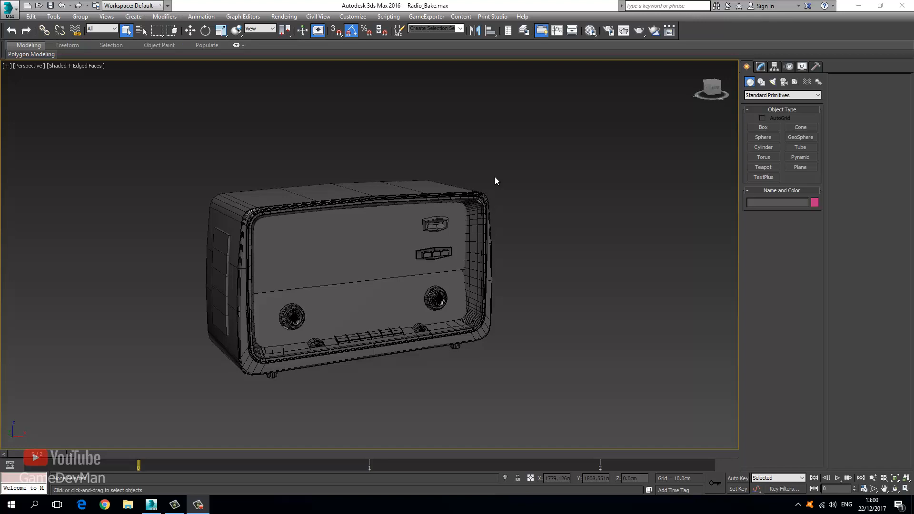
# Examine the low-poly radio model's overall shape and its front, side and top faces from several angles.
pyautogui.hotkey('ctrl', 'r')
pyautogui.scroll(5, 333, 211)
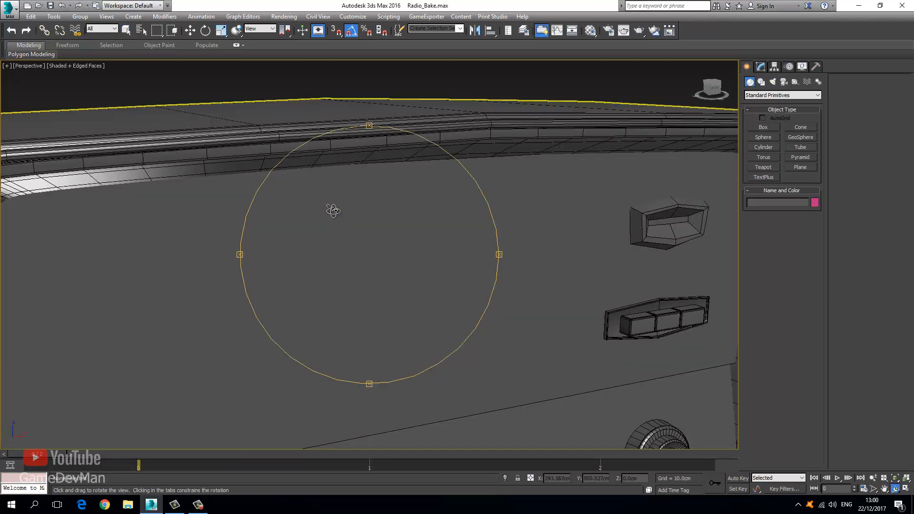
pyautogui.scroll(-8, 329, 217)
pyautogui.moveTo(317, 235); pyautogui.dragTo(347, 234)
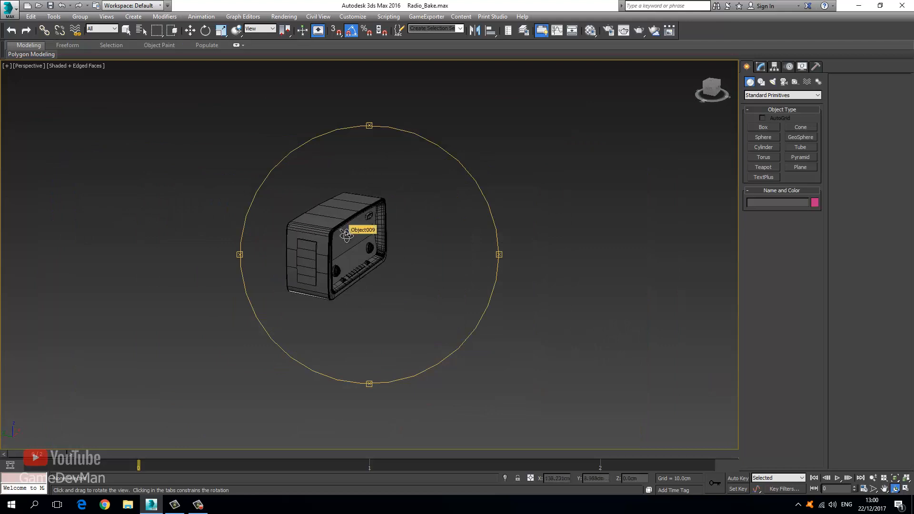
pyautogui.moveTo(396, 237)
pyautogui.mouseDown()
pyautogui.moveTo(321, 233)
pyautogui.moveTo(392, 234)
pyautogui.mouseUp()
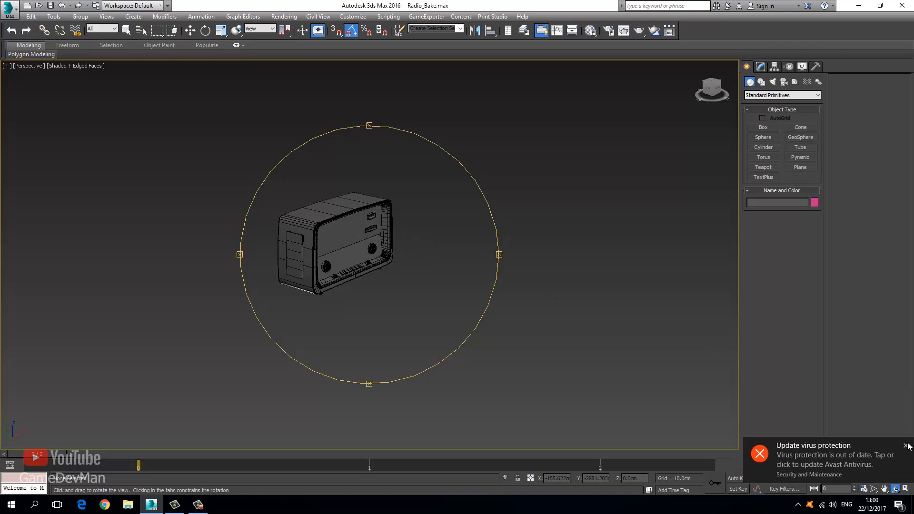
pyautogui.click(908, 444)
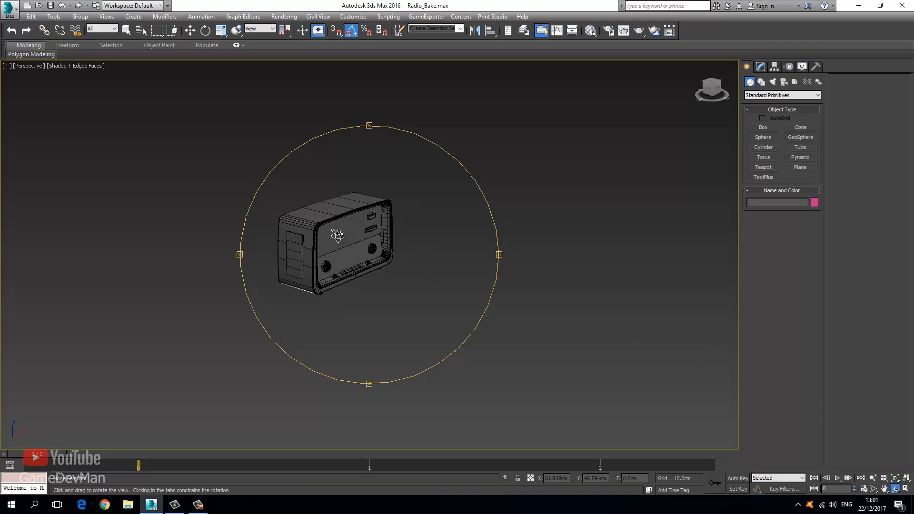
pyautogui.moveTo(335, 224); pyautogui.dragTo(352, 232)
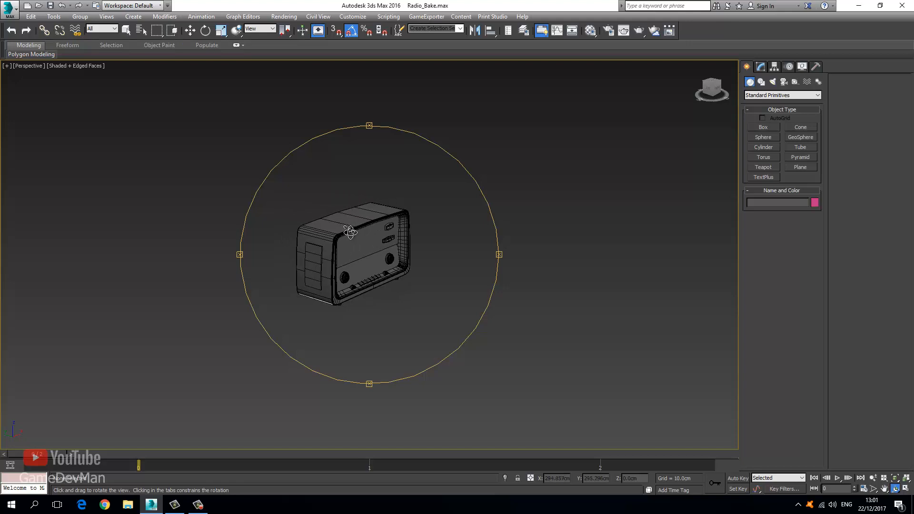
pyautogui.scroll(5, 345, 239)
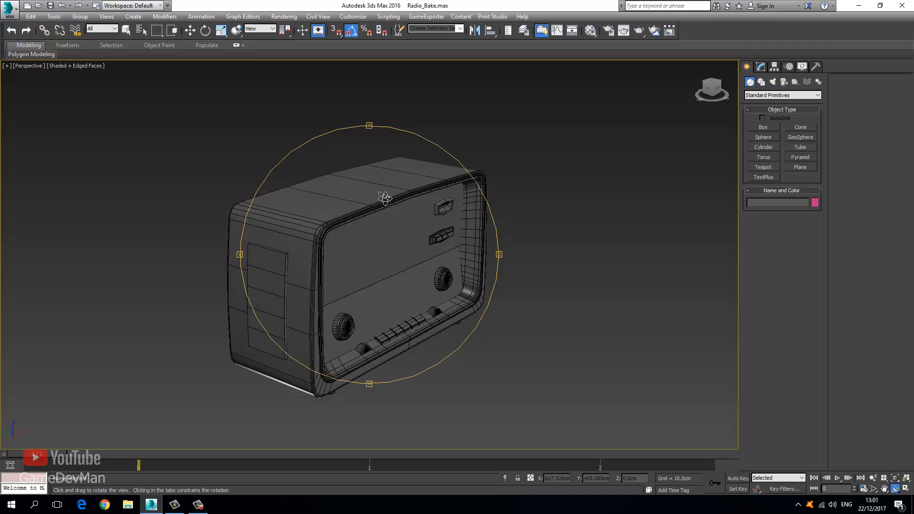
pyautogui.moveTo(404, 215); pyautogui.dragTo(370, 232)
pyautogui.moveTo(291, 243); pyautogui.dragTo(329, 248)
pyautogui.scroll(5, 328, 248)
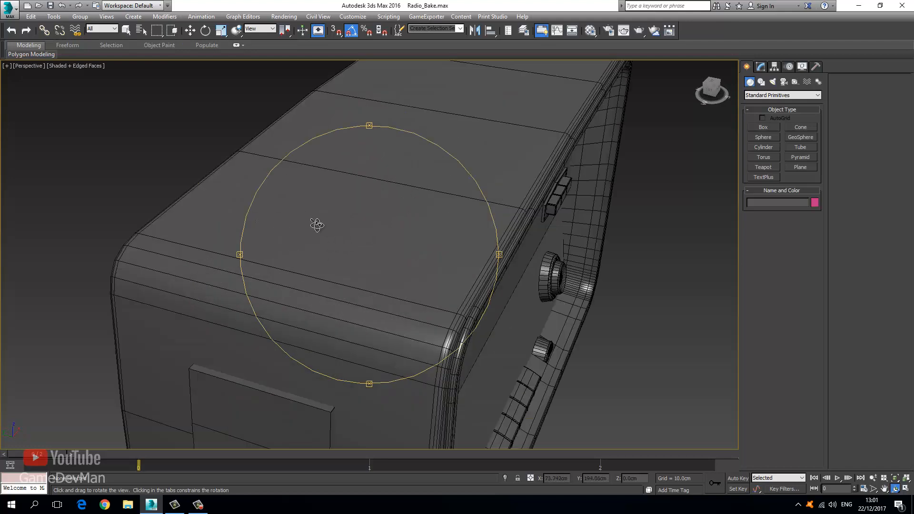
# Inspect the edge loops around the radio casing's rounded front corner with the model selected and highlighted.
pyautogui.click(190, 30)
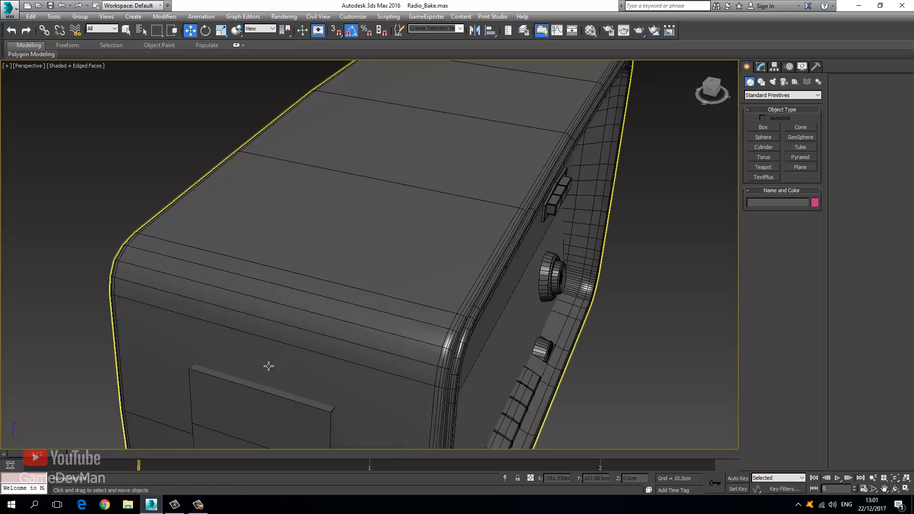
pyautogui.scroll(-3, 375, 314)
pyautogui.scroll(3, 375, 314)
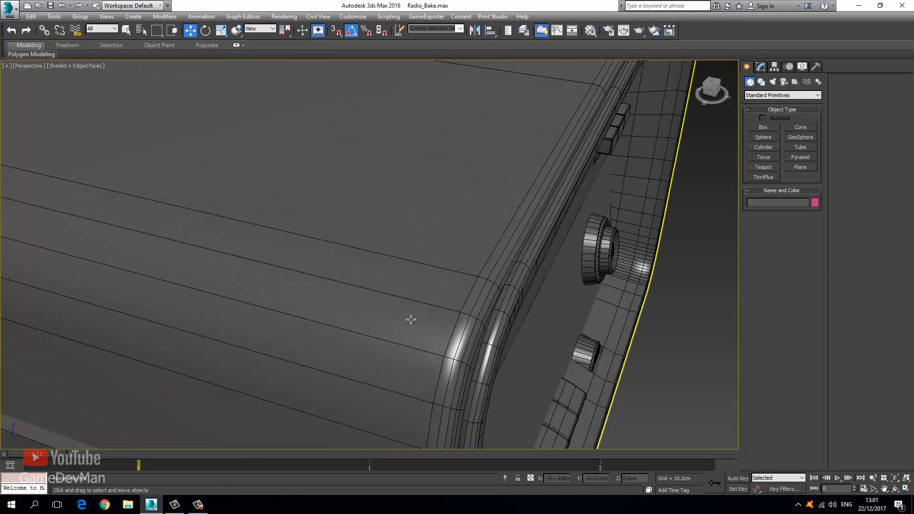
pyautogui.scroll(2, 366, 284)
pyautogui.click(349, 257)
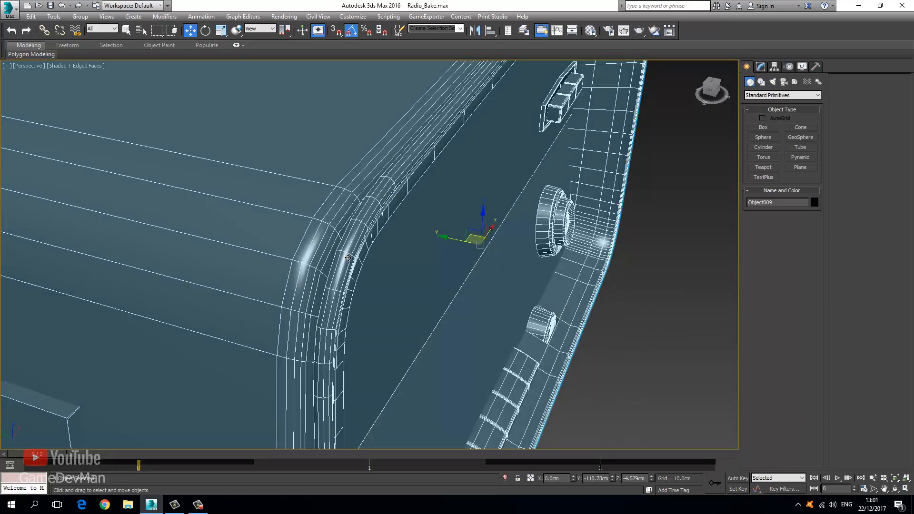
pyautogui.scroll(-3, 349, 258)
pyautogui.hotkey('ctrl', 'r')
pyautogui.moveTo(409, 241); pyautogui.dragTo(365, 233)
pyautogui.moveTo(319, 213); pyautogui.dragTo(362, 200, button='middle')
pyautogui.scroll(-3, 362, 200)
pyautogui.moveTo(342, 224)
pyautogui.mouseDown()
pyautogui.moveTo(337, 233)
pyautogui.moveTo(330, 224)
pyautogui.moveTo(353, 235)
pyautogui.mouseUp()
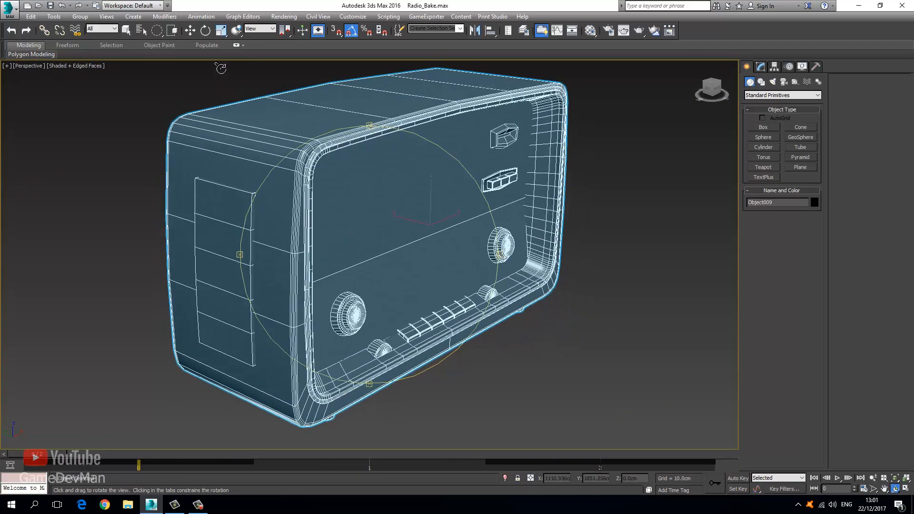
pyautogui.click(190, 31)
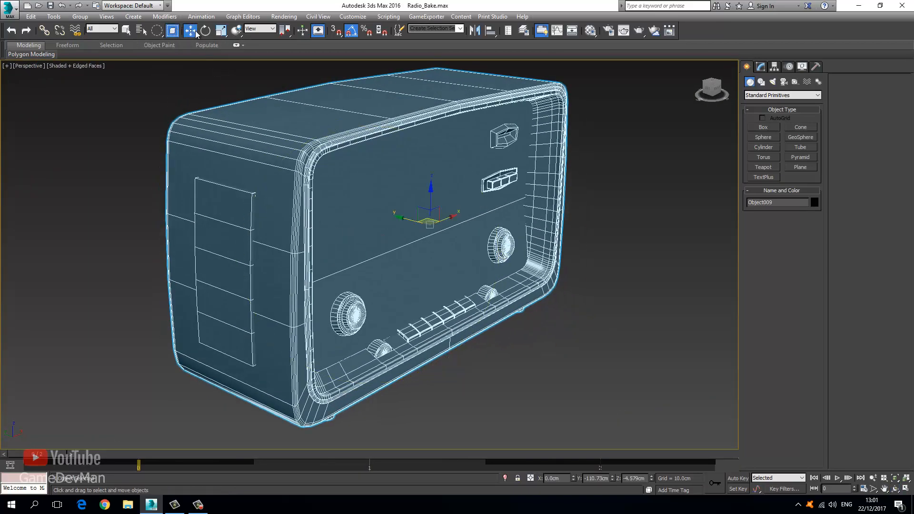
pyautogui.click(164, 78)
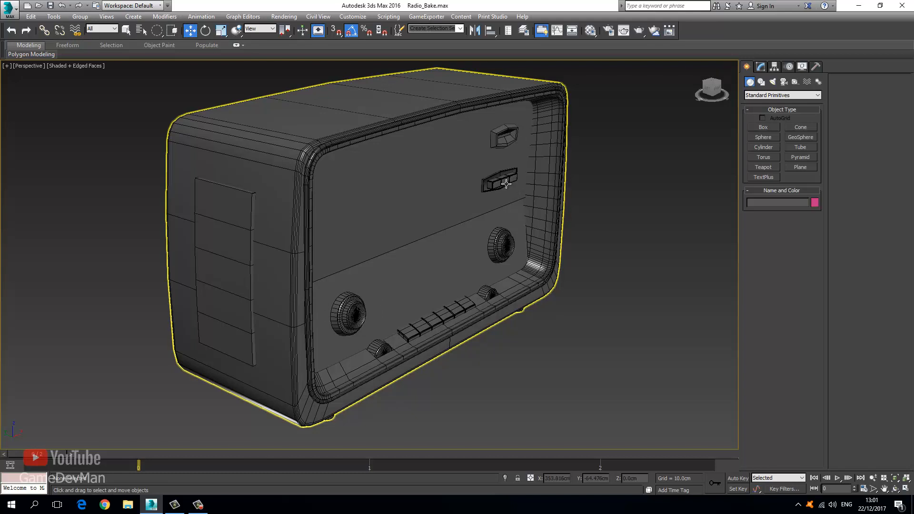
# Examine the raised badge and three-button details on the radio's front panel to check how simply they are modelled.
pyautogui.scroll(2, 506, 184)
pyautogui.moveTo(497, 162); pyautogui.dragTo(451, 233, button='middle')
pyautogui.scroll(3, 451, 233)
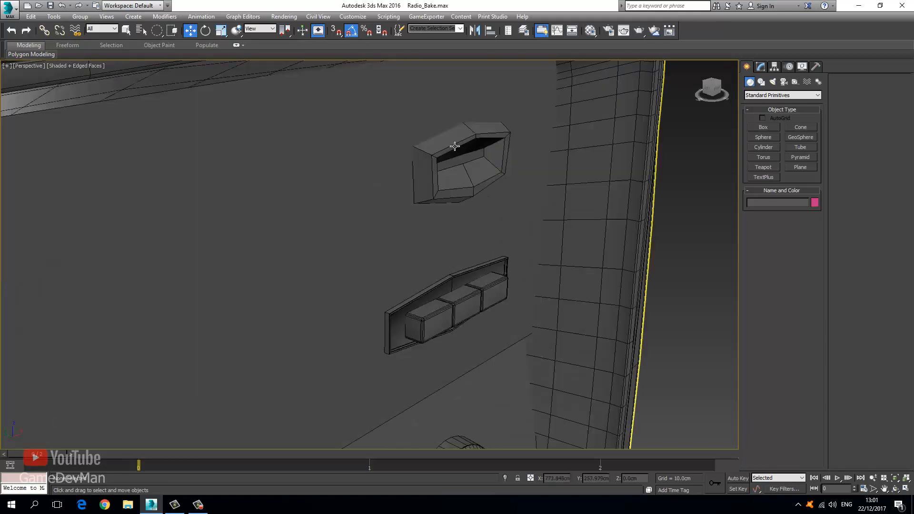
pyautogui.click(451, 146)
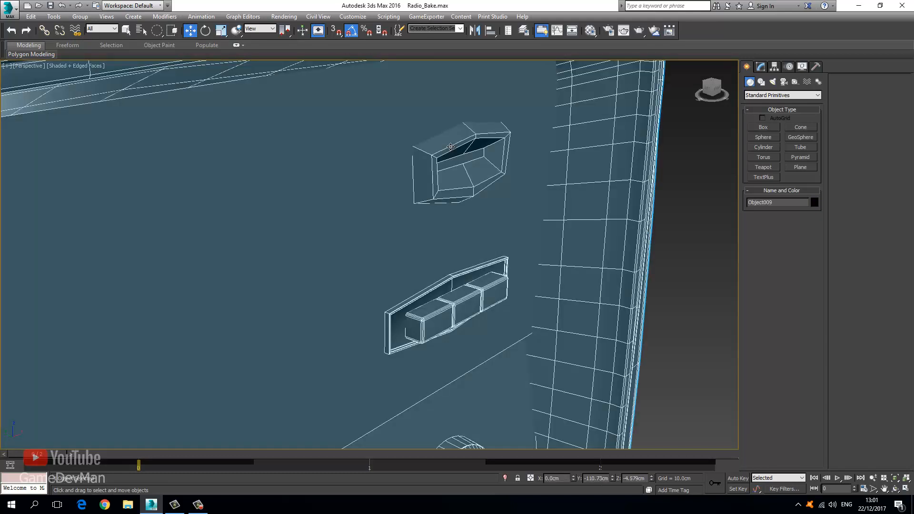
pyautogui.click(657, 176)
pyautogui.click(471, 141)
pyautogui.scroll(-5, 417, 279)
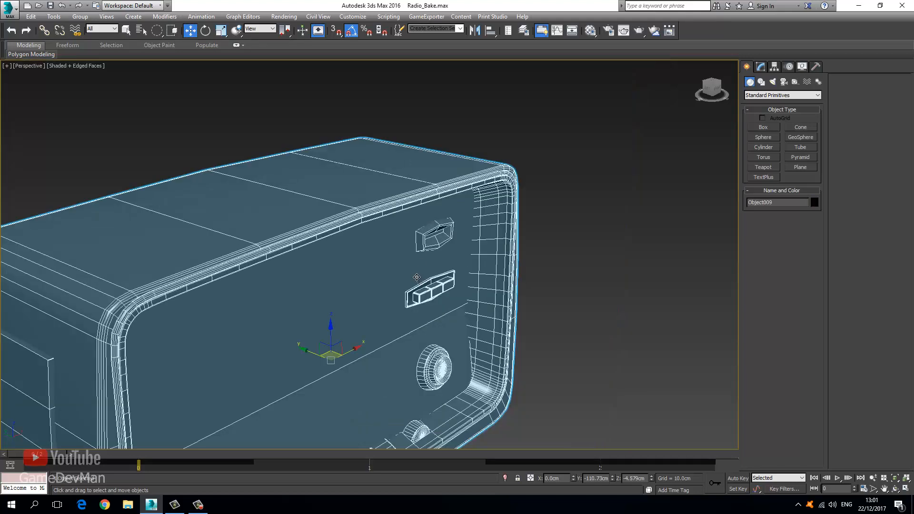
pyautogui.click(574, 255)
pyautogui.scroll(-2, 486, 269)
pyautogui.moveTo(486, 269); pyautogui.dragTo(510, 190, button='middle')
pyautogui.scroll(-2, 510, 190)
pyautogui.moveTo(406, 235); pyautogui.dragTo(386, 262, button='middle')
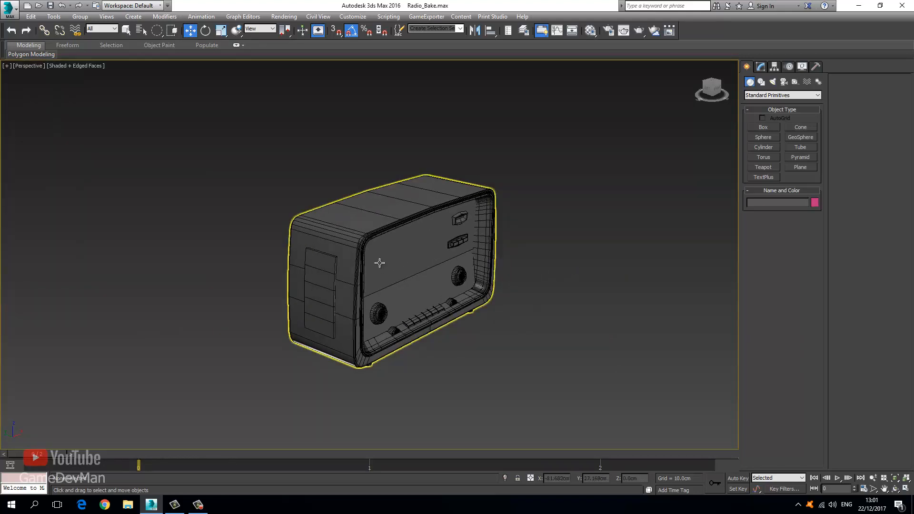
pyautogui.hotkey('ctrl', 'r')
pyautogui.moveTo(348, 214); pyautogui.dragTo(312, 230)
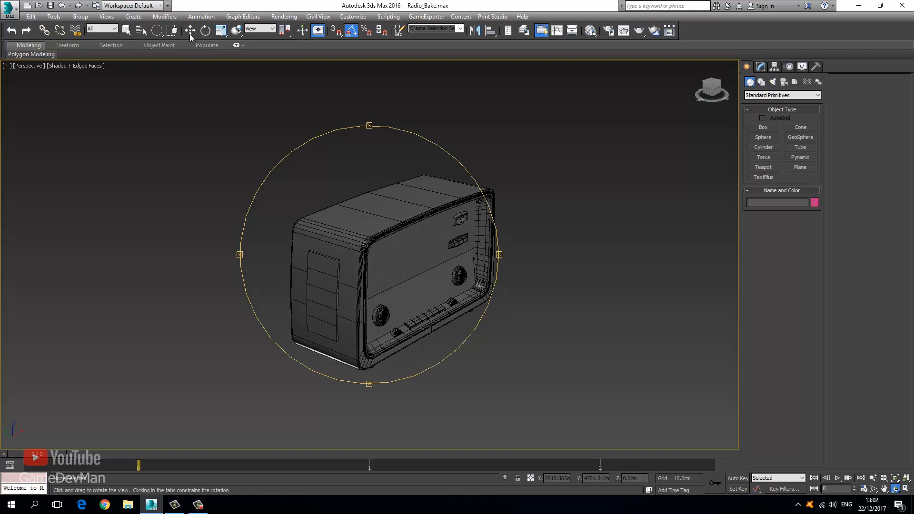
# Rename the low-poly radio object as Low_Radio.
pyautogui.click(190, 31)
pyautogui.click(350, 218)
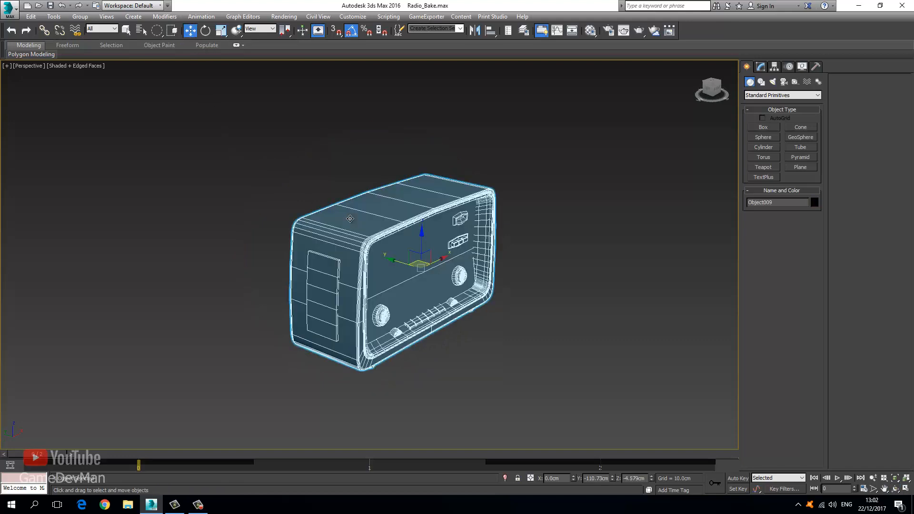
pyautogui.click(781, 202)
pyautogui.write('Low_Radio')
# Unhide all objects and layers in the scene and hide the Low_Radio object.
pyautogui.rightClick(433, 193)
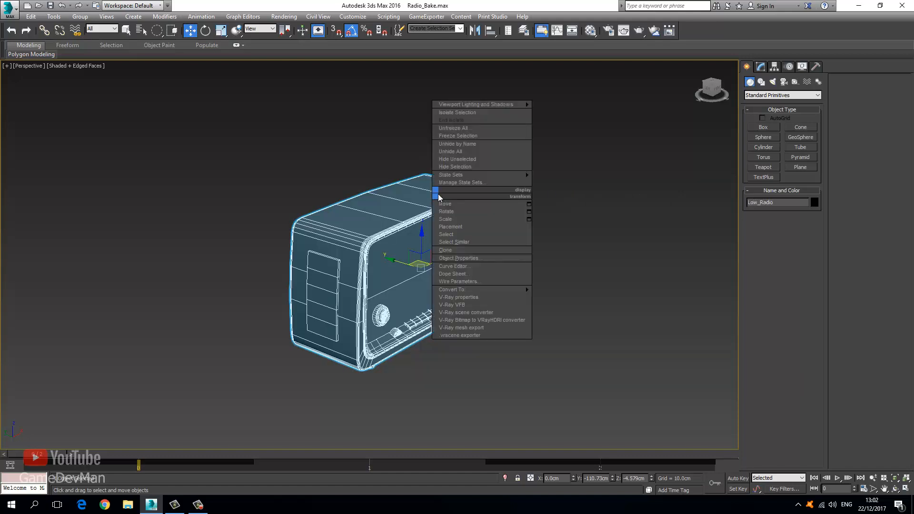
pyautogui.click(464, 150)
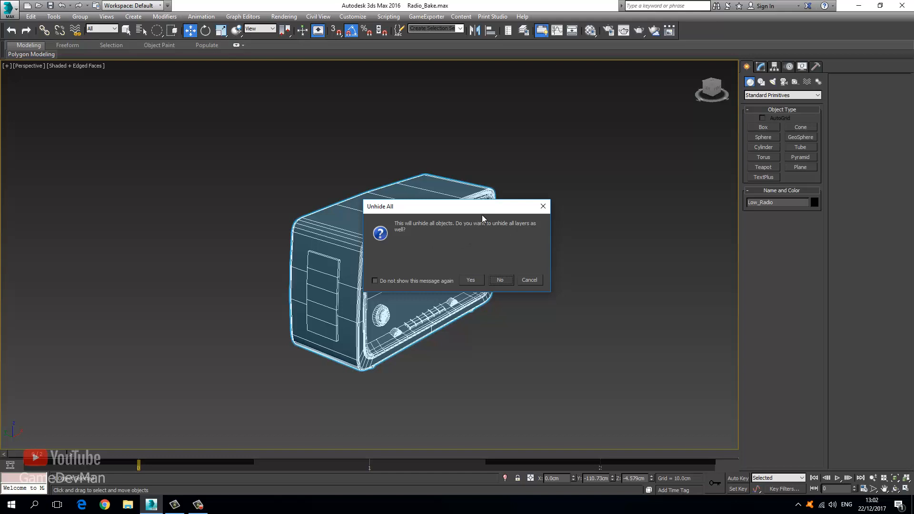
pyautogui.click(471, 280)
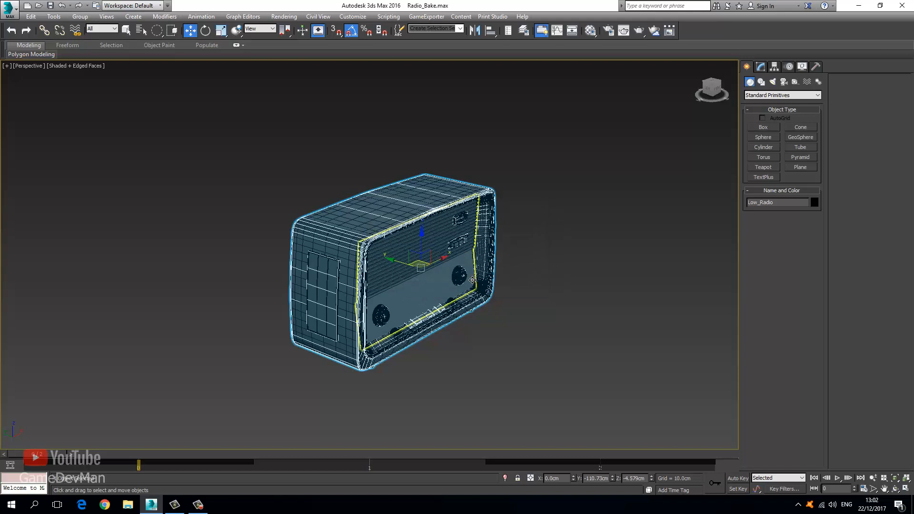
pyautogui.rightClick(386, 230)
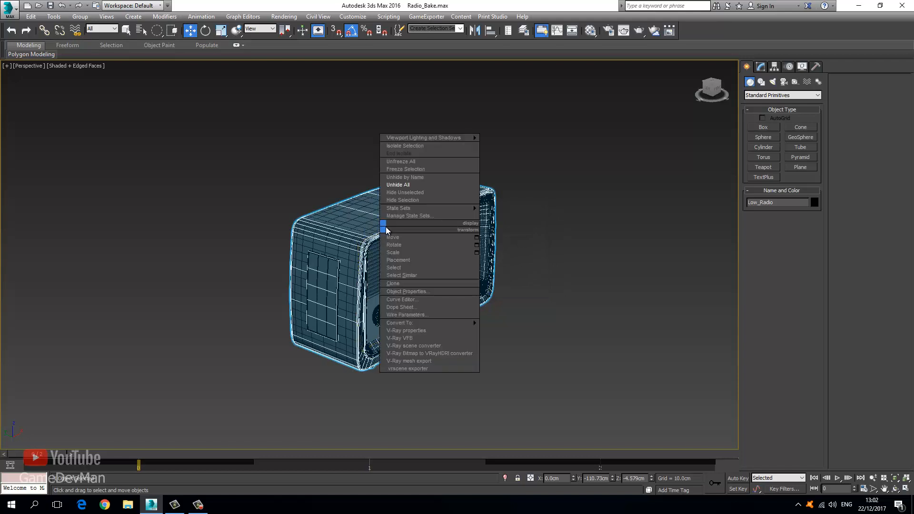
pyautogui.click(411, 203)
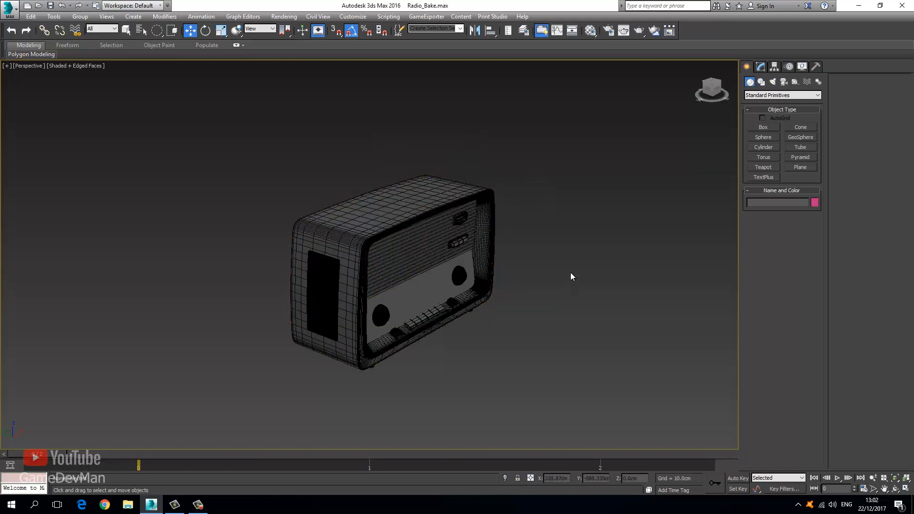
# Select the high-poly radio's front panel and save an incremented copy of the scene as Radio_Bake01.max.
pyautogui.click(432, 251)
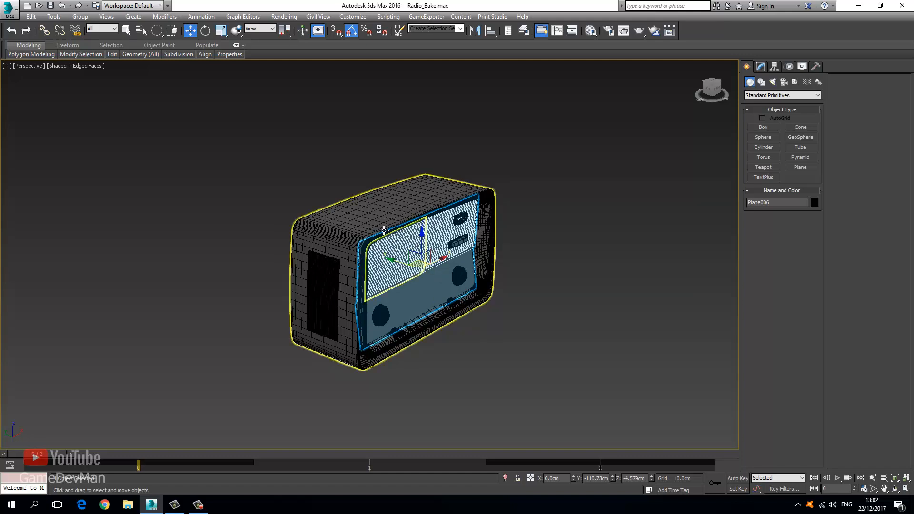
pyautogui.click(4, 6)
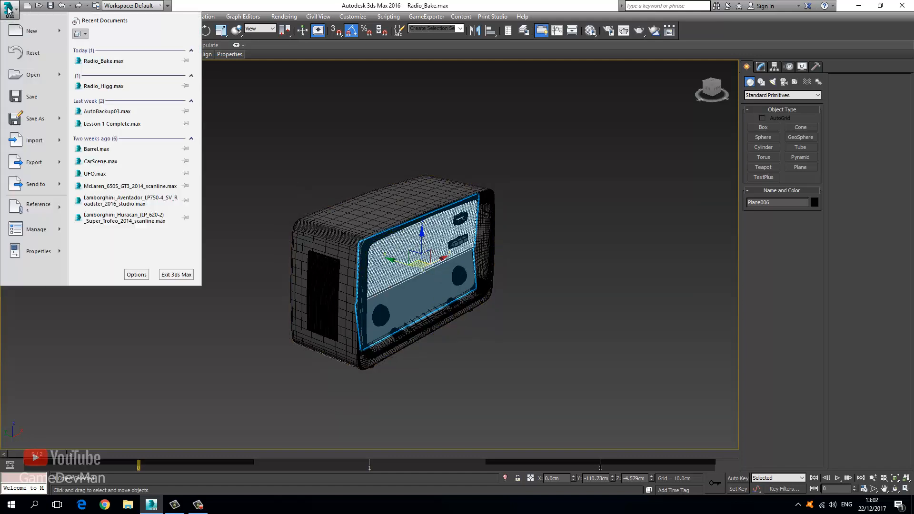
pyautogui.click(28, 117)
pyautogui.click(398, 286)
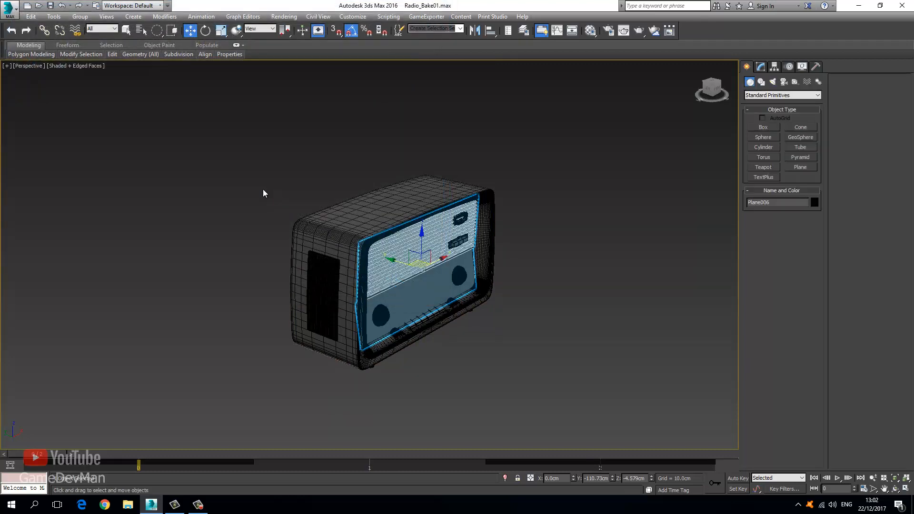
# Attach every listed high-poly part to the radio's front panel to form a single editable poly.
pyautogui.click(262, 189)
pyautogui.click(412, 271)
pyautogui.click(761, 66)
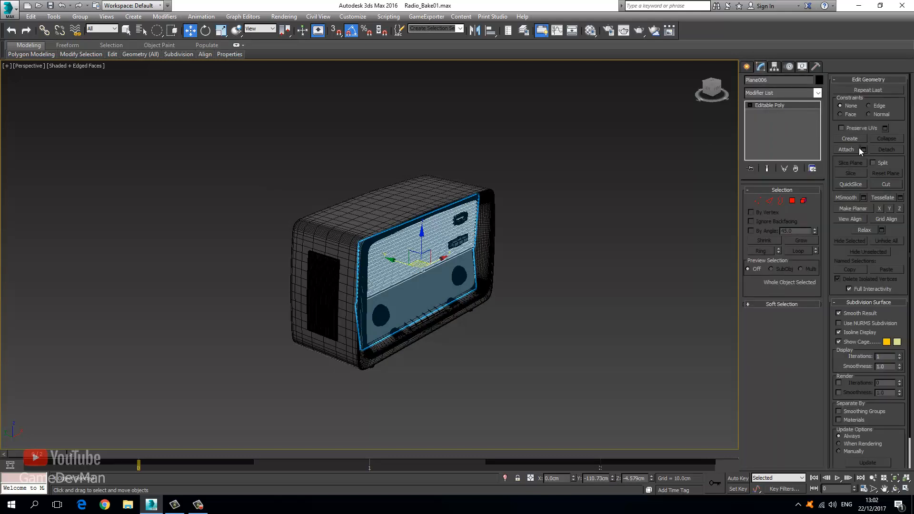
pyautogui.click(864, 149)
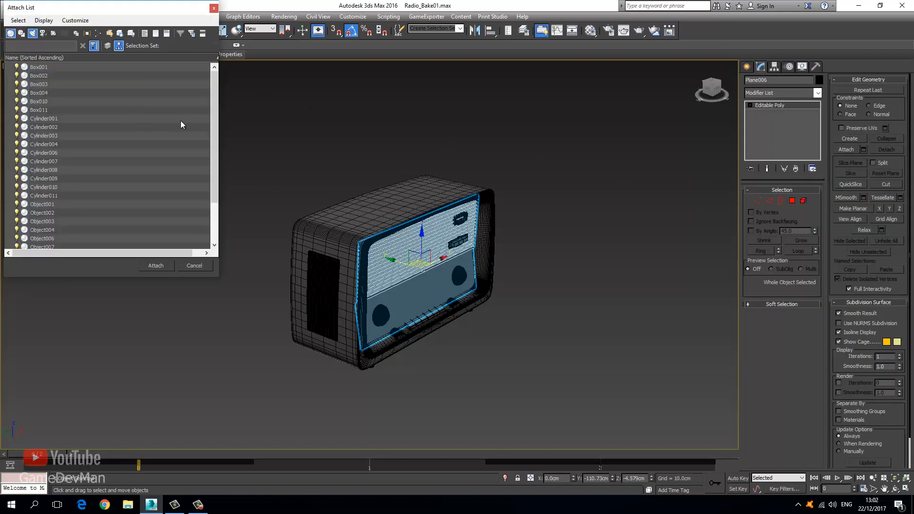
pyautogui.moveTo(76, 9); pyautogui.dragTo(337, 93)
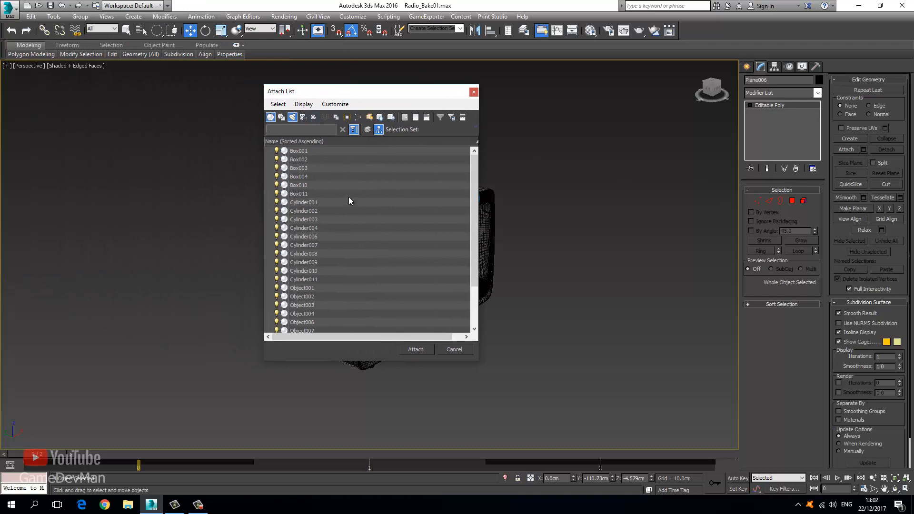
pyautogui.hotkey('ctrl', 'a')
pyautogui.click(412, 349)
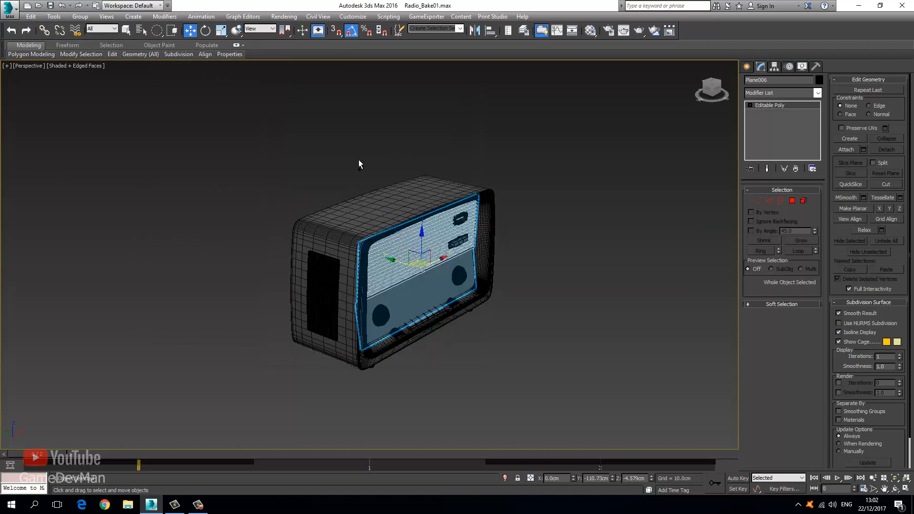
# Rename the combined high-poly object as Hight_Radio and clear the selection.
pyautogui.click(767, 81)
pyautogui.write('Radio')
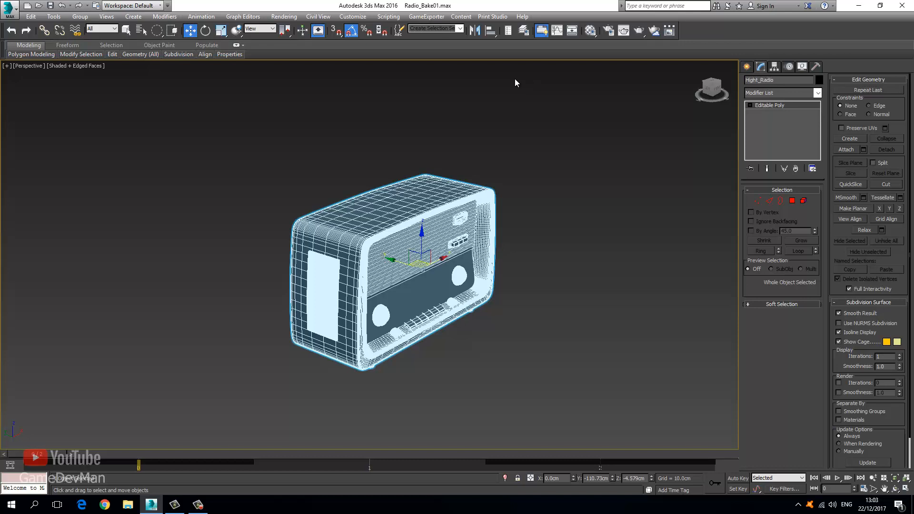
pyautogui.click(272, 127)
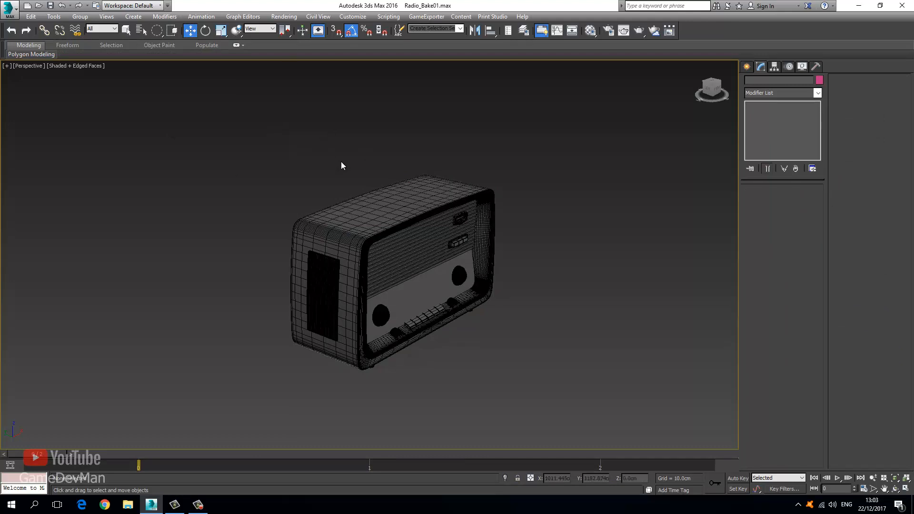
# Add an Edit Poly modifier to the Hight_Radio object.
pyautogui.click(431, 196)
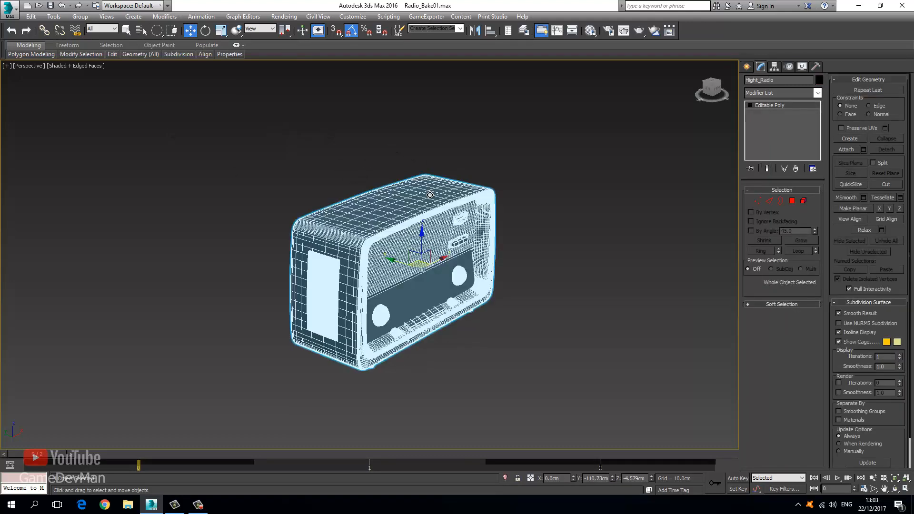
pyautogui.click(773, 94)
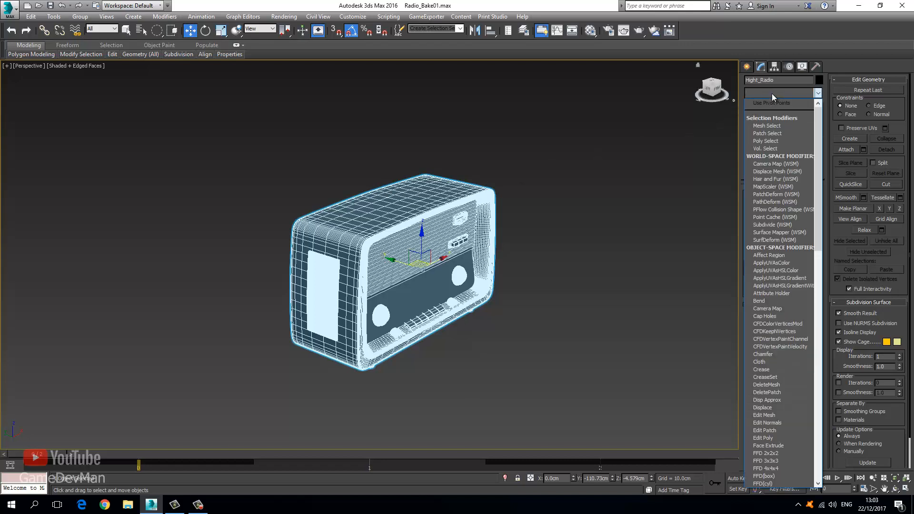
pyautogui.press('u')
pyautogui.press('e')
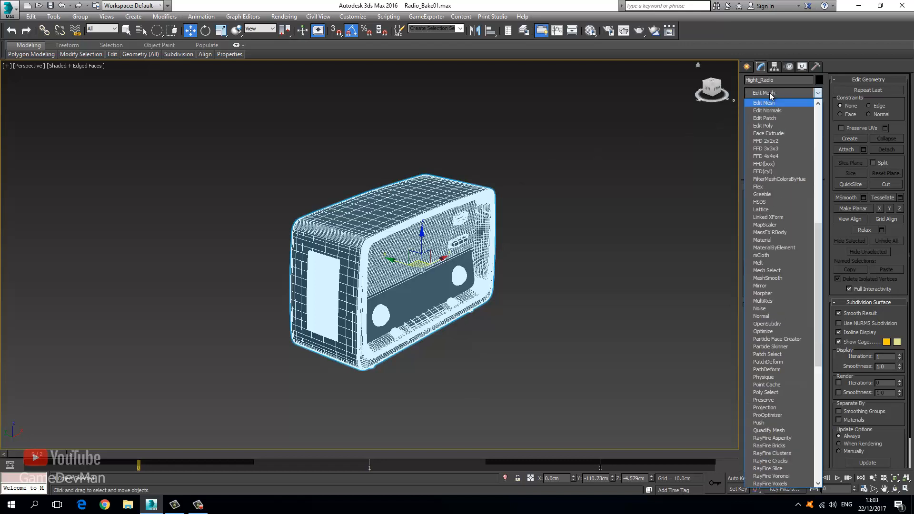
pyautogui.click(772, 127)
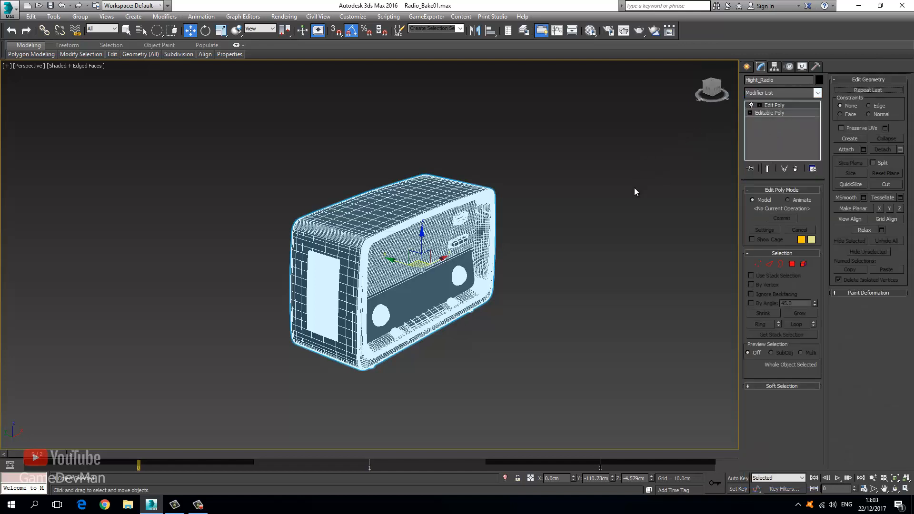
# Try to move the outer case element of Hight_Radio away from the other parts along the Y axis.
pyautogui.click(804, 265)
pyautogui.hotkey('ctrl', 'a')
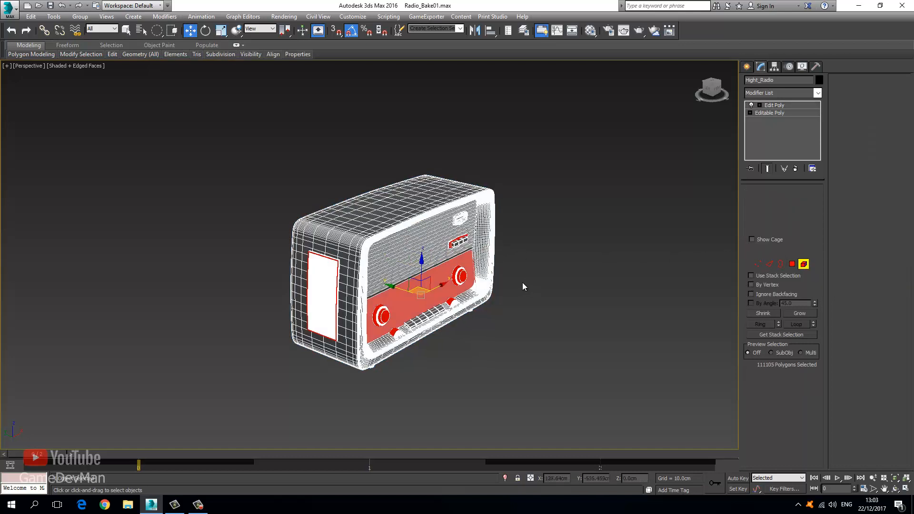
pyautogui.hotkey('ctrl', 'd')
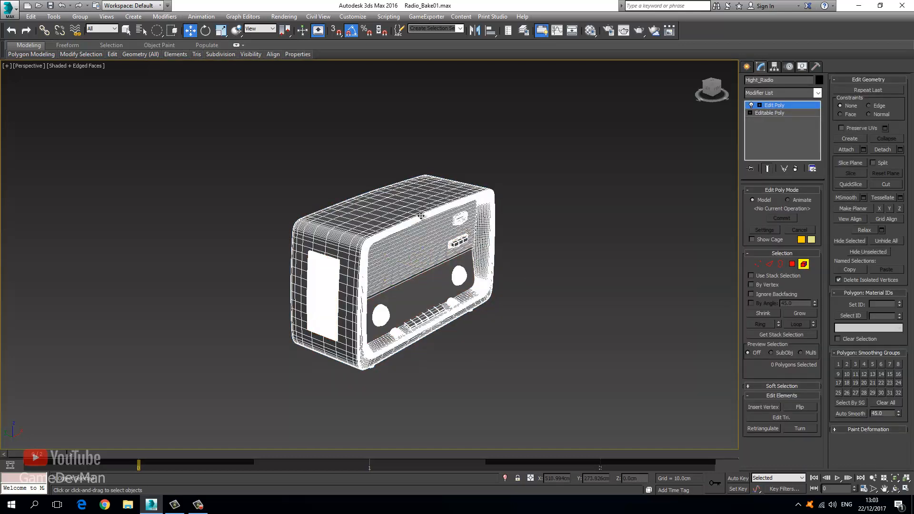
pyautogui.click(421, 216)
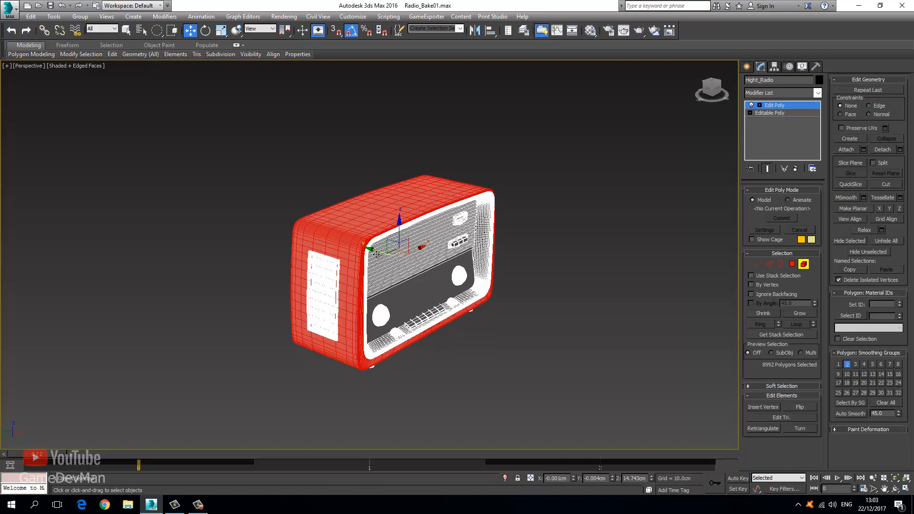
pyautogui.moveTo(378, 250); pyautogui.dragTo(198, 210)
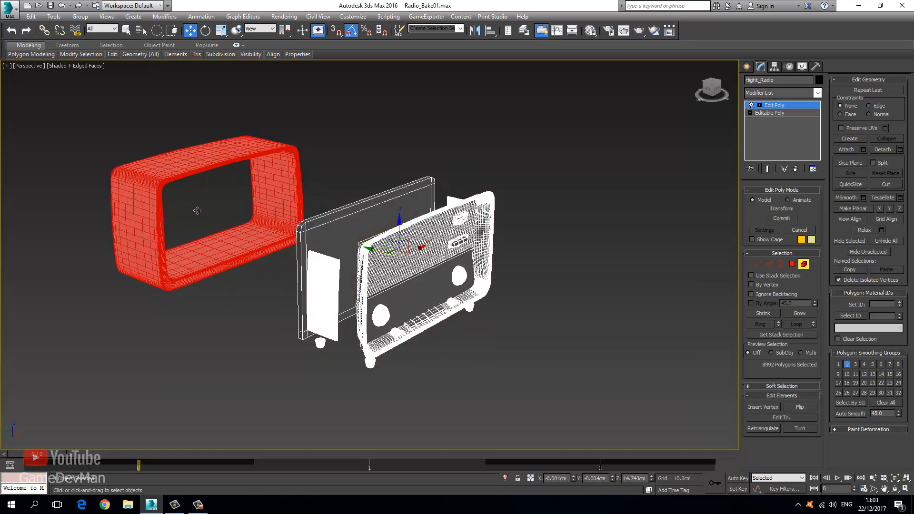
# Leave element editing and toggle the Edit Poly modifier to compare Hight_Radio with its base mesh.
pyautogui.click(762, 113)
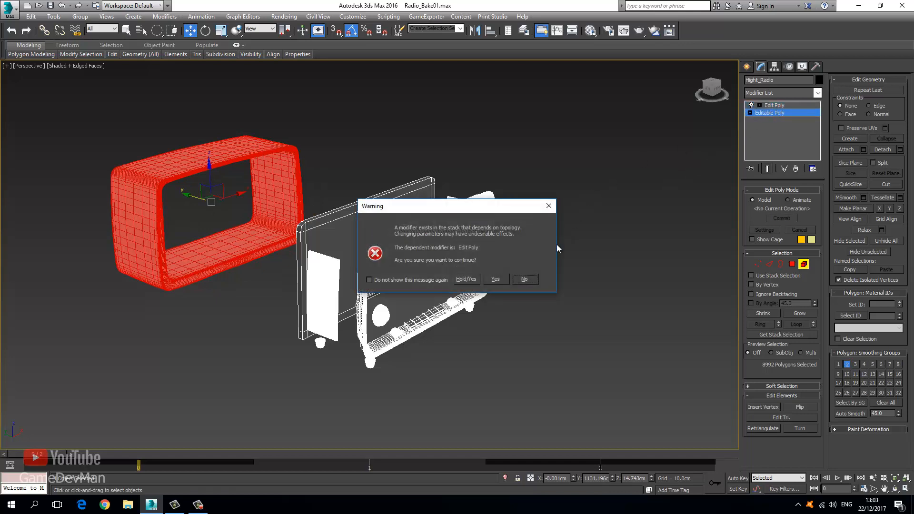
pyautogui.click(524, 279)
pyautogui.click(752, 106)
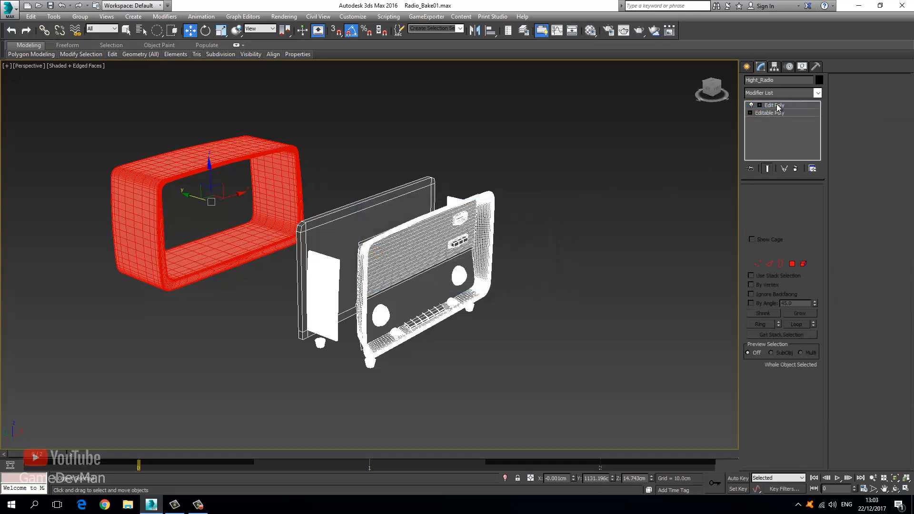
pyautogui.click(753, 105)
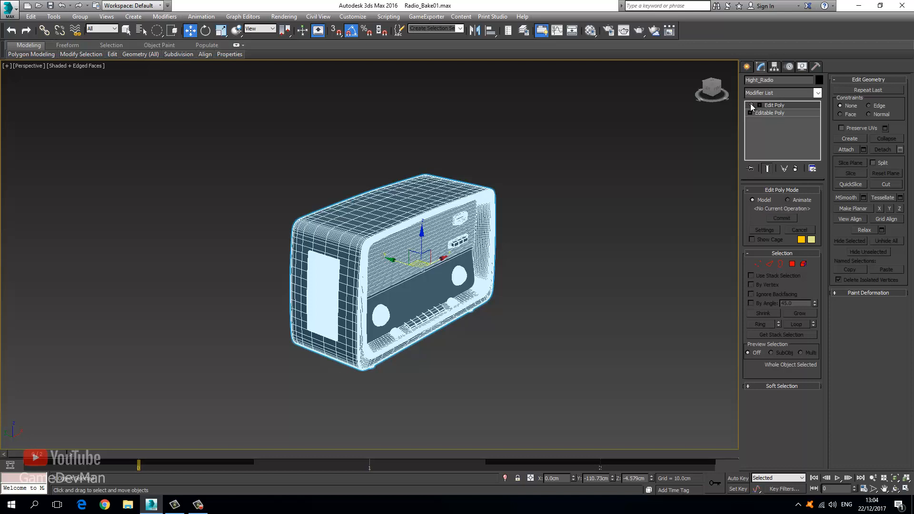
# Unhide all objects in the scene so Low_Radio is available alongside Hight_Radio.
pyautogui.click(560, 203)
pyautogui.click(448, 196)
pyautogui.click(608, 182)
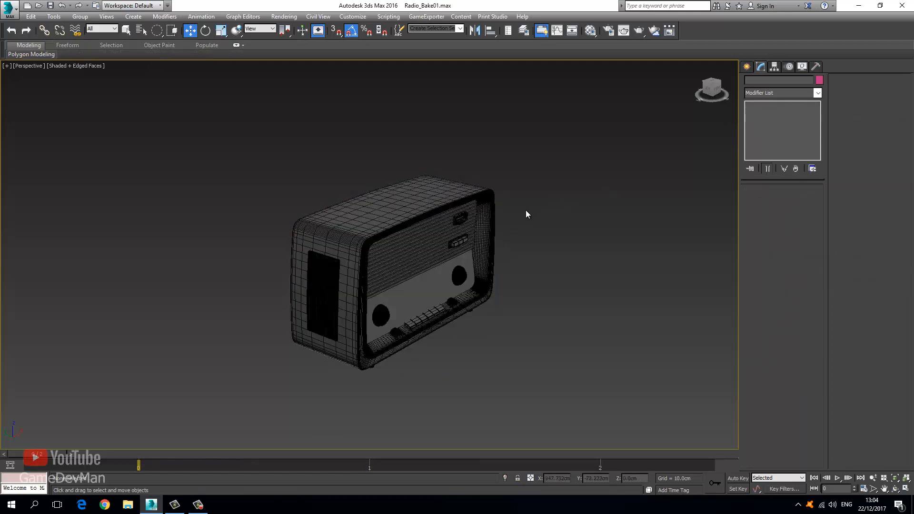
pyautogui.click(453, 198)
pyautogui.rightClick(548, 212)
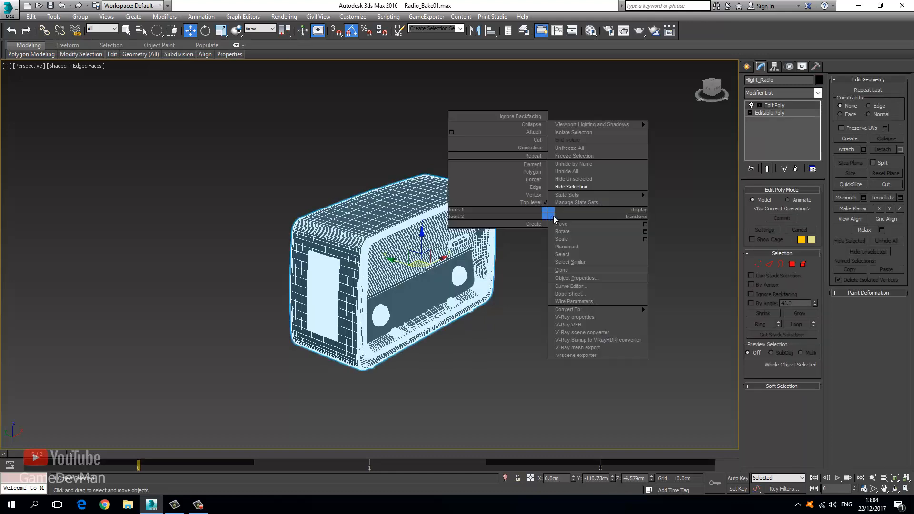
pyautogui.click(585, 179)
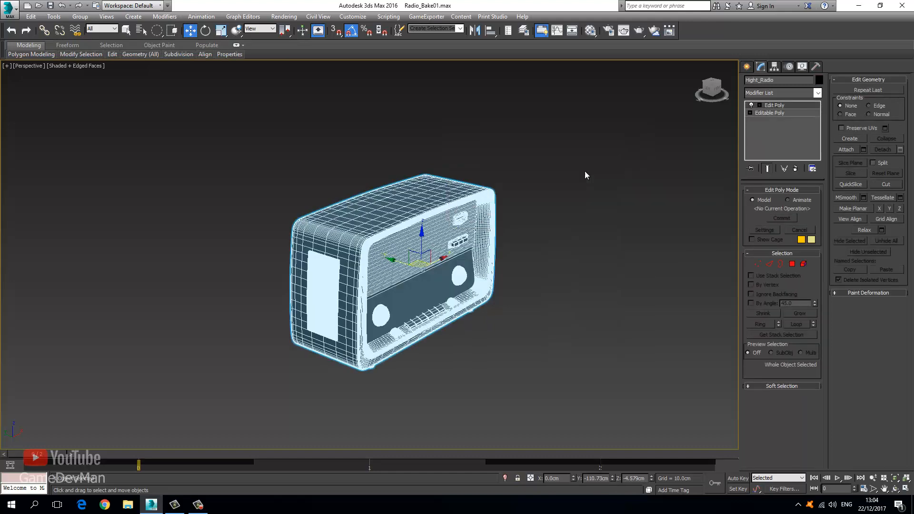
# Select Low_Radio and convert it to an editable poly.
pyautogui.click(389, 222)
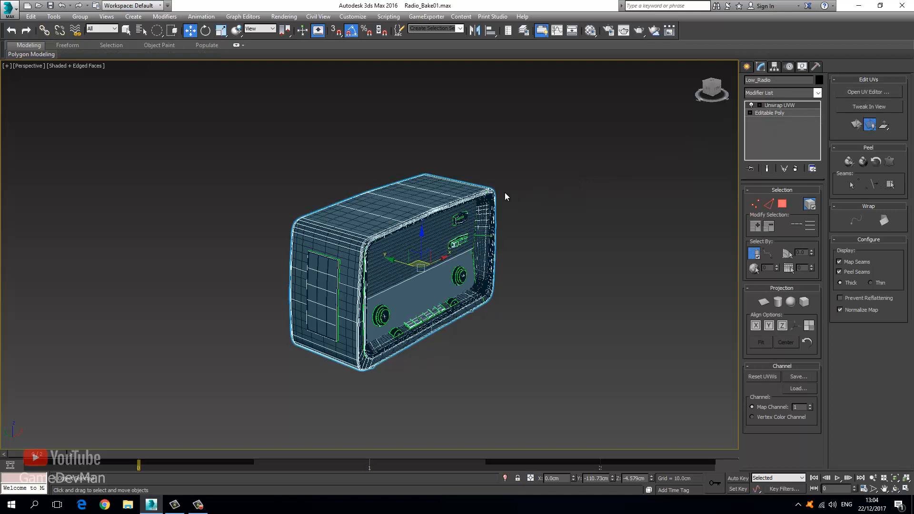
pyautogui.rightClick(420, 194)
pyautogui.moveTo(502, 291)
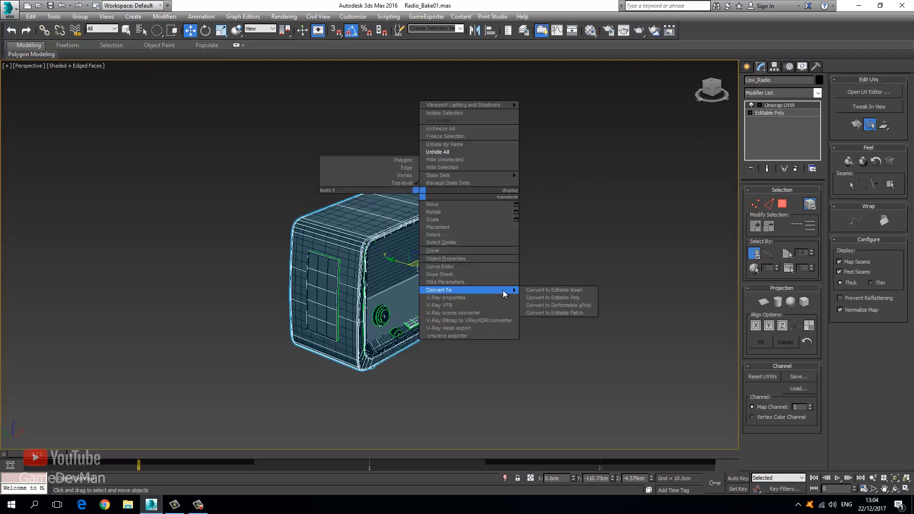
pyautogui.click(536, 297)
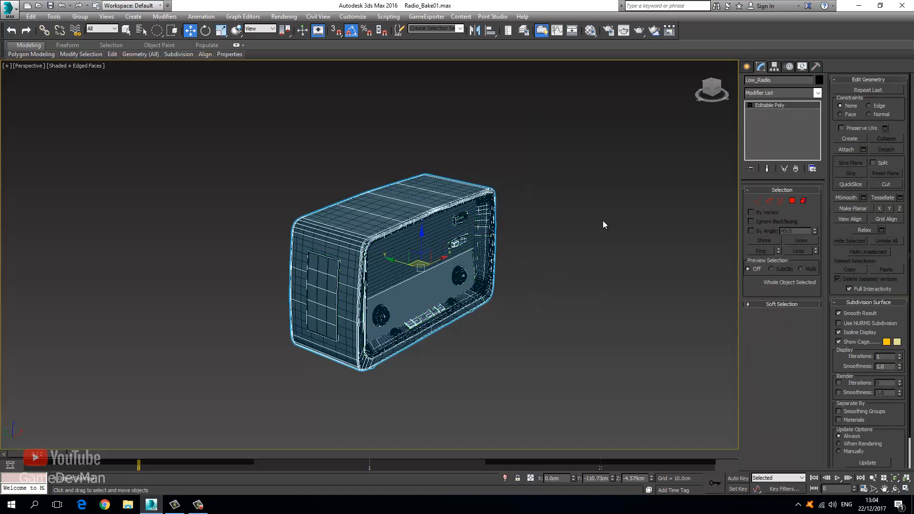
# Add an Edit Poly modifier to the Low_Radio object.
pyautogui.click(764, 94)
pyautogui.press('e')
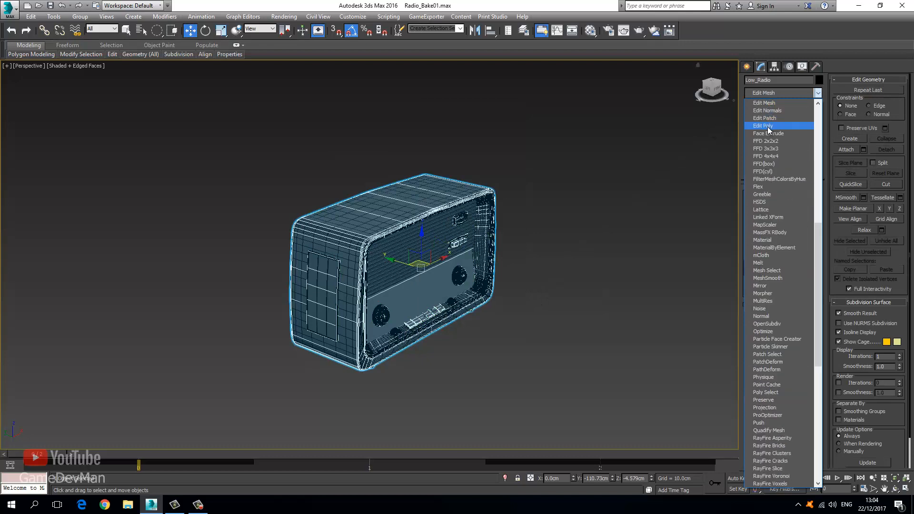
pyautogui.click(768, 126)
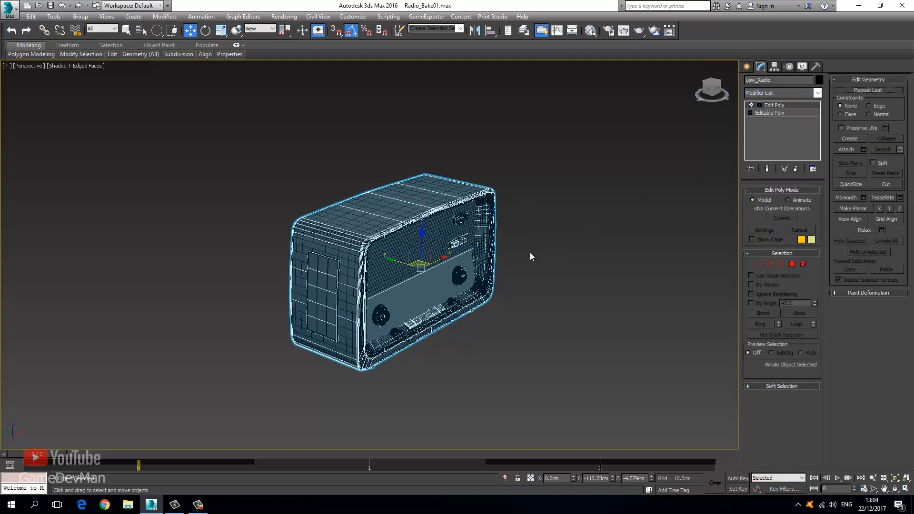
# Hide the Hight_Radio object and select Low_Radio.
pyautogui.click(406, 247)
pyautogui.click(569, 239)
pyautogui.click(403, 245)
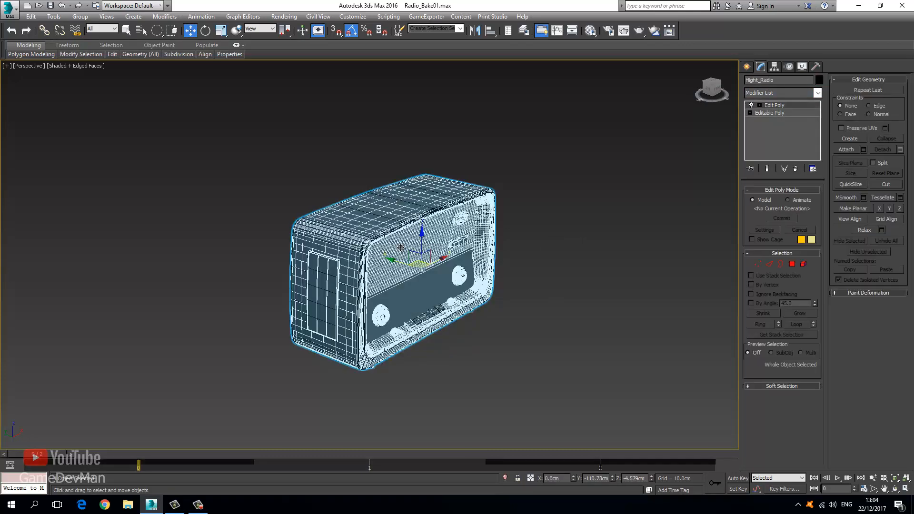
pyautogui.rightClick(397, 244)
pyautogui.click(491, 220)
pyautogui.click(385, 223)
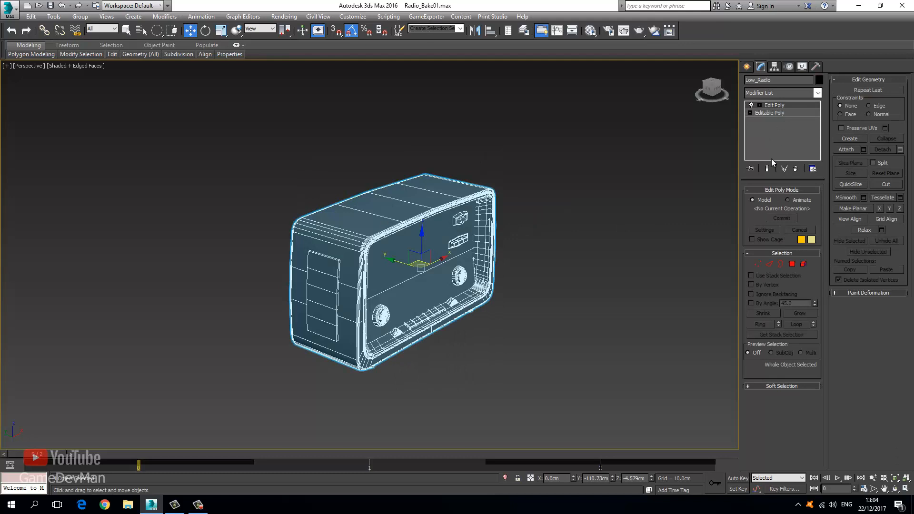
# Enable element selection on Low_Radio, test-select the outer case, and clear the selection.
pyautogui.click(803, 265)
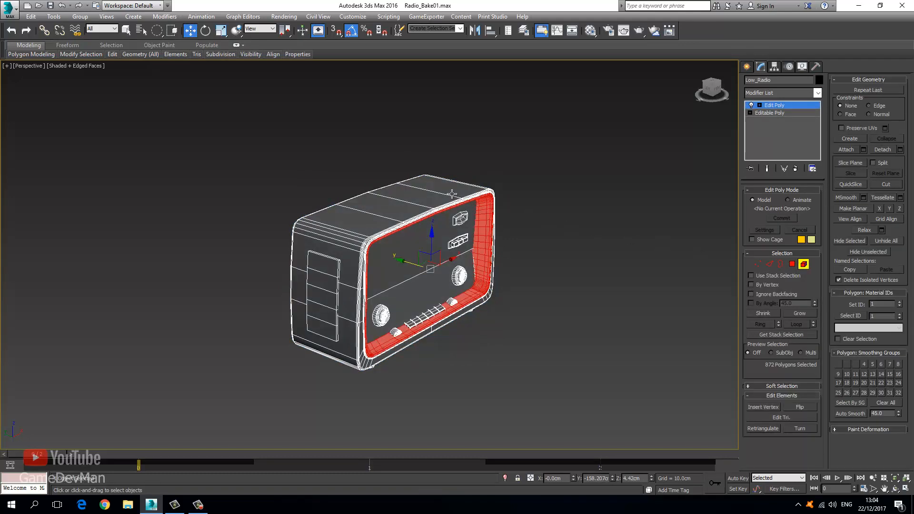
pyautogui.click(544, 167)
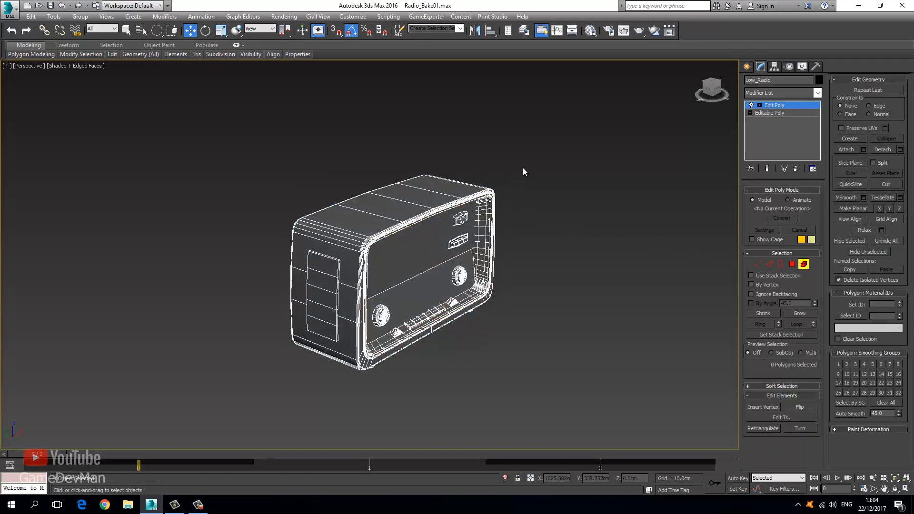
pyautogui.click(444, 185)
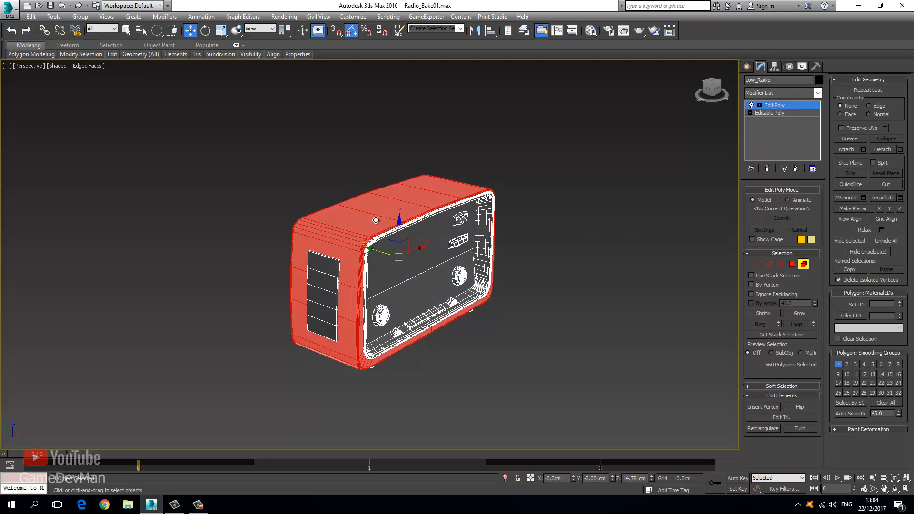
pyautogui.click(545, 230)
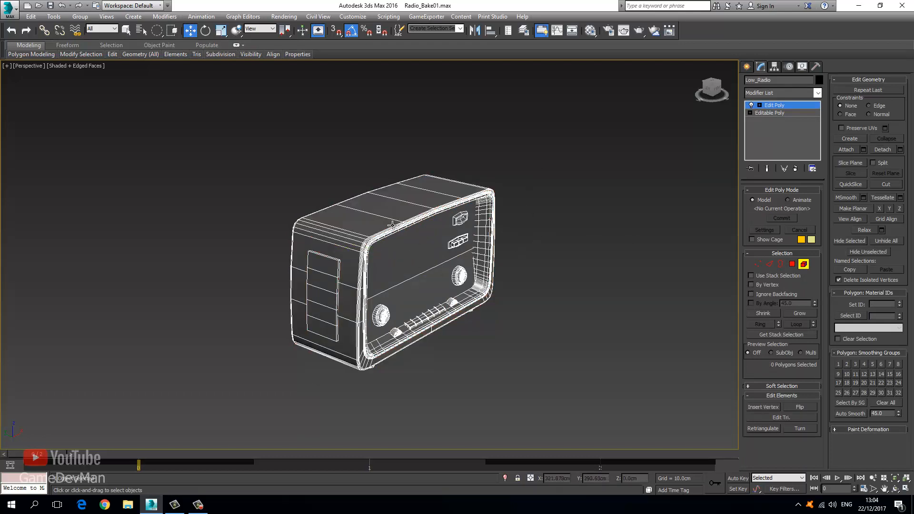
# In the Left view, select all Low_Radio elements except the back panel with a rectangular selection region.
pyautogui.press('l')
pyautogui.press('z')
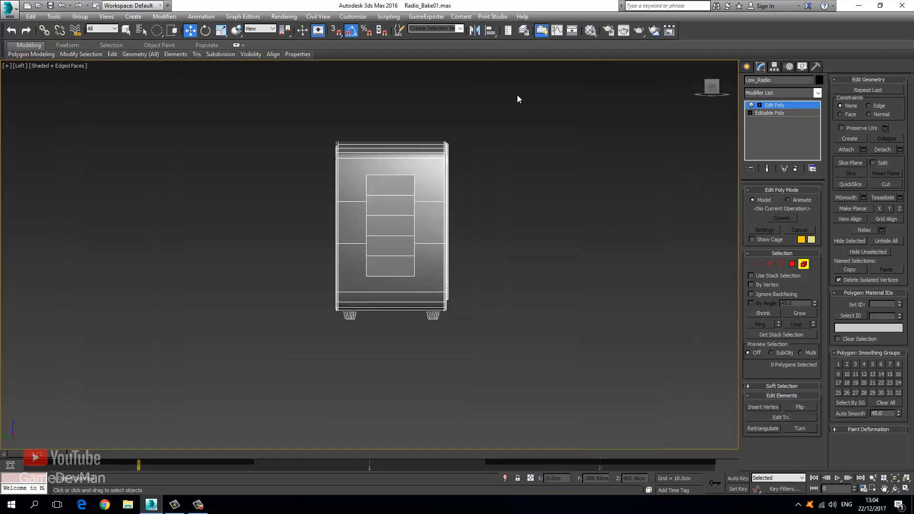
pyautogui.click(426, 160)
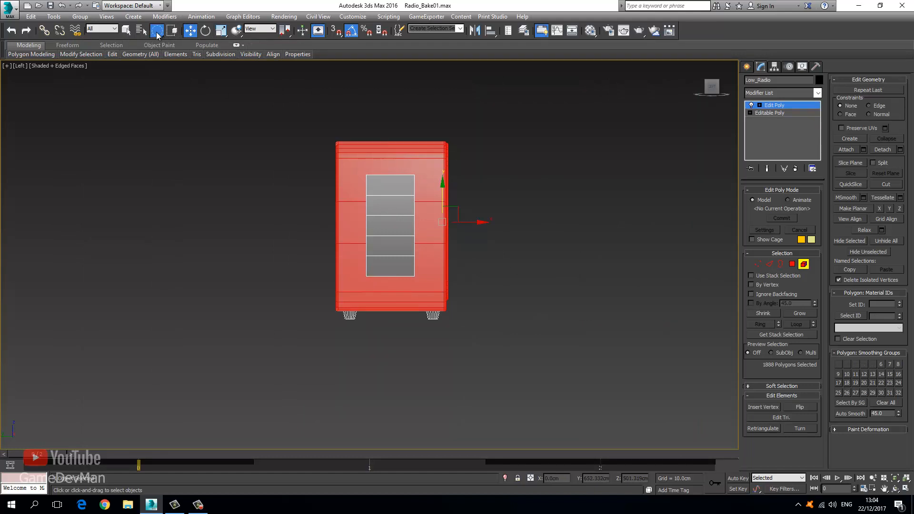
pyautogui.moveTo(156, 32); pyautogui.dragTo(157, 31)
pyautogui.click(515, 100)
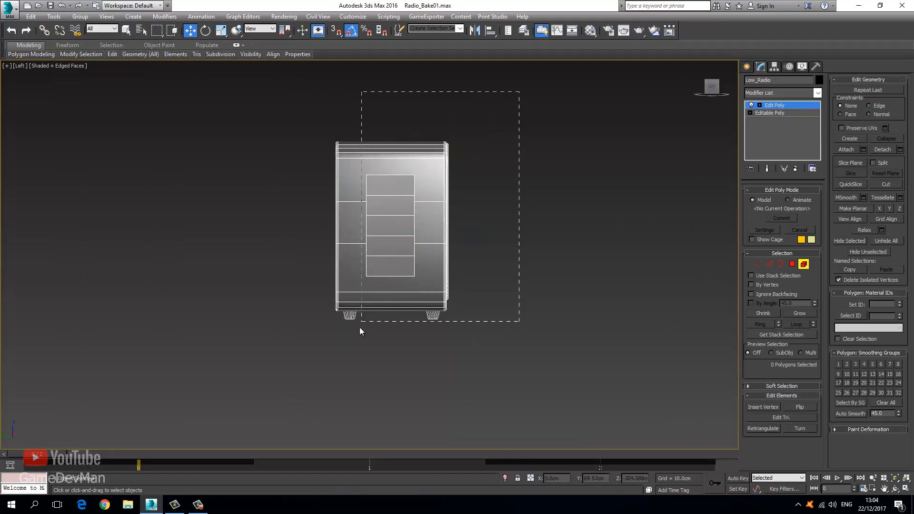
pyautogui.moveTo(352, 338); pyautogui.dragTo(352, 338)
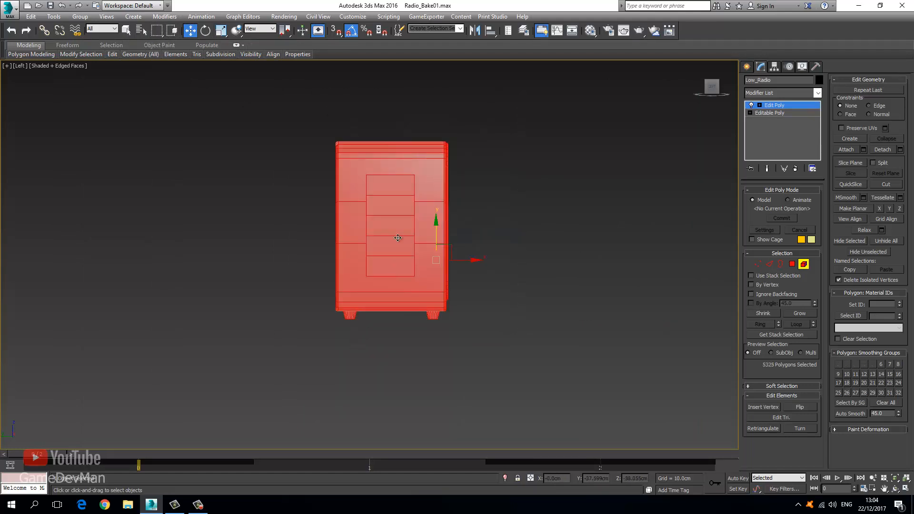
# Move the selected Low_Radio elements along the Y axis, away from the back panel in the Perspective view.
pyautogui.press('p')
pyautogui.keyDown('alt'); pyautogui.moveTo(339, 256); pyautogui.dragTo(359, 276, button='middle'); pyautogui.keyUp('alt')
pyautogui.moveTo(360, 276); pyautogui.dragTo(335, 277)
pyautogui.click(191, 31)
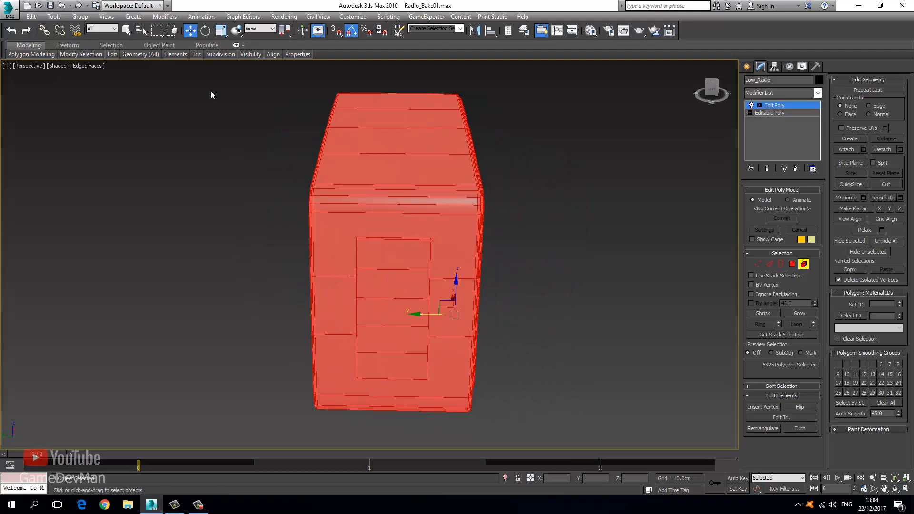
pyautogui.scroll(-3, 228, 231)
pyautogui.moveTo(252, 261); pyautogui.dragTo(353, 271)
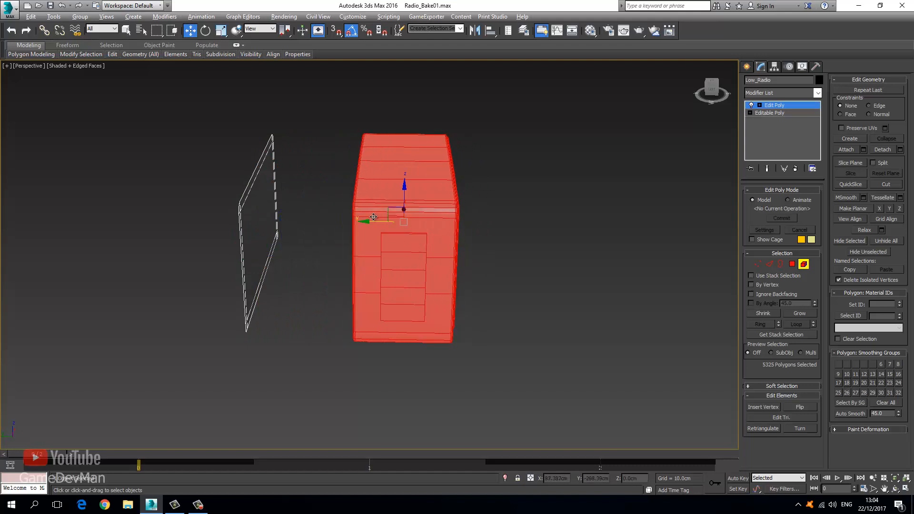
# Remove the outer case from the selection and move the remaining elements forward along Y, clear of the case.
pyautogui.keyDown('alt'); pyautogui.click(377, 216); pyautogui.keyUp('alt')
pyautogui.moveTo(456, 234); pyautogui.dragTo(321, 222, button='middle')
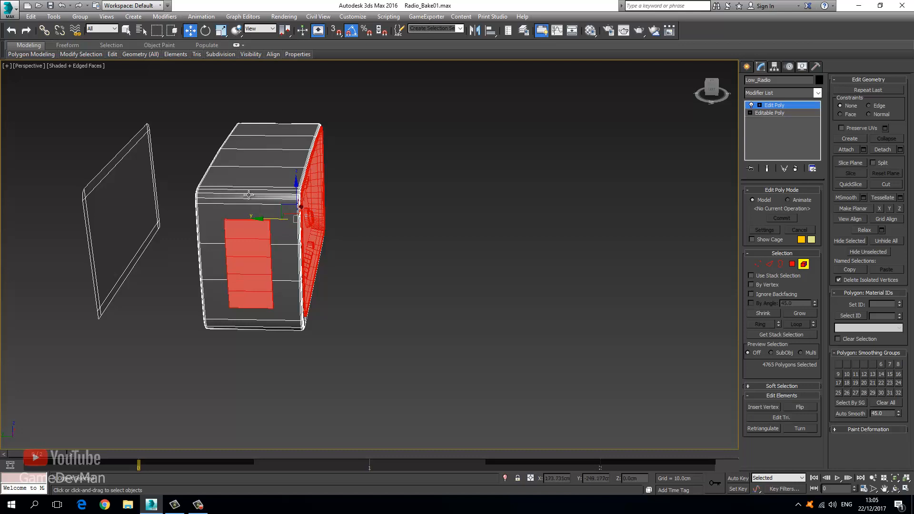
pyautogui.moveTo(271, 219); pyautogui.dragTo(504, 219)
# Remove both side grille panels from the selection and move the remaining elements further forward along Y.
pyautogui.moveTo(445, 231); pyautogui.dragTo(308, 236, button='middle')
pyautogui.keyDown('alt'); pyautogui.click(357, 240); pyautogui.keyUp('alt')
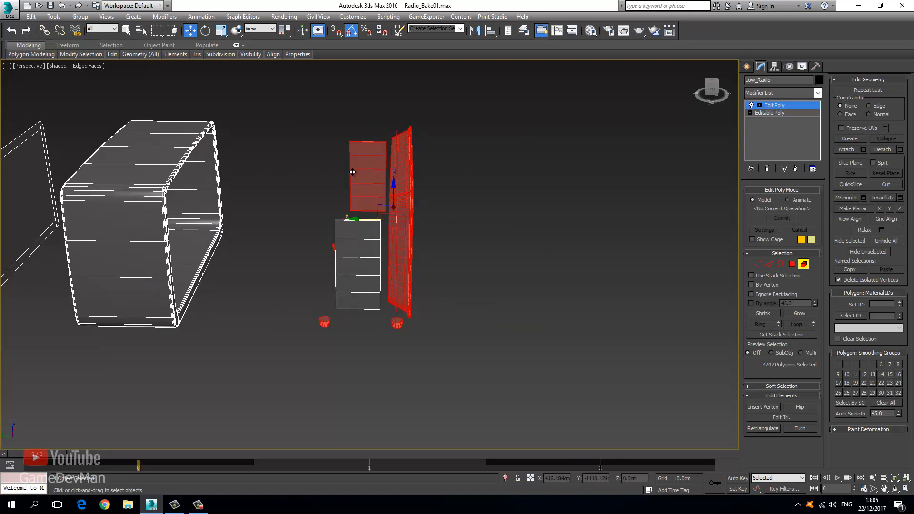
pyautogui.keyDown('alt'); pyautogui.click(360, 166); pyautogui.keyUp('alt')
pyautogui.moveTo(369, 222); pyautogui.dragTo(500, 224)
# Remove the flat front panel from the Low_Radio selection and move the remaining elements forward along Y, clear of the panel.
pyautogui.moveTo(478, 238); pyautogui.dragTo(267, 204, button='middle')
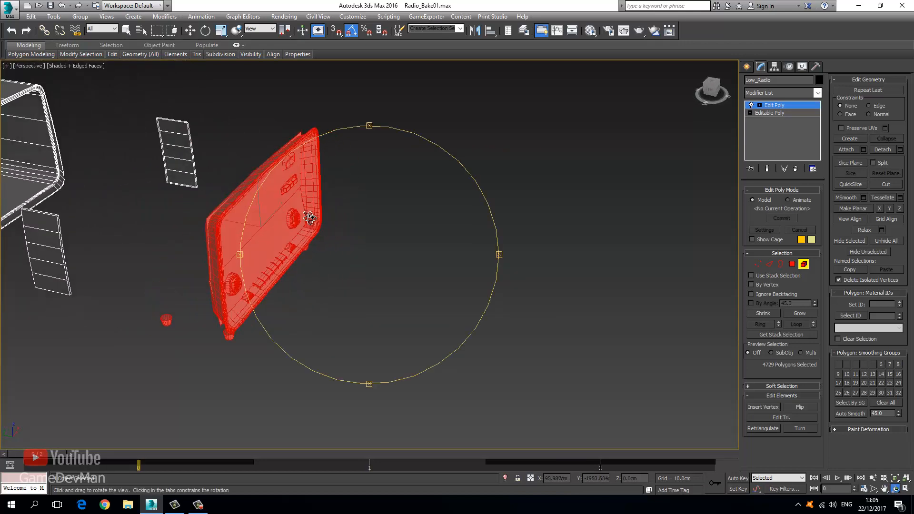
pyautogui.click(189, 31)
pyautogui.keyDown('alt'); pyautogui.click(224, 244); pyautogui.keyUp('alt')
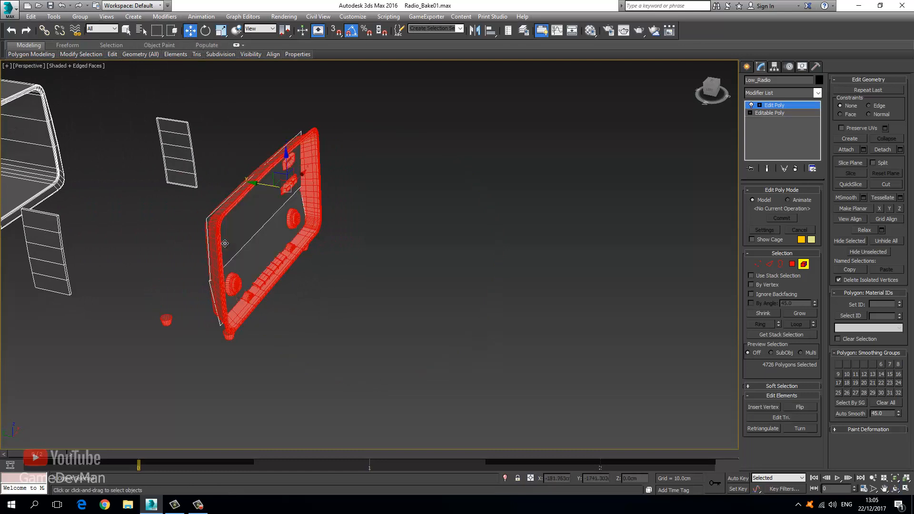
pyautogui.keyDown('ctrl'); pyautogui.click(211, 232); pyautogui.keyUp('ctrl')
pyautogui.keyDown('alt'); pyautogui.click(207, 227); pyautogui.keyUp('alt')
pyautogui.moveTo(258, 183); pyautogui.dragTo(424, 202)
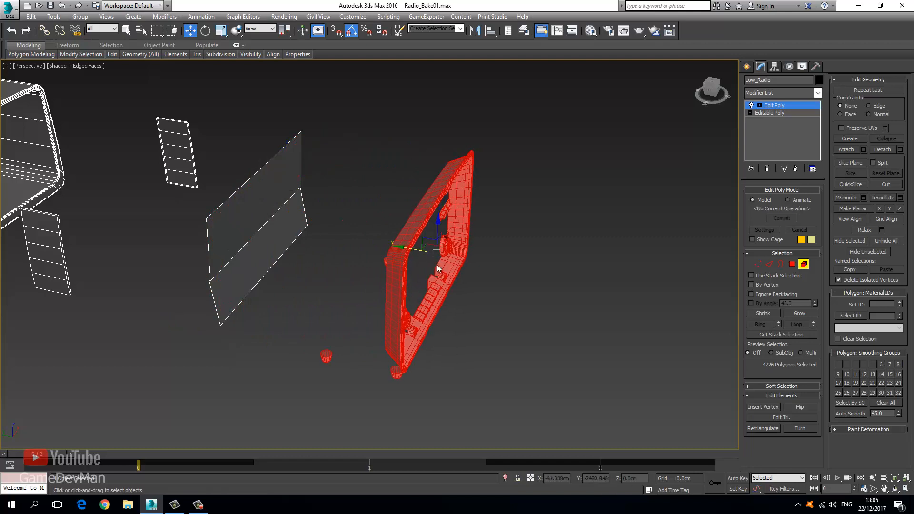
# Remove the deep front frame from the selection and move the remaining elements forward along Y, clear of the frame.
pyautogui.moveTo(439, 269); pyautogui.dragTo(236, 233, button='middle')
pyautogui.keyDown('alt'); pyautogui.click(115, 238); pyautogui.keyUp('alt')
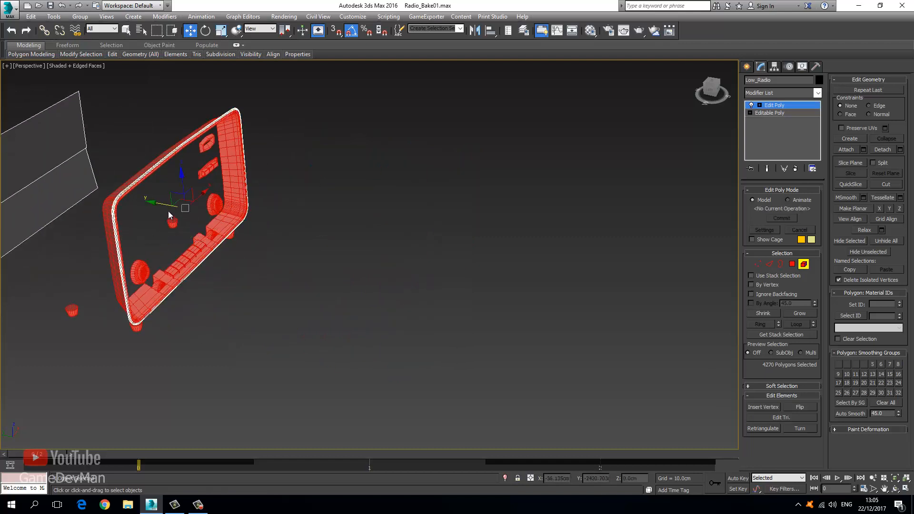
pyautogui.keyDown('ctrl'); pyautogui.click(122, 208); pyautogui.keyUp('ctrl')
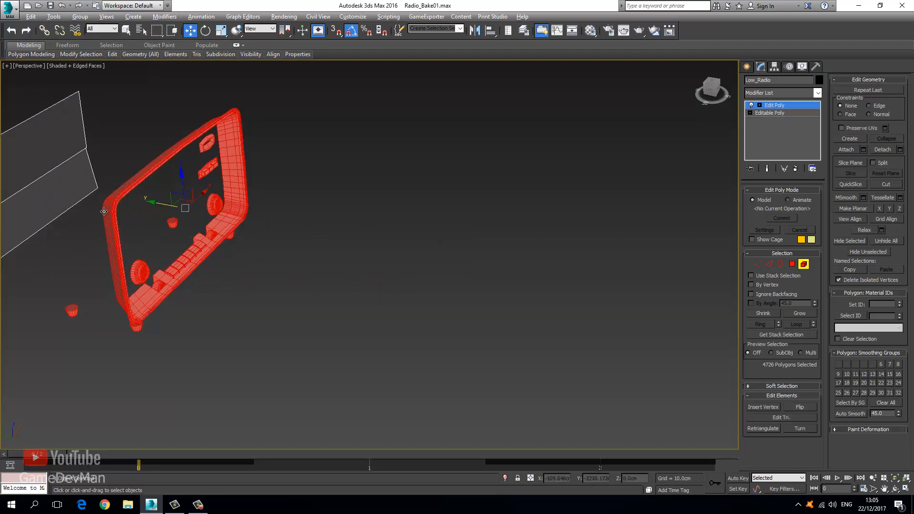
pyautogui.keyDown('alt'); pyautogui.click(103, 211); pyautogui.keyUp('alt')
pyautogui.moveTo(183, 200); pyautogui.dragTo(320, 252)
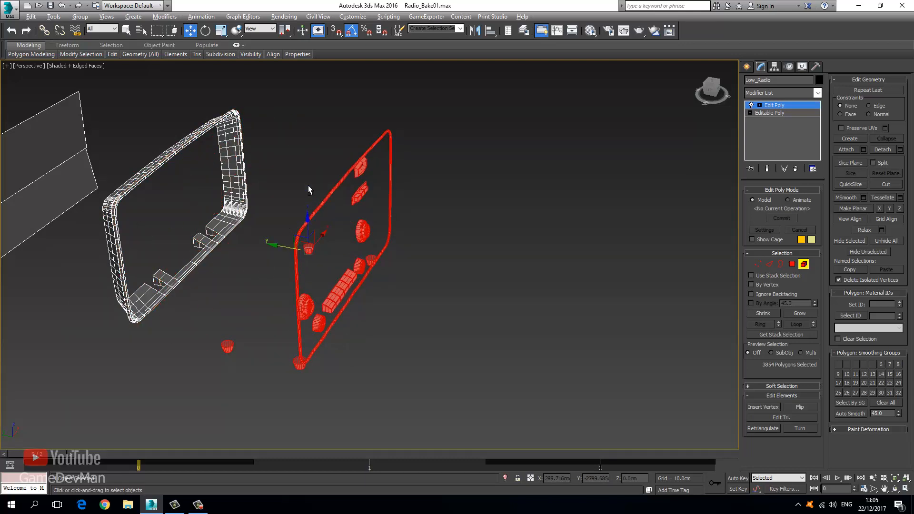
# Remove the thin trim ring from the selection, move the remaining knobs, buttons and feet forward along Y, and finish element editing.
pyautogui.keyDown('alt'); pyautogui.click(329, 210); pyautogui.keyUp('alt')
pyautogui.moveTo(335, 258); pyautogui.dragTo(616, 294)
pyautogui.keyDown('alt'); pyautogui.moveTo(599, 291); pyautogui.dragTo(376, 262, button='middle'); pyautogui.keyUp('alt')
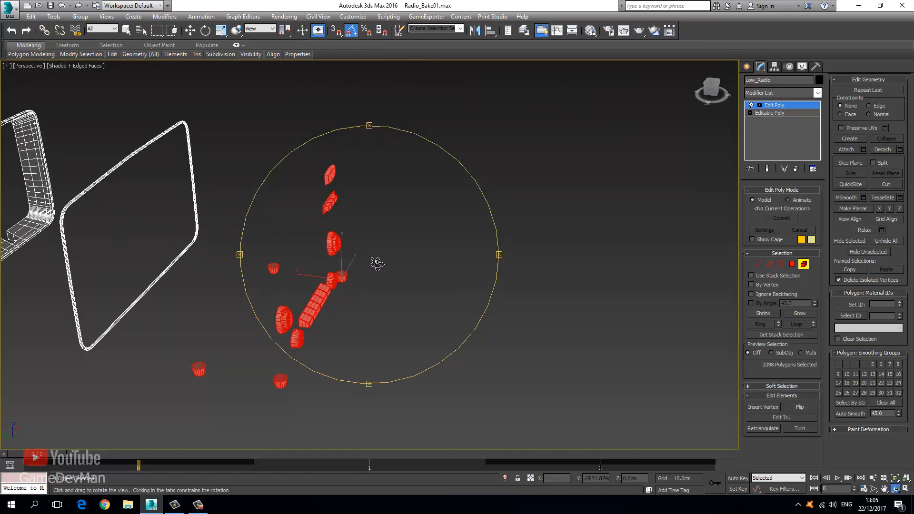
pyautogui.click(766, 105)
pyautogui.click(619, 164)
# Examine the spread-out Low_Radio elements for clear spacing, from the back panel and case to the knobs and feet.
pyautogui.moveTo(415, 190); pyautogui.dragTo(585, 231, button='middle')
pyautogui.scroll(-5, 586, 231)
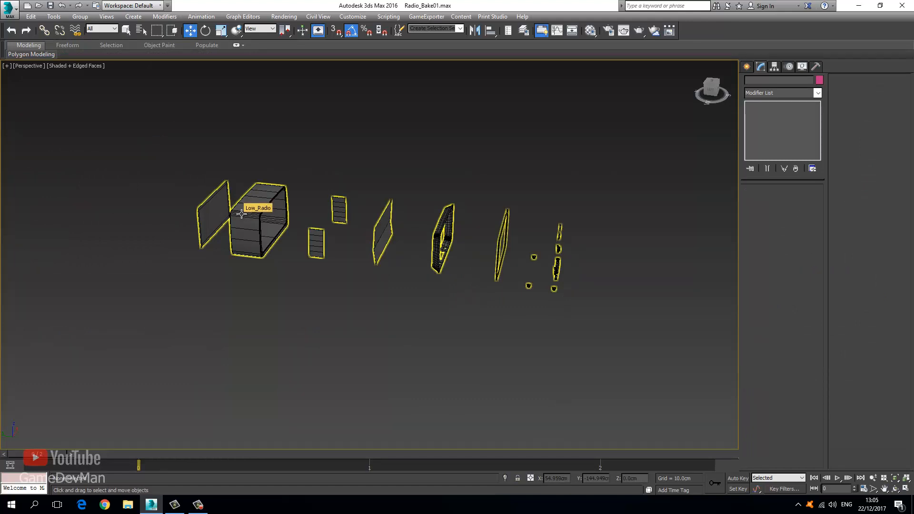
pyautogui.click(319, 236)
pyautogui.scroll(5, 319, 200)
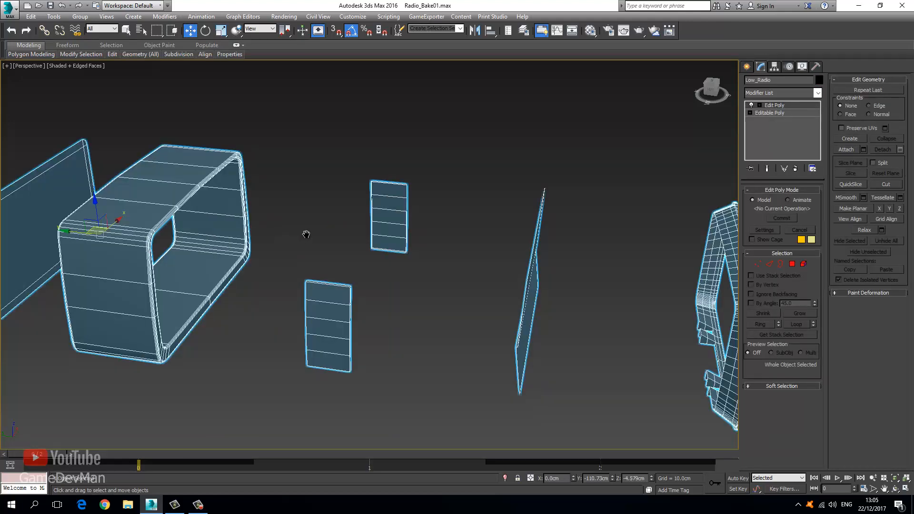
pyautogui.moveTo(306, 235); pyautogui.dragTo(353, 232, button='middle')
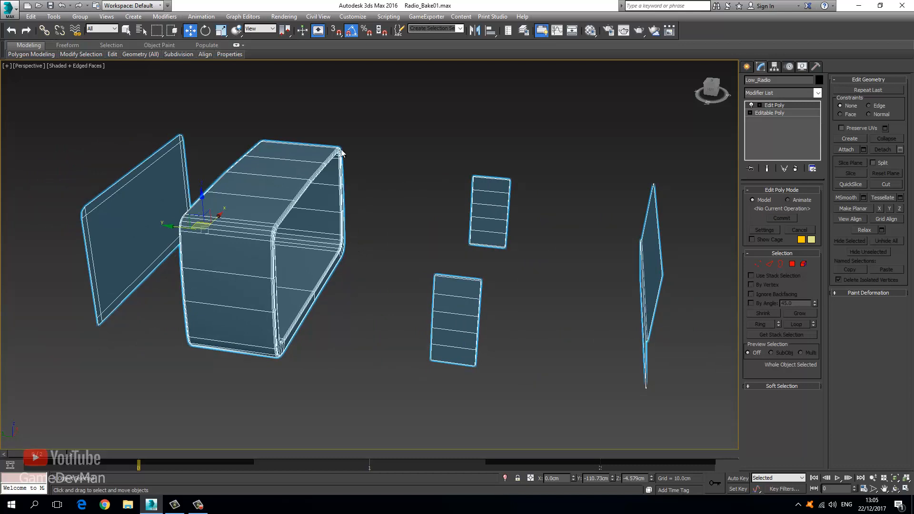
pyautogui.moveTo(551, 236); pyautogui.dragTo(323, 224, button='middle')
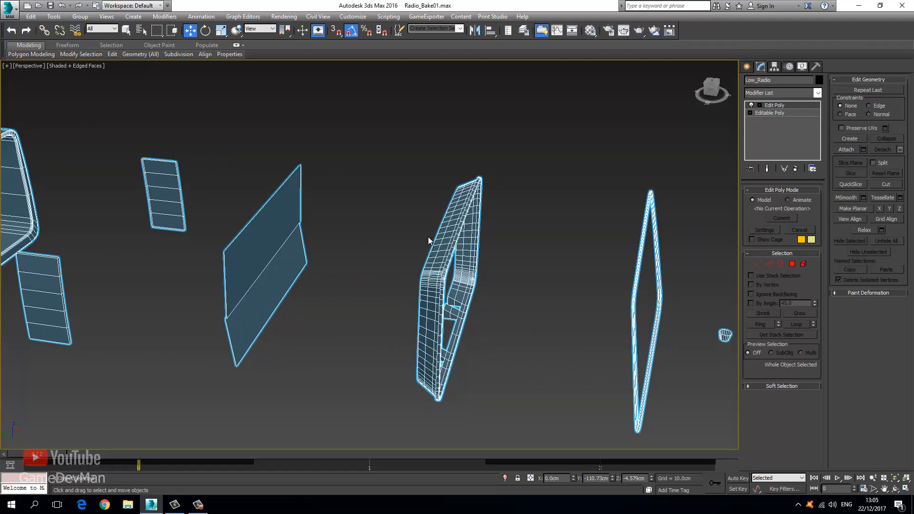
pyautogui.moveTo(428, 236)
pyautogui.mouseDown(button='middle')
pyautogui.moveTo(371, 231)
pyautogui.moveTo(412, 268)
pyautogui.moveTo(245, 225)
pyautogui.moveTo(582, 270)
pyautogui.mouseUp(button='middle')
pyautogui.moveTo(317, 246); pyautogui.dragTo(659, 274, button='middle')
pyautogui.moveTo(397, 252); pyautogui.dragTo(439, 274, button='middle')
pyautogui.click(461, 279)
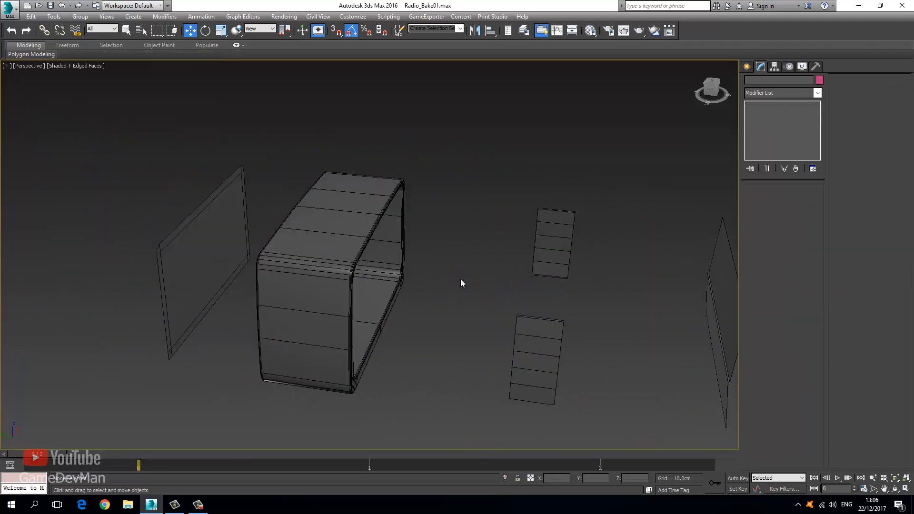
# Unhide the high-poly radio and select the Hight_Radio object.
pyautogui.rightClick(444, 271)
pyautogui.click(479, 227)
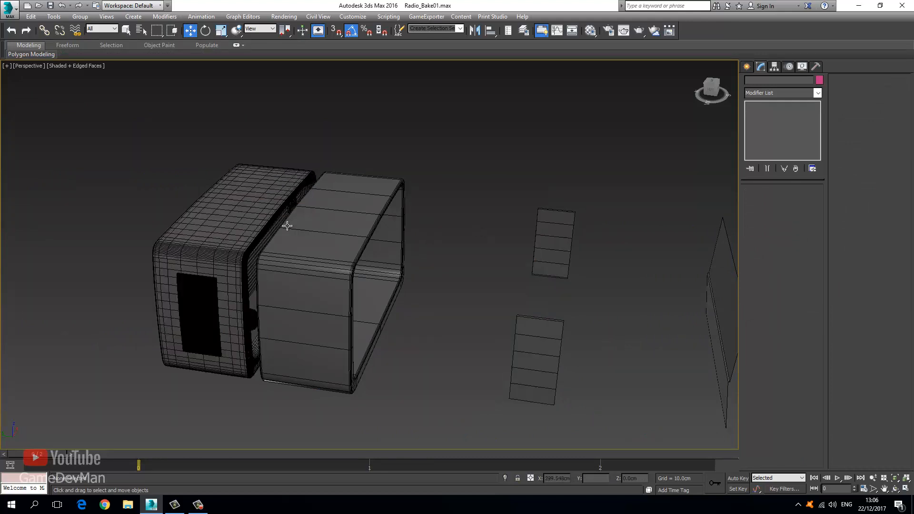
pyautogui.click(235, 219)
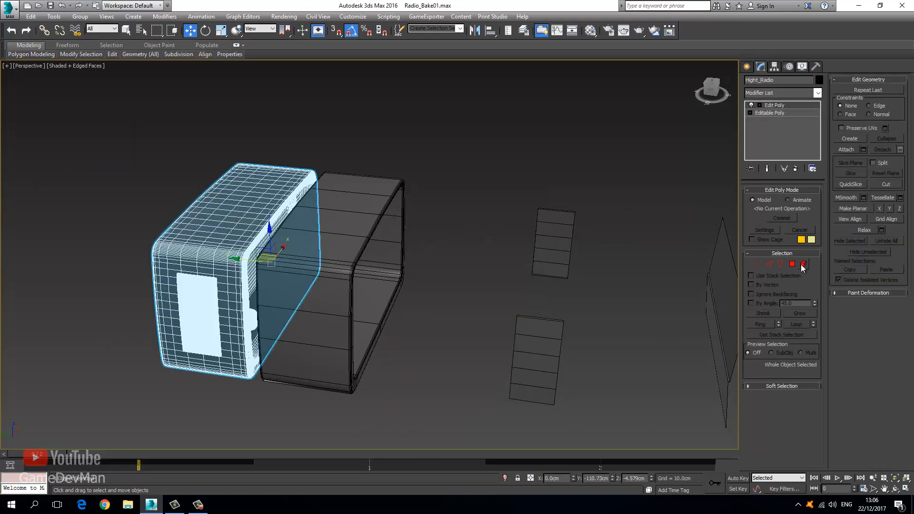
# At element level, select all Hight_Radio elements except the back panel using the Left view, and return to Perspective.
pyautogui.click(804, 265)
pyautogui.hotkey('ctrl', 'a')
pyautogui.press('l')
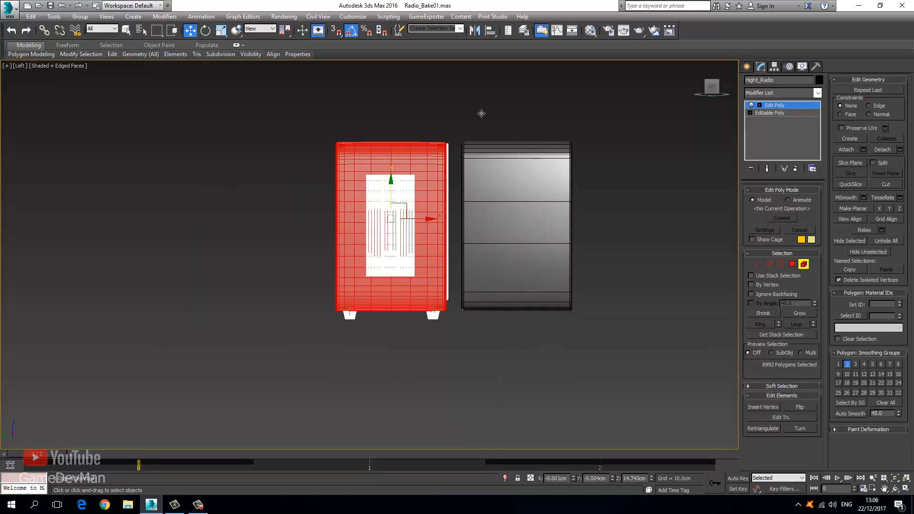
pyautogui.moveTo(356, 339); pyautogui.dragTo(346, 340)
pyautogui.press('p')
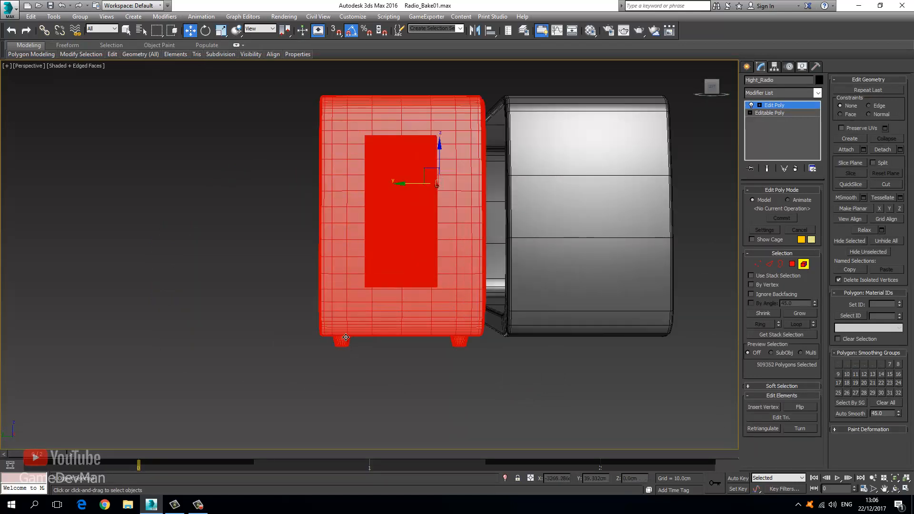
# Move the selected Hight_Radio elements along Y, away from the back panel and onto the low-poly outer case.
pyautogui.hotkey('ctrl', 'r')
pyautogui.moveTo(351, 200); pyautogui.dragTo(344, 242)
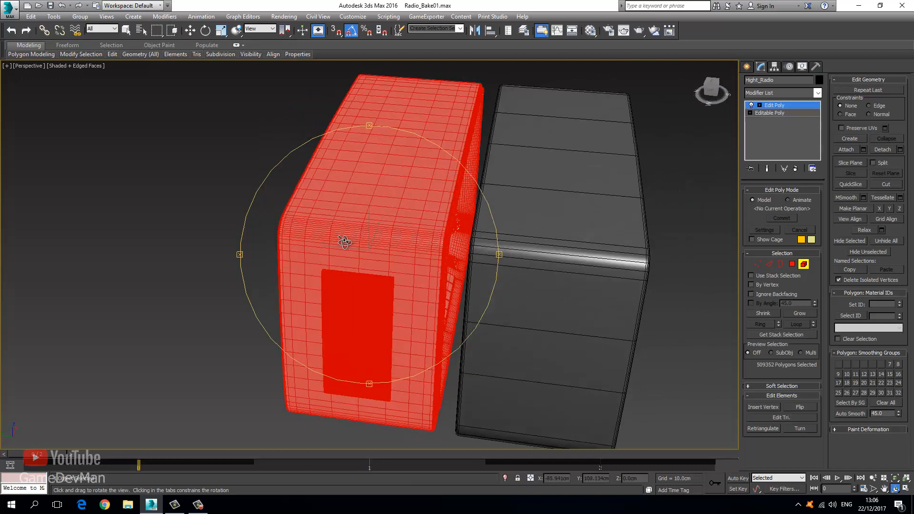
pyautogui.click(190, 30)
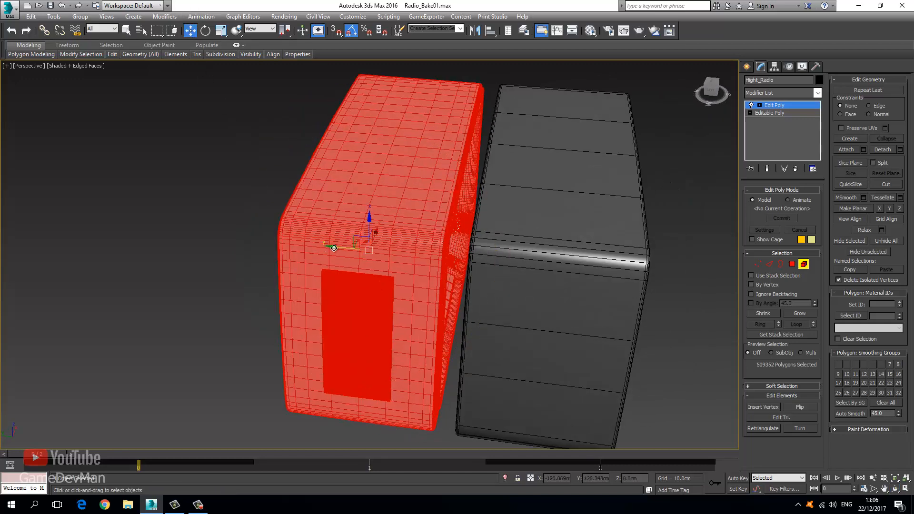
pyautogui.moveTo(340, 250); pyautogui.dragTo(494, 283)
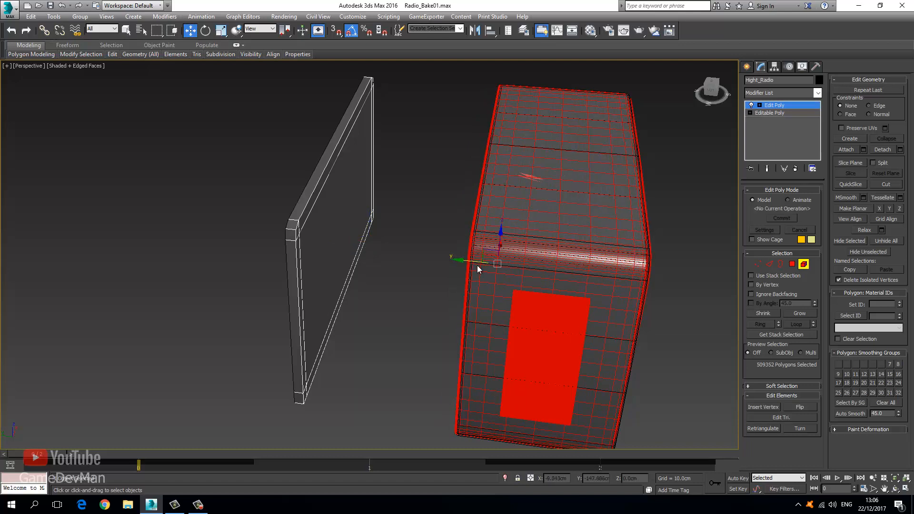
# Fine-tune the selected elements' Y position so the high-poly case edge lines up with the low-poly case.
pyautogui.scroll(3, 476, 264)
pyautogui.scroll(2, 466, 261)
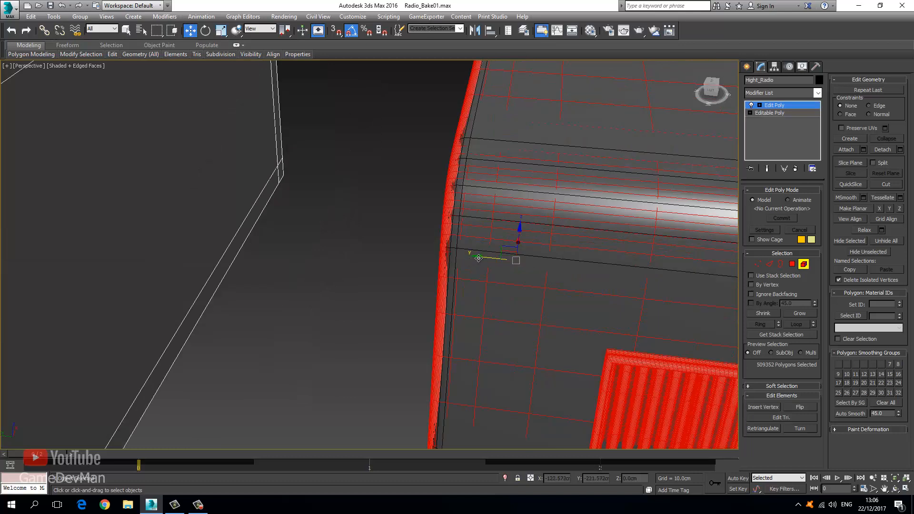
pyautogui.click(483, 258)
pyautogui.moveTo(483, 259); pyautogui.dragTo(479, 261)
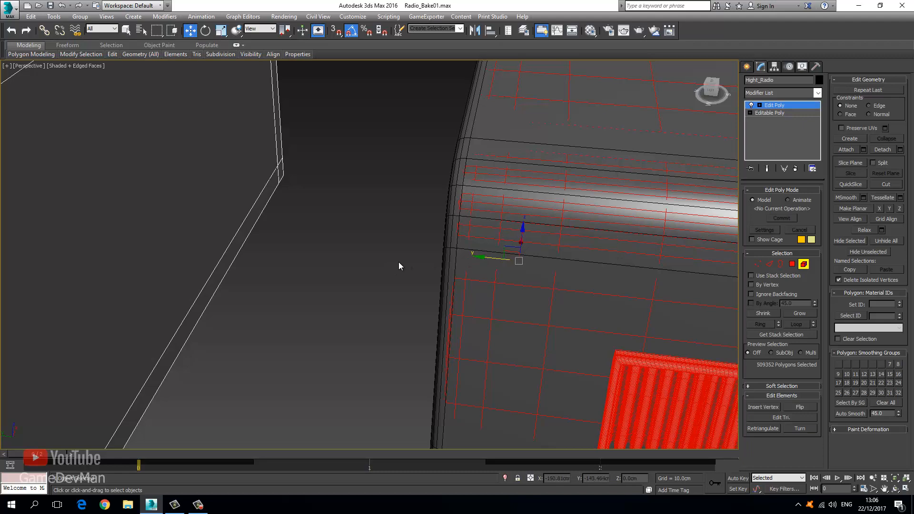
pyautogui.scroll(-2, 427, 240)
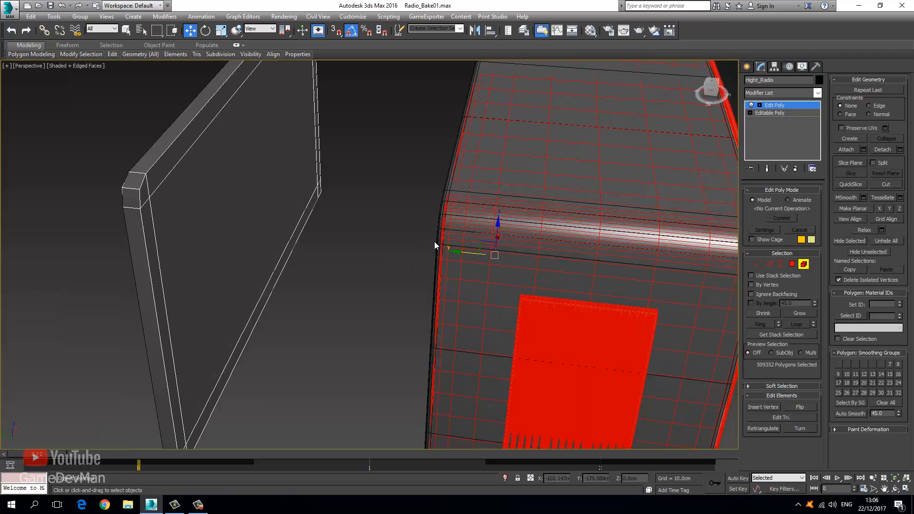
# Remove the high-poly outer case from the selection and move the remaining elements along Y to match the low-poly side grille panels.
pyautogui.scroll(-3, 458, 229)
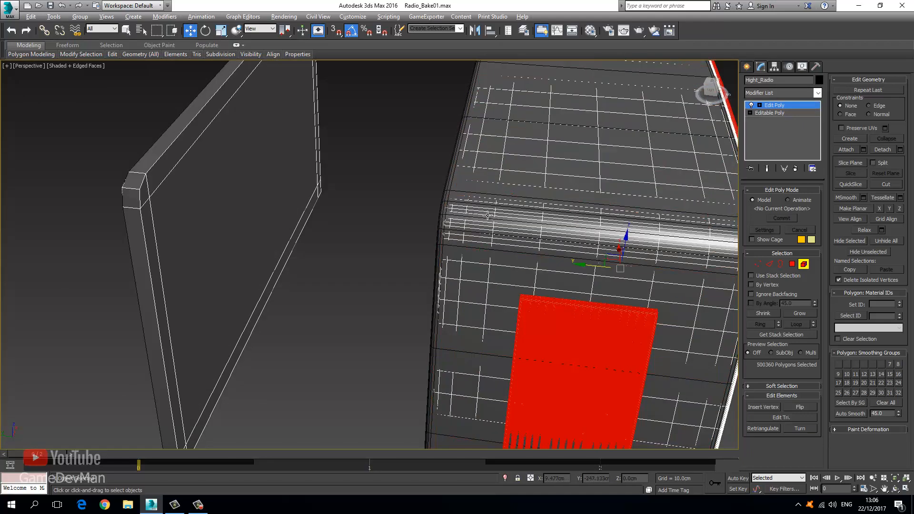
pyautogui.keyDown('alt'); pyautogui.moveTo(479, 222); pyautogui.dragTo(226, 223, button='middle'); pyautogui.keyUp('alt')
pyautogui.scroll(-2, 422, 281)
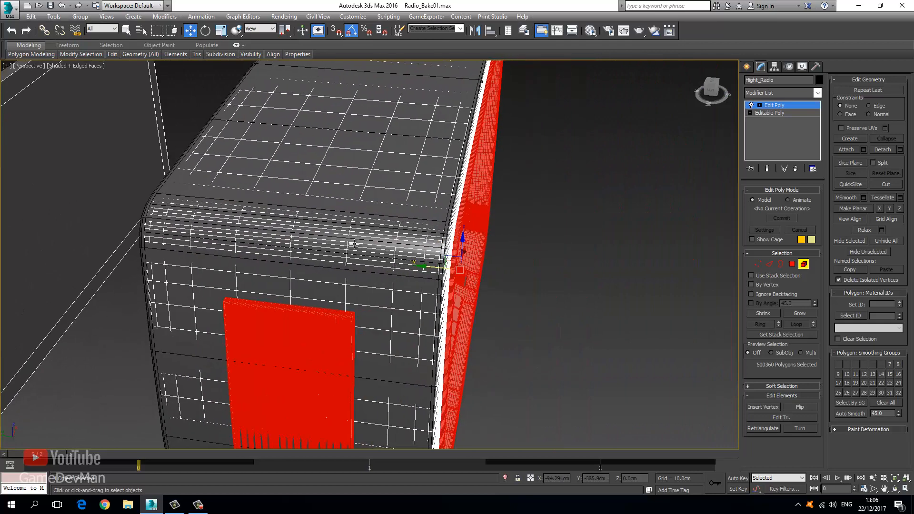
pyautogui.scroll(-3, 320, 258)
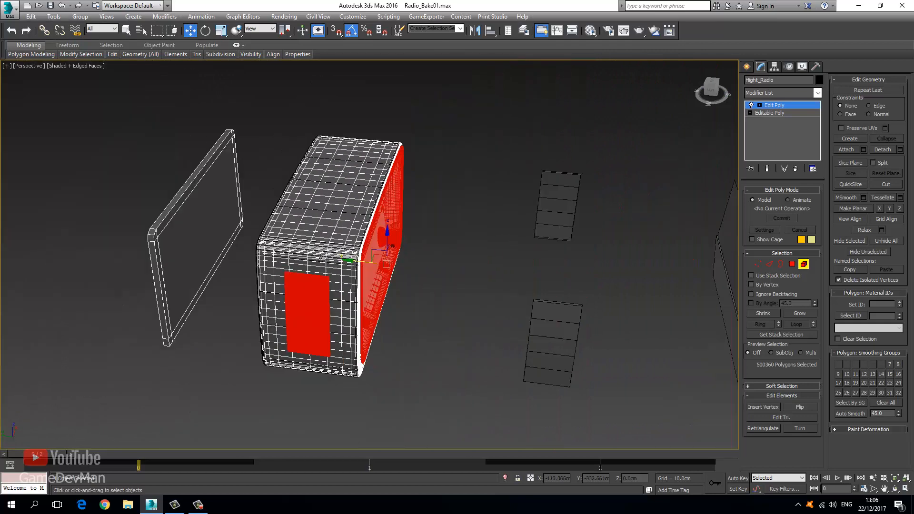
pyautogui.click(351, 260)
pyautogui.moveTo(509, 273); pyautogui.dragTo(579, 283)
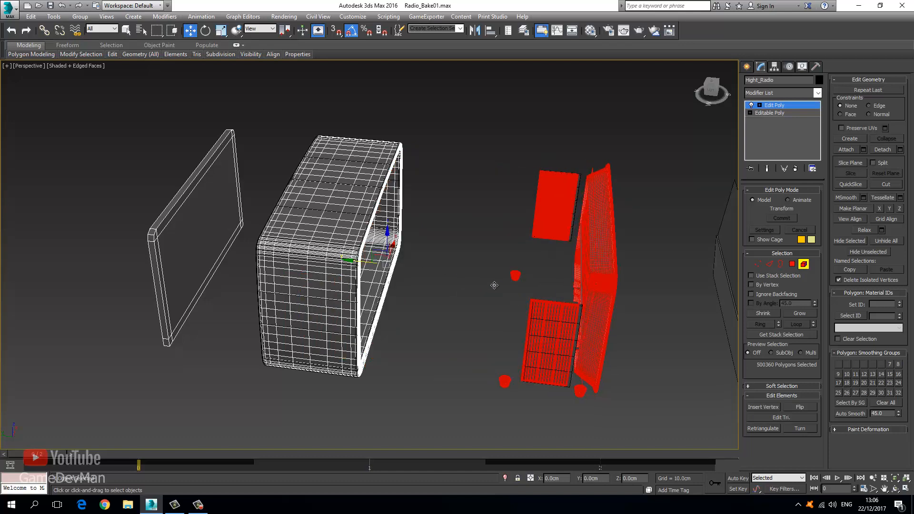
pyautogui.scroll(10, 497, 316)
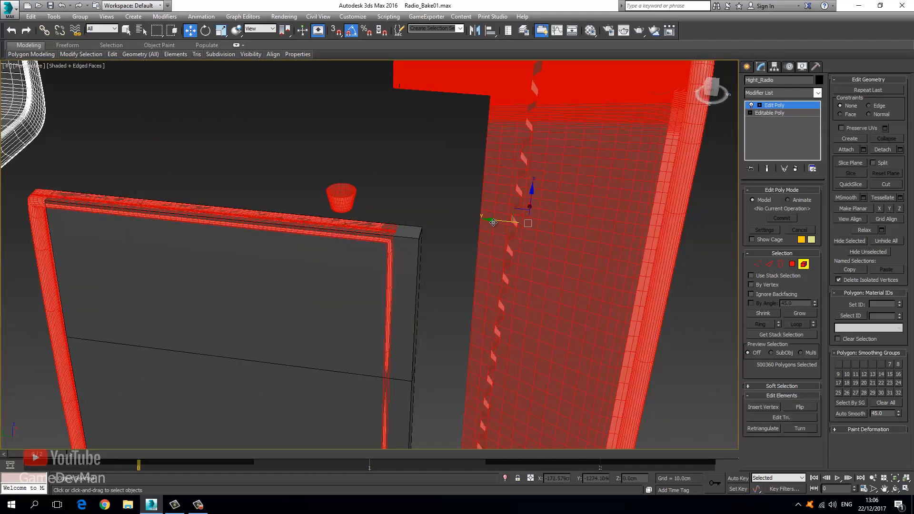
pyautogui.moveTo(494, 223); pyautogui.dragTo(505, 229)
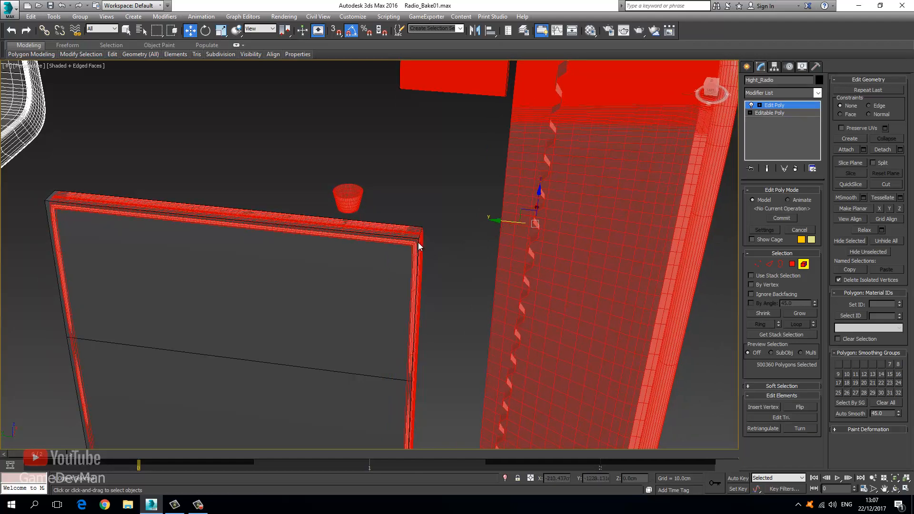
# Remove both high-poly side grille panels from the selection and move the remaining elements along Y toward the low-poly front speaker panel.
pyautogui.click(437, 113)
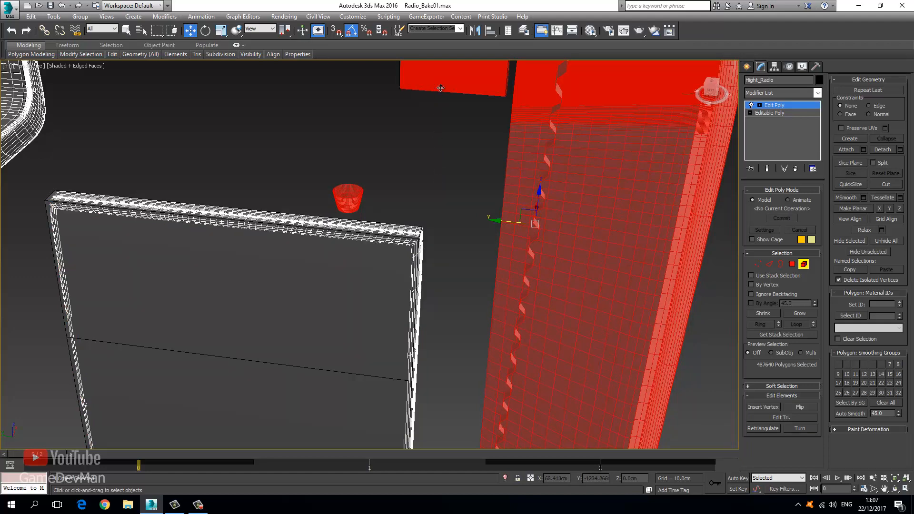
pyautogui.keyDown('alt'); pyautogui.click(440, 87); pyautogui.keyUp('alt')
pyautogui.scroll(-6, 468, 204)
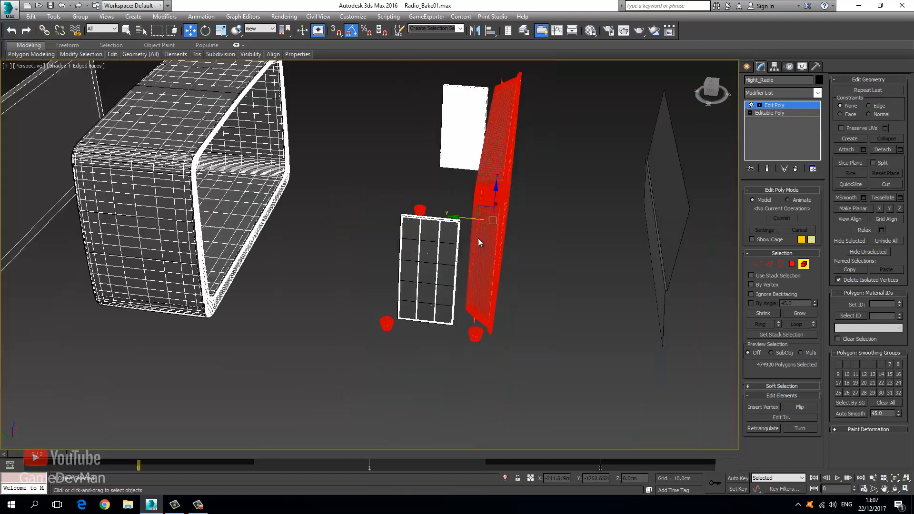
pyautogui.keyDown('alt'); pyautogui.moveTo(484, 258); pyautogui.dragTo(322, 237, button='middle'); pyautogui.keyUp('alt')
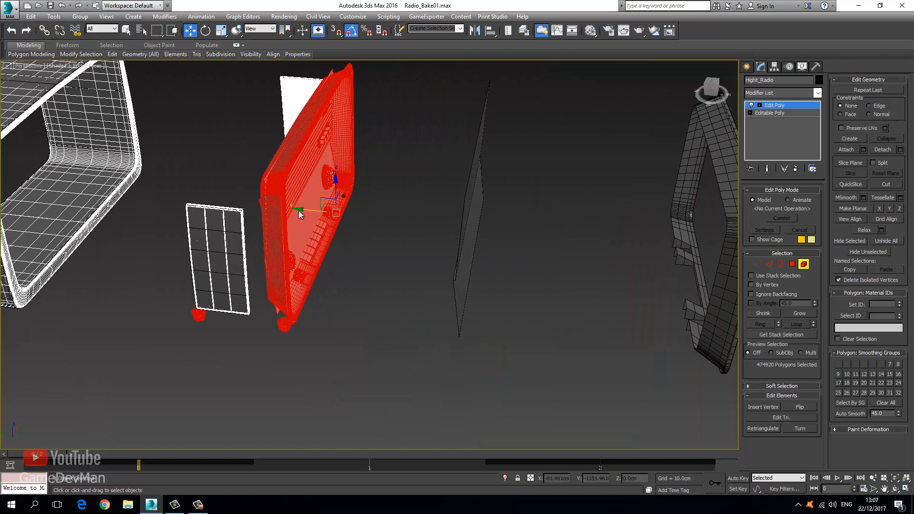
pyautogui.moveTo(302, 208); pyautogui.dragTo(467, 228)
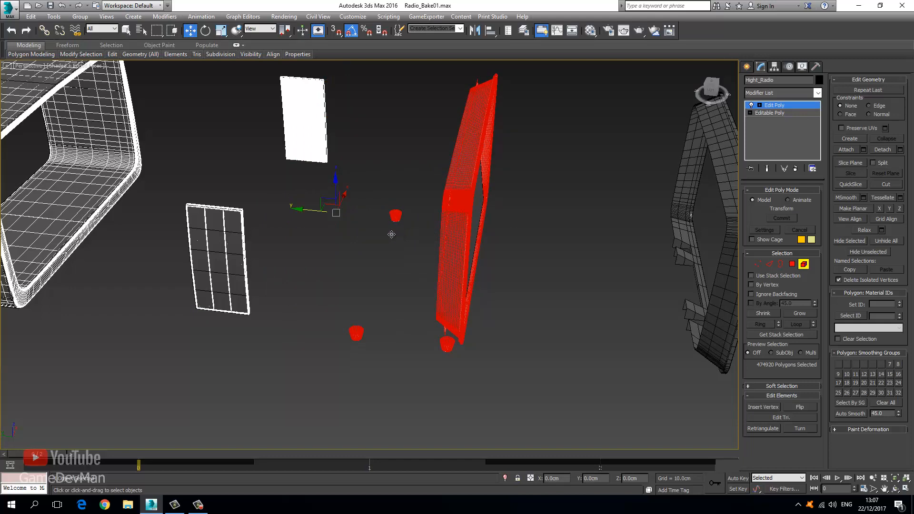
# Fine-tune the selected elements' Y position so the high-poly front speaker panel lines up with its low-poly counterpart.
pyautogui.keyDown('alt'); pyautogui.moveTo(349, 229); pyautogui.dragTo(310, 237, button='middle'); pyautogui.keyUp('alt')
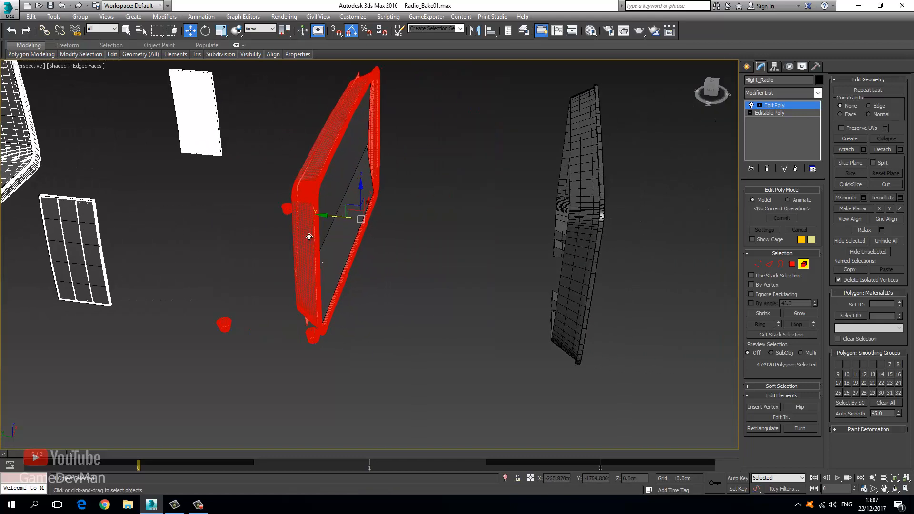
pyautogui.keyDown('alt'); pyautogui.moveTo(395, 224); pyautogui.dragTo(238, 71, button='middle'); pyautogui.keyUp('alt')
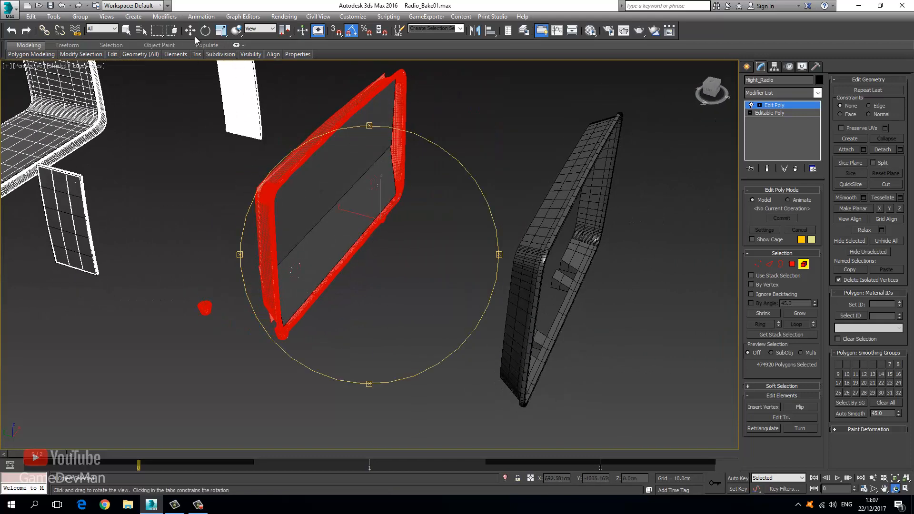
pyautogui.scroll(6, 312, 170)
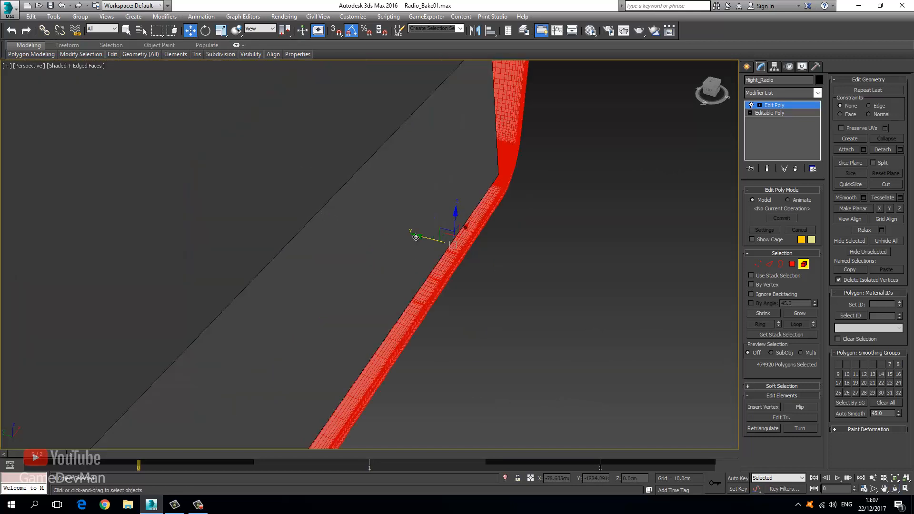
pyautogui.moveTo(418, 237); pyautogui.dragTo(458, 259)
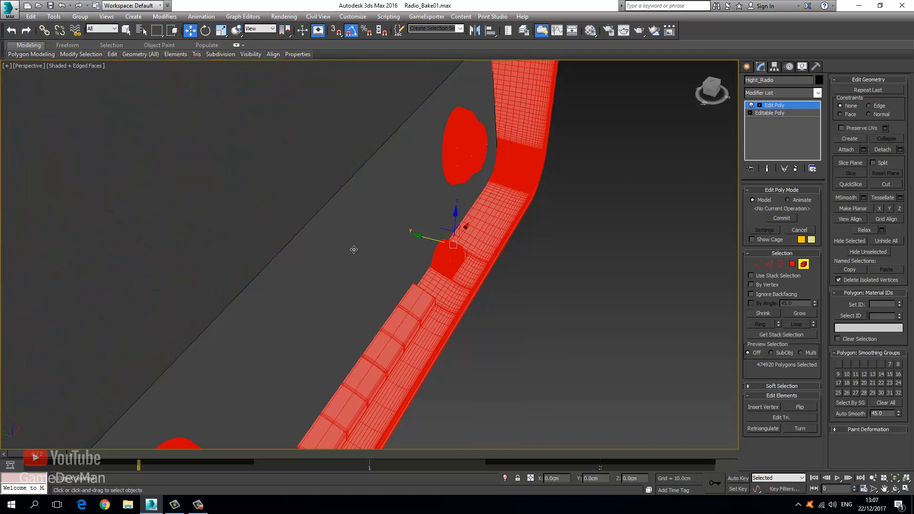
# Remove the high-poly front speaker panel from the selection and move the remaining elements along Y onto the low-poly front frame.
pyautogui.scroll(-5, 362, 248)
pyautogui.scroll(5, 360, 243)
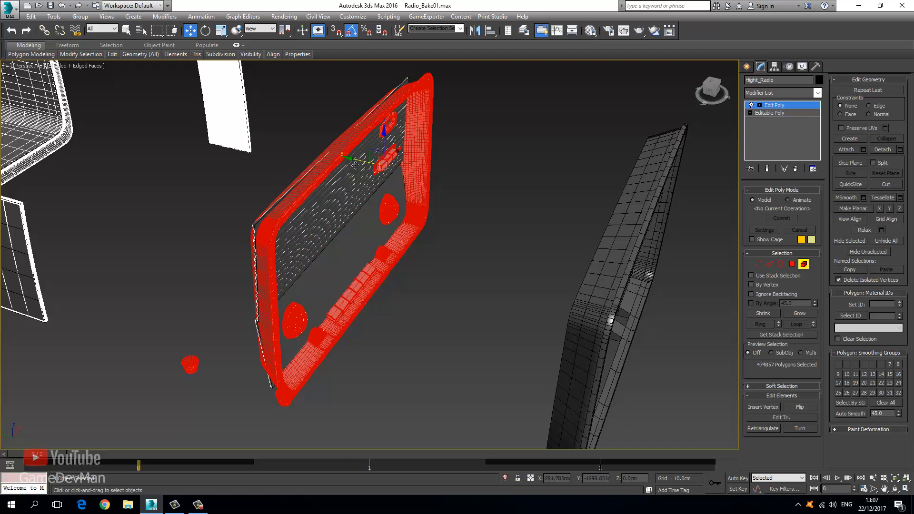
pyautogui.moveTo(354, 162); pyautogui.dragTo(604, 229)
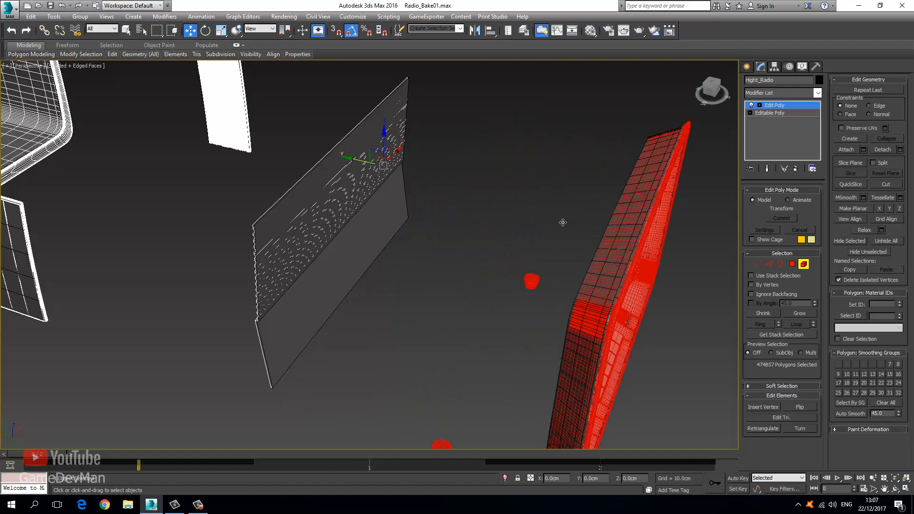
# Fine-tune the remaining elements' Y position in small moves until the high-poly front frame overlaps the low-poly frame evenly.
pyautogui.moveTo(449, 196); pyautogui.dragTo(338, 186, button='middle')
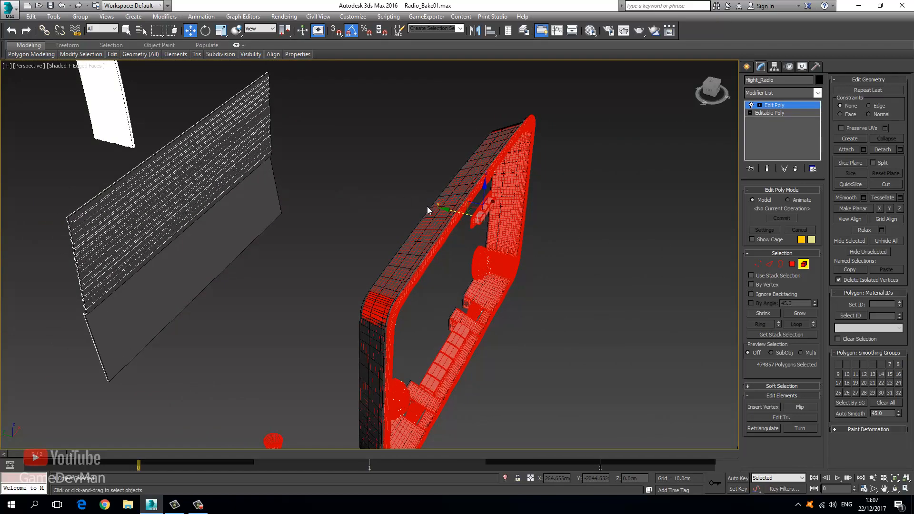
pyautogui.scroll(5, 431, 212)
pyautogui.scroll(-5, 440, 217)
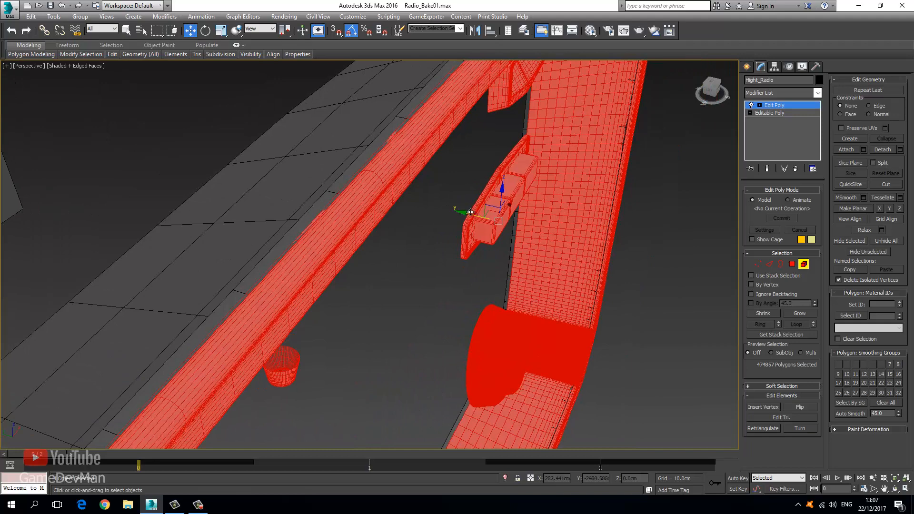
pyautogui.click(468, 213)
pyautogui.moveTo(468, 212); pyautogui.dragTo(466, 215)
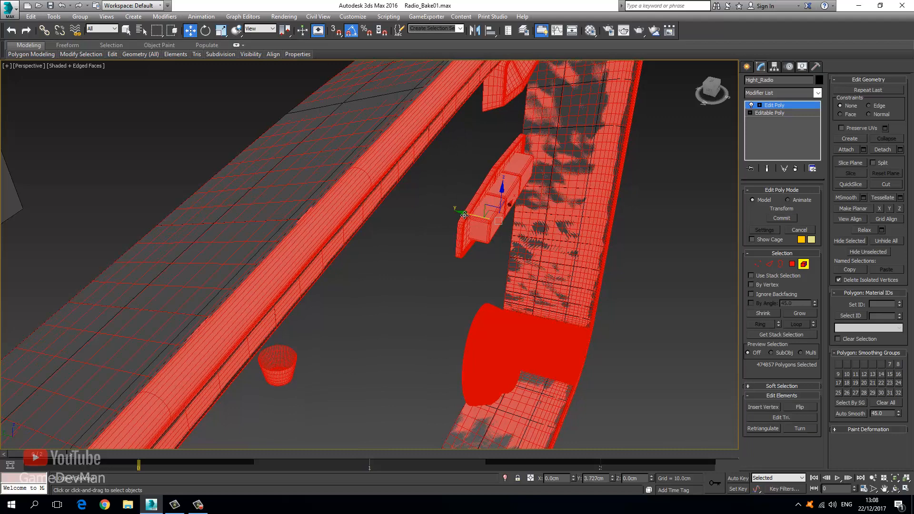
pyautogui.moveTo(464, 215); pyautogui.dragTo(465, 215)
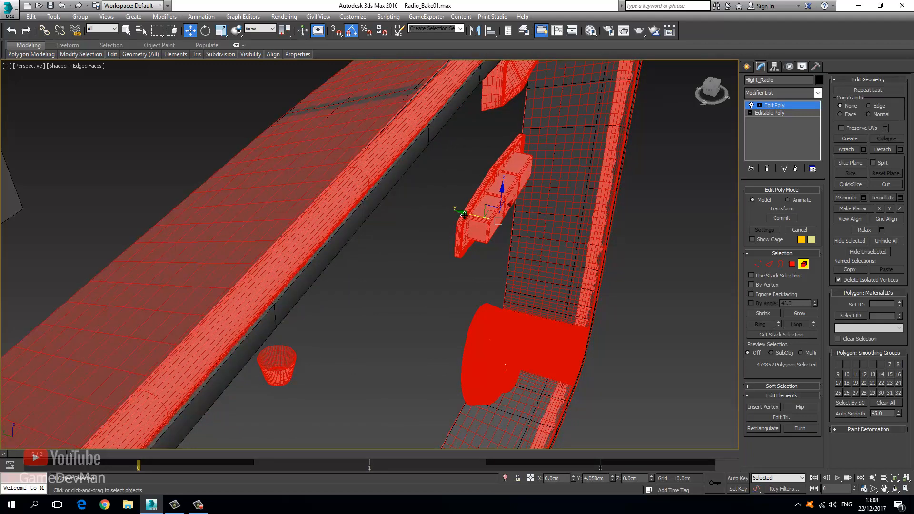
pyautogui.moveTo(465, 215); pyautogui.dragTo(465, 215)
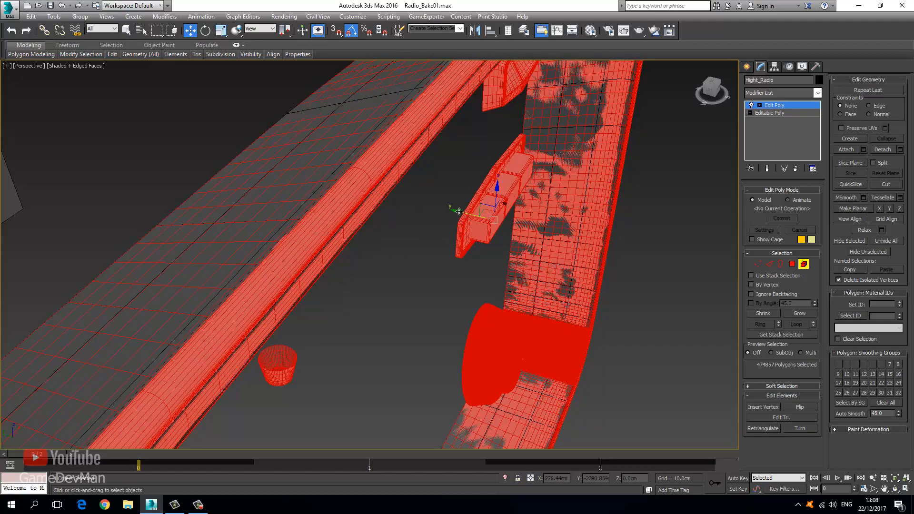
pyautogui.moveTo(459, 212); pyautogui.dragTo(460, 213)
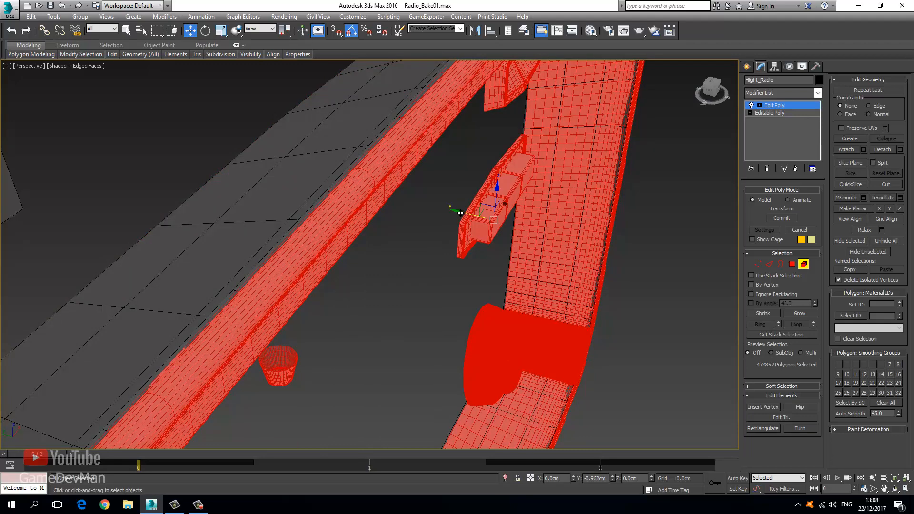
pyautogui.hotkey('ctrl', 'z')
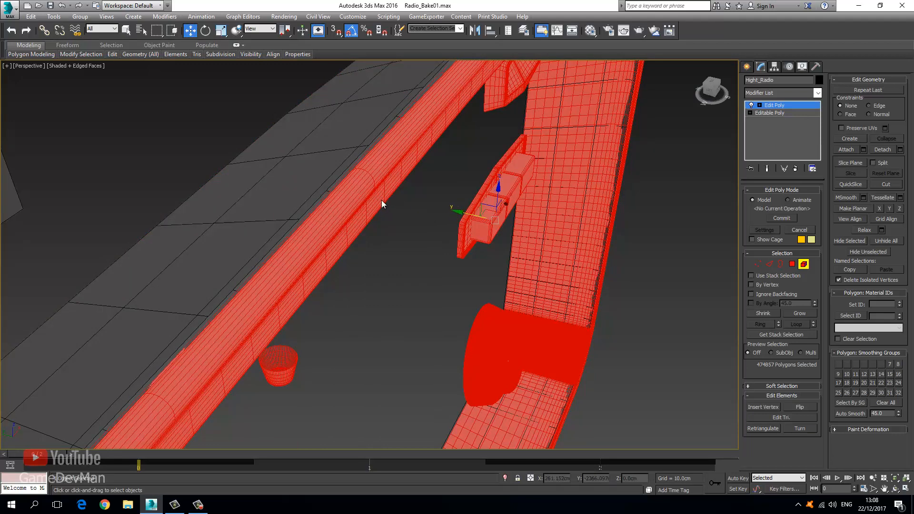
# Remove the high-poly front frame from the selection and move the remaining elements along Y to the low-poly trim ring.
pyautogui.scroll(-10, 382, 204)
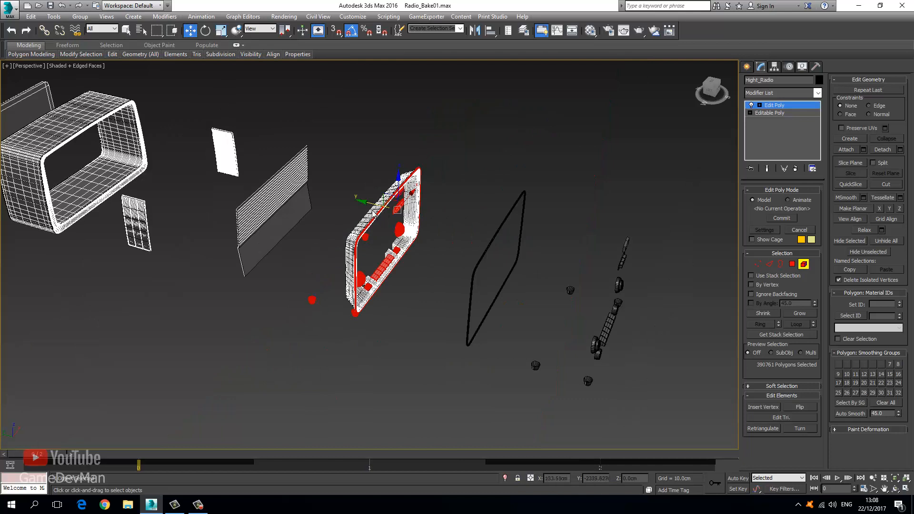
pyautogui.moveTo(367, 204); pyautogui.dragTo(474, 230)
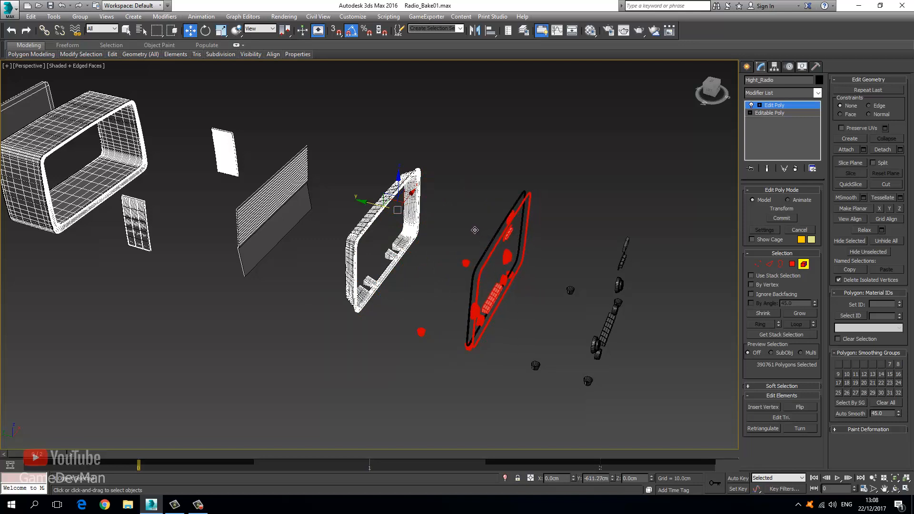
pyautogui.scroll(4, 482, 254)
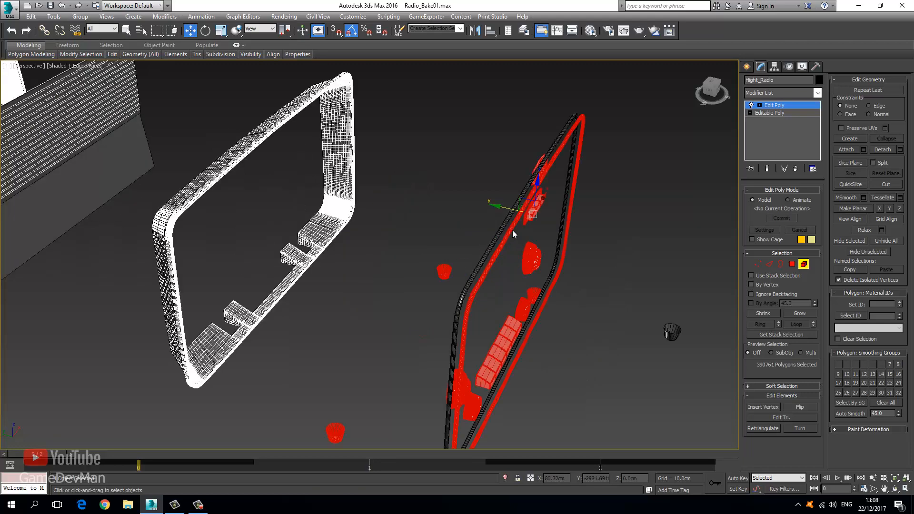
pyautogui.scroll(5, 514, 229)
pyautogui.scroll(-8, 496, 215)
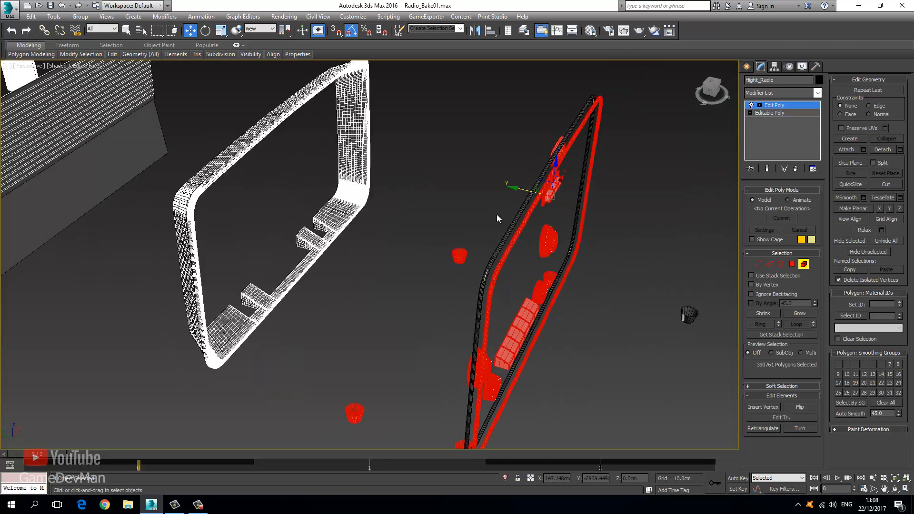
pyautogui.scroll(7, 496, 213)
pyautogui.moveTo(496, 213); pyautogui.dragTo(457, 228, button='middle')
pyautogui.scroll(-7, 458, 229)
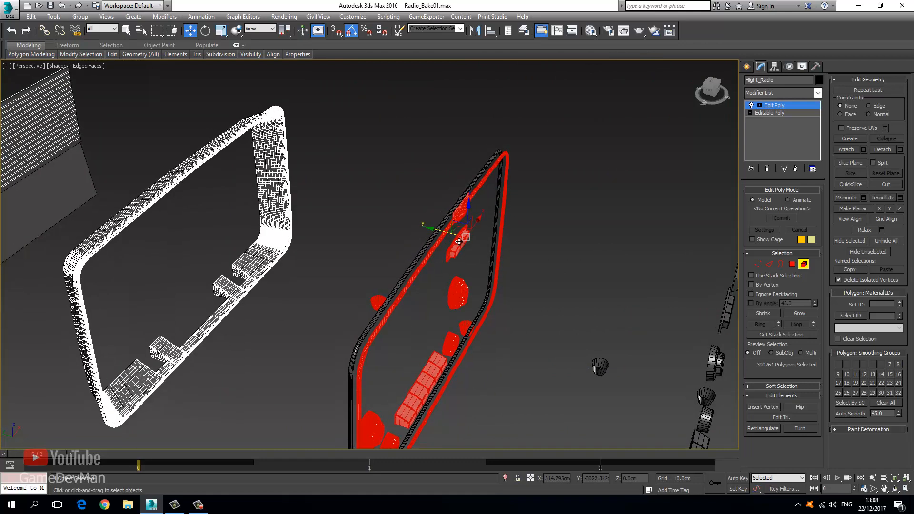
# Nudge the selected elements along Y so the high-poly trim ring coincides with the low-poly ring.
pyautogui.moveTo(436, 230); pyautogui.dragTo(430, 228)
pyautogui.scroll(10, 430, 206)
pyautogui.moveTo(430, 203); pyautogui.dragTo(424, 216, button='middle')
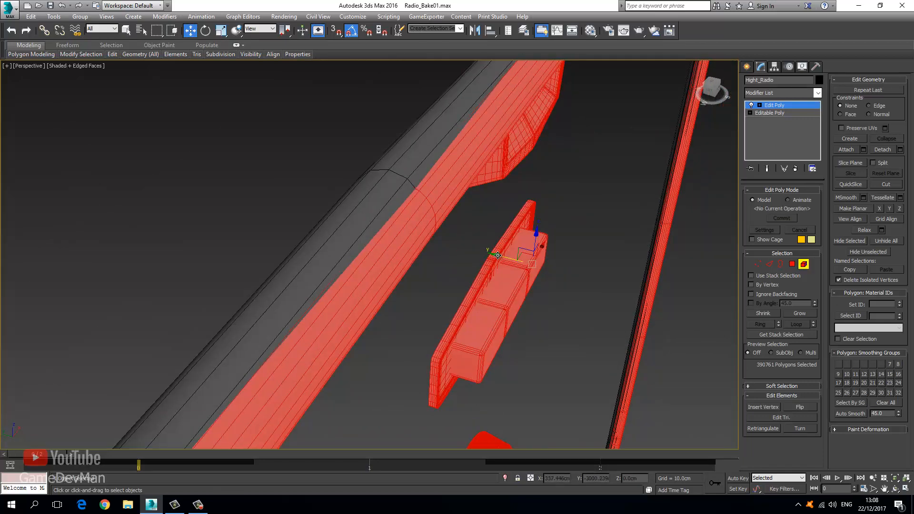
pyautogui.moveTo(498, 255); pyautogui.dragTo(495, 254)
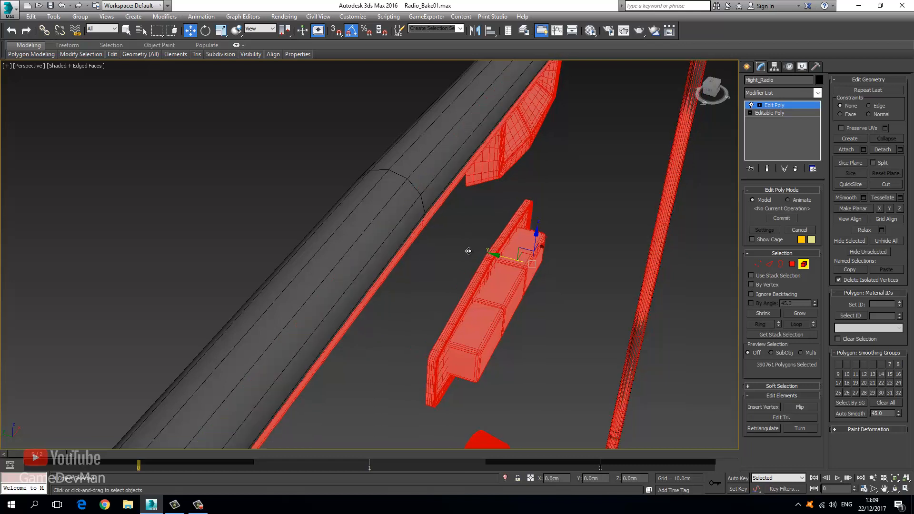
# Remove the high-poly trim ring from the selection and move the remaining knobs, buttons and feet along Y onto their low-poly counterparts.
pyautogui.scroll(-5, 465, 248)
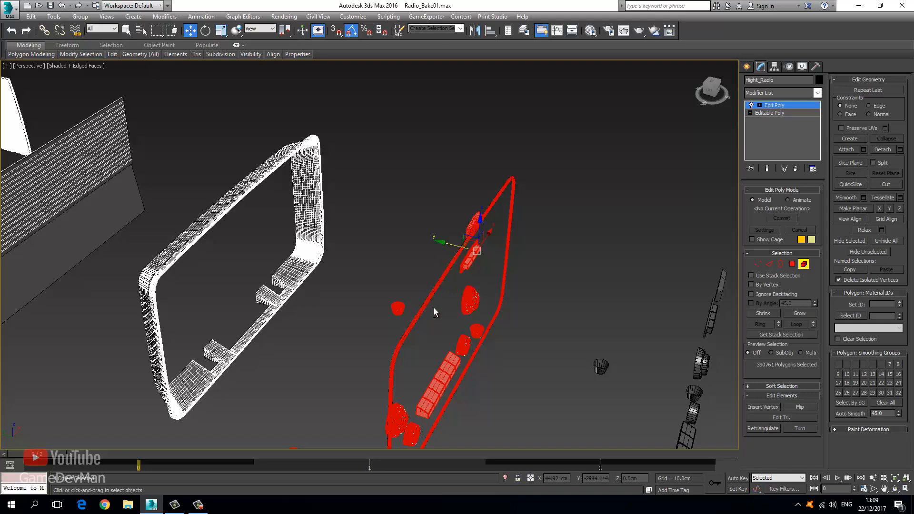
pyautogui.keyDown('alt'); pyautogui.click(440, 291); pyautogui.keyUp('alt')
pyautogui.moveTo(449, 296); pyautogui.dragTo(394, 253, button='middle')
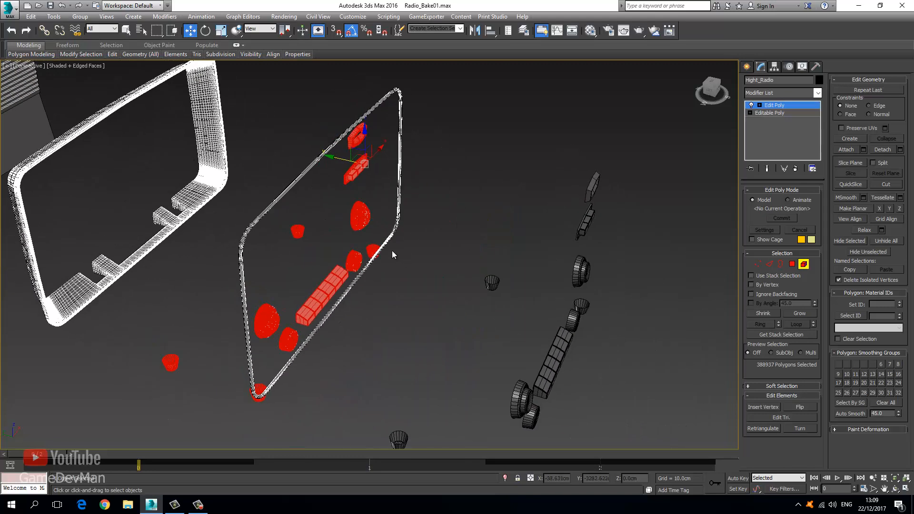
pyautogui.moveTo(332, 160); pyautogui.dragTo(541, 243)
pyautogui.moveTo(541, 251); pyautogui.dragTo(415, 213, button='middle')
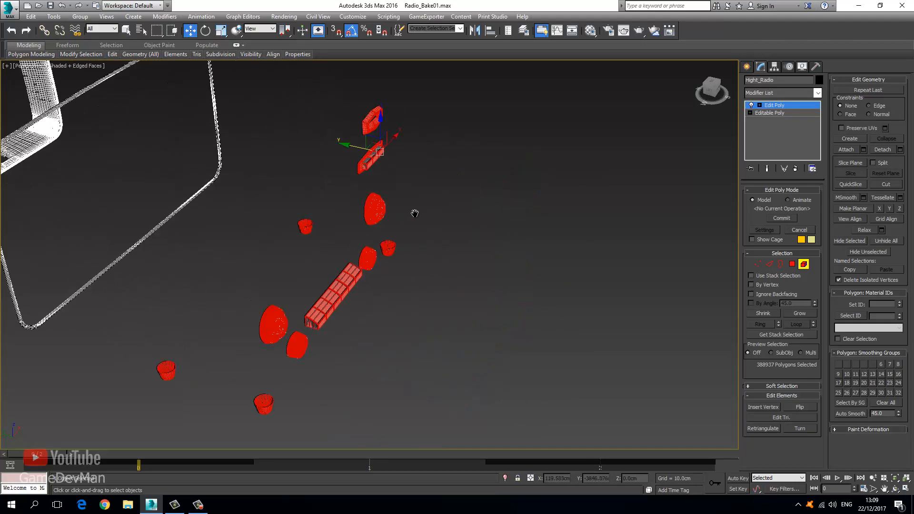
# Fine-tune the Y position of the high-poly knobs, buttons and feet against the low-poly parts, and clear the element selection.
pyautogui.press('z')
pyautogui.moveTo(436, 250)
pyautogui.mouseDown(button='middle')
pyautogui.moveTo(450, 245)
pyautogui.moveTo(439, 252)
pyautogui.mouseUp(button='middle')
pyautogui.moveTo(438, 251); pyautogui.dragTo(429, 247)
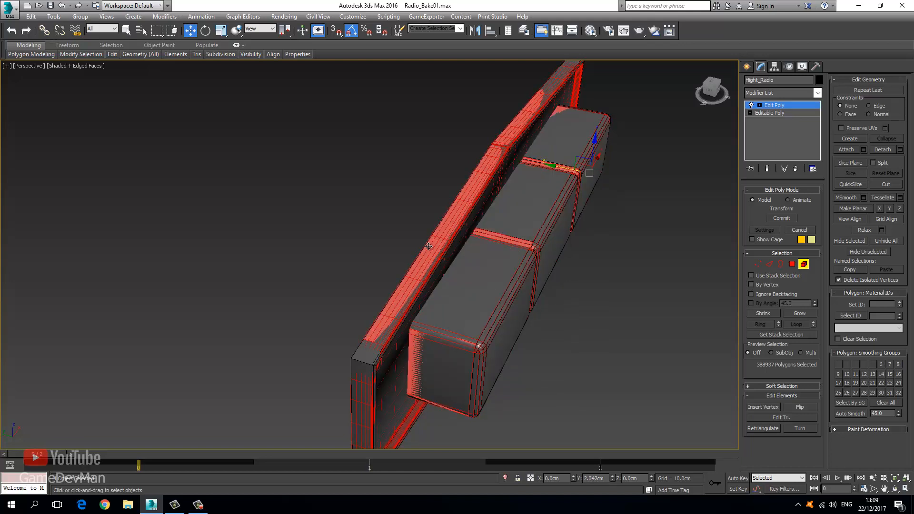
pyautogui.click(335, 251)
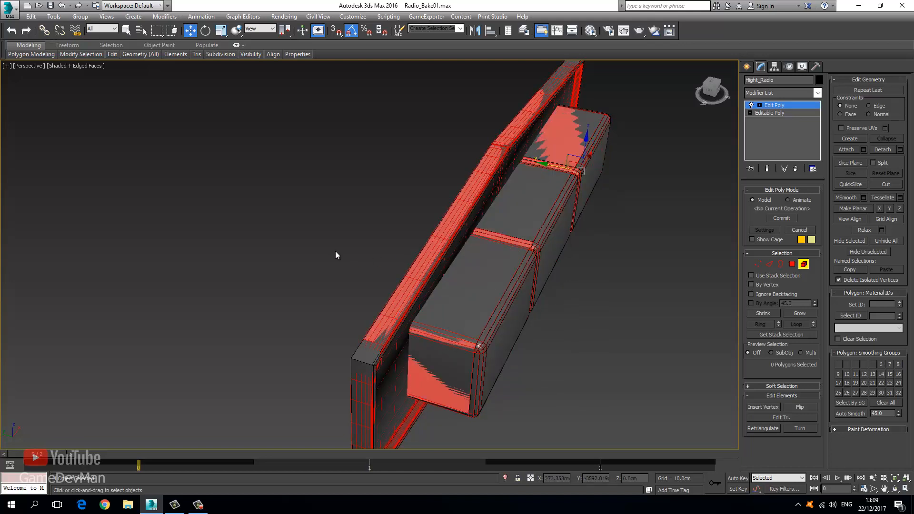
# Leave the element level of the Edit Poly modifier and bring the whole spread-out Hight_Radio into view.
pyautogui.hotkey('alt', 'q')
pyautogui.keyDown('alt'); pyautogui.moveTo(392, 266); pyautogui.dragTo(446, 264, button='middle'); pyautogui.keyUp('alt')
pyautogui.hotkey('ctrl', 'r')
pyautogui.moveTo(429, 242); pyautogui.dragTo(440, 263)
pyautogui.click(773, 105)
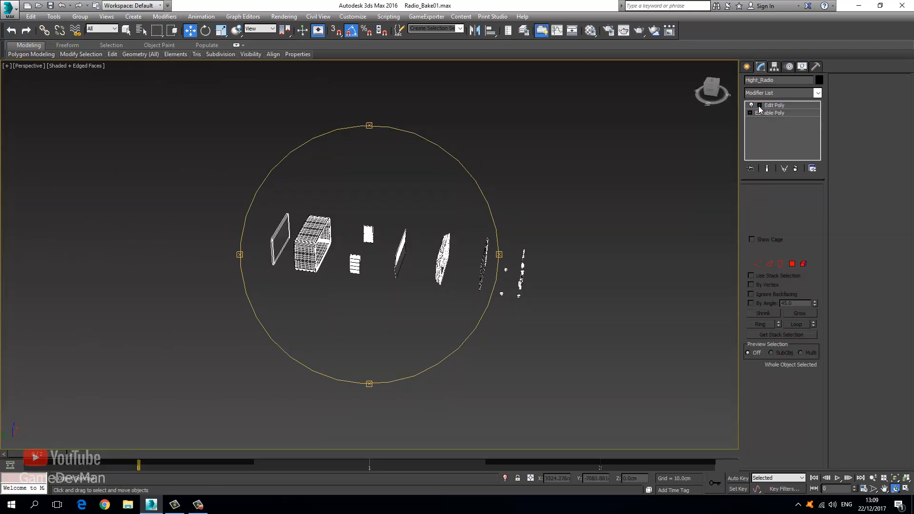
# Switch Hight_Radio's Edit Poly modifier off and on again to compare the assembled and spread-out states, and deselect the object.
pyautogui.press('w')
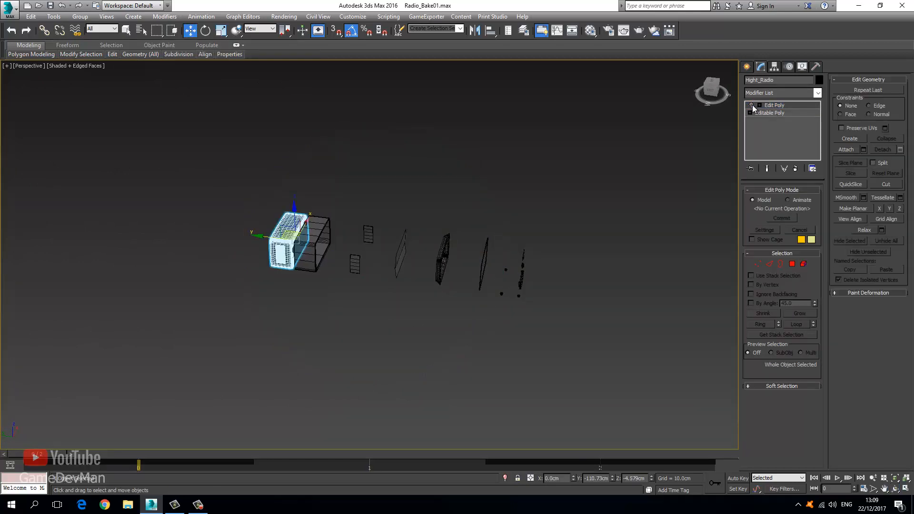
pyautogui.click(753, 106)
pyautogui.click(439, 170)
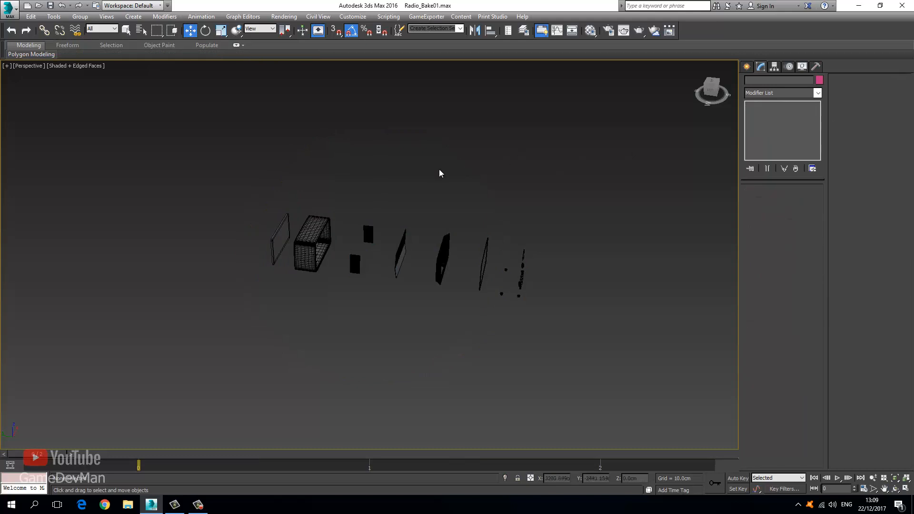
# Turn off the edged-faces display in the Perspective view and select the spread-out radio.
pyautogui.keyDown('alt'); pyautogui.moveTo(340, 200); pyautogui.dragTo(227, 221, button='middle'); pyautogui.keyUp('alt')
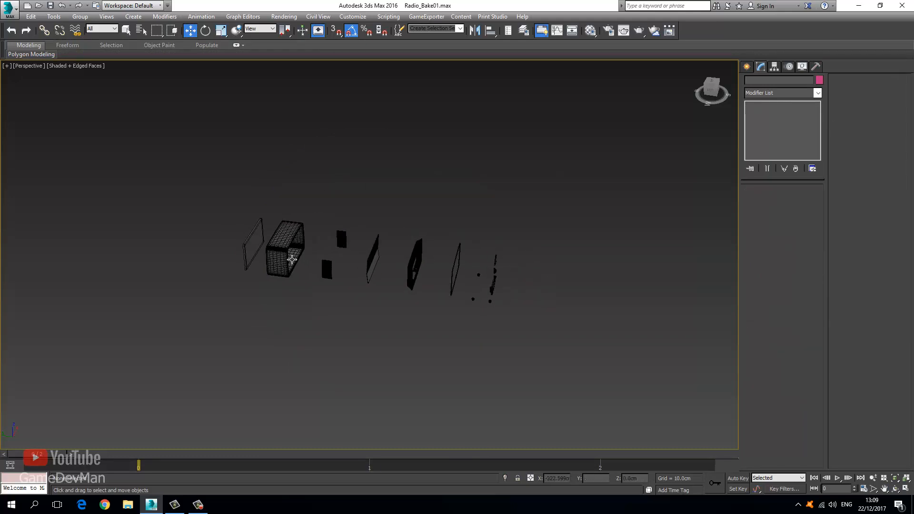
pyautogui.hotkey('ctrl', 'r')
pyautogui.moveTo(328, 230)
pyautogui.mouseDown()
pyautogui.moveTo(231, 214)
pyautogui.moveTo(262, 228)
pyautogui.moveTo(341, 225)
pyautogui.moveTo(251, 223)
pyautogui.moveTo(271, 231)
pyautogui.moveTo(341, 220)
pyautogui.moveTo(299, 250)
pyautogui.moveTo(353, 298)
pyautogui.moveTo(393, 268)
pyautogui.moveTo(263, 265)
pyautogui.moveTo(371, 261)
pyautogui.moveTo(372, 271)
pyautogui.mouseUp()
pyautogui.press('F4')
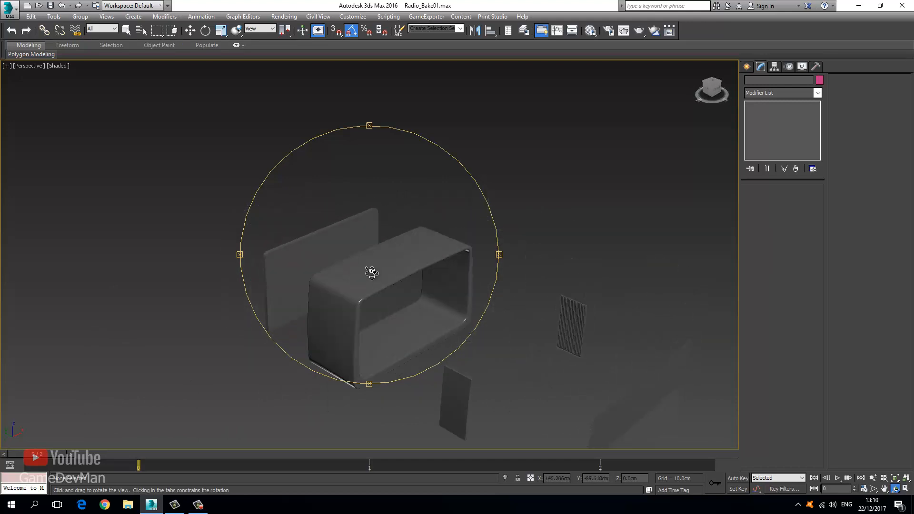
pyautogui.click(190, 30)
pyautogui.click(273, 270)
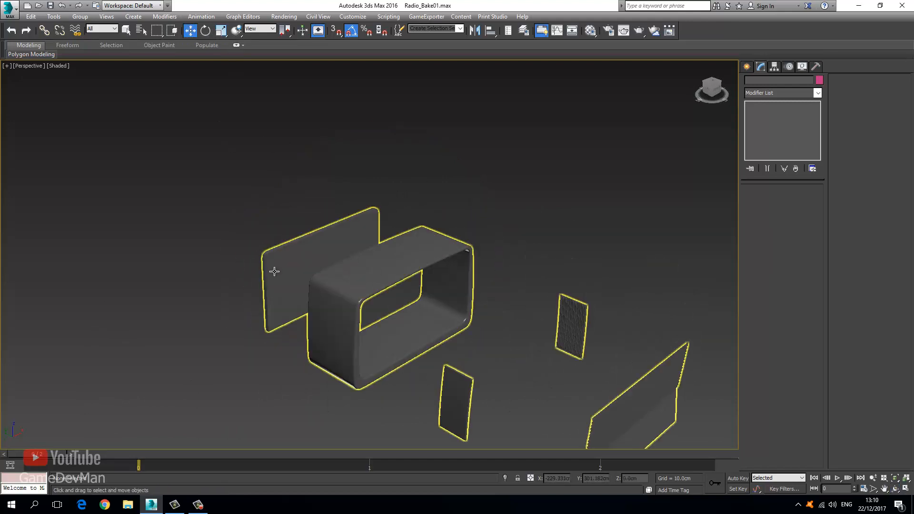
# Turn the edged-faces display back on in the Perspective view.
pyautogui.press('F4')
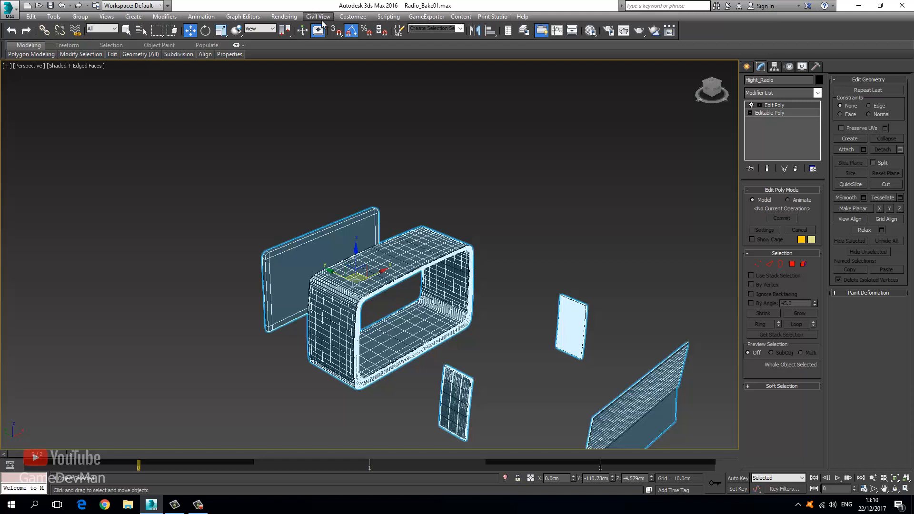
pyautogui.click(284, 18)
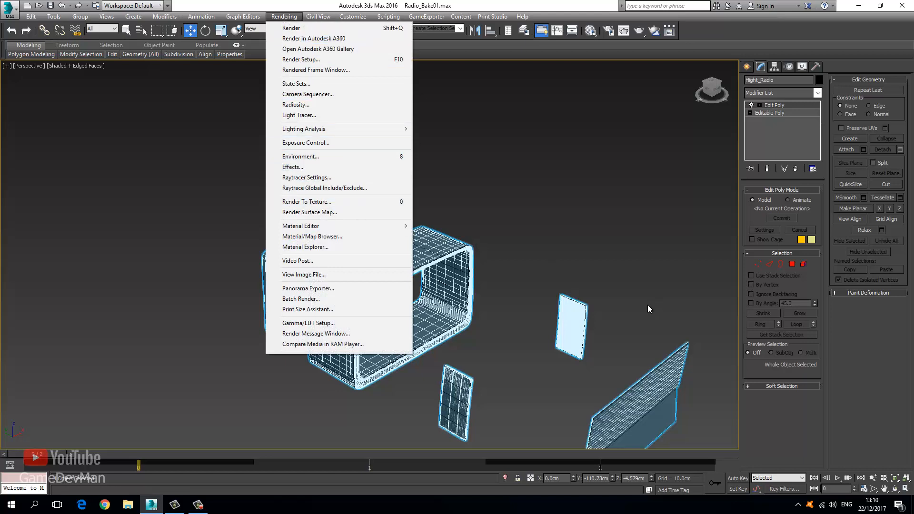
pyautogui.click(333, 202)
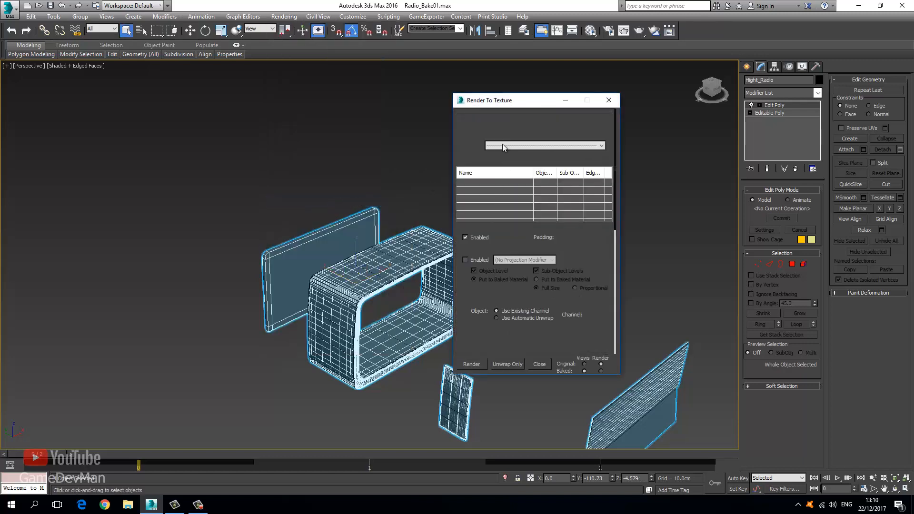
pyautogui.moveTo(513, 106); pyautogui.dragTo(427, 125)
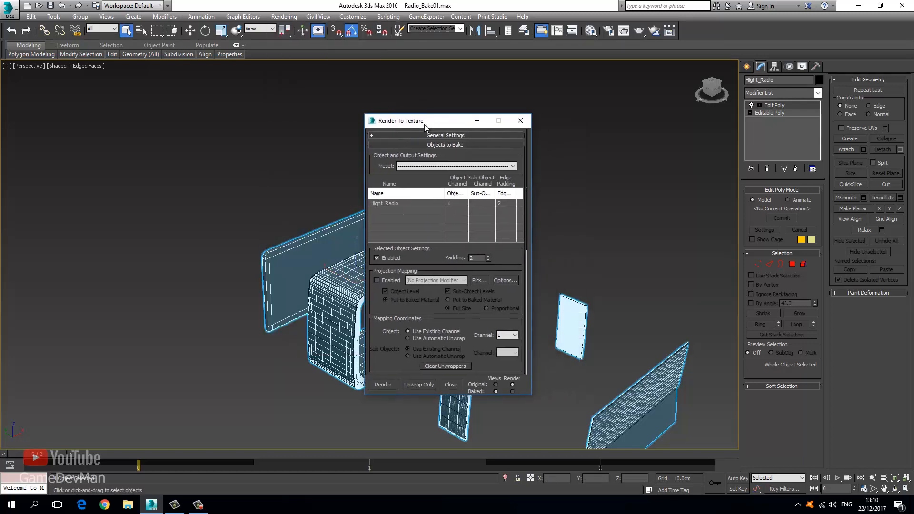
pyautogui.click(384, 279)
pyautogui.click(483, 280)
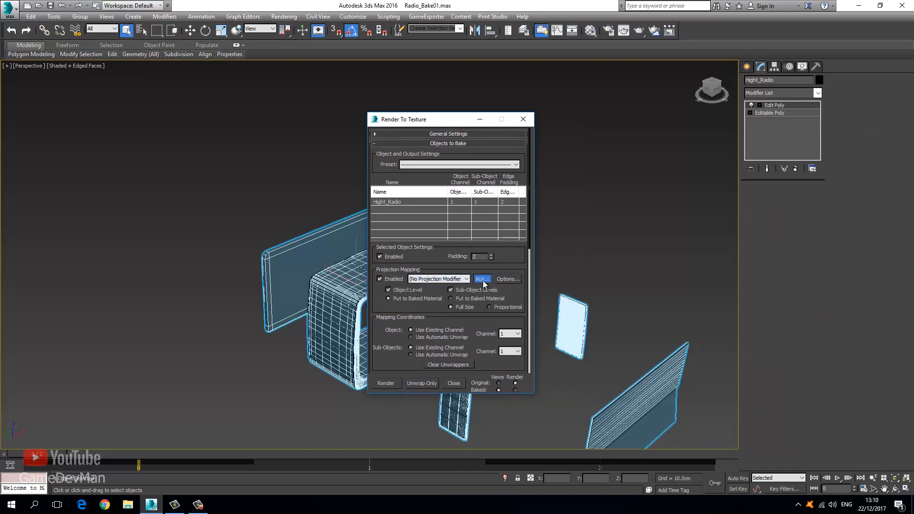
pyautogui.moveTo(88, 10); pyautogui.dragTo(286, 128)
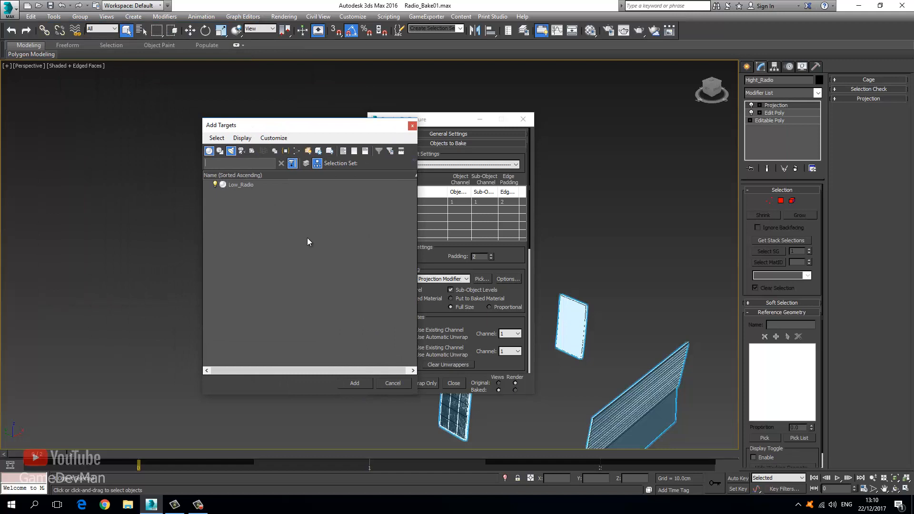
pyautogui.click(395, 385)
pyautogui.click(525, 122)
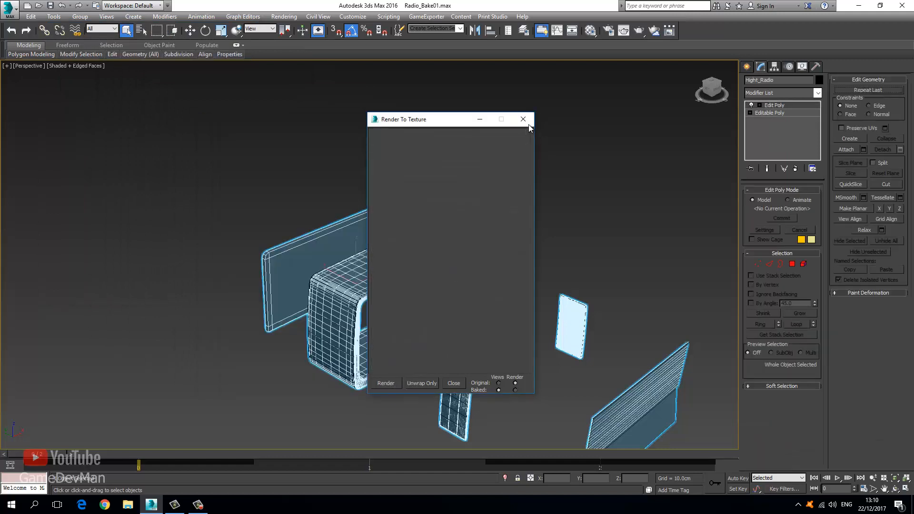
# Select Low_Radio and enable projection mapping for it in Render To Texture, with Hight_Radio as the projection target.
pyautogui.click(481, 193)
pyautogui.click(391, 281)
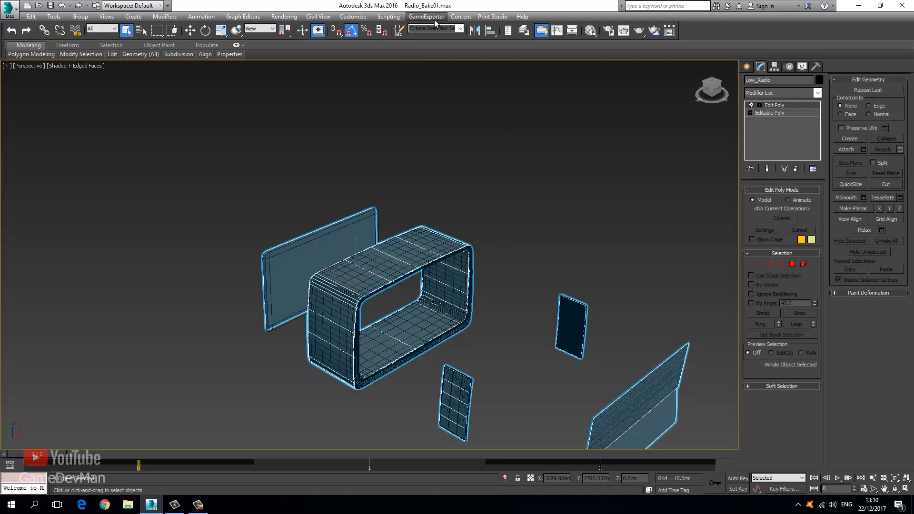
pyautogui.click(284, 16)
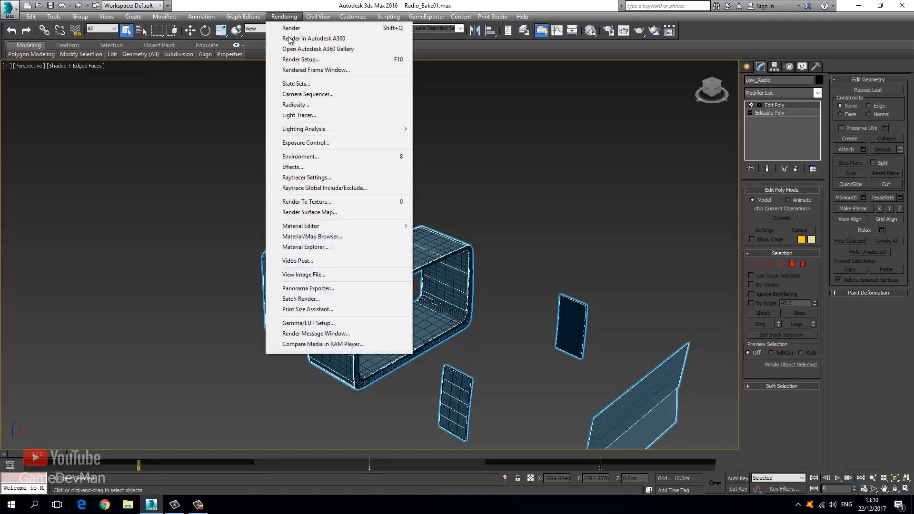
pyautogui.click(325, 202)
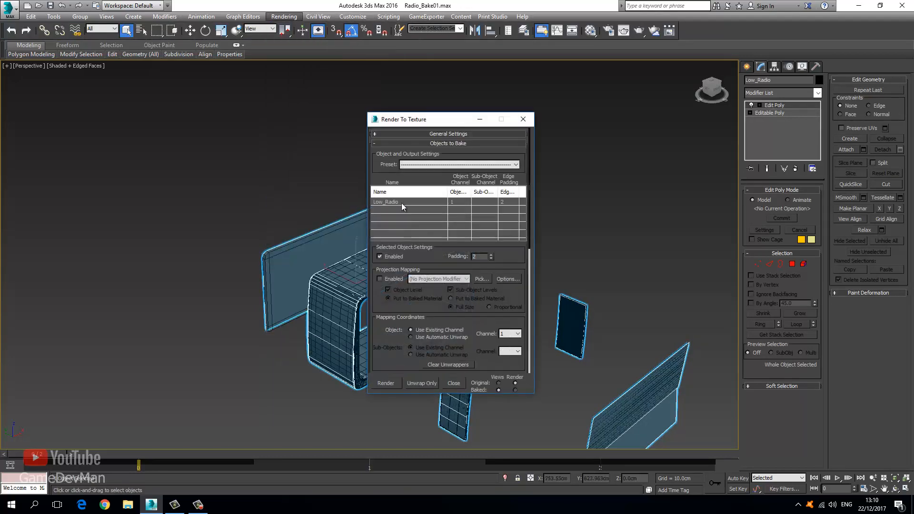
pyautogui.click(384, 278)
pyautogui.click(481, 279)
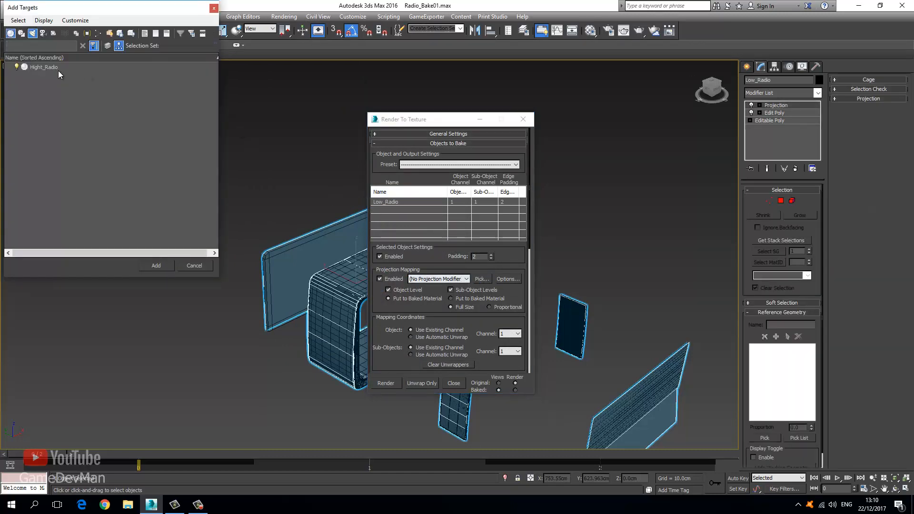
pyautogui.click(58, 70)
pyautogui.click(156, 266)
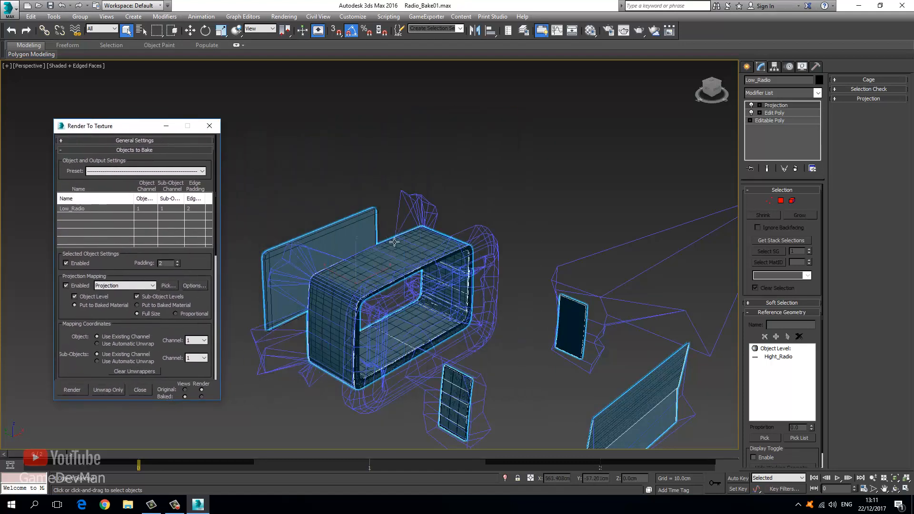
# Enable the global supersampler with Max 2.5 Star from Low_Radio's projection options, keeping the Area antialiasing filter.
pyautogui.moveTo(121, 128); pyautogui.dragTo(183, 111)
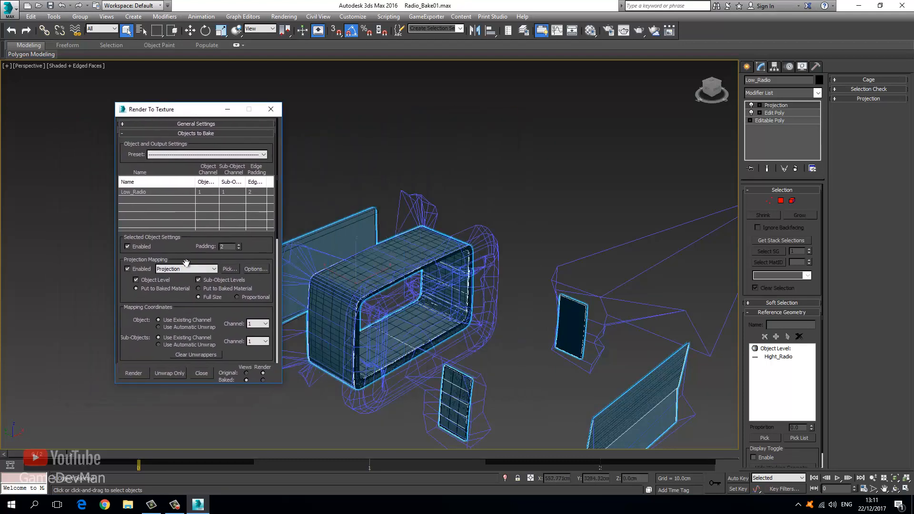
pyautogui.moveTo(177, 303); pyautogui.dragTo(169, 255)
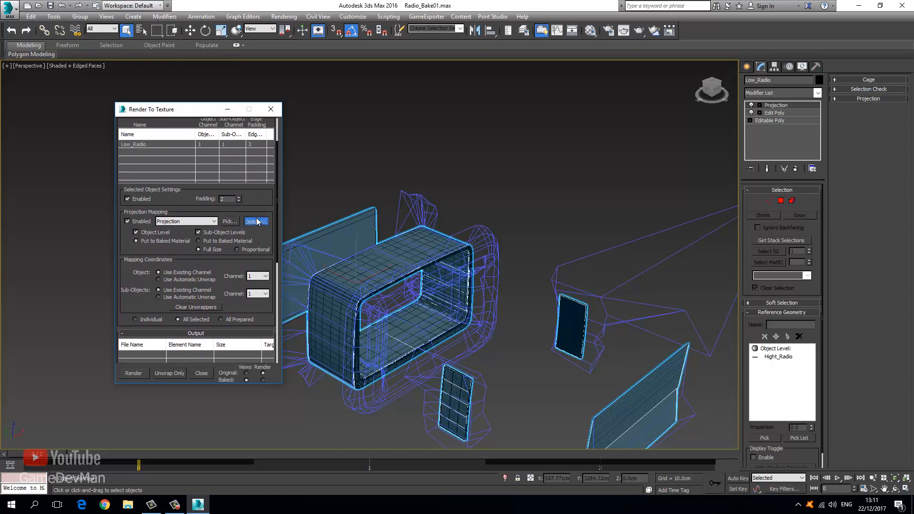
pyautogui.click(256, 222)
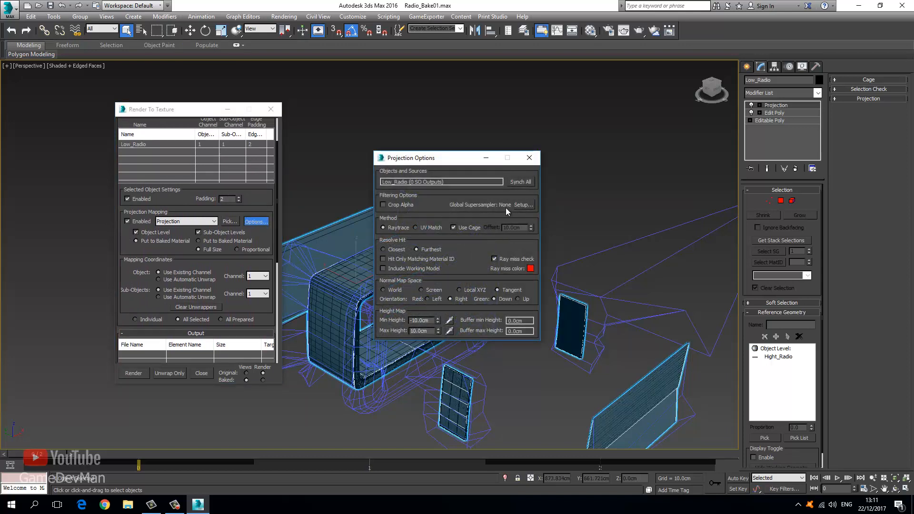
pyautogui.click(524, 205)
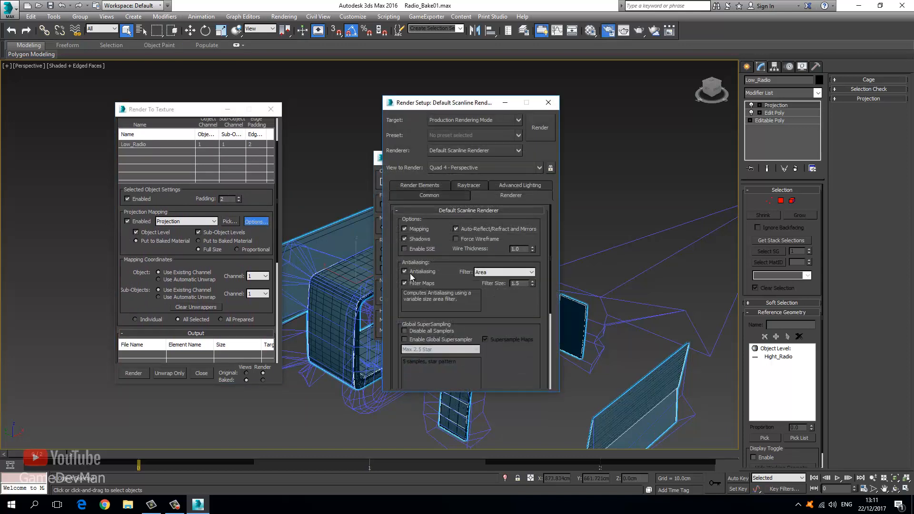
pyautogui.click(501, 273)
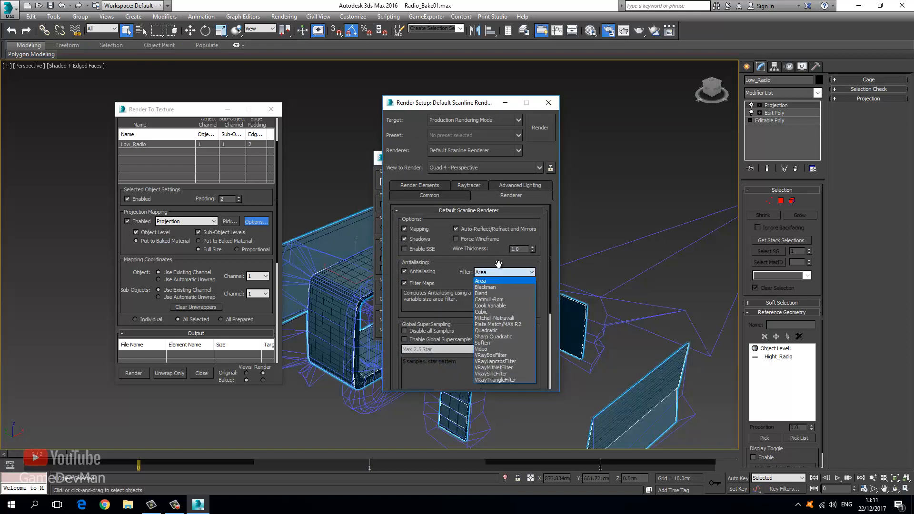
pyautogui.click(498, 264)
pyautogui.scroll(-3, 429, 286)
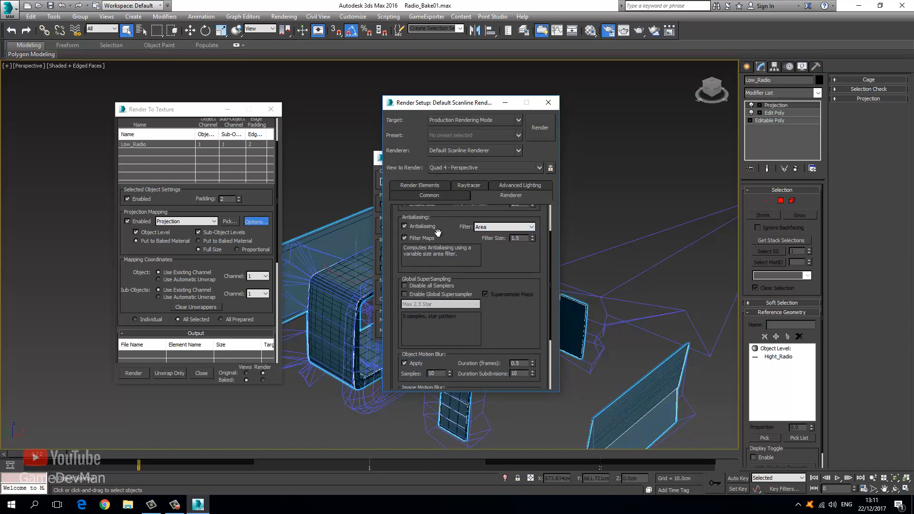
pyautogui.click(417, 297)
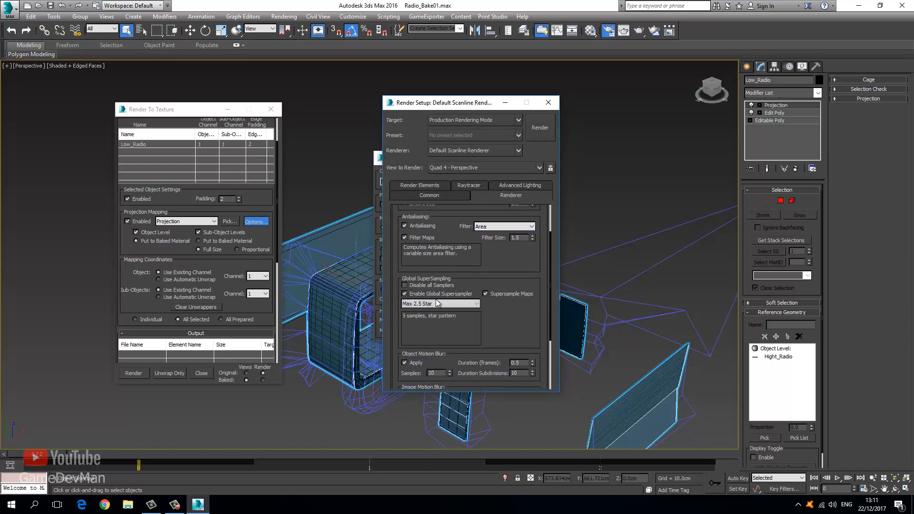
pyautogui.click(551, 106)
pyautogui.click(530, 158)
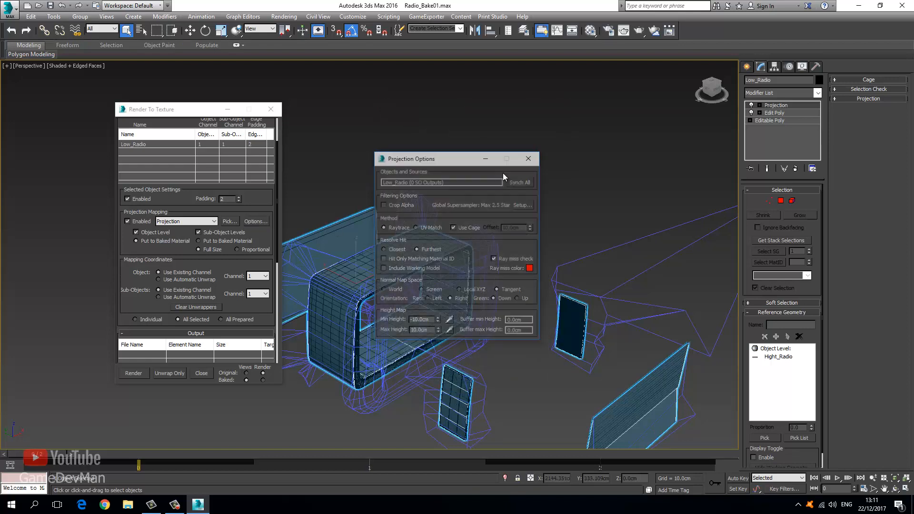
# Add a NormalsMap output element for Low_Radio at 512x512 and close the Render To Texture dialog.
pyautogui.scroll(-2, 166, 247)
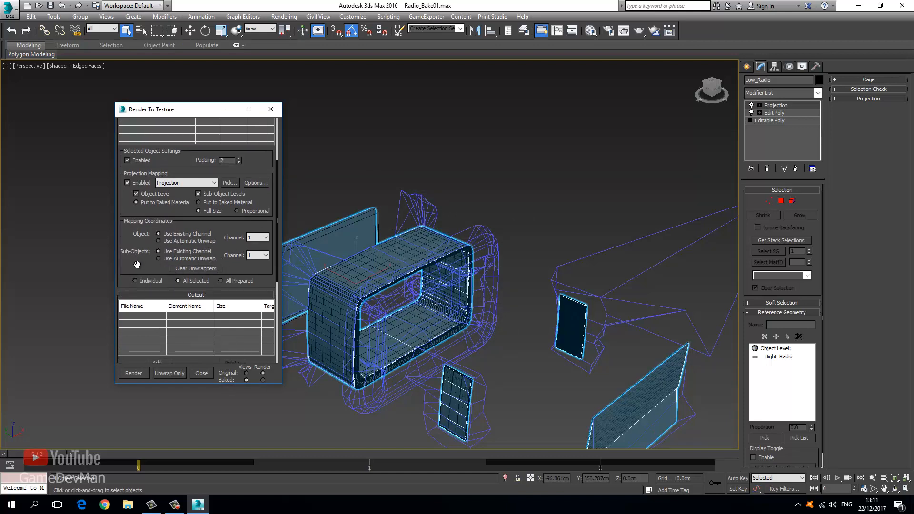
pyautogui.moveTo(137, 265); pyautogui.dragTo(160, 184)
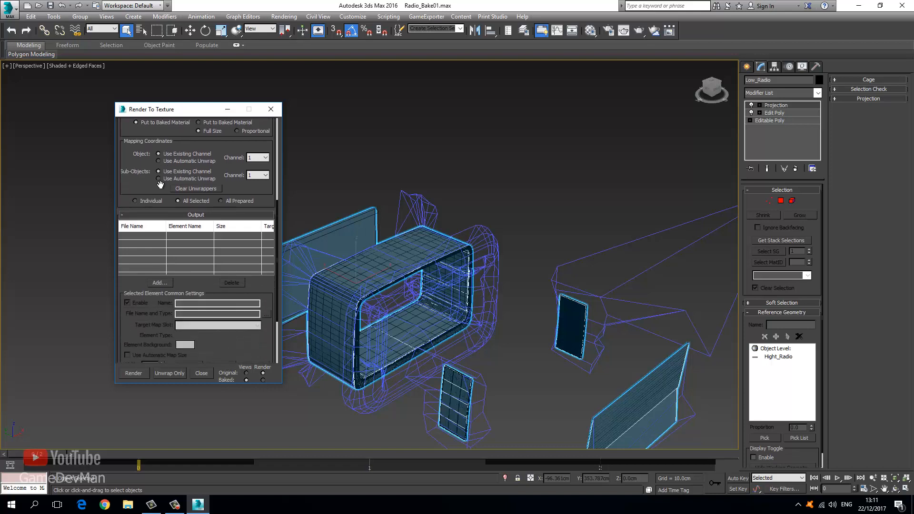
pyautogui.click(156, 284)
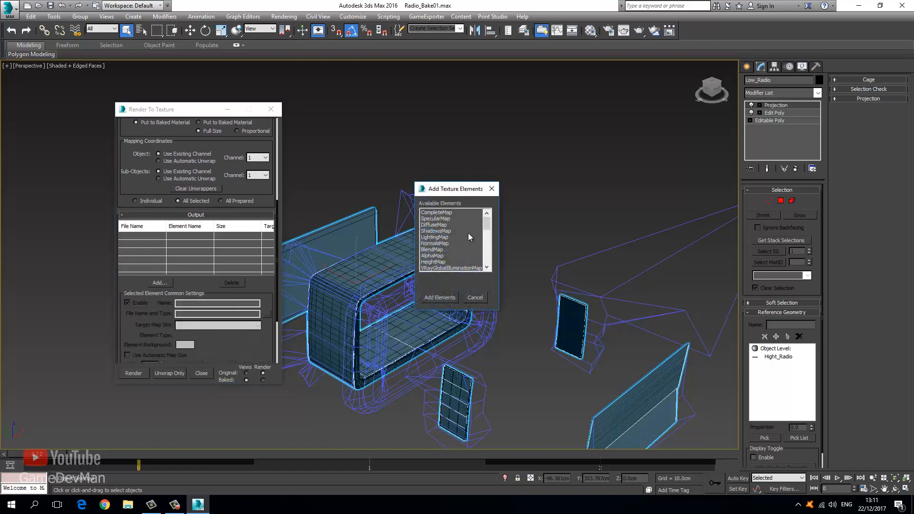
pyautogui.click(437, 244)
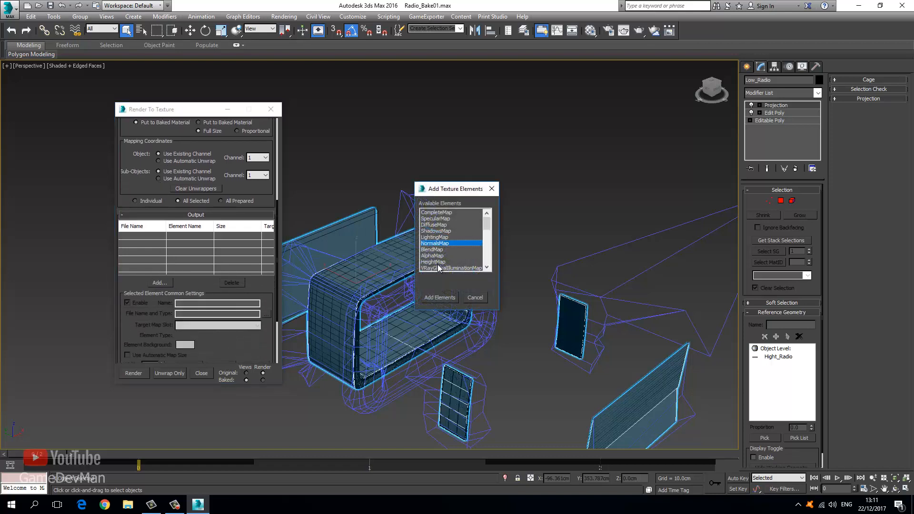
pyautogui.click(442, 297)
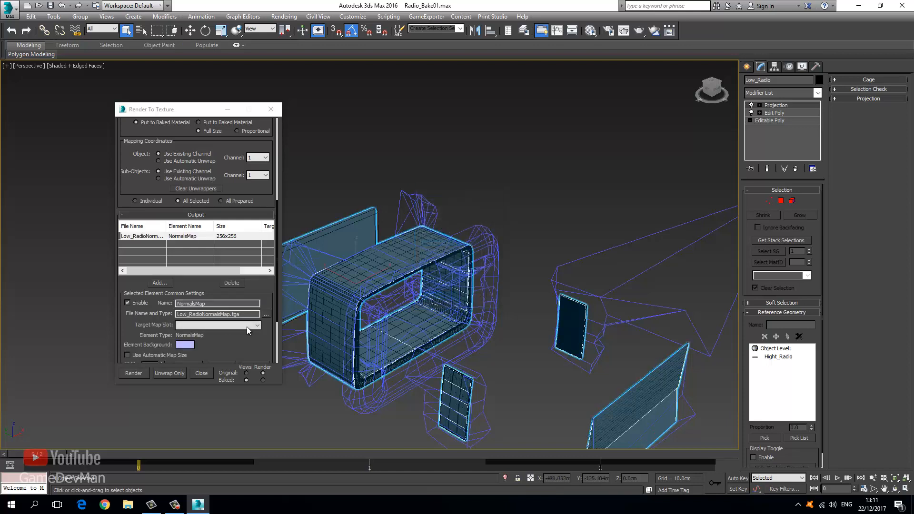
pyautogui.moveTo(226, 339); pyautogui.dragTo(223, 270)
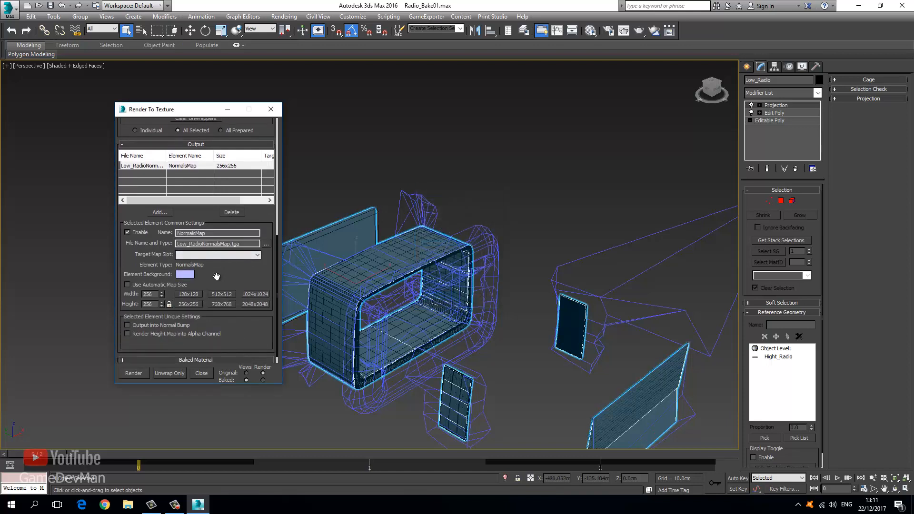
pyautogui.click(221, 293)
pyautogui.moveTo(225, 273); pyautogui.dragTo(223, 249)
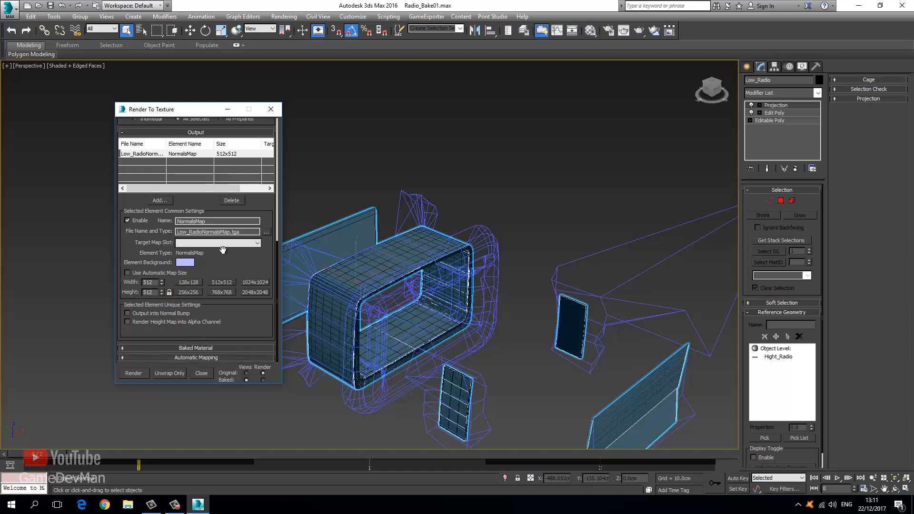
pyautogui.click(271, 109)
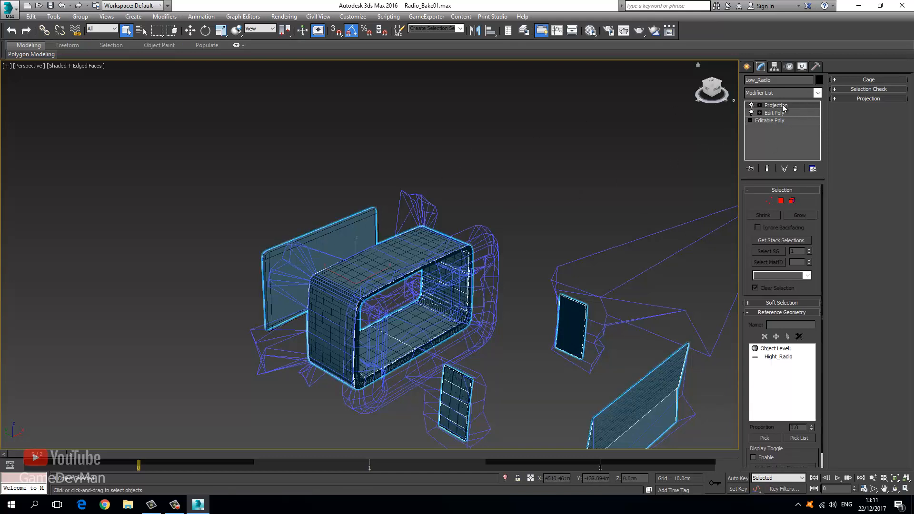
# Reset the cage of Low_Radio's Projection modifier and push it slightly outward around the mesh.
pyautogui.click(864, 80)
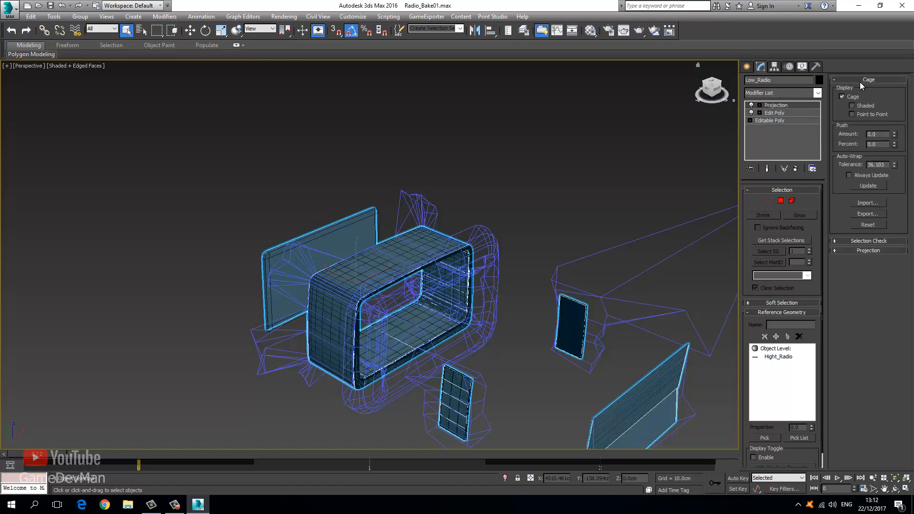
pyautogui.click(872, 222)
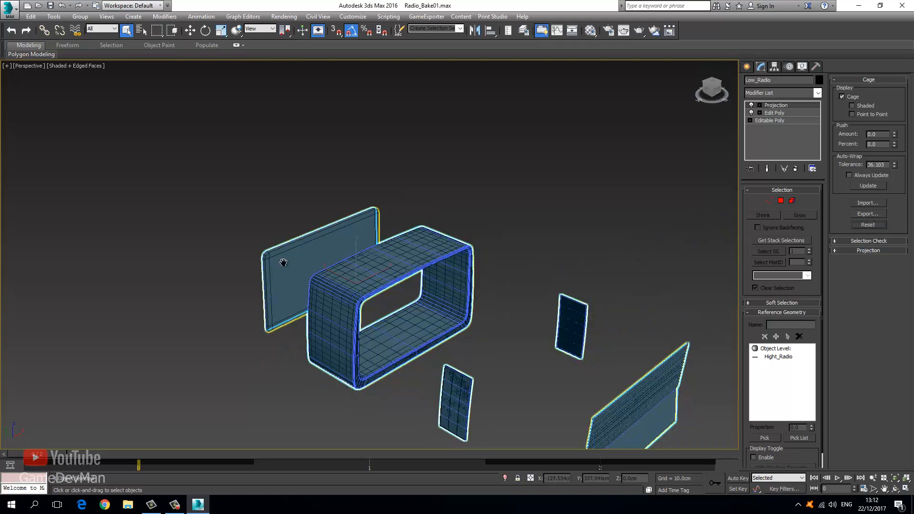
pyautogui.moveTo(296, 264); pyautogui.dragTo(363, 263, button='middle')
pyautogui.scroll(5, 362, 264)
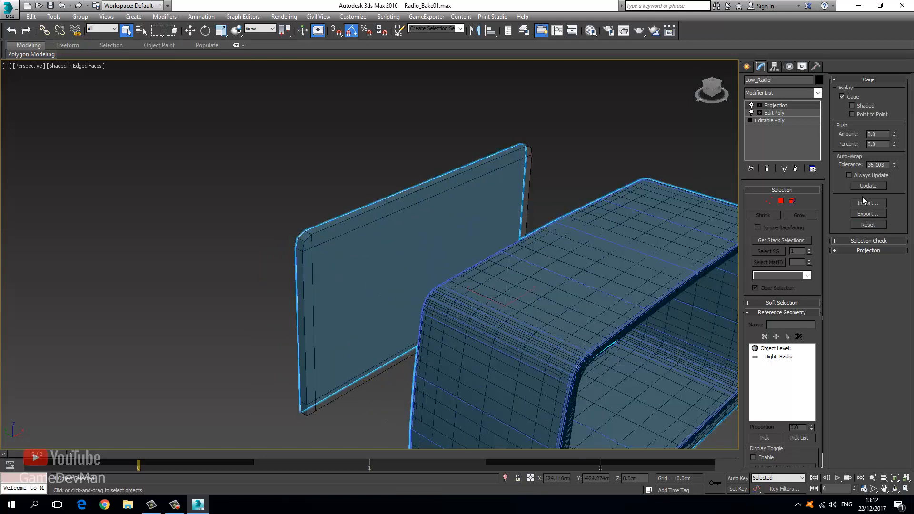
pyautogui.moveTo(896, 136); pyautogui.dragTo(893, 90)
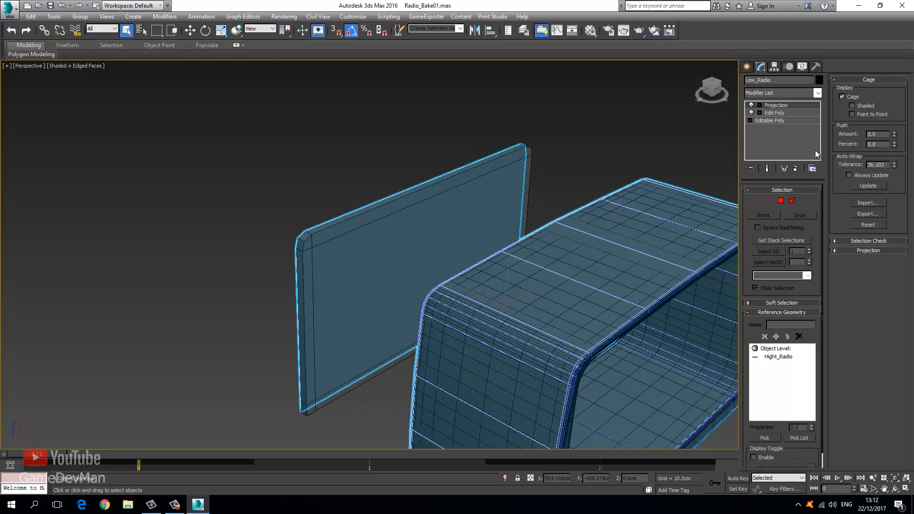
pyautogui.scroll(-5, 574, 253)
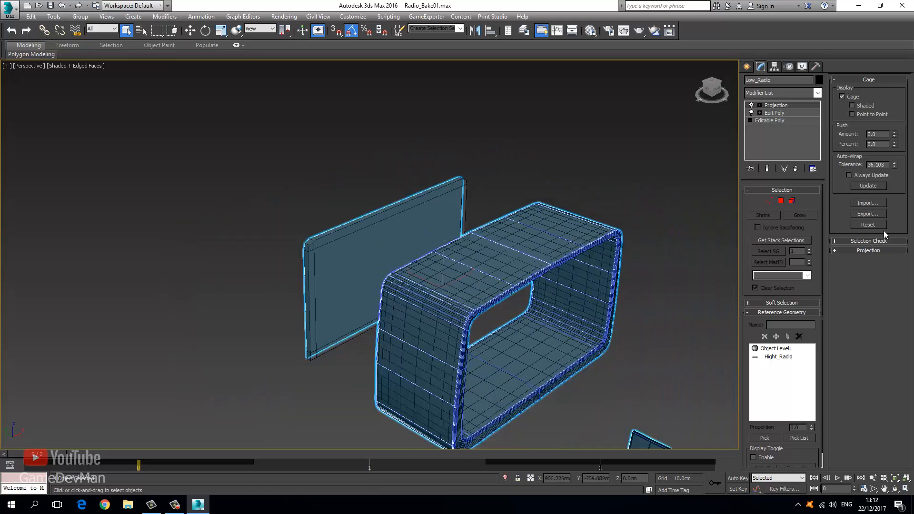
# Export the projection cage of Low_Radio under the name Cage.
pyautogui.click(868, 214)
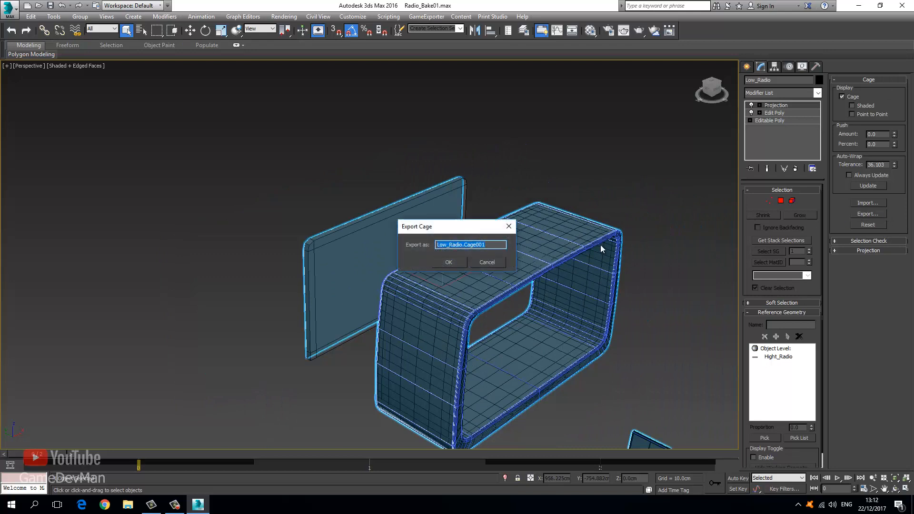
pyautogui.write('Cage')
pyautogui.press('Return')
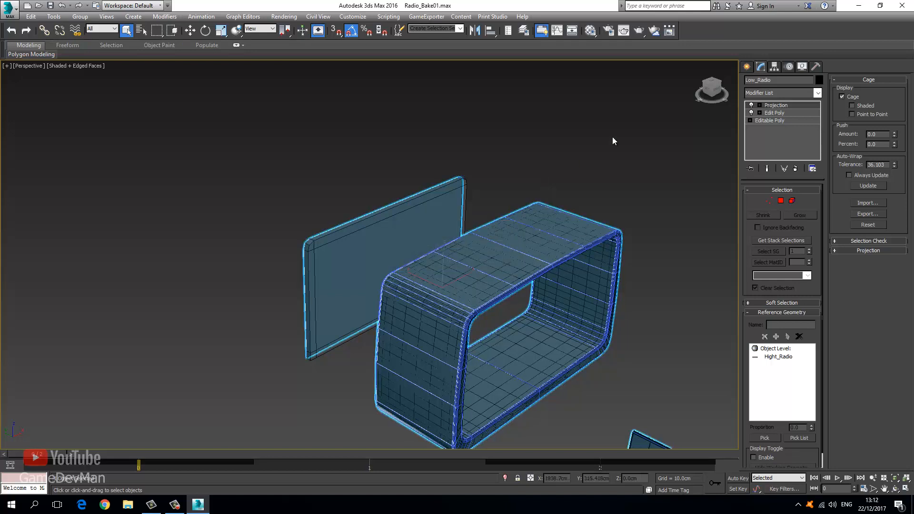
# Deselect Low_Radio and select the exported Cage object from the scene's object list.
pyautogui.click(599, 176)
pyautogui.press('h')
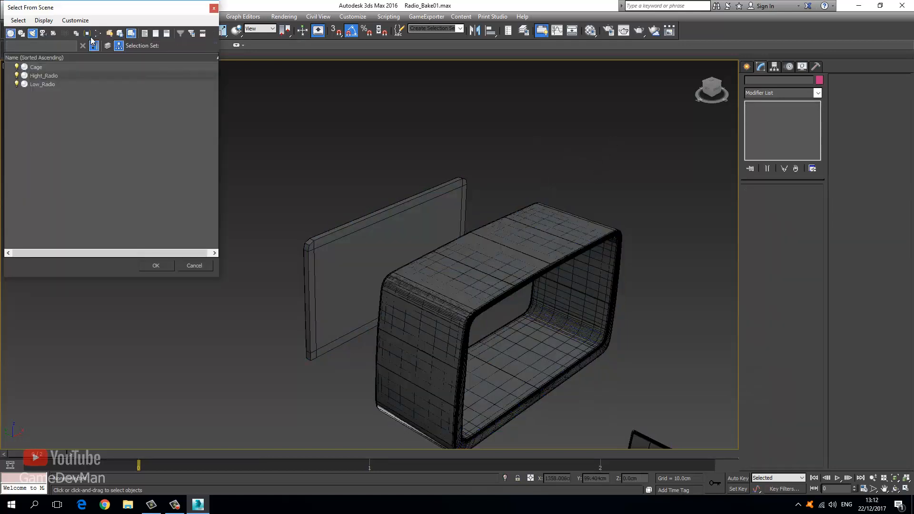
pyautogui.moveTo(71, 8); pyautogui.dragTo(232, 99)
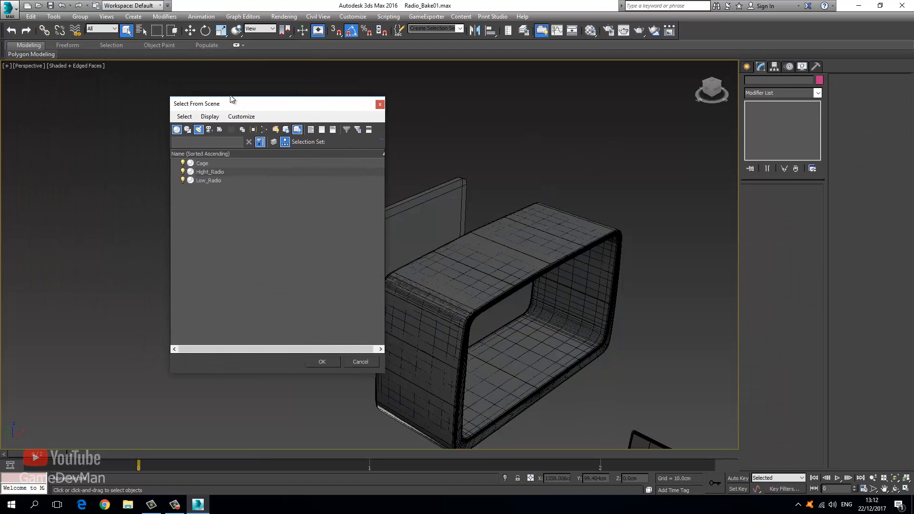
pyautogui.click(210, 163)
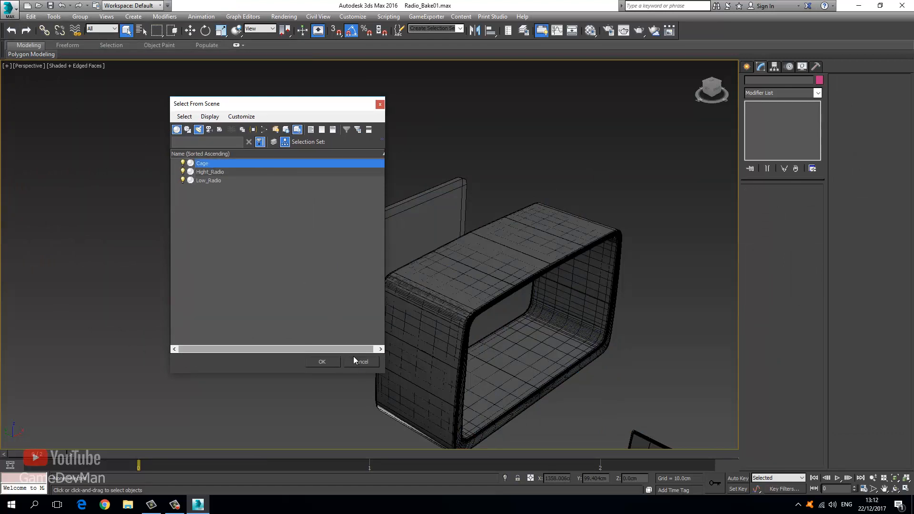
pyautogui.click(327, 361)
# Give an unused standard material a bright lime-green diffuse color, assign it to the Cage object and close the Material Editor.
pyautogui.press('m')
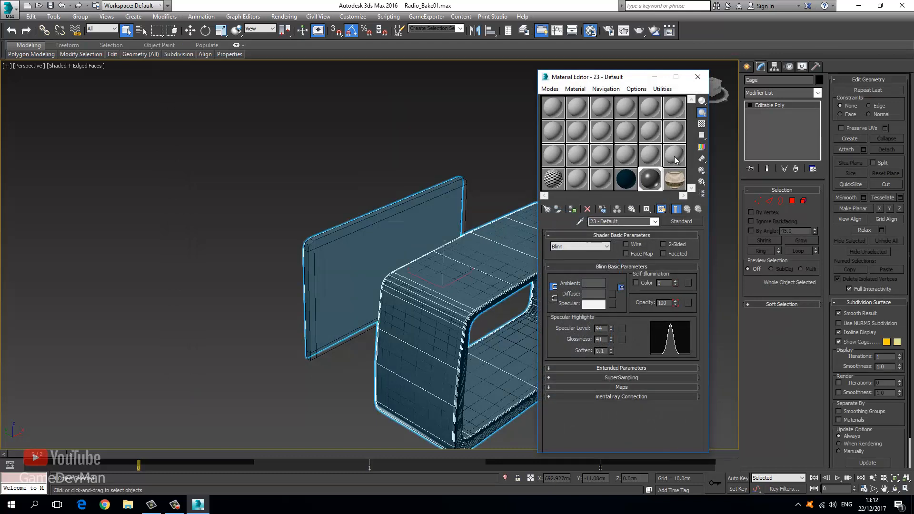
pyautogui.click(675, 155)
pyautogui.click(594, 294)
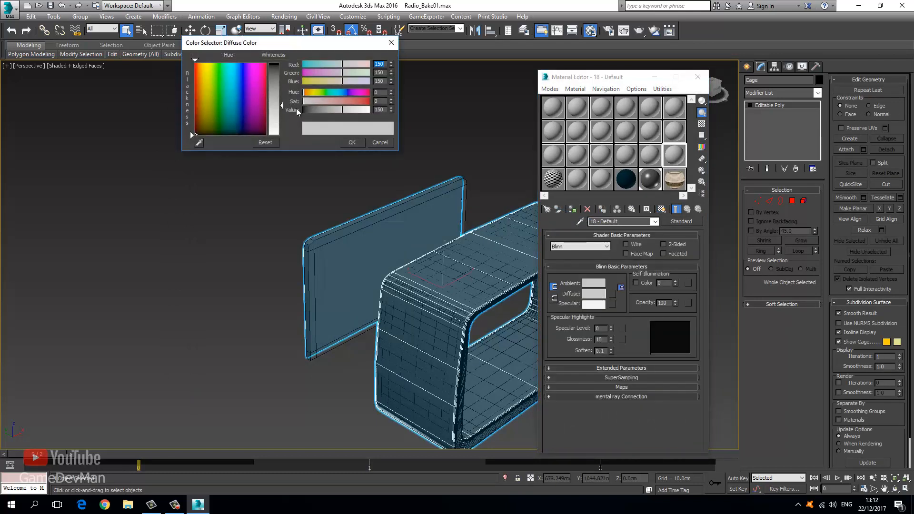
pyautogui.moveTo(231, 93); pyautogui.dragTo(213, 62)
pyautogui.moveTo(283, 104); pyautogui.dragTo(279, 63)
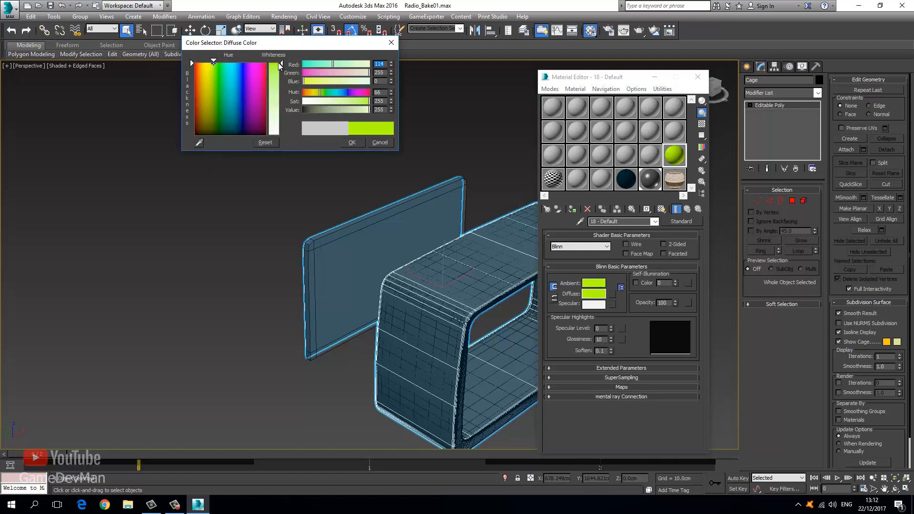
pyautogui.click(352, 142)
pyautogui.click(572, 209)
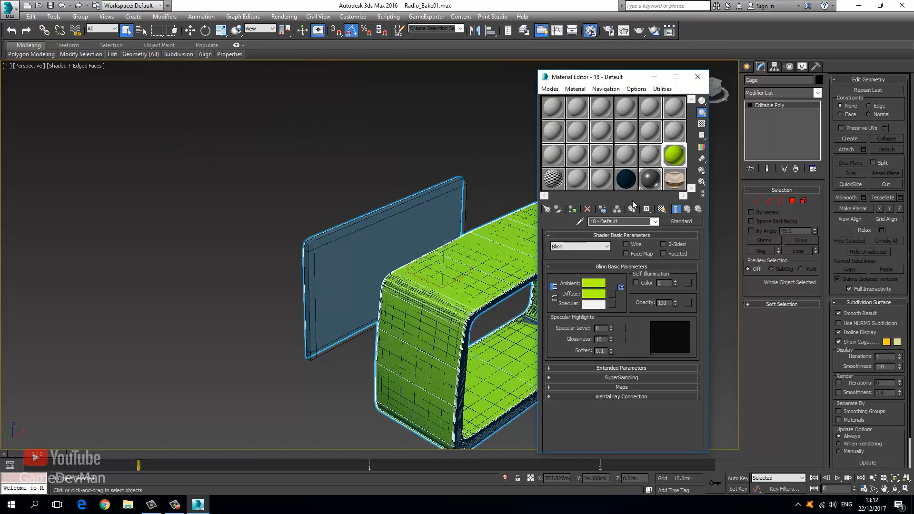
pyautogui.click(697, 78)
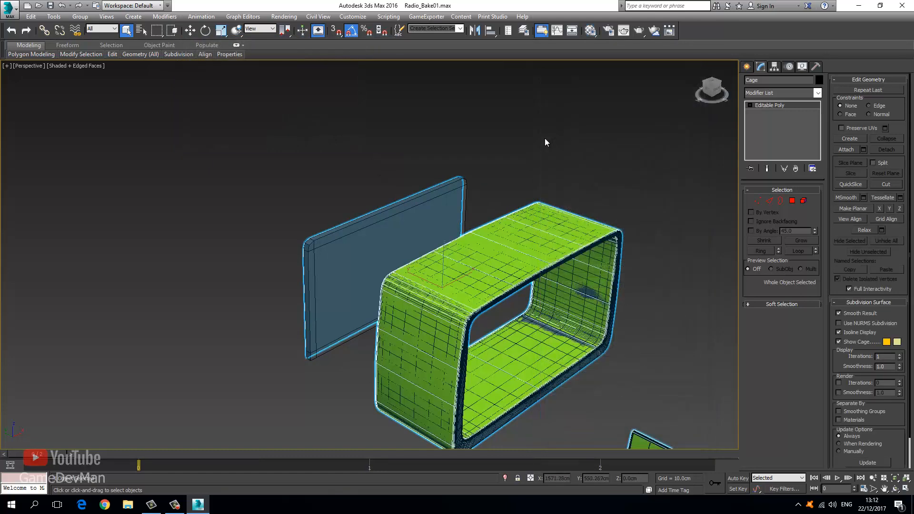
# Examine the green cage around the radio casing for places where the high-poly mesh pokes through.
pyautogui.click(545, 140)
pyautogui.moveTo(490, 237); pyautogui.dragTo(392, 194, button='middle')
pyautogui.scroll(3, 391, 193)
pyautogui.scroll(5, 408, 281)
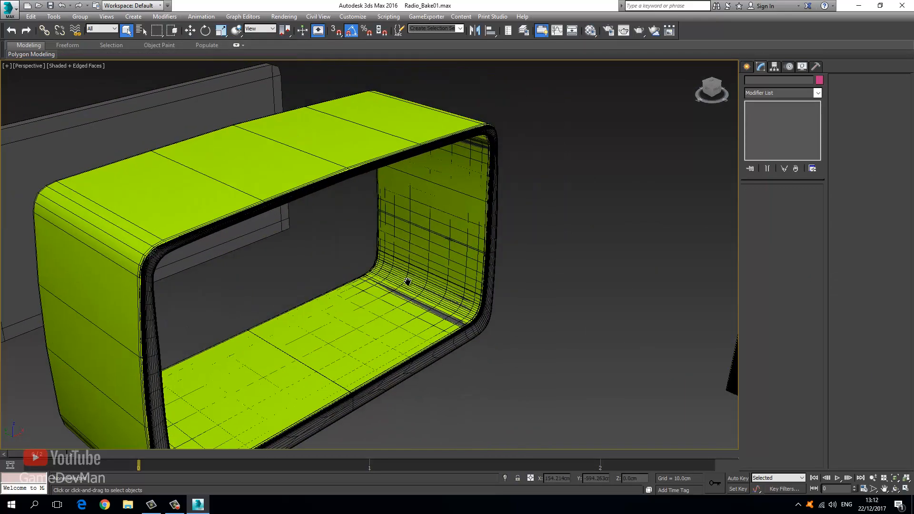
pyautogui.click(453, 233)
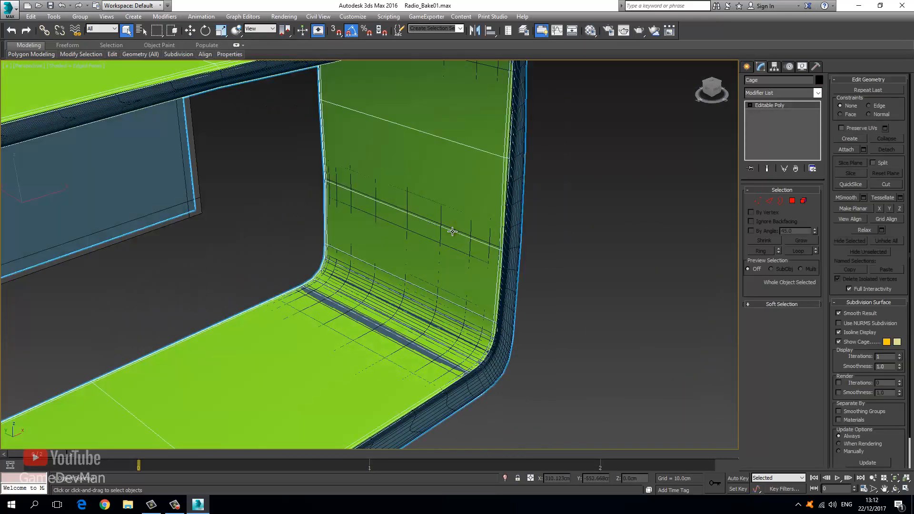
pyautogui.scroll(-2, 452, 232)
pyautogui.moveTo(510, 287); pyautogui.dragTo(541, 202, button='middle')
pyautogui.moveTo(333, 327); pyautogui.dragTo(424, 262, button='middle')
pyautogui.scroll(-2, 425, 261)
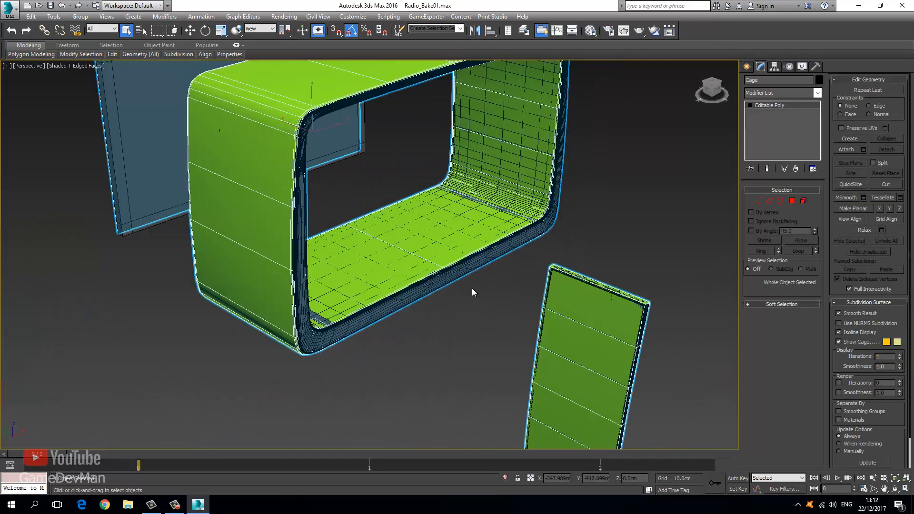
pyautogui.moveTo(492, 301); pyautogui.dragTo(476, 359, button='middle')
pyautogui.moveTo(383, 222); pyautogui.dragTo(341, 239, button='middle')
# Select the cage vertices around the casing's front rim and move them slightly outward along the Y axis.
pyautogui.click(758, 201)
pyautogui.moveTo(486, 203); pyautogui.dragTo(458, 204, button='middle')
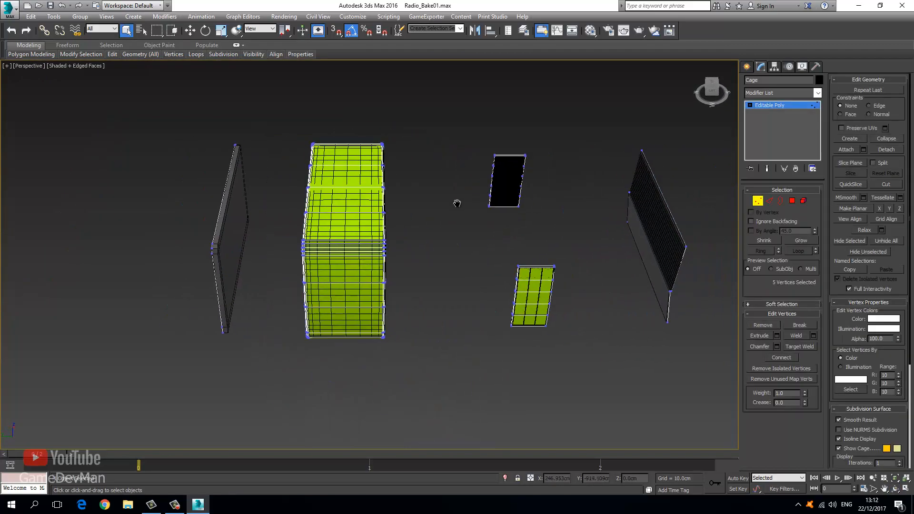
pyautogui.press('F3')
pyautogui.moveTo(351, 379); pyautogui.dragTo(352, 379)
pyautogui.scroll(5, 406, 238)
pyautogui.press('F3')
pyautogui.moveTo(349, 240); pyautogui.dragTo(372, 324, button='middle')
pyautogui.moveTo(308, 180); pyautogui.dragTo(265, 267, button='middle')
pyautogui.scroll(-2, 203, 119)
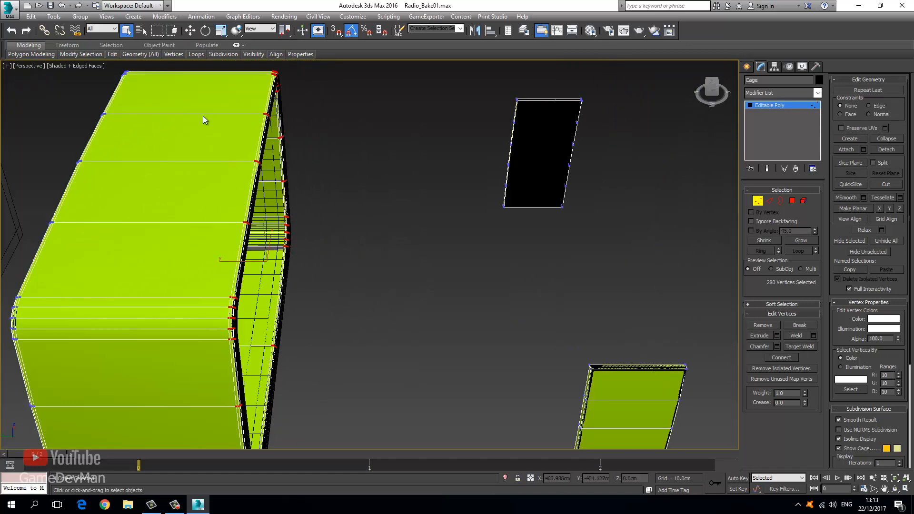
pyautogui.click(191, 31)
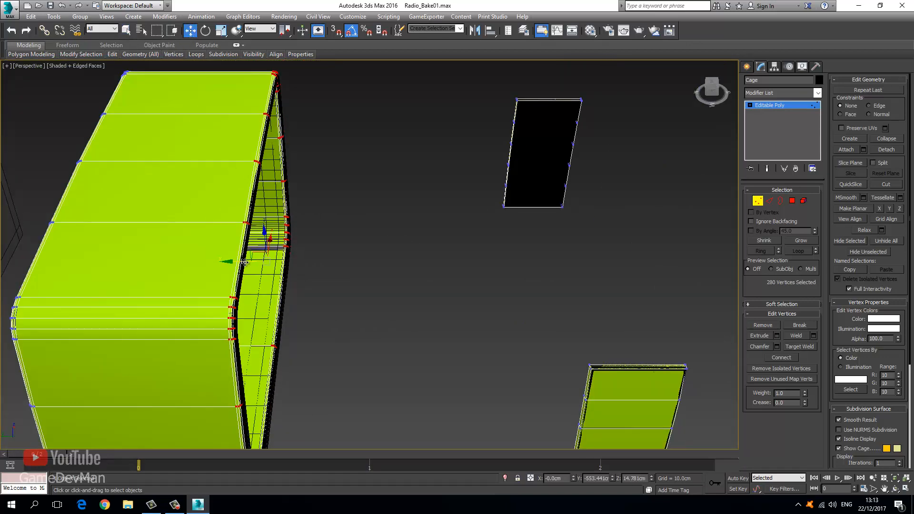
pyautogui.moveTo(245, 262); pyautogui.dragTo(246, 263)
# Select the five polygons on one broad face of the cage's small curved panel and move them about 1.4 cm outward along X.
pyautogui.keyDown('alt'); pyautogui.moveTo(333, 309); pyautogui.dragTo(351, 273, button='middle'); pyautogui.keyUp('alt')
pyautogui.keyDown('alt'); pyautogui.moveTo(363, 313); pyautogui.dragTo(402, 261, button='middle'); pyautogui.keyUp('alt')
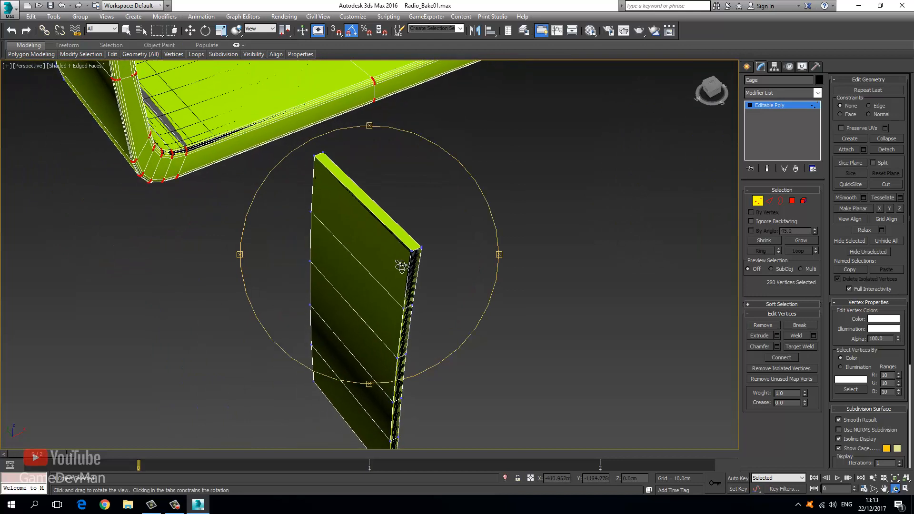
pyautogui.click(792, 201)
pyautogui.click(377, 248)
pyautogui.keyDown('ctrl'); pyautogui.click(364, 309); pyautogui.keyUp('ctrl')
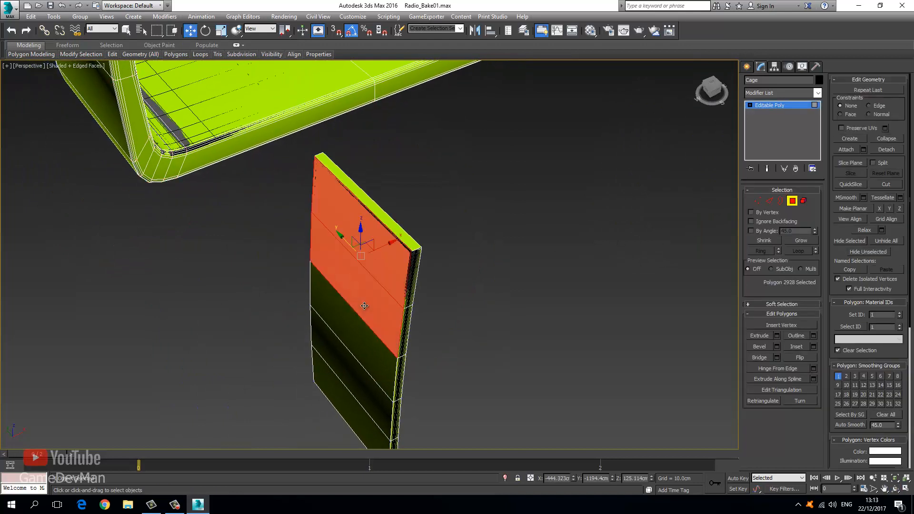
pyautogui.keyDown('ctrl'); pyautogui.click(355, 356); pyautogui.keyUp('ctrl')
pyautogui.keyDown('ctrl'); pyautogui.click(349, 375); pyautogui.keyUp('ctrl')
pyautogui.keyDown('ctrl'); pyautogui.click(345, 395); pyautogui.keyUp('ctrl')
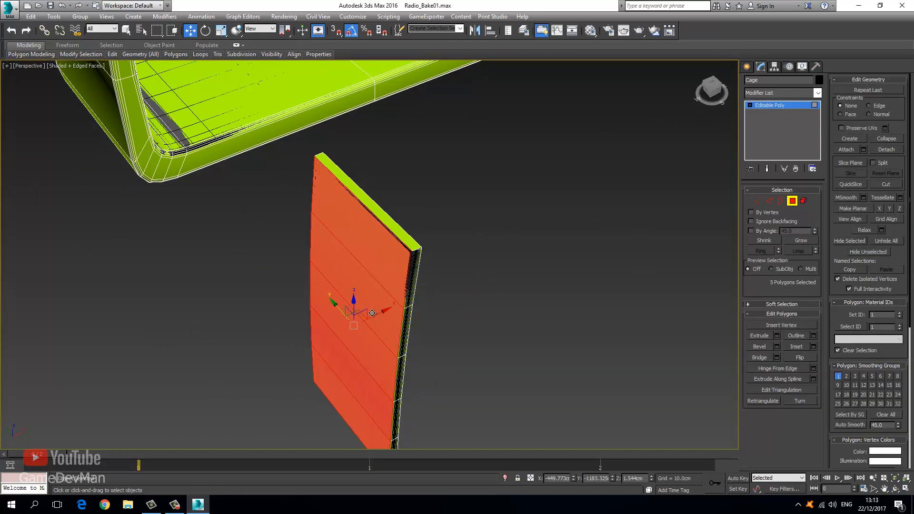
pyautogui.moveTo(371, 318); pyautogui.dragTo(369, 318)
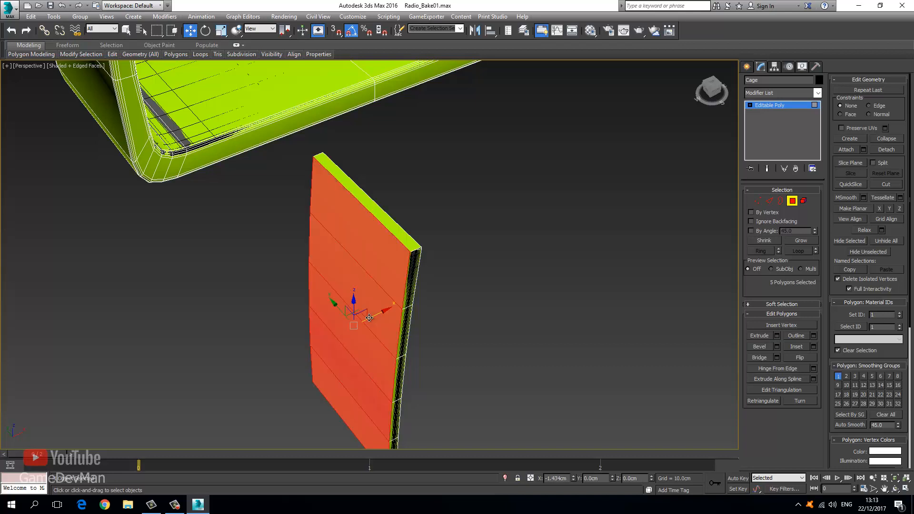
# Select the five polygons along the small panel's adjoining narrow side and move them about 2.6 cm outward along Y.
pyautogui.click(410, 292)
pyautogui.keyDown('ctrl'); pyautogui.click(403, 345); pyautogui.keyUp('ctrl')
pyautogui.keyDown('ctrl'); pyautogui.click(397, 401); pyautogui.keyUp('ctrl')
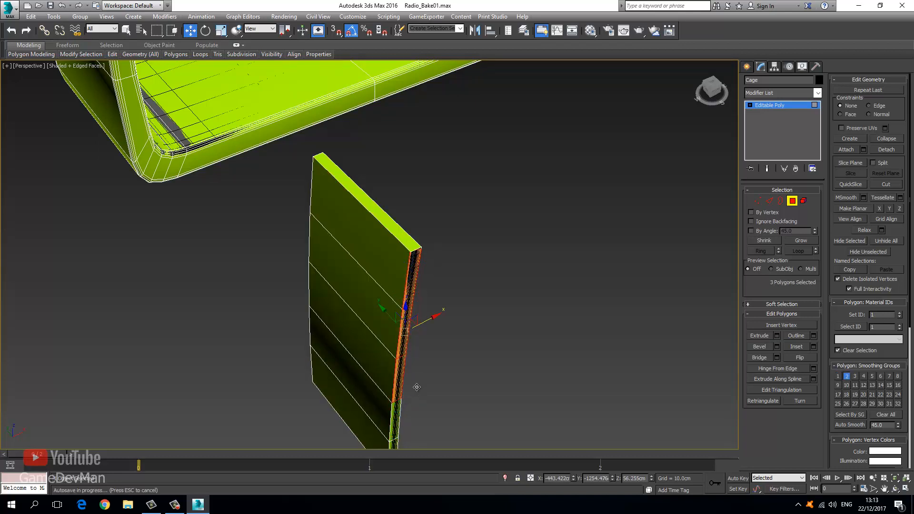
pyautogui.moveTo(411, 355); pyautogui.dragTo(431, 281, button='middle')
pyautogui.keyDown('ctrl'); pyautogui.click(414, 353); pyautogui.keyUp('ctrl')
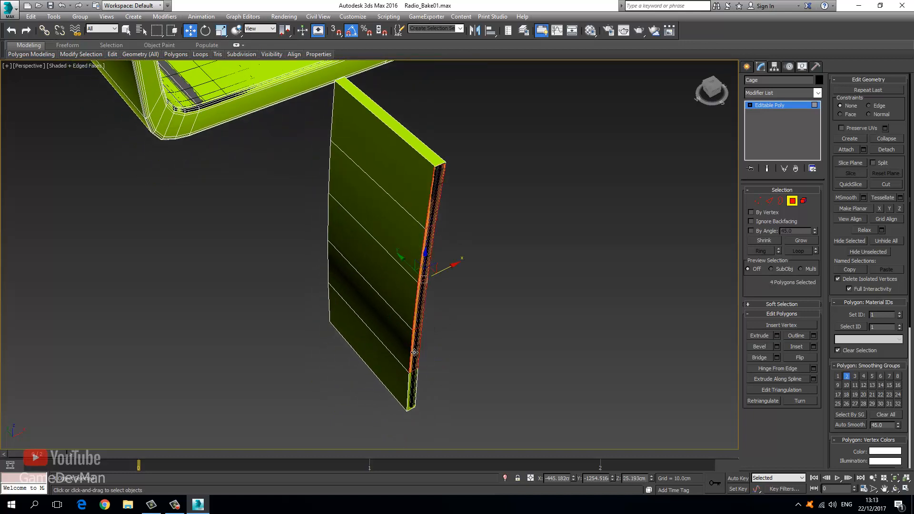
pyautogui.keyDown('ctrl'); pyautogui.click(411, 377); pyautogui.keyUp('ctrl')
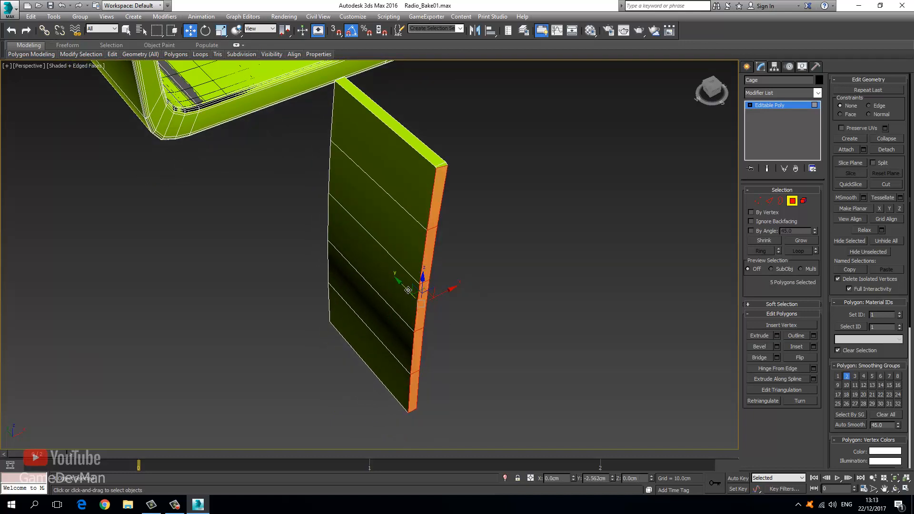
# Move the five polygons on the small panel's opposite broad face about 2.9 cm outward along X, and raise its top polygon slightly.
pyautogui.keyDown('alt'); pyautogui.moveTo(360, 250); pyautogui.dragTo(311, 261, button='middle'); pyautogui.keyUp('alt')
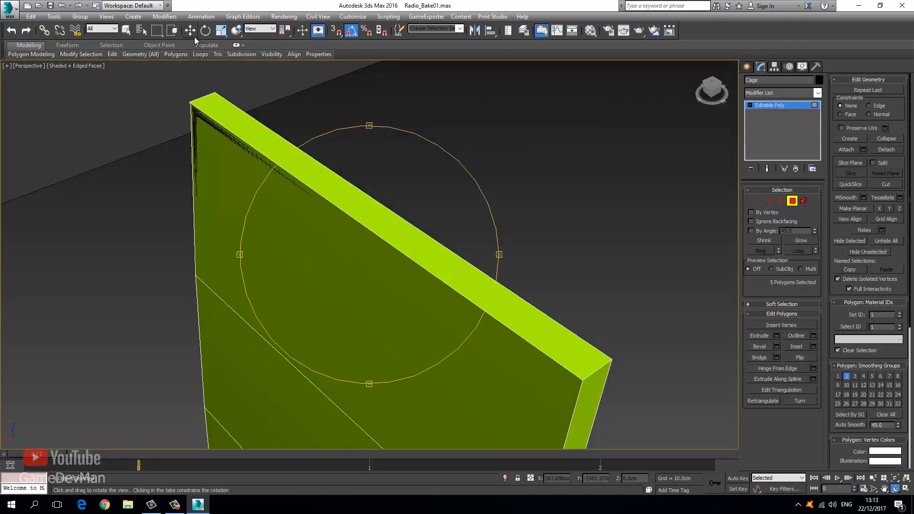
pyautogui.click(276, 282)
pyautogui.scroll(-6, 289, 329)
pyautogui.moveTo(289, 329); pyautogui.dragTo(324, 257, button='middle')
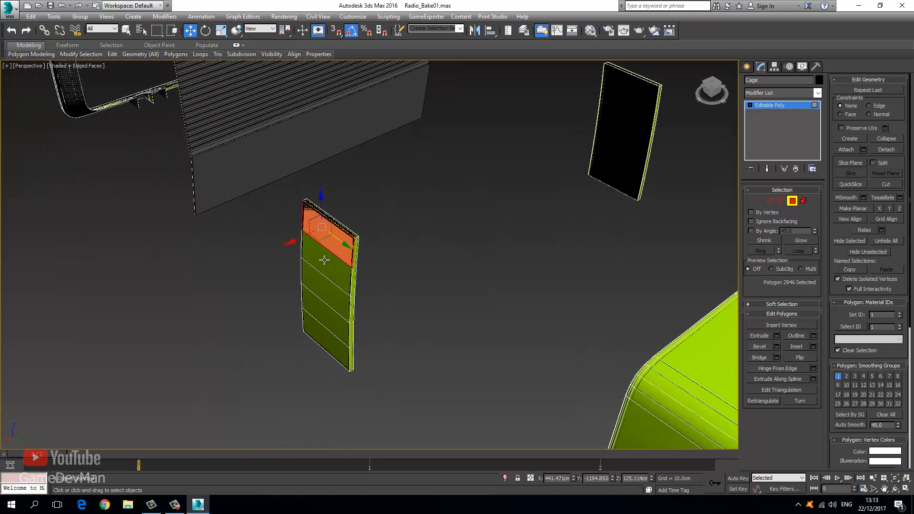
pyautogui.keyDown('ctrl'); pyautogui.click(327, 259); pyautogui.keyUp('ctrl')
pyautogui.keyDown('ctrl'); pyautogui.click(325, 285); pyautogui.keyUp('ctrl')
pyautogui.keyDown('ctrl'); pyautogui.click(324, 314); pyautogui.keyUp('ctrl')
pyautogui.keyDown('ctrl'); pyautogui.click(324, 343); pyautogui.keyUp('ctrl')
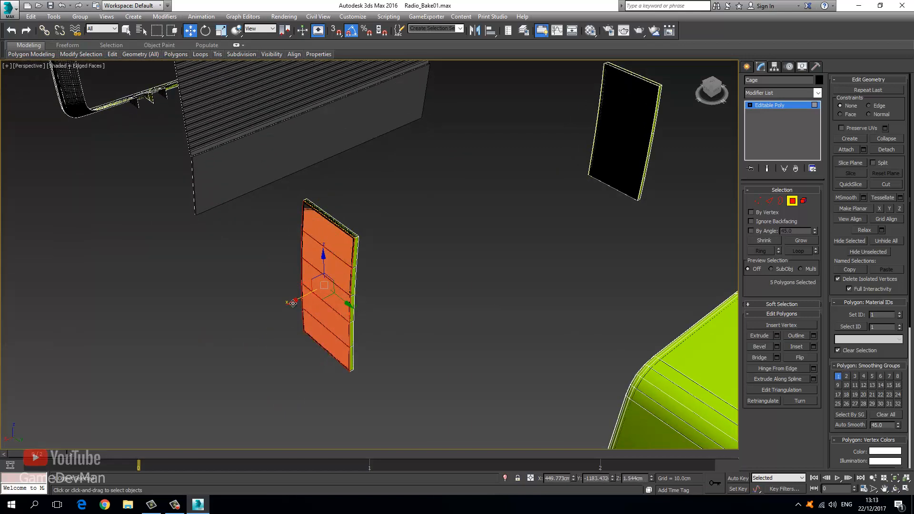
pyautogui.moveTo(293, 303); pyautogui.dragTo(289, 303)
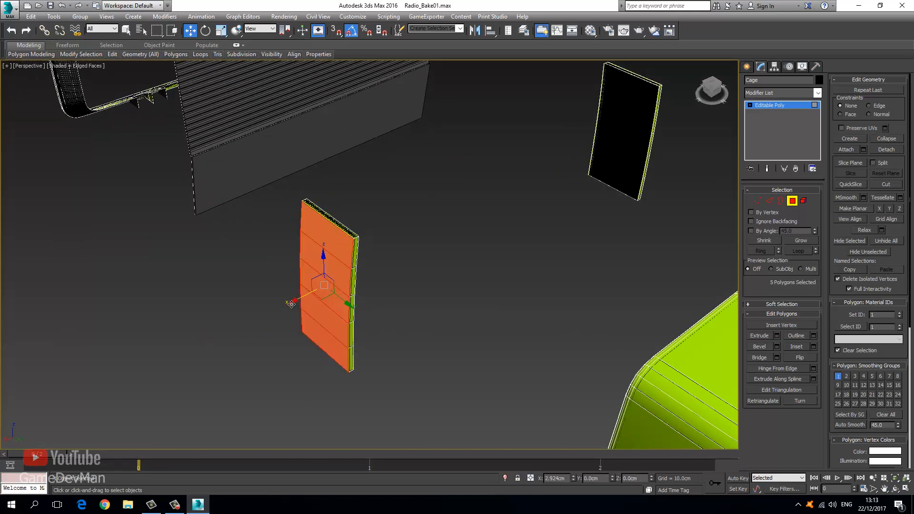
pyautogui.click(331, 215)
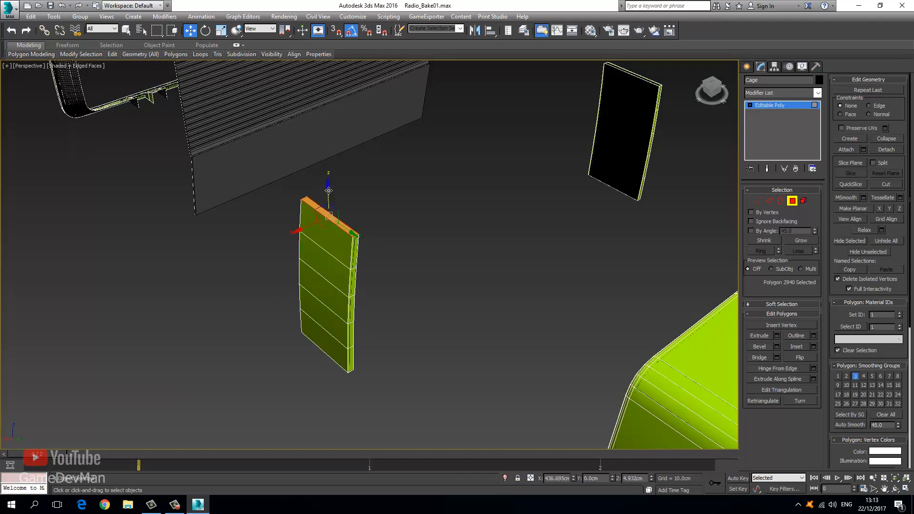
# Select the five polygons on the small panel's narrow black-looking side and move them slightly outward along Y.
pyautogui.hotkey('ctrl', 'r')
pyautogui.moveTo(328, 192); pyautogui.dragTo(384, 247)
pyautogui.click(191, 31)
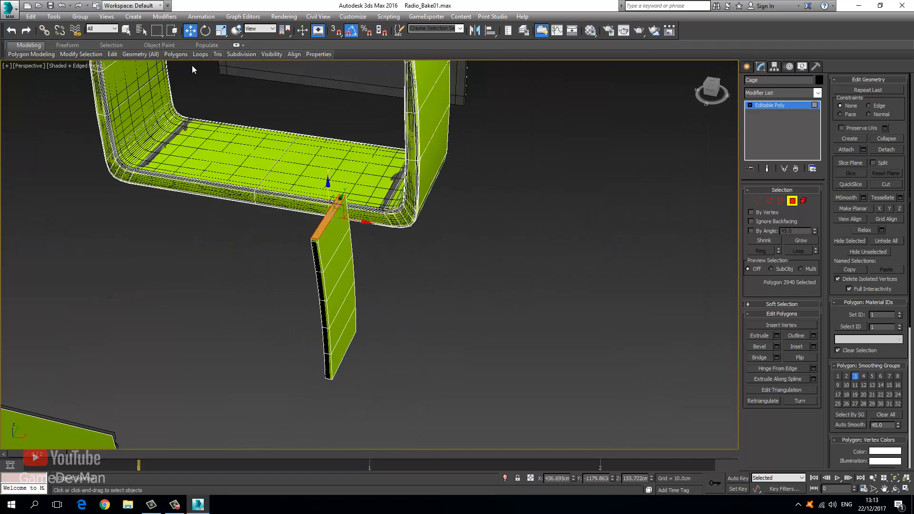
pyautogui.click(328, 374)
pyautogui.keyDown('ctrl'); pyautogui.click(326, 342); pyautogui.keyUp('ctrl')
pyautogui.keyDown('ctrl'); pyautogui.click(323, 307); pyautogui.keyUp('ctrl')
pyautogui.keyDown('ctrl'); pyautogui.click(320, 273); pyautogui.keyUp('ctrl')
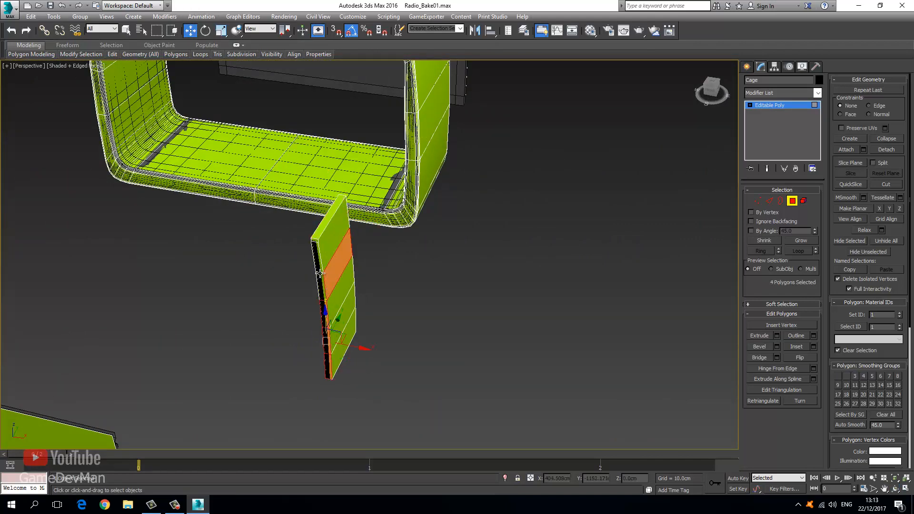
pyautogui.keyDown('ctrl'); pyautogui.click(318, 262); pyautogui.keyUp('ctrl')
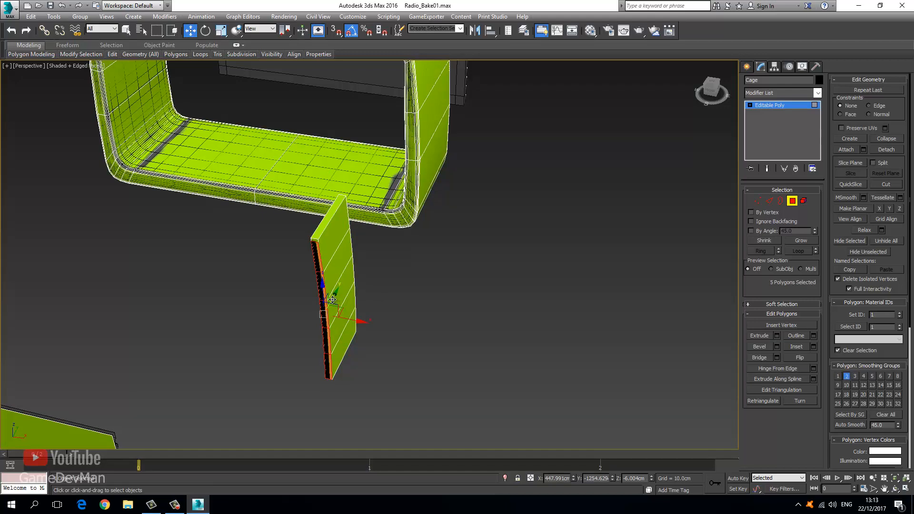
# Try to shift the lower polygon of the cage's large two-part panel slightly along the Y axis.
pyautogui.keyDown('alt'); pyautogui.moveTo(184, 377); pyautogui.dragTo(376, 288, button='middle'); pyautogui.keyUp('alt')
pyautogui.keyDown('alt'); pyautogui.moveTo(429, 259); pyautogui.dragTo(241, 127, button='middle'); pyautogui.keyUp('alt')
pyautogui.click(191, 32)
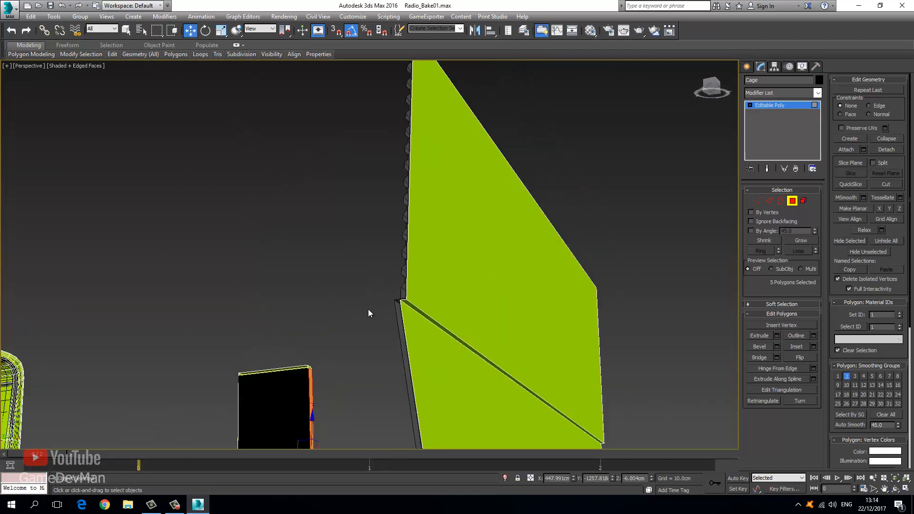
pyautogui.click(417, 311)
pyautogui.scroll(5, 418, 310)
pyautogui.scroll(-4, 388, 336)
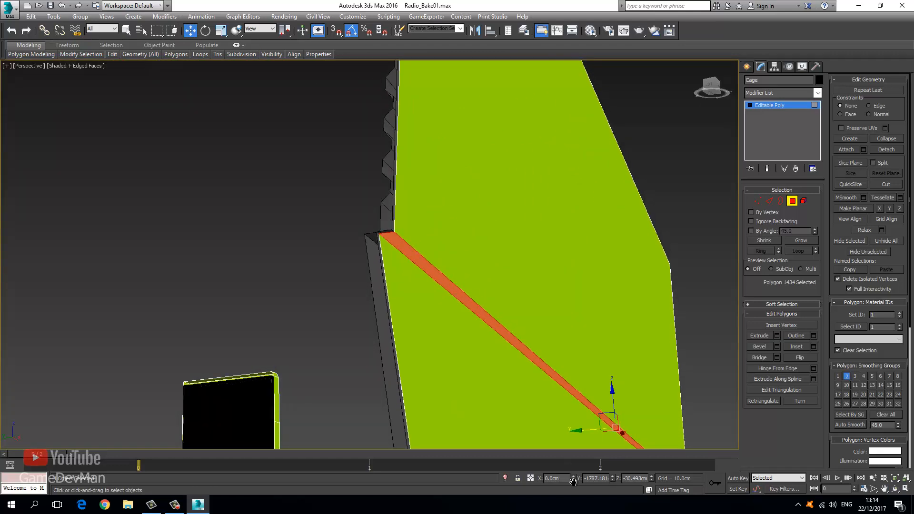
pyautogui.moveTo(573, 482); pyautogui.dragTo(551, 437, button='middle')
pyautogui.click(450, 317)
pyautogui.moveTo(516, 376); pyautogui.dragTo(490, 338, button='middle')
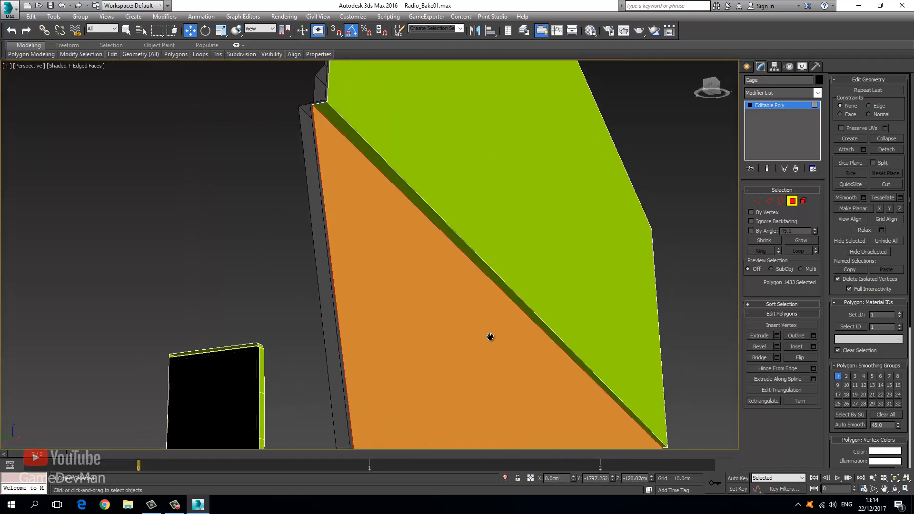
pyautogui.scroll(-3, 491, 337)
pyautogui.moveTo(536, 439); pyautogui.dragTo(534, 439)
# Try to move the bottom edge of the large panel's lower part along Y, and undo the last adjustments.
pyautogui.click(768, 201)
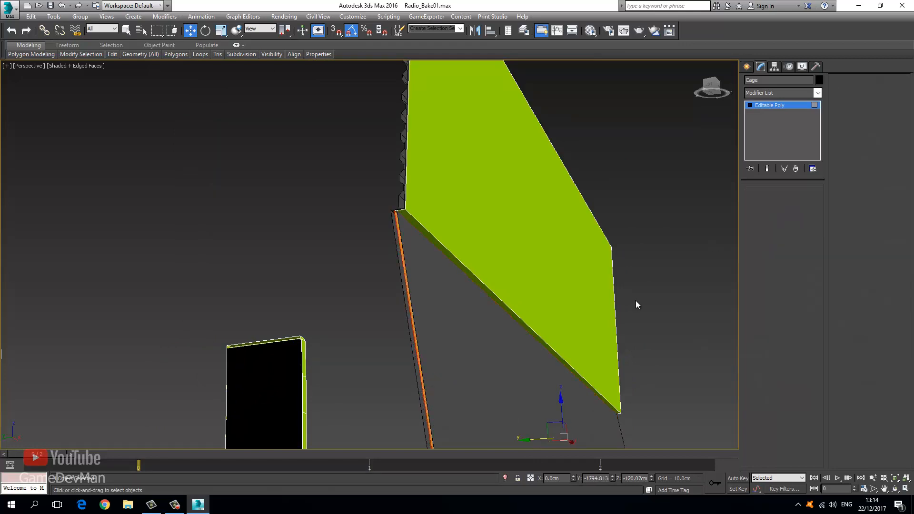
pyautogui.keyDown('alt'); pyautogui.moveTo(637, 306); pyautogui.dragTo(516, 272, button='middle'); pyautogui.keyUp('alt')
pyautogui.click(496, 389)
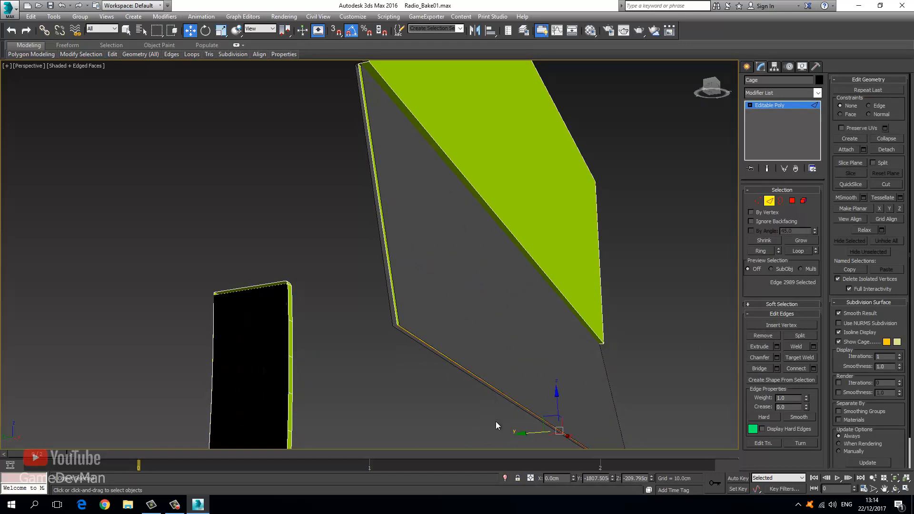
pyautogui.moveTo(528, 436); pyautogui.dragTo(532, 434)
pyautogui.moveTo(419, 286); pyautogui.dragTo(349, 298, button='middle')
pyautogui.hotkey('ctrl', 'z')
pyautogui.hotkey('ctrl', 'z')
pyautogui.hotkey('ctrl', 'z')
pyautogui.scroll(-3, 449, 307)
pyautogui.scroll(-3, 449, 306)
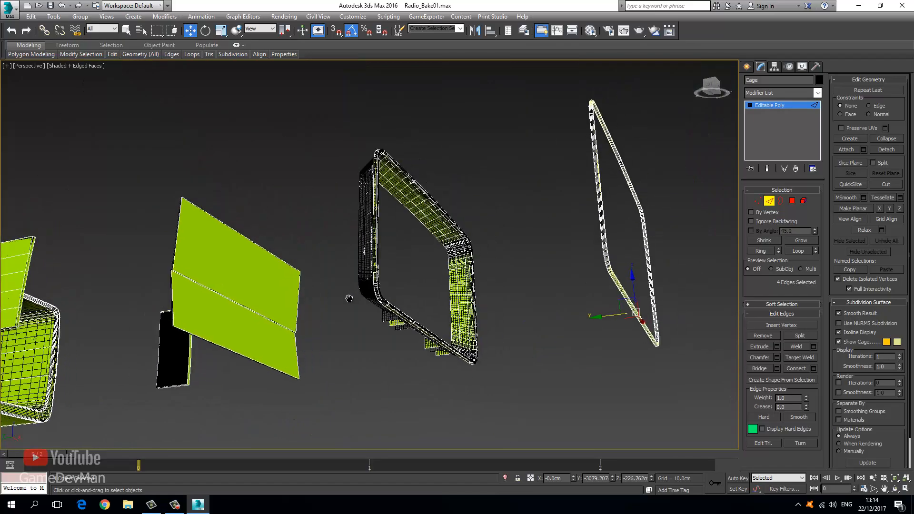
# Select the polygon loop along the open rim of the cage's large rounded frame and move it slightly along Y.
pyautogui.keyDown('alt'); pyautogui.moveTo(417, 239); pyautogui.dragTo(377, 244, button='middle'); pyautogui.keyUp('alt')
pyautogui.scroll(5, 396, 313)
pyautogui.scroll(3, 420, 288)
pyautogui.scroll(-5, 452, 290)
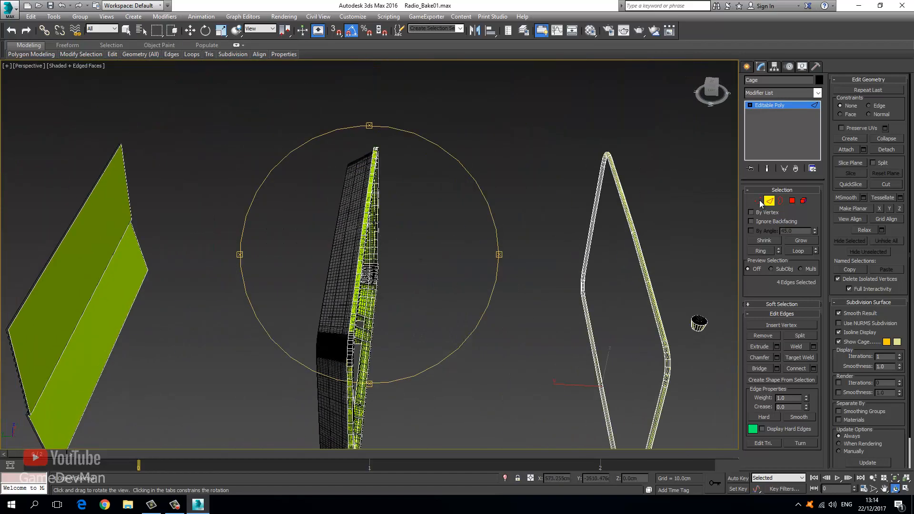
pyautogui.click(793, 201)
pyautogui.scroll(5, 261, 345)
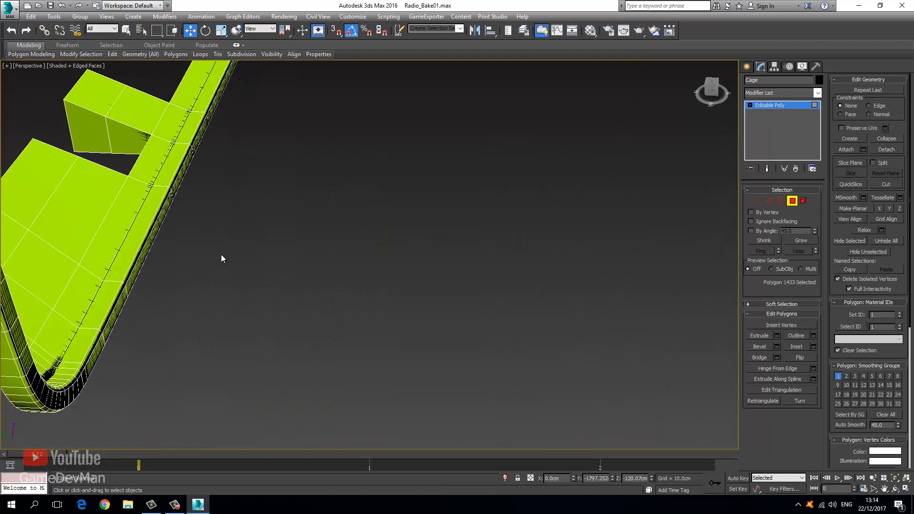
pyautogui.moveTo(123, 303); pyautogui.dragTo(128, 288)
pyautogui.keyDown('shift'); pyautogui.click(129, 280); pyautogui.keyUp('shift')
pyautogui.scroll(-6, 143, 274)
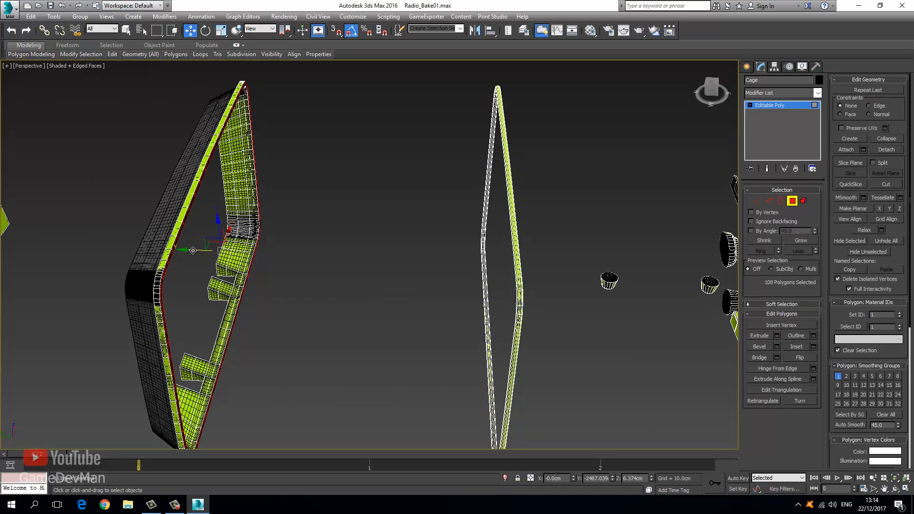
pyautogui.scroll(4, 157, 291)
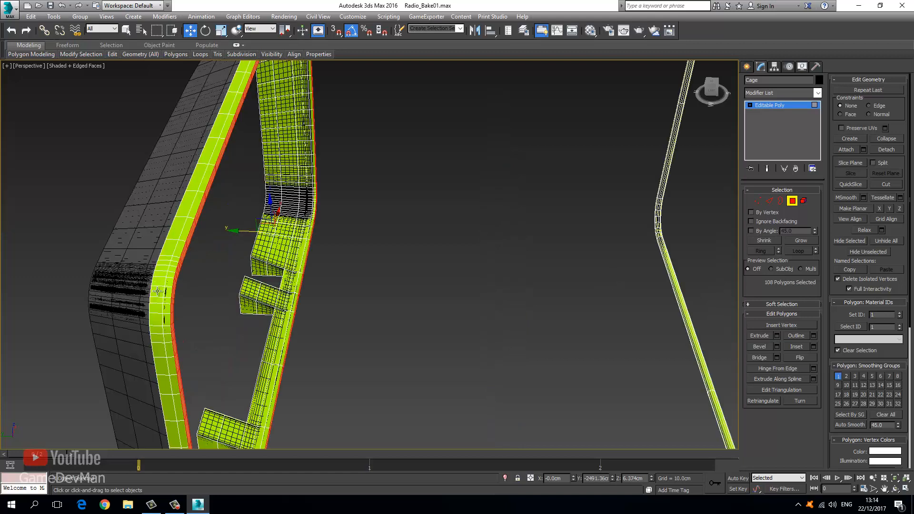
# Examine the frame's rim and inner rounded corner for places where the high-poly mesh pokes through the cage.
pyautogui.click(163, 300)
pyautogui.press('z')
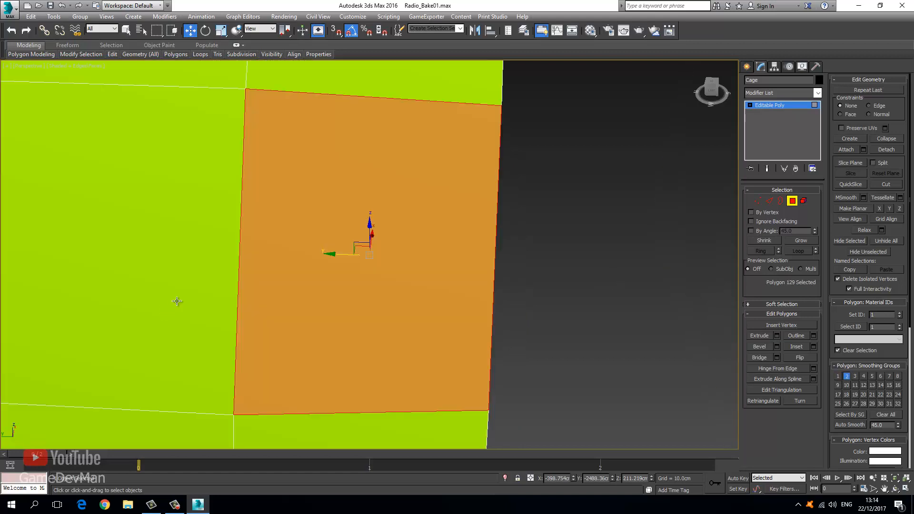
pyautogui.scroll(-6, 177, 301)
pyautogui.keyDown('alt'); pyautogui.moveTo(242, 293); pyautogui.dragTo(256, 369, button='middle'); pyautogui.keyUp('alt')
pyautogui.click(321, 173)
pyautogui.press('z')
pyautogui.scroll(-5, 321, 169)
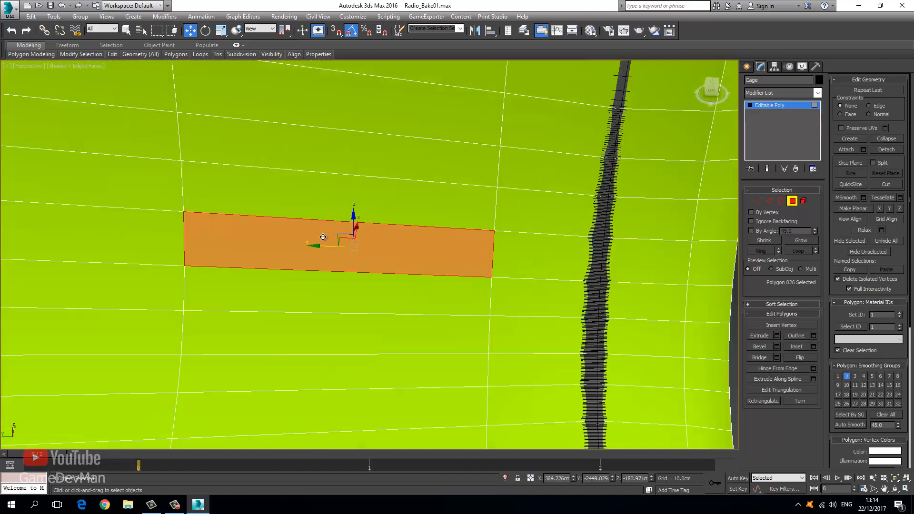
pyautogui.moveTo(384, 249)
pyautogui.keyDown('alt'); pyautogui.mouseDown(button='middle')
pyautogui.moveTo(308, 251)
pyautogui.moveTo(361, 251)
pyautogui.moveTo(398, 237)
pyautogui.moveTo(306, 255)
pyautogui.mouseUp(button='middle'); pyautogui.keyUp('alt')
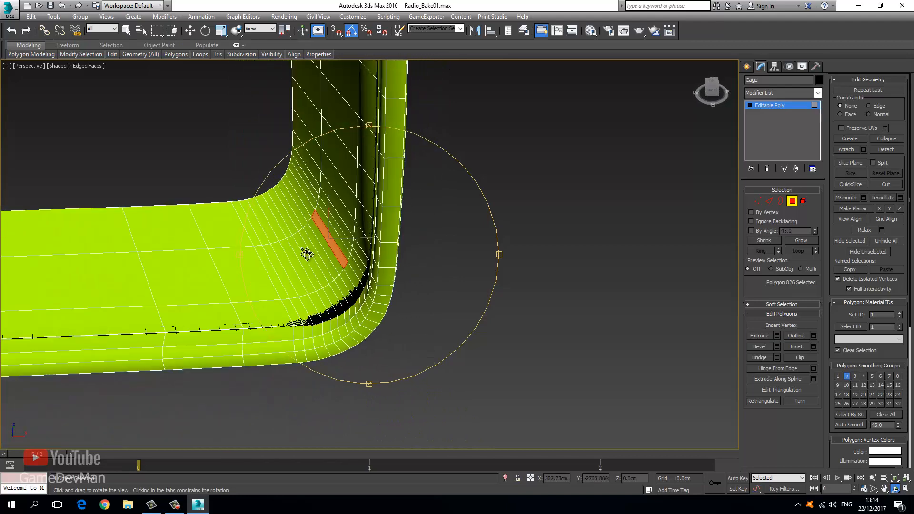
pyautogui.click(193, 31)
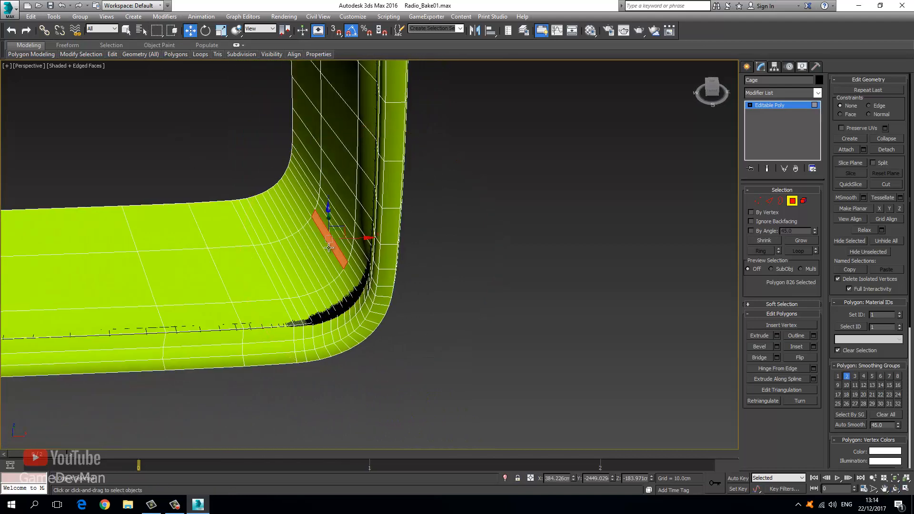
pyautogui.moveTo(344, 280); pyautogui.dragTo(406, 273, button='middle')
pyautogui.scroll(3, 444, 307)
pyautogui.scroll(-3, 453, 295)
pyautogui.moveTo(469, 289); pyautogui.dragTo(433, 269, button='middle')
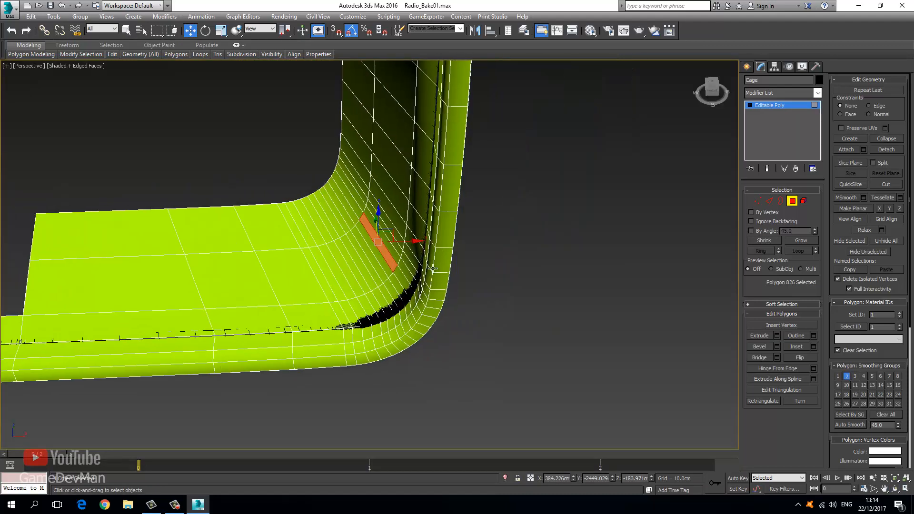
# Select all of the cage's polygons and apply a Push modifier with a push value of about 0.69 cm.
pyautogui.hotkey('ctrl', 'a')
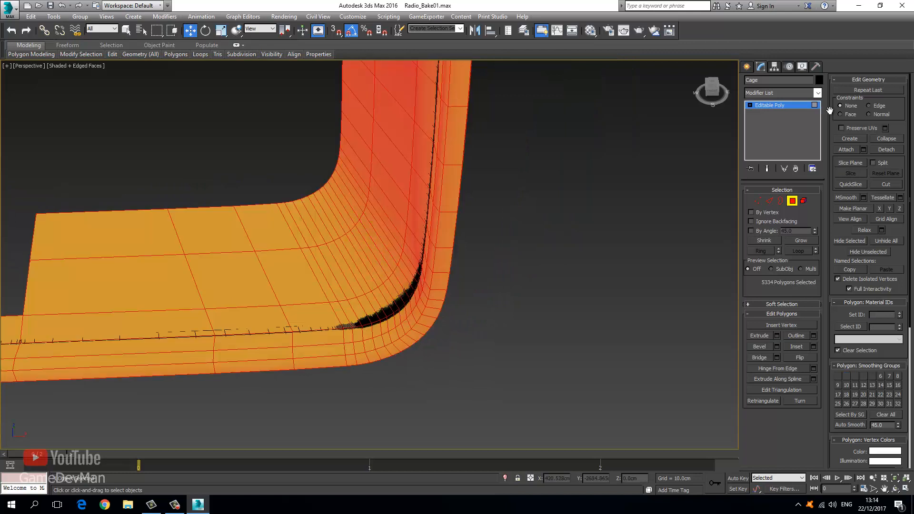
pyautogui.click(818, 92)
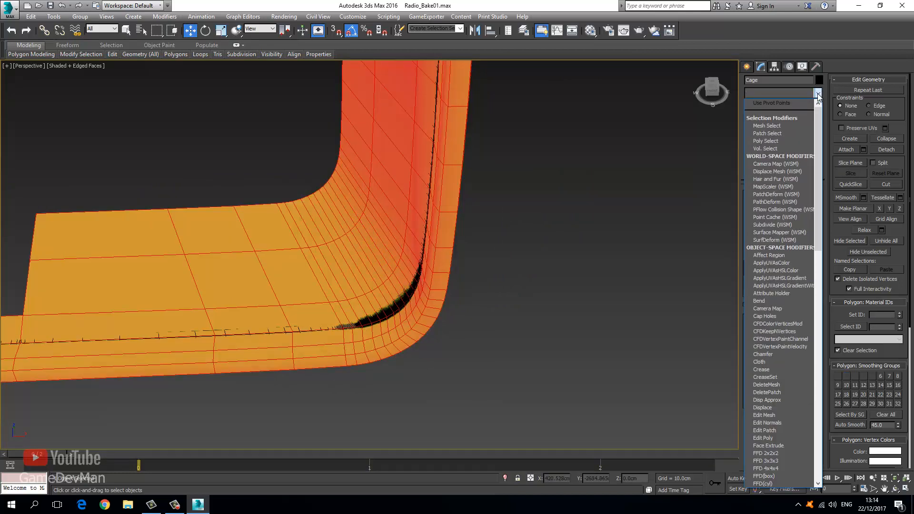
pyautogui.press('p')
pyautogui.press('p')
pyautogui.press('p')
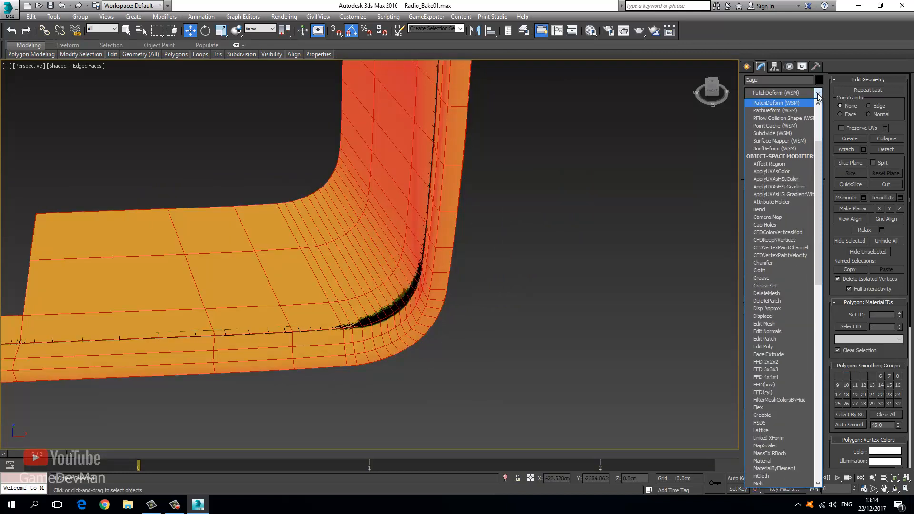
pyautogui.press('p')
pyautogui.press('p')
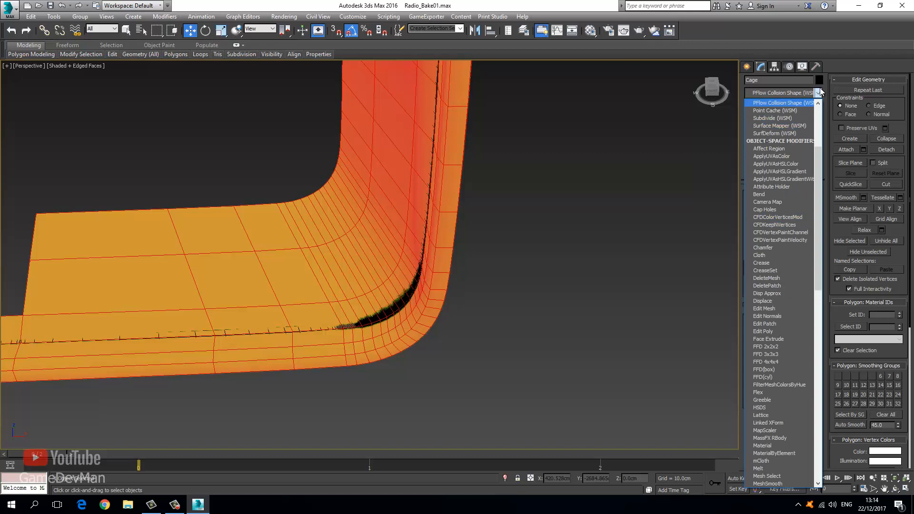
pyautogui.press('p')
pyautogui.press('p')
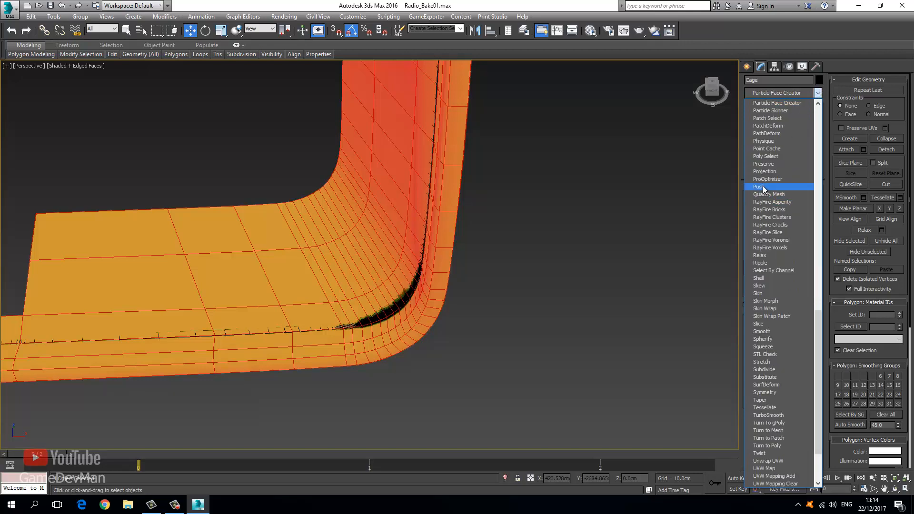
pyautogui.click(763, 186)
pyautogui.moveTo(816, 201); pyautogui.dragTo(808, 165)
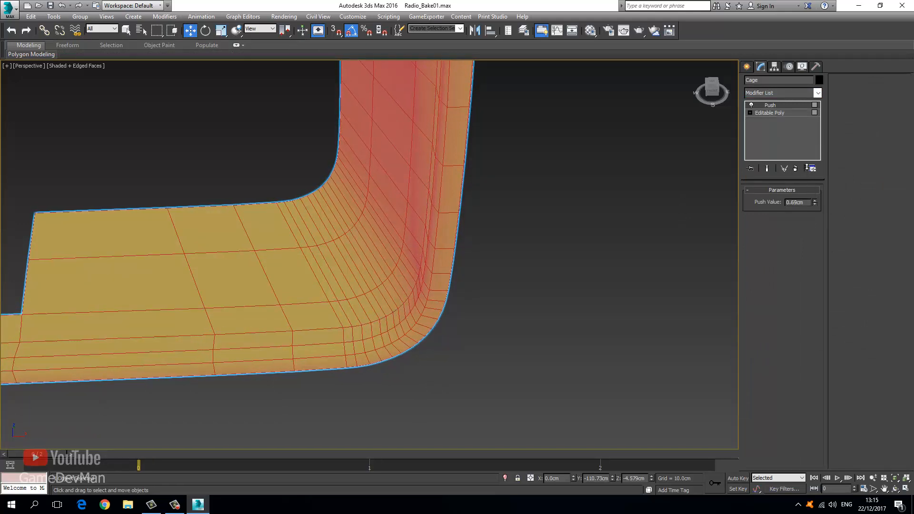
# Compare the cage with and without the Push modifier, and deselect it to inspect the frame's lower edge.
pyautogui.click(764, 112)
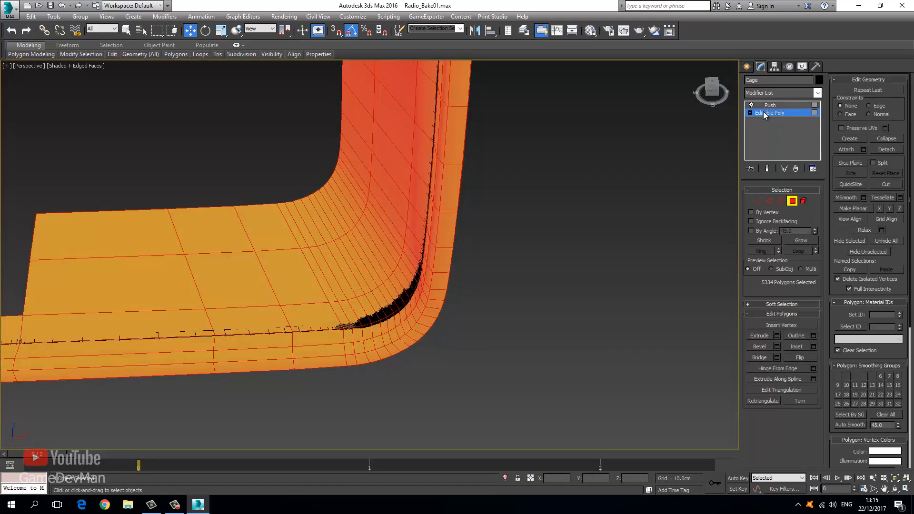
pyautogui.click(767, 106)
pyautogui.click(630, 200)
pyautogui.moveTo(322, 270); pyautogui.dragTo(565, 245, button='middle')
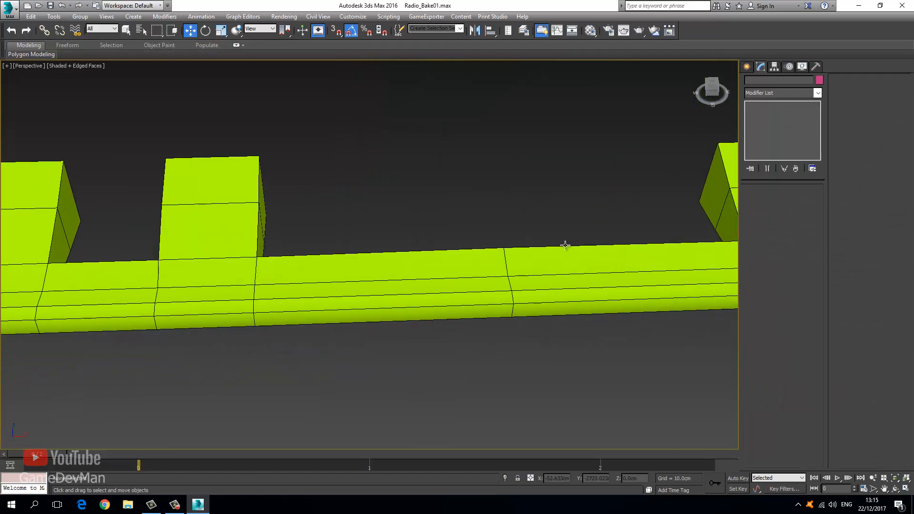
# Examine the cage mesh along the front frame's lower edge and corners and across the exploded radio parts.
pyautogui.scroll(-3, 396, 264)
pyautogui.moveTo(395, 264); pyautogui.dragTo(501, 273, button='middle')
pyautogui.moveTo(403, 226); pyautogui.dragTo(479, 260, button='middle')
pyautogui.scroll(4, 355, 305)
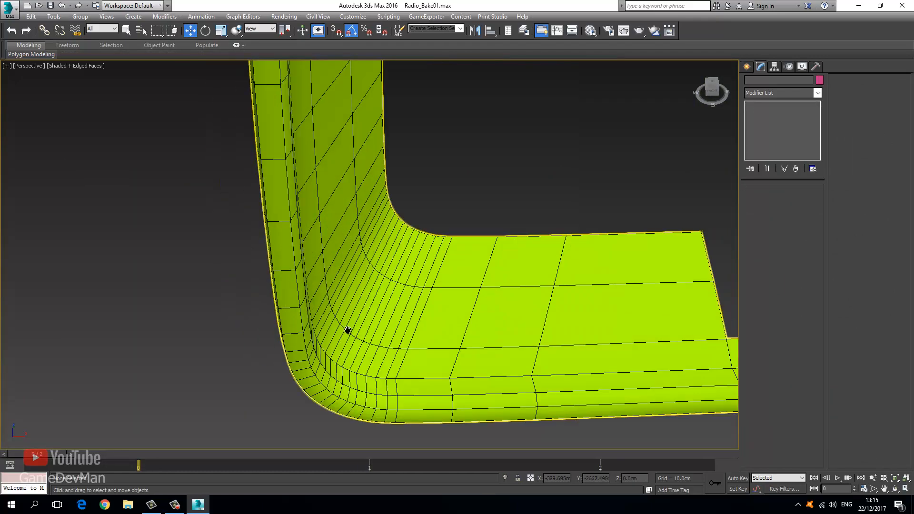
pyautogui.moveTo(348, 331); pyautogui.dragTo(197, 328, button='middle')
pyautogui.scroll(-5, 368, 318)
pyautogui.moveTo(491, 273); pyautogui.dragTo(387, 244, button='middle')
pyautogui.scroll(3, 398, 272)
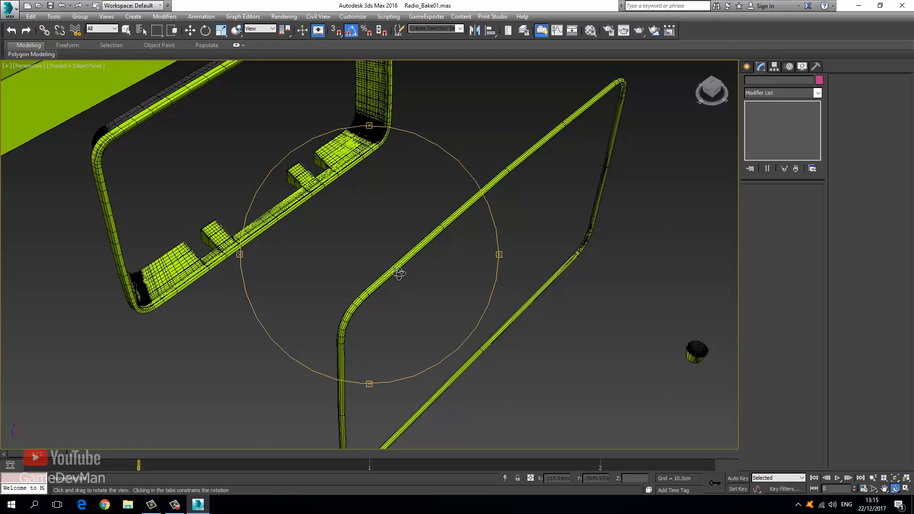
pyautogui.moveTo(379, 290)
pyautogui.mouseDown()
pyautogui.moveTo(422, 284)
pyautogui.moveTo(350, 276)
pyautogui.moveTo(395, 291)
pyautogui.moveTo(404, 264)
pyautogui.moveTo(390, 272)
pyautogui.moveTo(433, 290)
pyautogui.moveTo(370, 300)
pyautogui.moveTo(398, 264)
pyautogui.moveTo(370, 324)
pyautogui.moveTo(360, 311)
pyautogui.moveTo(327, 347)
pyautogui.moveTo(363, 305)
pyautogui.moveTo(368, 318)
pyautogui.moveTo(458, 298)
pyautogui.moveTo(423, 287)
pyautogui.moveTo(373, 292)
pyautogui.moveTo(376, 267)
pyautogui.moveTo(374, 292)
pyautogui.moveTo(300, 314)
pyautogui.moveTo(435, 267)
pyautogui.moveTo(394, 307)
pyautogui.moveTo(435, 291)
pyautogui.moveTo(449, 334)
pyautogui.moveTo(435, 326)
pyautogui.moveTo(471, 323)
pyautogui.moveTo(411, 309)
pyautogui.moveTo(432, 310)
pyautogui.moveTo(348, 276)
pyautogui.moveTo(375, 304)
pyautogui.mouseUp()
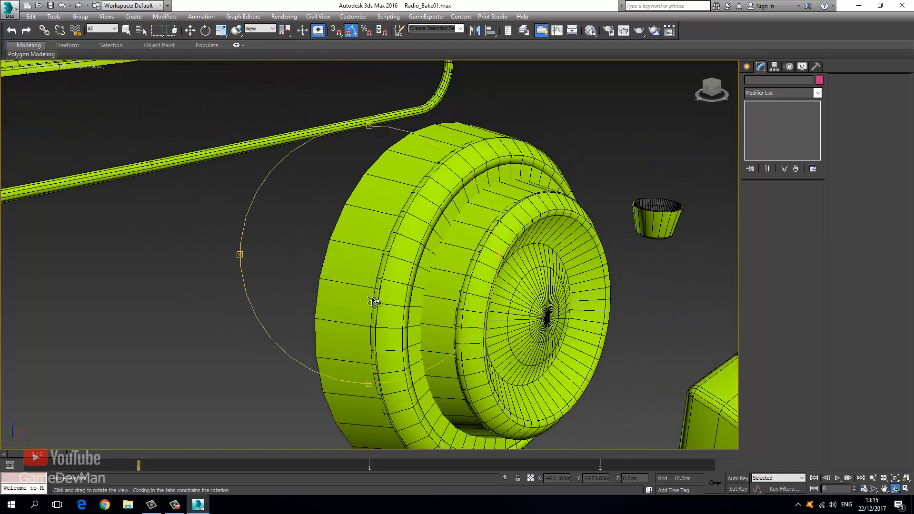
# Examine the cage around the large and small front knobs, especially where the inner cap meets the outer ring.
pyautogui.click(194, 31)
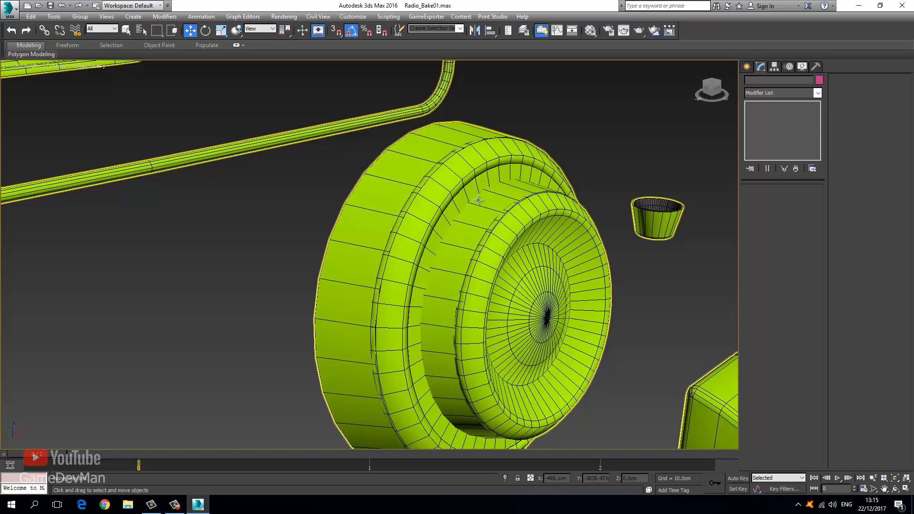
pyautogui.click(446, 225)
pyautogui.click(597, 195)
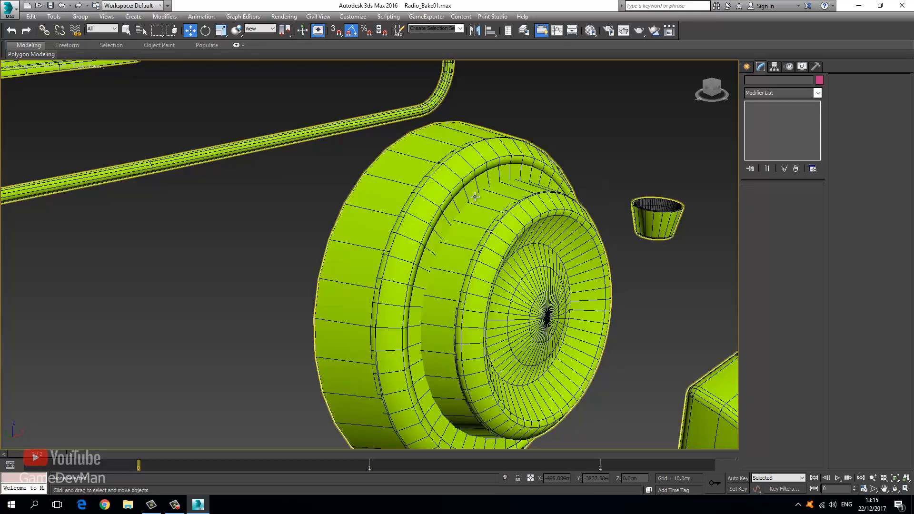
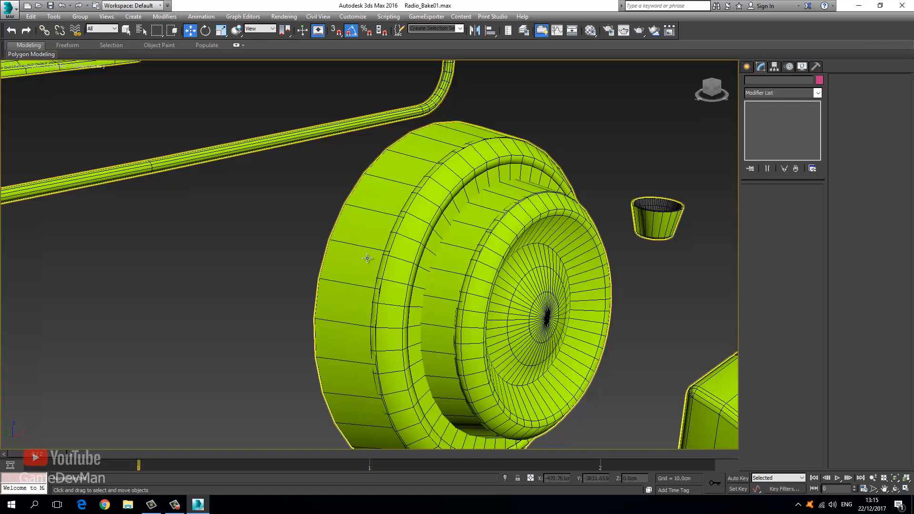
pyautogui.scroll(-5, 381, 272)
pyautogui.scroll(3, 393, 287)
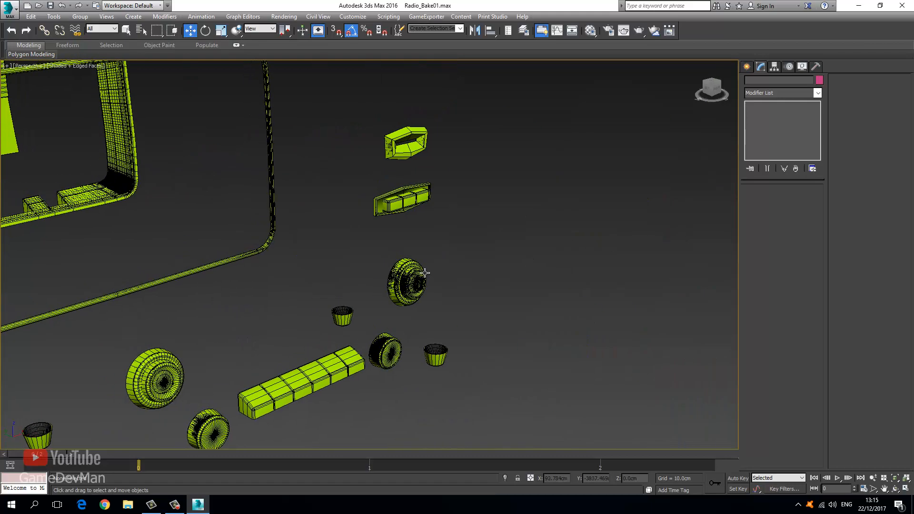
pyautogui.scroll(3, 392, 289)
pyautogui.scroll(-3, 376, 292)
pyautogui.scroll(-5, 572, 328)
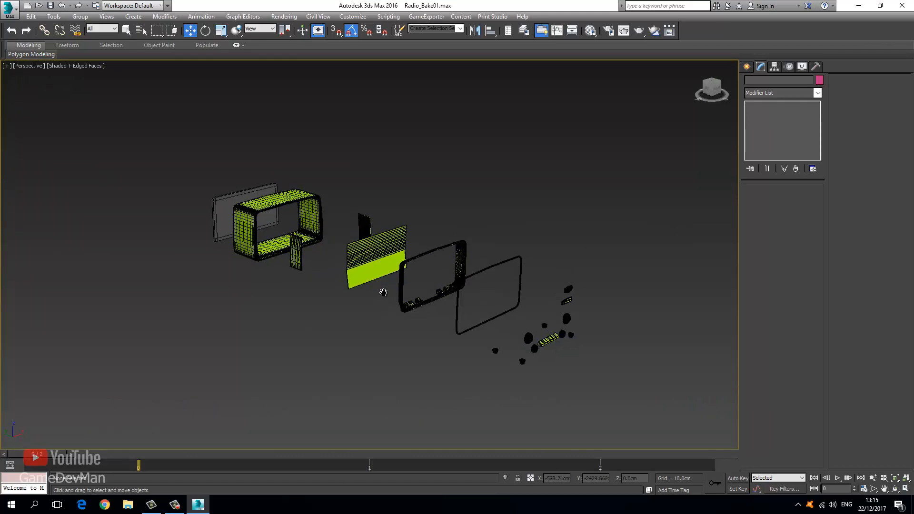
pyautogui.moveTo(552, 338); pyautogui.dragTo(436, 301, button='middle')
pyautogui.scroll(2, 436, 301)
pyautogui.scroll(6, 437, 301)
pyautogui.scroll(4, 372, 295)
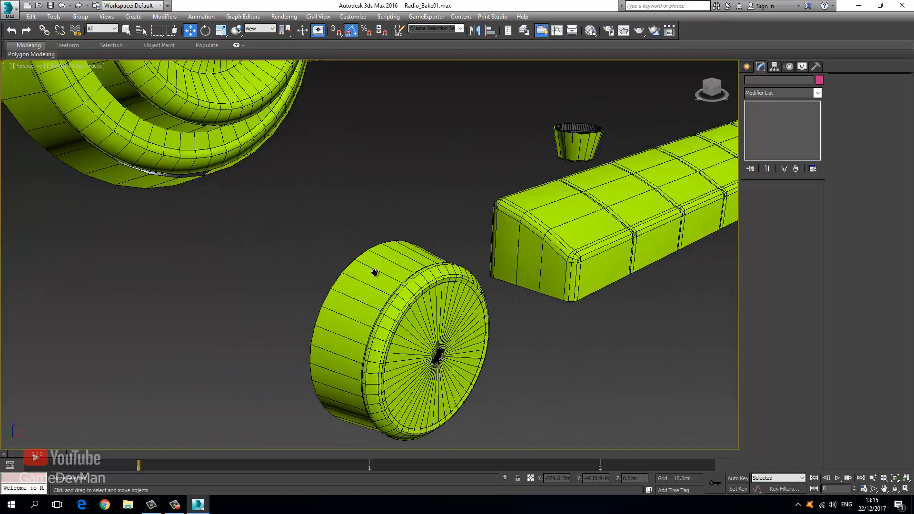
pyautogui.scroll(-1, 391, 320)
pyautogui.moveTo(316, 257); pyautogui.dragTo(358, 293, button='middle')
pyautogui.moveTo(420, 306)
pyautogui.mouseDown(button='middle')
pyautogui.moveTo(409, 298)
pyautogui.moveTo(426, 304)
pyautogui.mouseUp(button='middle')
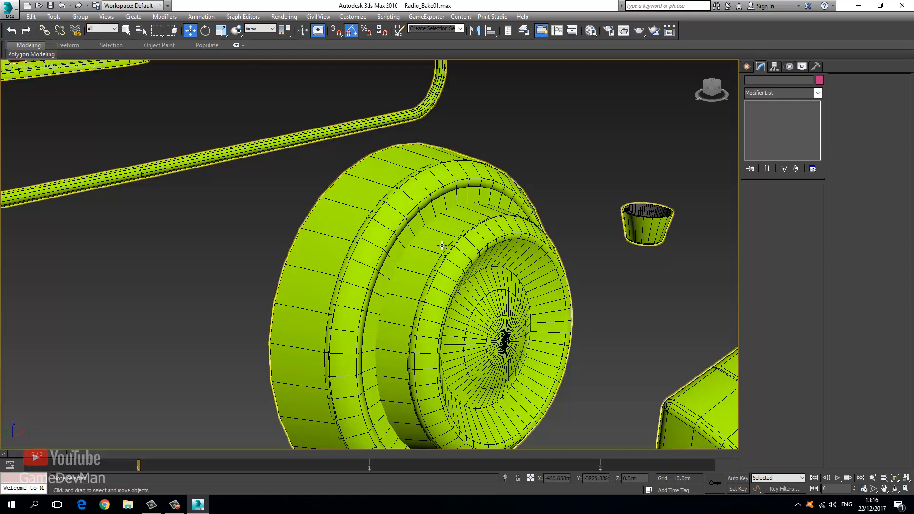
# Hide the Cage object to expose the radio meshes underneath.
pyautogui.click(480, 230)
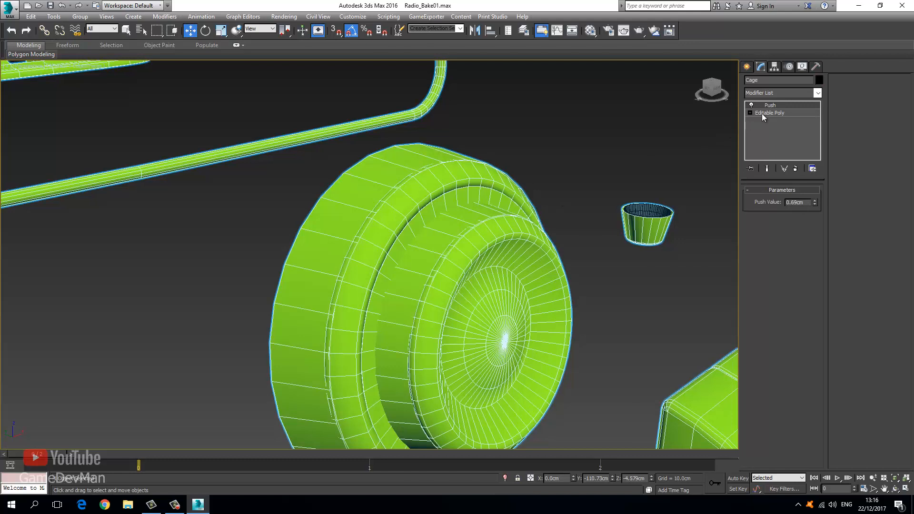
pyautogui.rightClick(493, 195)
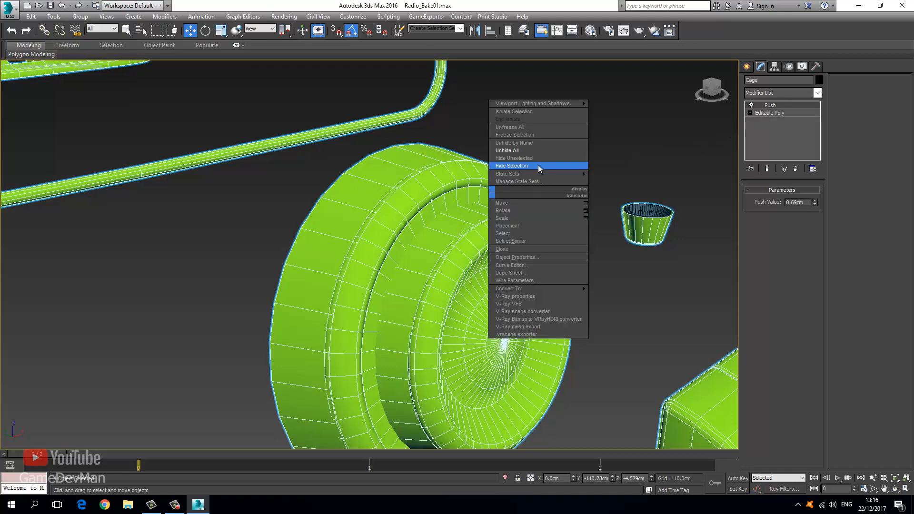
pyautogui.click(538, 165)
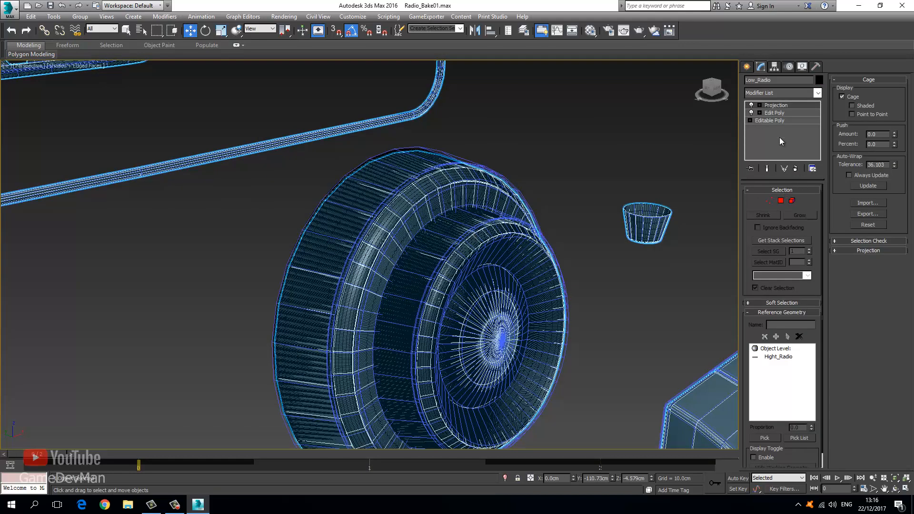
# In Low_Radio's Edit Poly modifier, select the near large knob's inner cap elements and try pulling them out along Y.
pyautogui.click(784, 113)
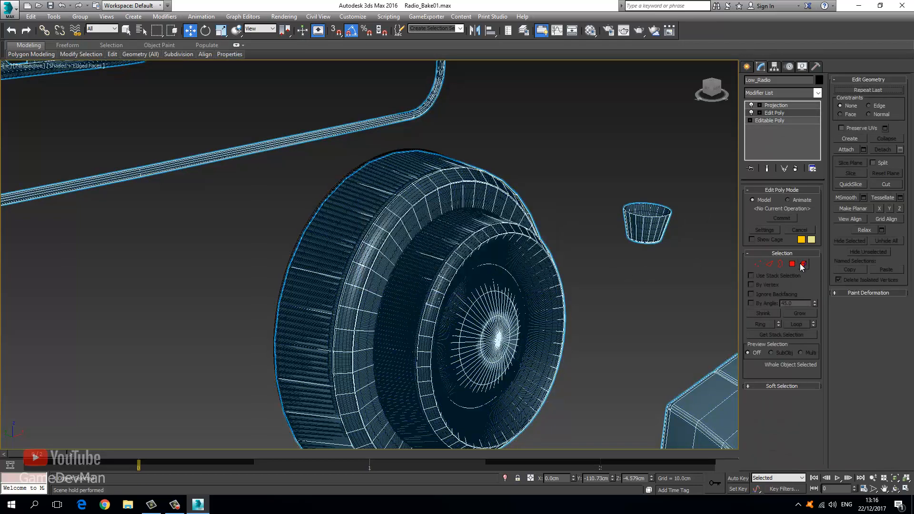
pyautogui.click(804, 264)
pyautogui.click(479, 282)
pyautogui.keyDown('ctrl'); pyautogui.click(430, 270); pyautogui.keyUp('ctrl')
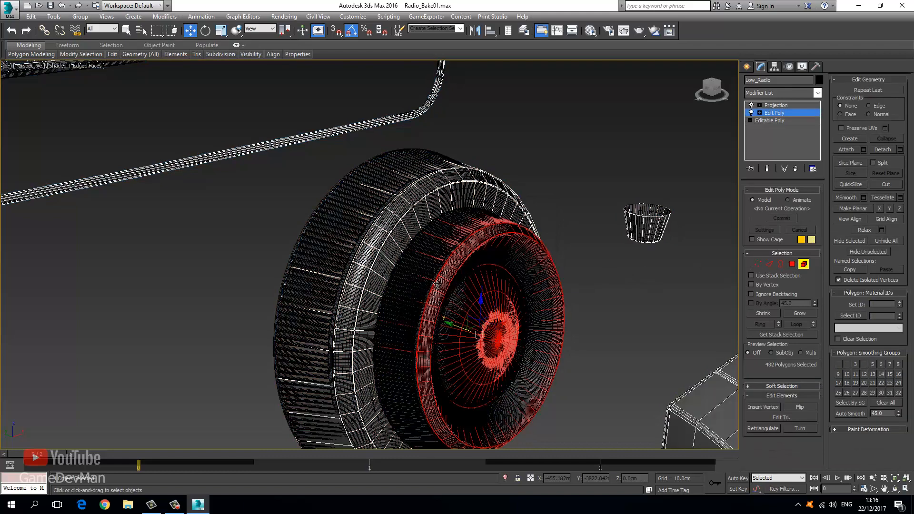
pyautogui.moveTo(453, 324); pyautogui.dragTo(531, 355)
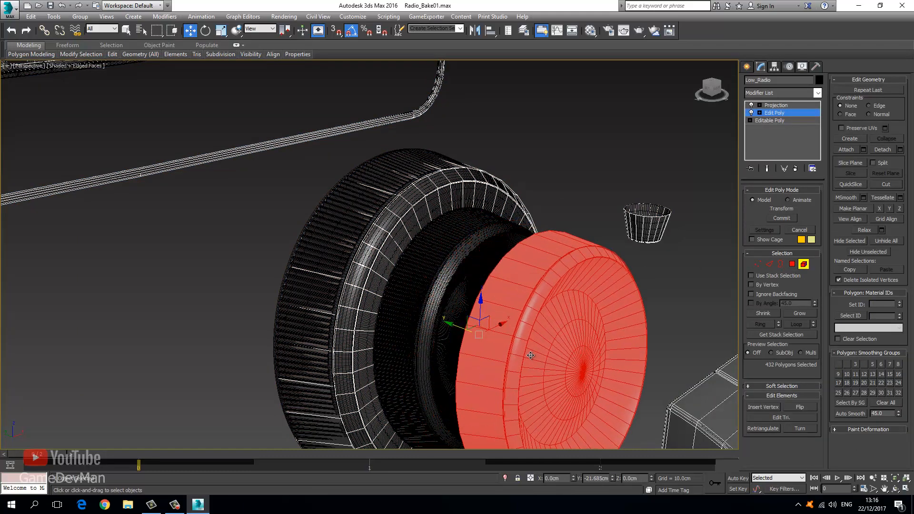
# Add the far large knob's inner cap elements to the Low_Radio element selection.
pyautogui.scroll(-6, 590, 301)
pyautogui.scroll(5, 449, 297)
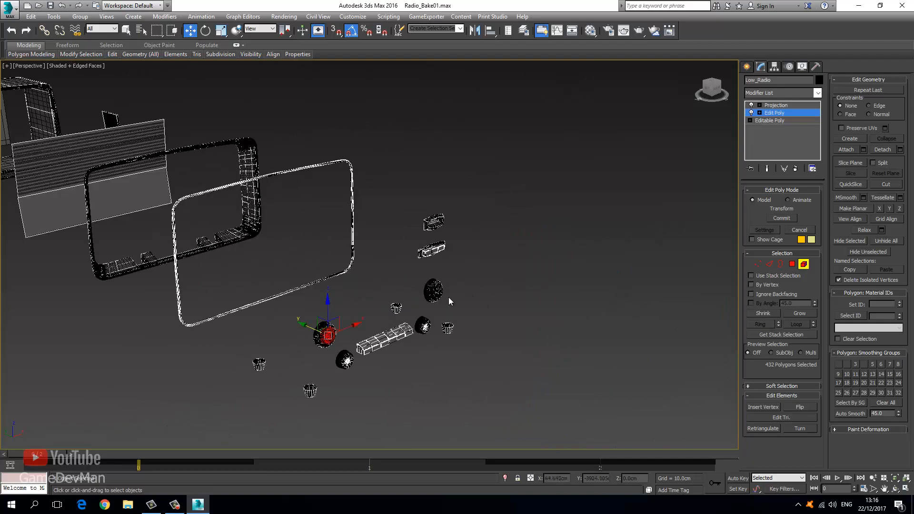
pyautogui.moveTo(435, 256); pyautogui.dragTo(436, 302, button='middle')
pyautogui.keyDown('ctrl'); pyautogui.click(446, 355); pyautogui.keyUp('ctrl')
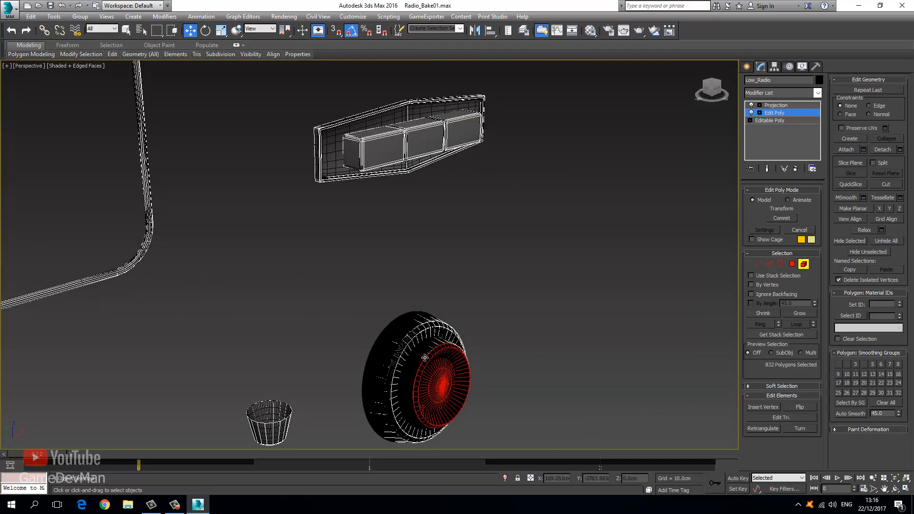
pyautogui.keyDown('ctrl'); pyautogui.click(419, 358); pyautogui.keyUp('ctrl')
# Move the selected low-poly inner caps along Y until they stand clear of their knob bases, and deselect Low_Radio.
pyautogui.scroll(-5, 410, 334)
pyautogui.scroll(8, 400, 328)
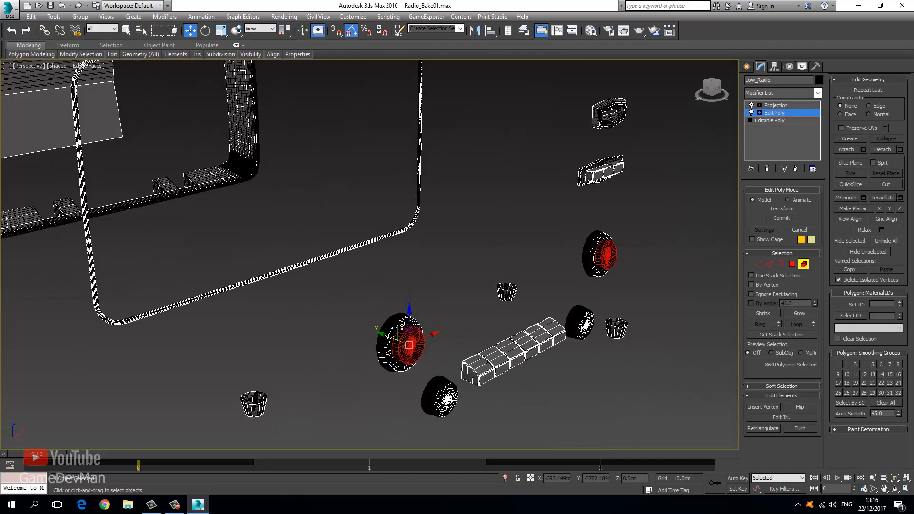
pyautogui.moveTo(394, 339); pyautogui.dragTo(398, 318, button='middle')
pyautogui.moveTo(453, 245); pyautogui.dragTo(649, 296)
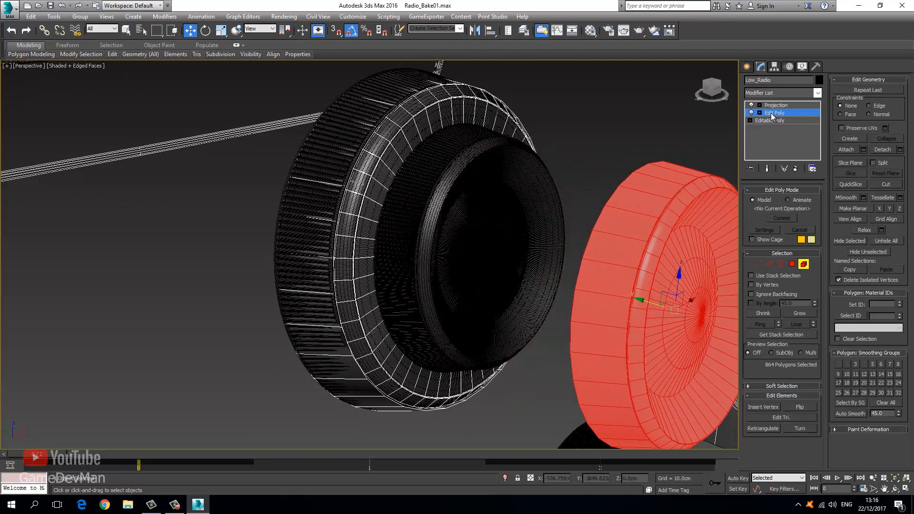
pyautogui.click(779, 110)
pyautogui.click(638, 130)
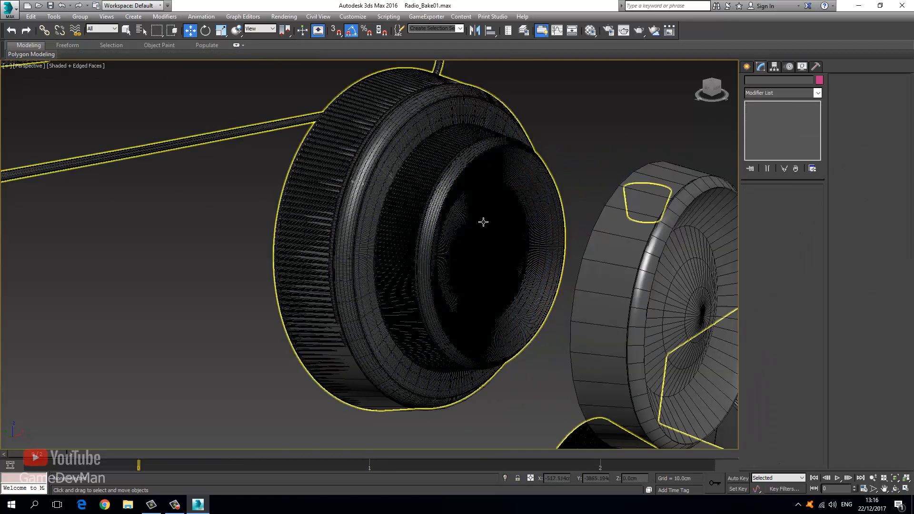
# Select the near large knob's inner cap elements in Hight_Radio's Edit Poly modifier.
pyautogui.click(483, 222)
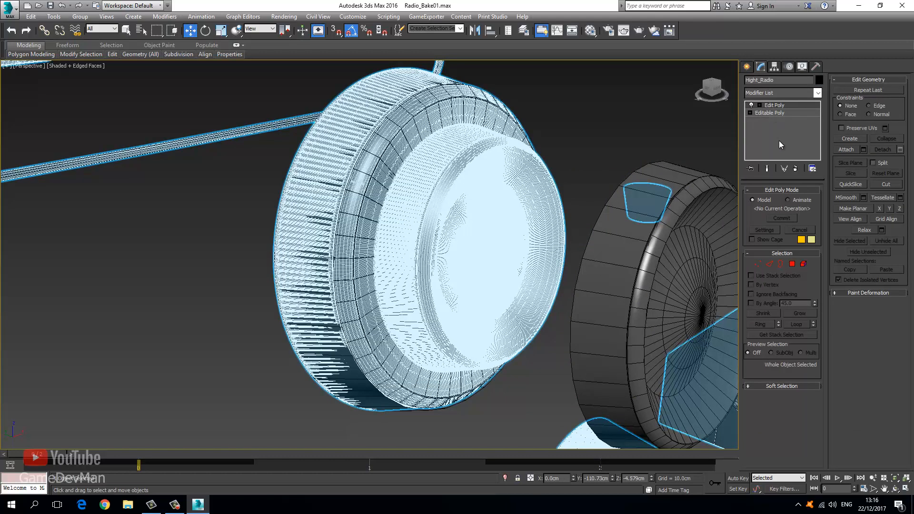
pyautogui.click(803, 263)
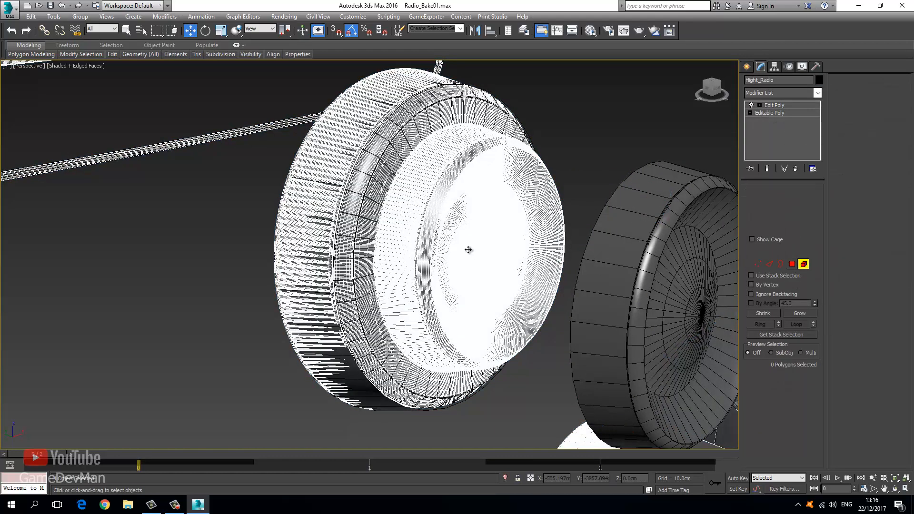
pyautogui.click(438, 210)
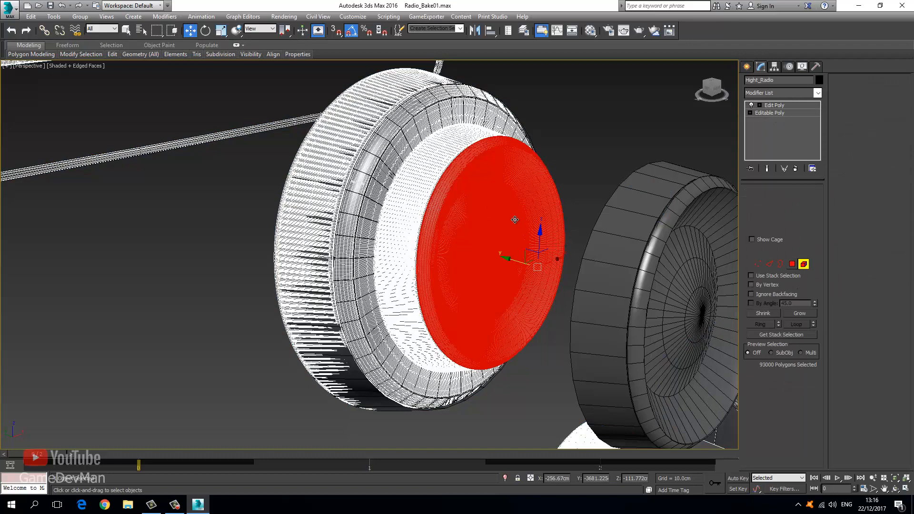
pyautogui.scroll(-10, 487, 222)
pyautogui.press('z')
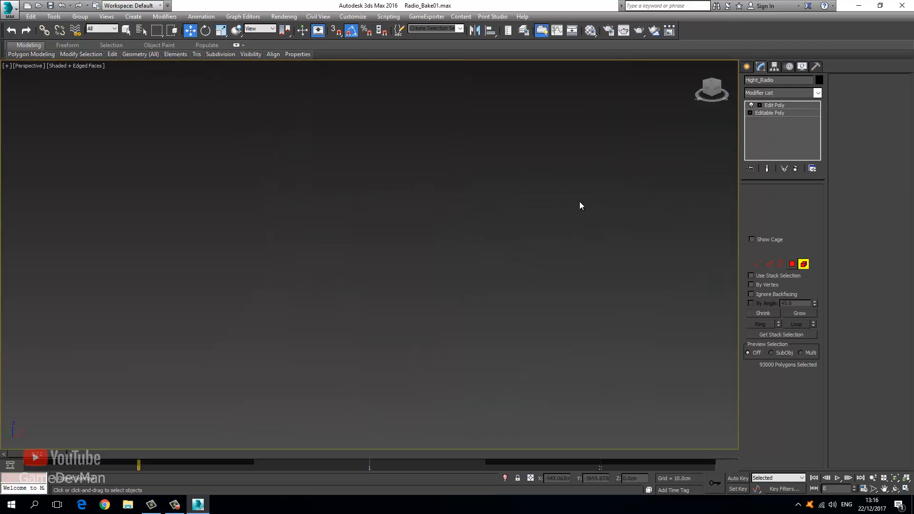
pyautogui.scroll(-3, 429, 243)
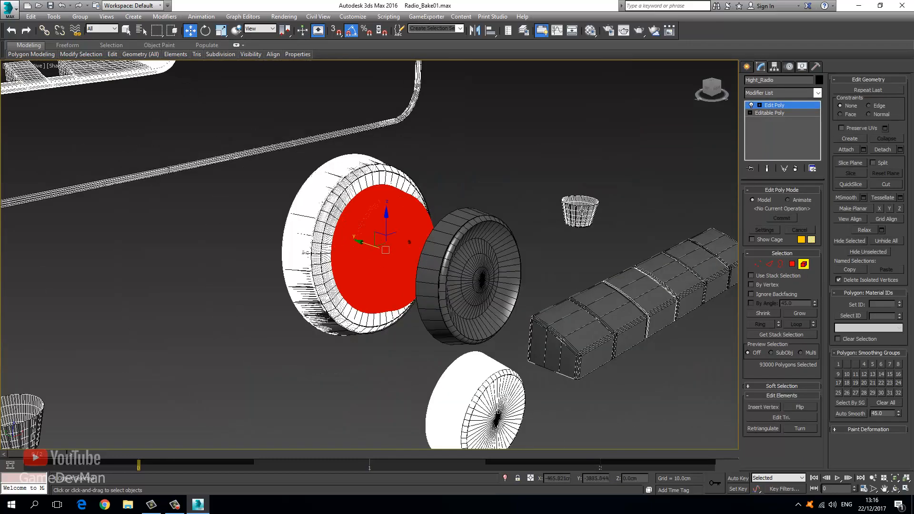
# Add the far large knob's inner cap elements to the Hight_Radio element selection.
pyautogui.moveTo(683, 173); pyautogui.dragTo(521, 224, button='middle')
pyautogui.scroll(5, 461, 291)
pyautogui.moveTo(461, 292); pyautogui.dragTo(446, 304, button='middle')
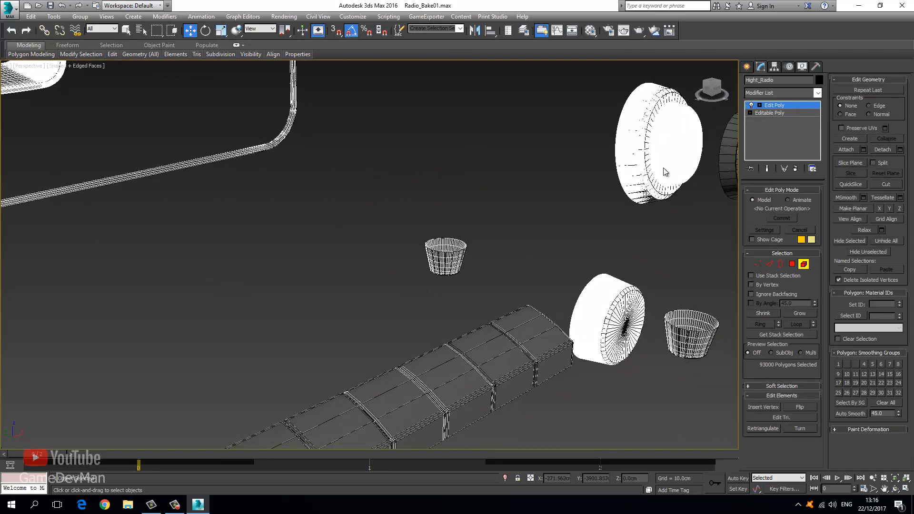
pyautogui.click(666, 144)
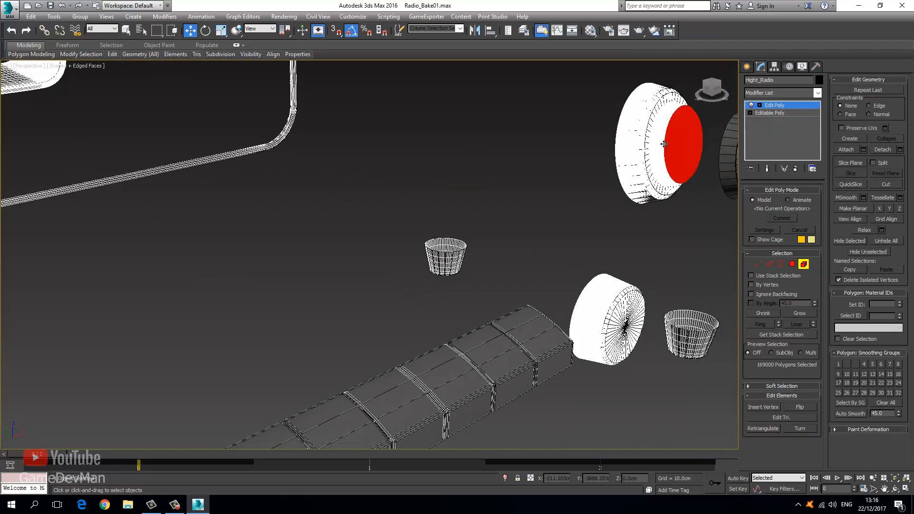
pyautogui.press('z')
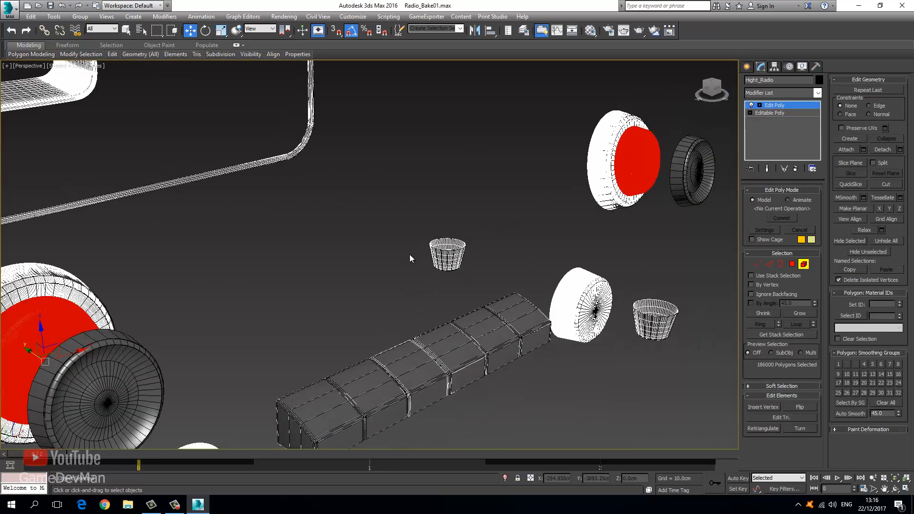
# Move the selected high-poly inner caps about -47 cm along Y onto their low-poly counterparts, and deselect Hight_Radio.
pyautogui.scroll(2, 590, 248)
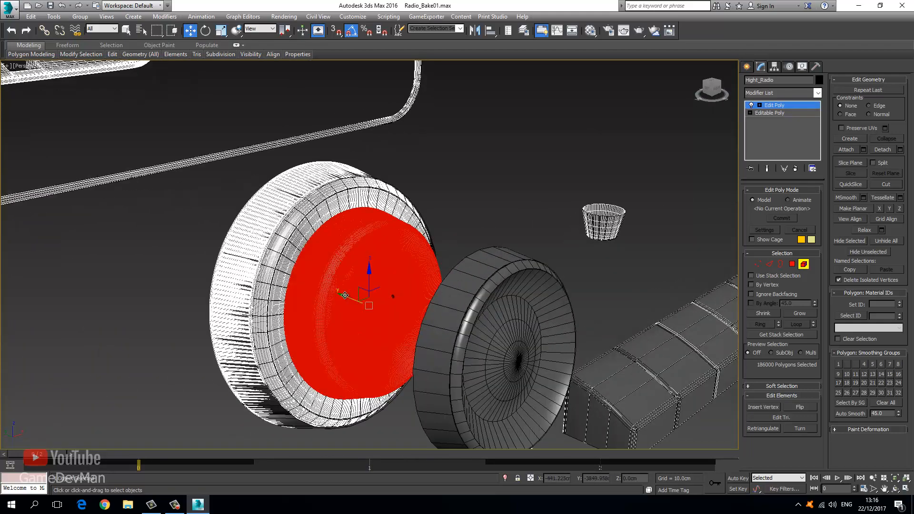
pyautogui.moveTo(346, 296); pyautogui.dragTo(474, 324)
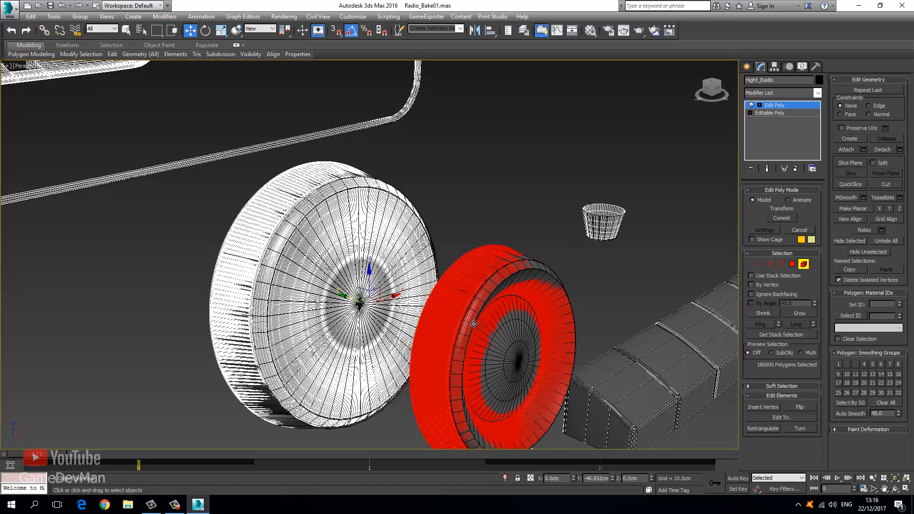
pyautogui.click(768, 113)
pyautogui.click(526, 280)
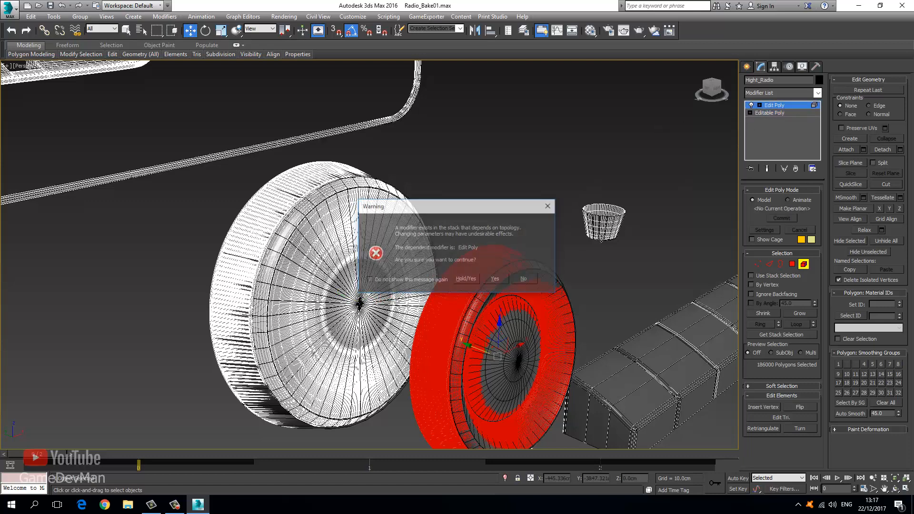
pyautogui.click(542, 263)
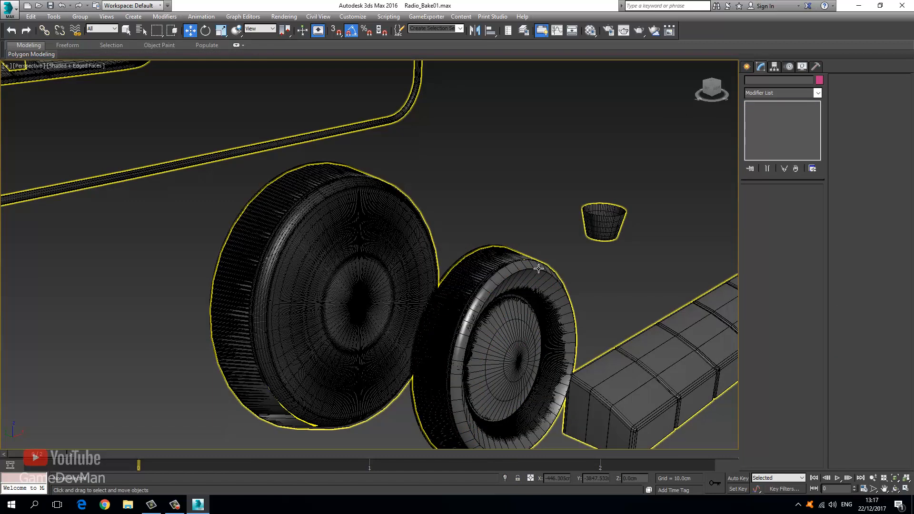
pyautogui.click(600, 153)
# Select the hidden Cage object by name from the scene's object list.
pyautogui.press('h')
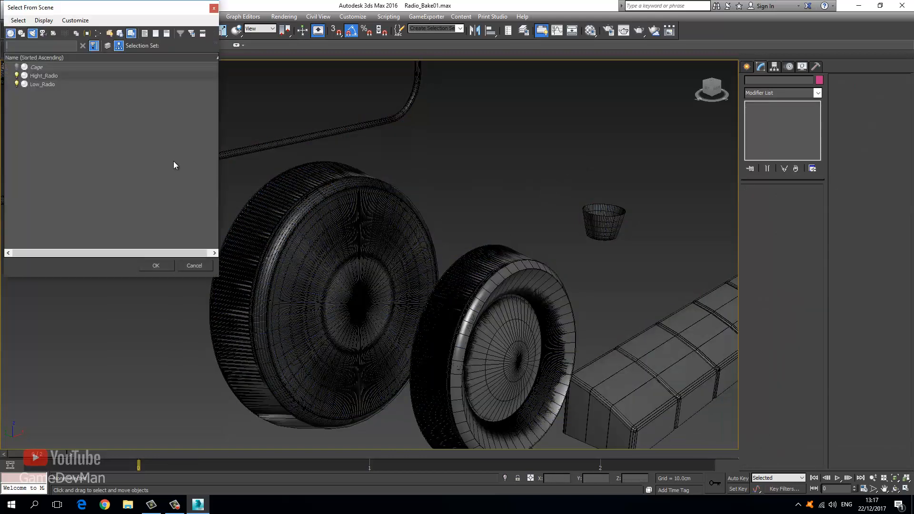
pyautogui.click(45, 70)
pyautogui.click(156, 266)
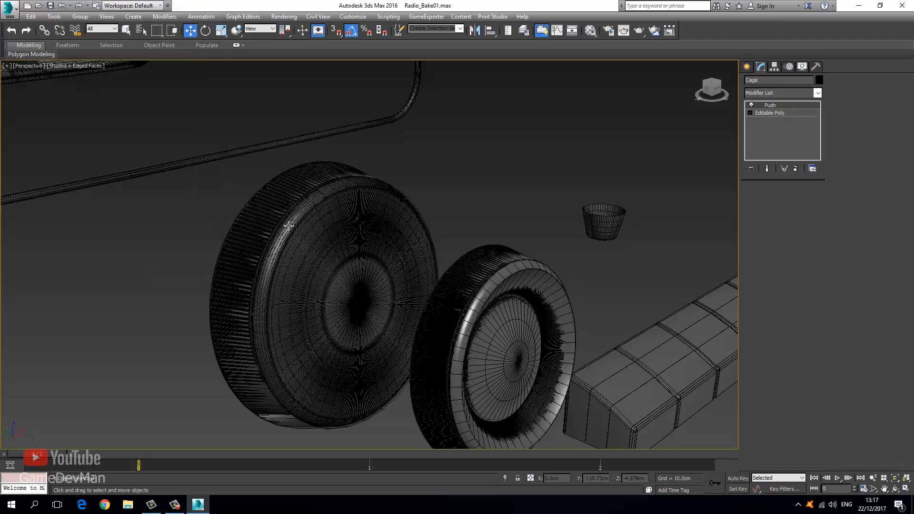
# Convert the Cage object with its Push modifier to an Editable Poly.
pyautogui.scroll(-5, 363, 229)
pyautogui.scroll(8, 333, 222)
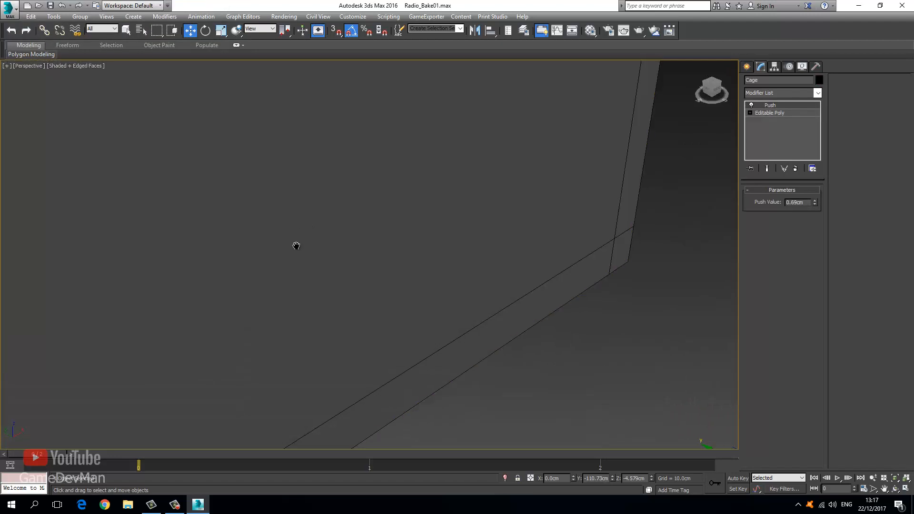
pyautogui.scroll(-10, 296, 248)
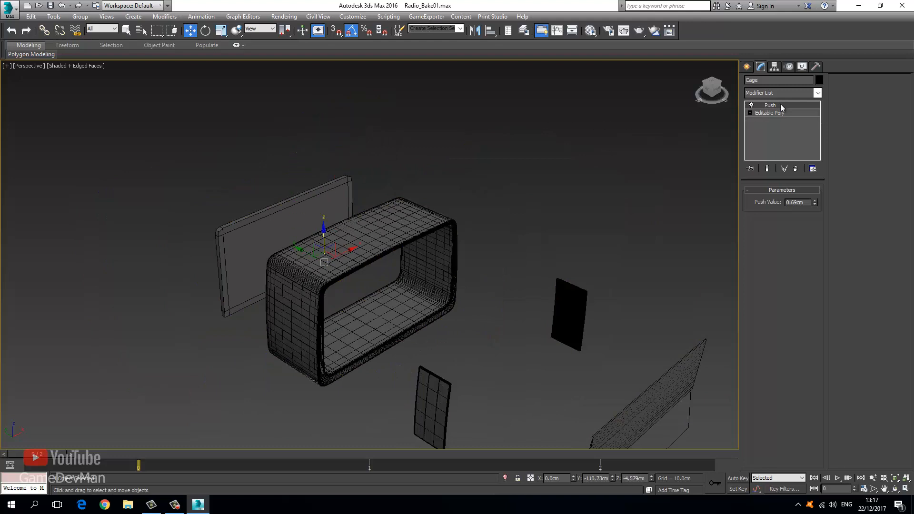
pyautogui.rightClick(411, 231)
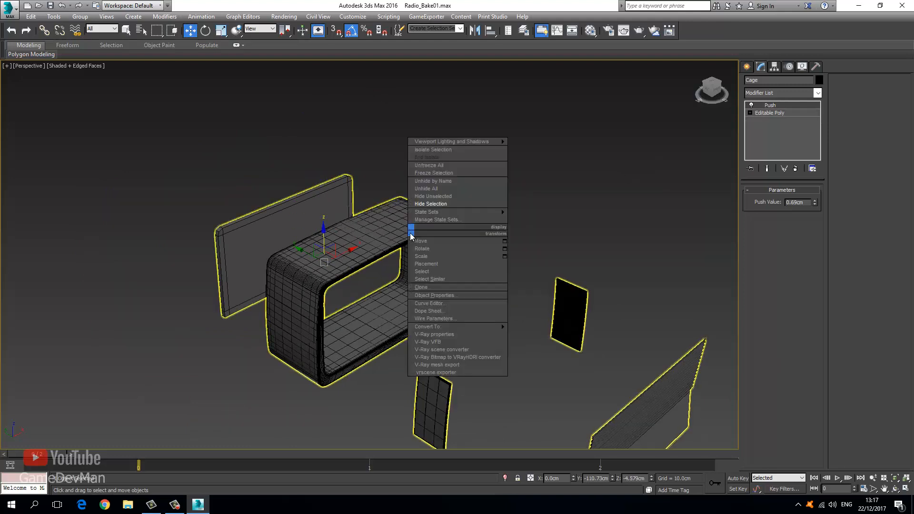
pyautogui.moveTo(481, 327)
pyautogui.click(523, 334)
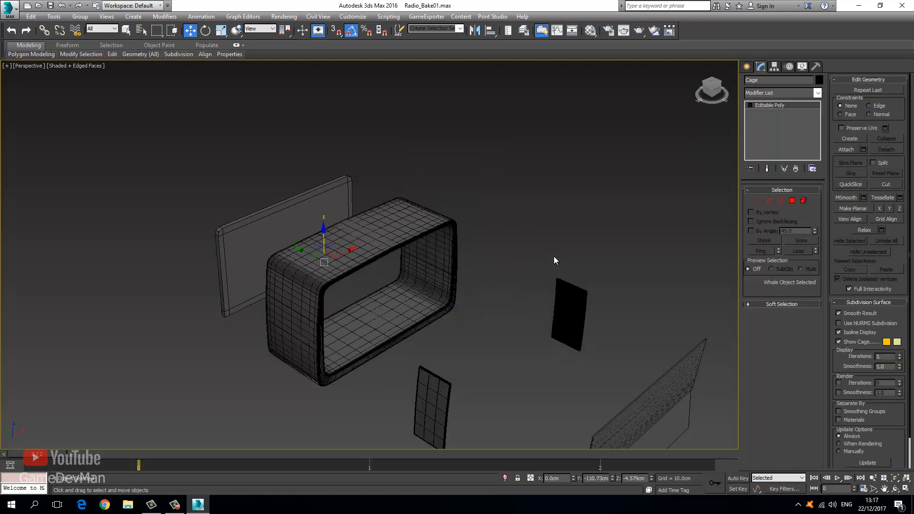
# Check the Cage's polygons in wireframe display and leave the polygon level.
pyautogui.moveTo(571, 238); pyautogui.dragTo(414, 175, button='middle')
pyautogui.click(792, 201)
pyautogui.scroll(-5, 414, 179)
pyautogui.press('F3')
pyautogui.scroll(5, 507, 227)
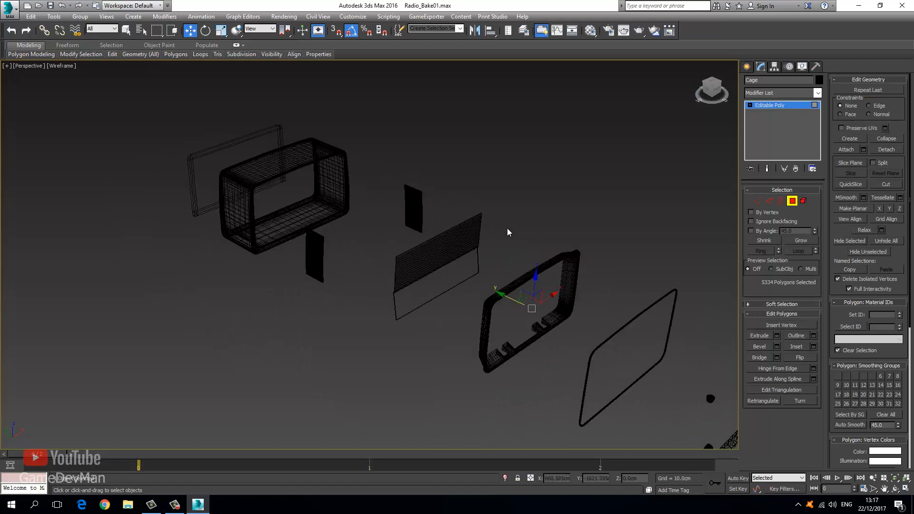
pyautogui.click(771, 106)
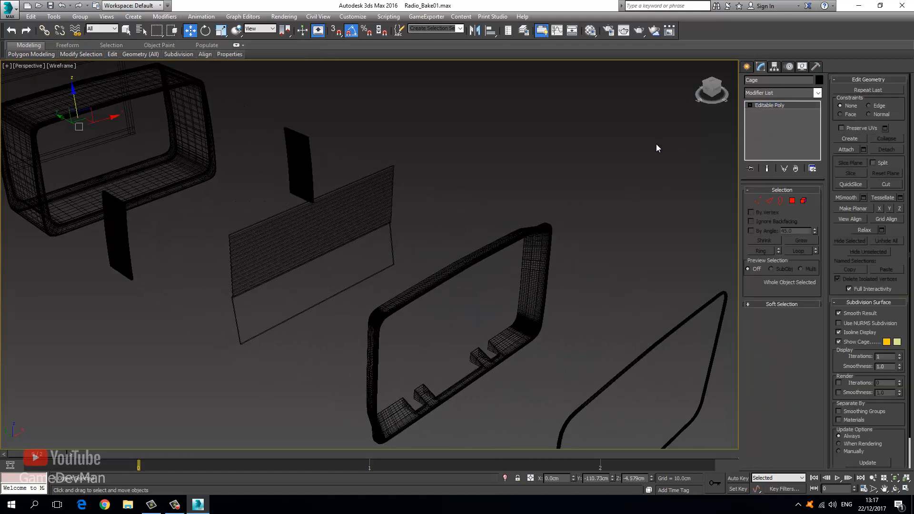
# Select the hidden Cage object by name from the scene's object list and delete it.
pyautogui.click(556, 208)
pyautogui.press('h')
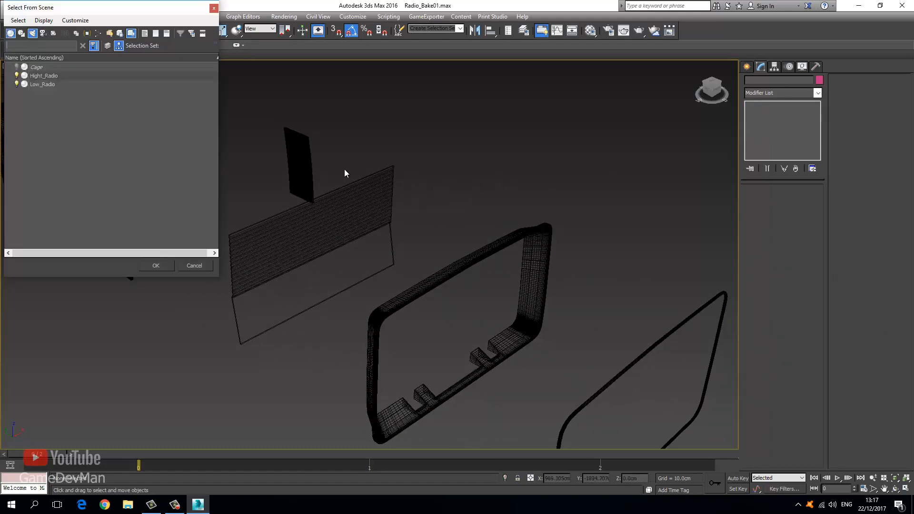
pyautogui.click(47, 67)
pyautogui.click(157, 266)
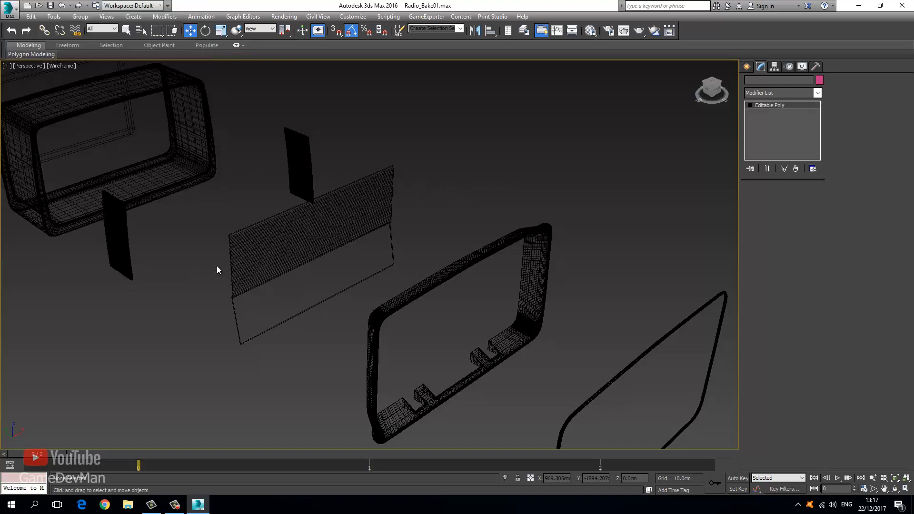
pyautogui.click(319, 242)
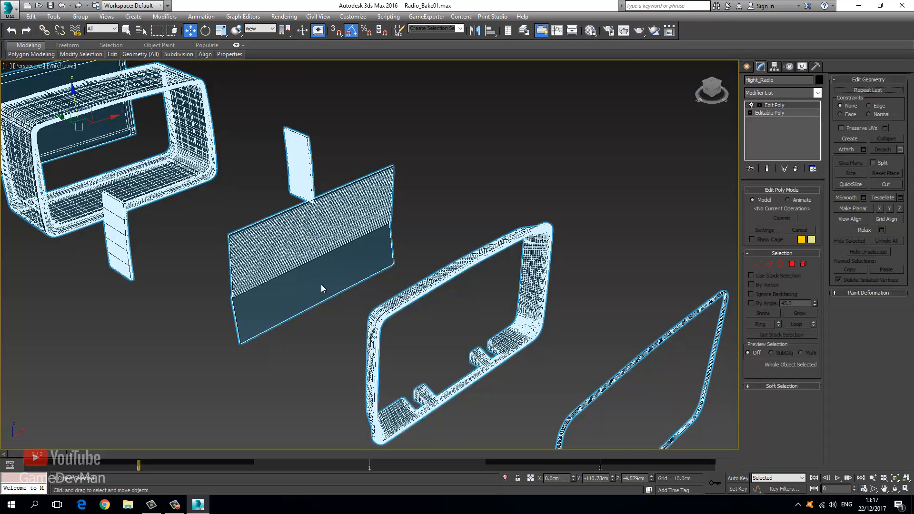
pyautogui.click(783, 95)
pyautogui.scroll(-2, 779, 95)
pyautogui.scroll(-3, 779, 97)
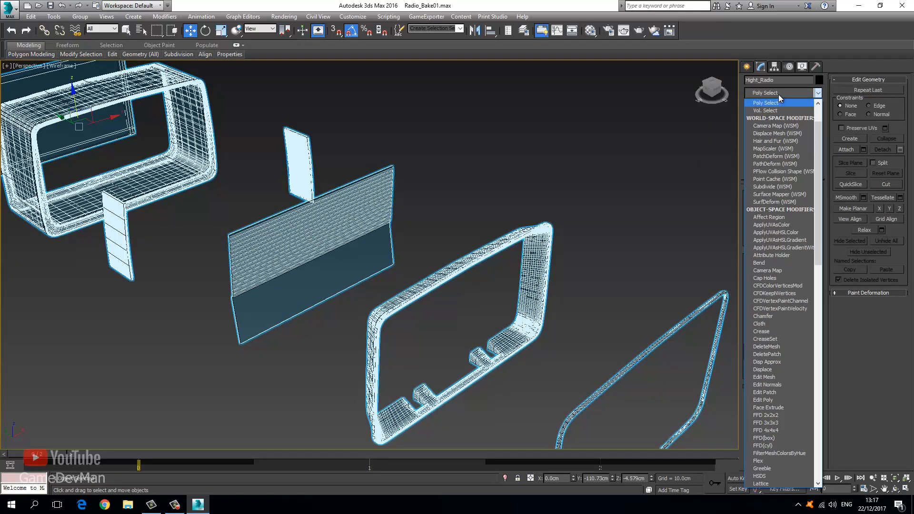
pyautogui.scroll(-20, 779, 97)
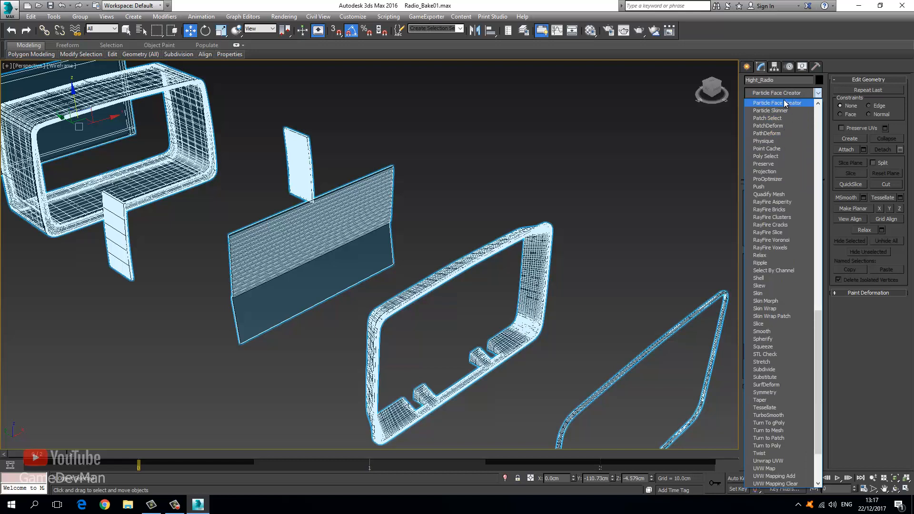
pyautogui.click(773, 171)
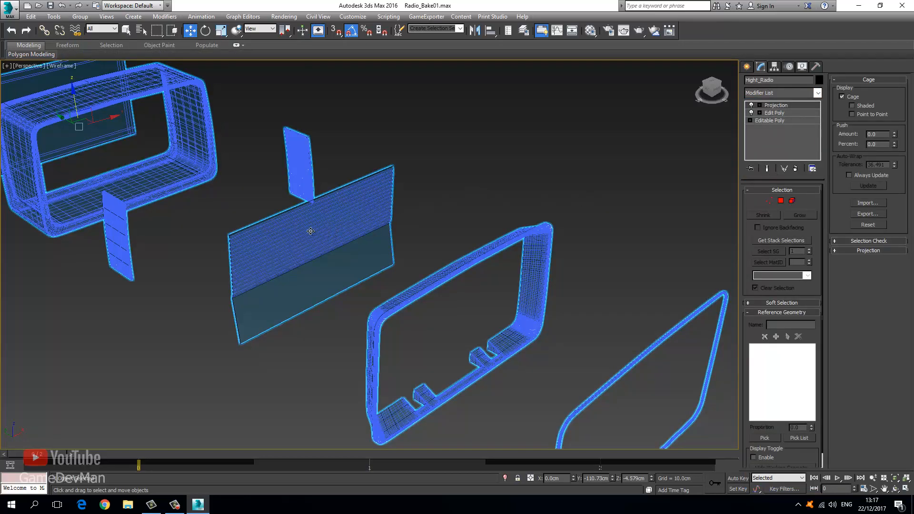
pyautogui.scroll(5, 282, 260)
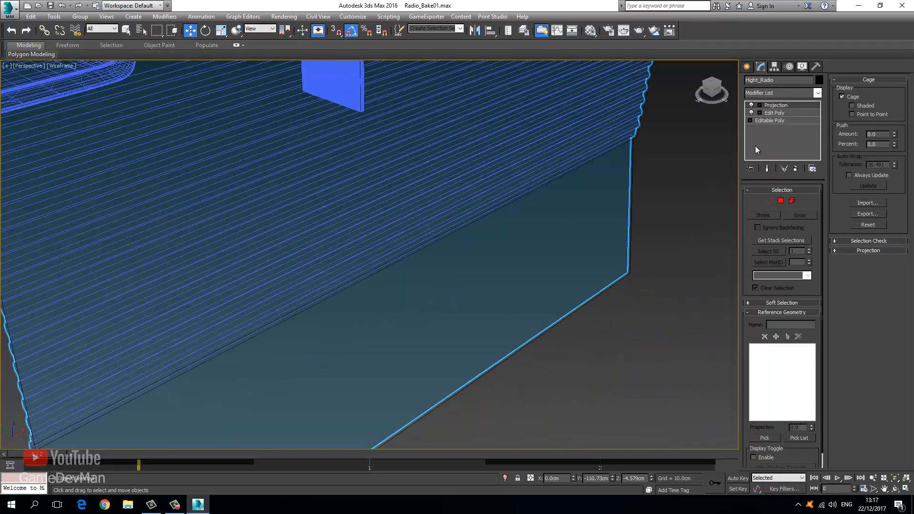
pyautogui.press('Delete')
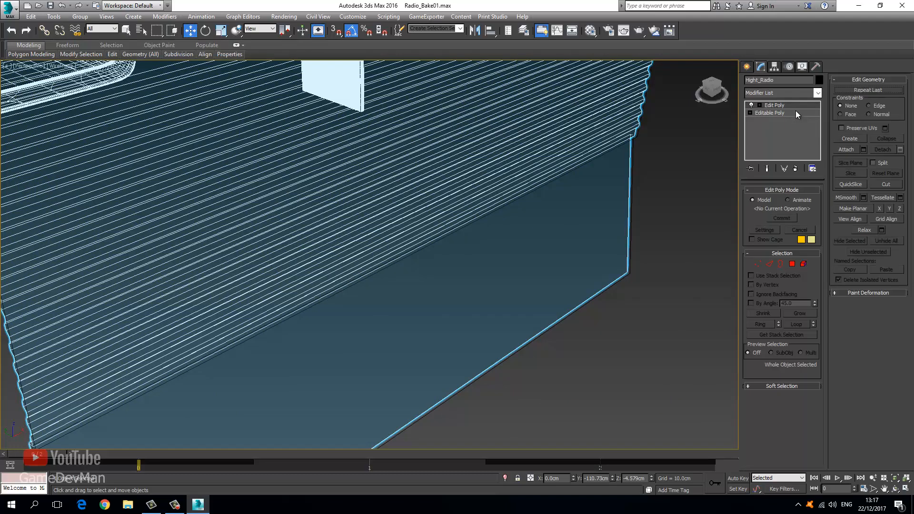
# Clear the Hight_Radio selection and select the Low_Radio mesh that carries the Projection modifier.
pyautogui.click(578, 230)
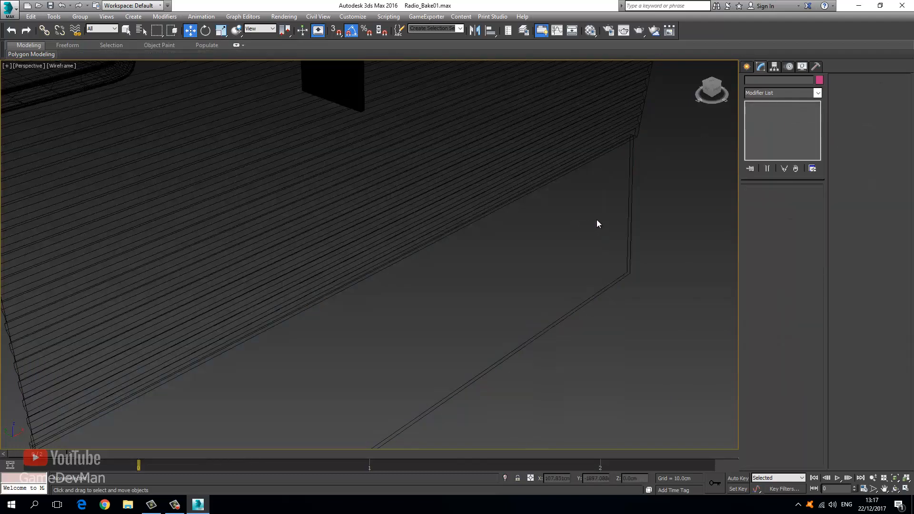
pyautogui.click(629, 213)
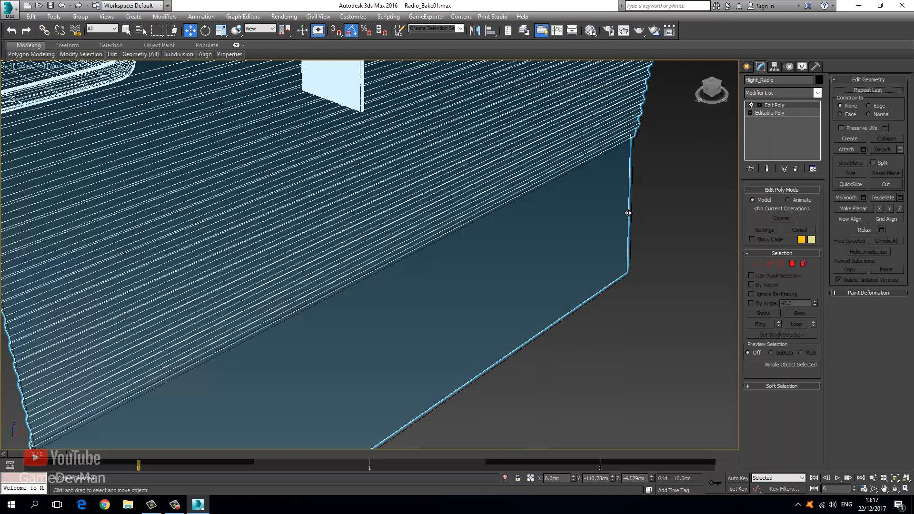
pyautogui.click(551, 330)
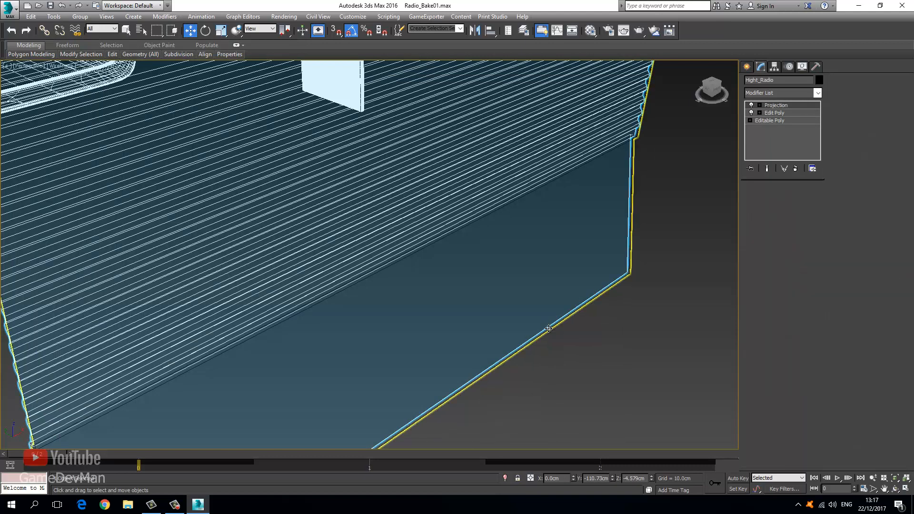
pyautogui.click(781, 200)
pyautogui.scroll(-8, 562, 241)
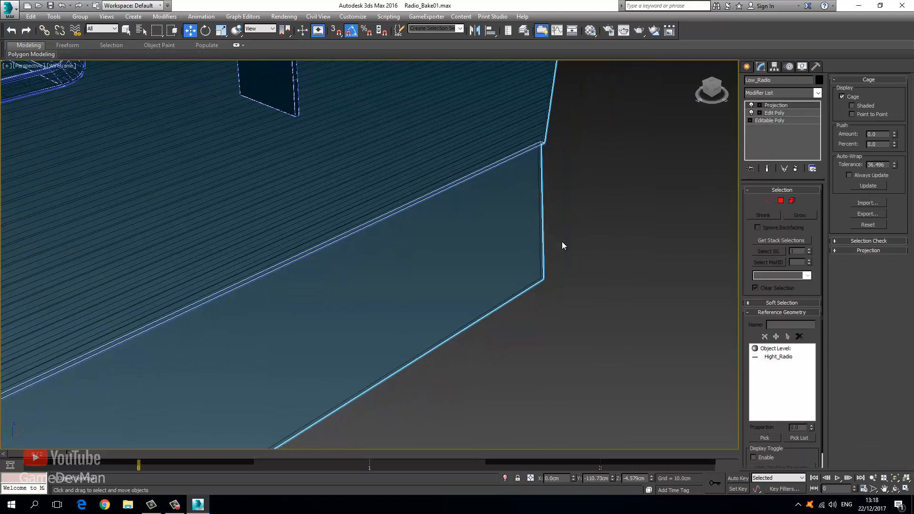
# Examine Low_Radio's projection cage around the separated body, grille and frame pieces in shaded and wireframe display.
pyautogui.press('F3')
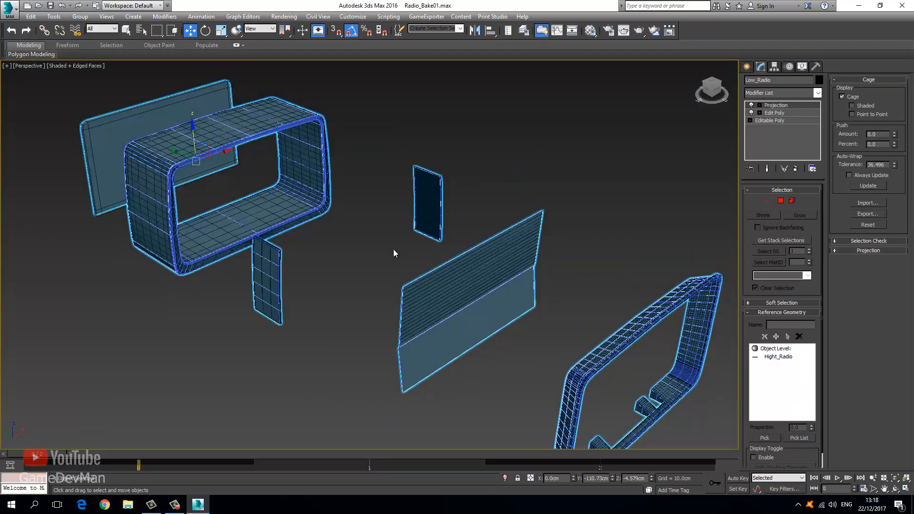
pyautogui.scroll(3, 426, 258)
pyautogui.scroll(3, 457, 248)
pyautogui.moveTo(448, 253)
pyautogui.mouseDown(button='middle')
pyautogui.moveTo(351, 178)
pyautogui.moveTo(333, 125)
pyautogui.moveTo(319, 135)
pyautogui.mouseUp(button='middle')
pyautogui.press('F3')
pyautogui.scroll(-5, 434, 247)
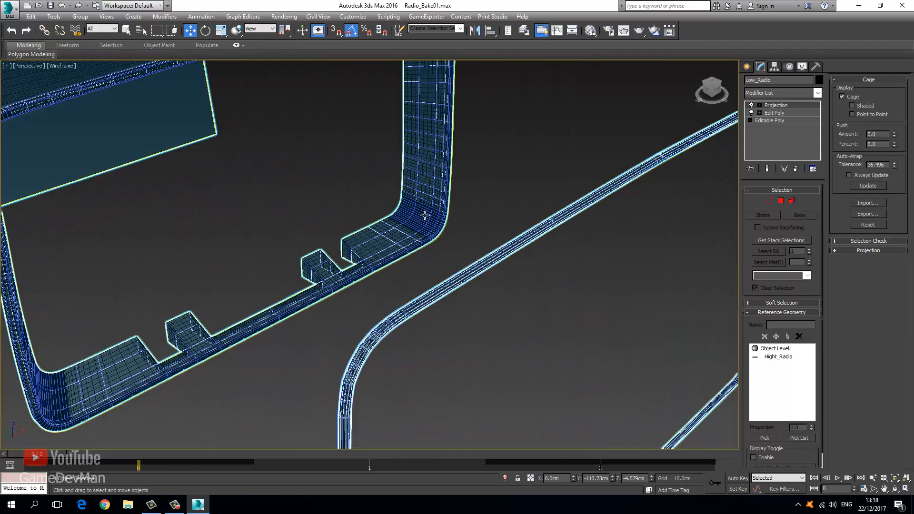
pyautogui.scroll(-4, 483, 237)
pyautogui.moveTo(483, 238); pyautogui.dragTo(469, 229, button='middle')
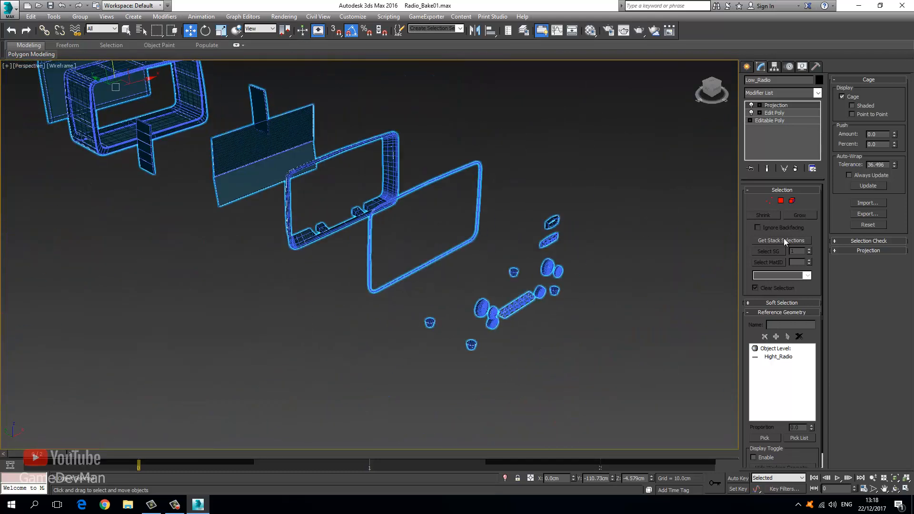
# Export Low_Radio's projection cage as a new object named Cage, and deselect everything.
pyautogui.click(873, 213)
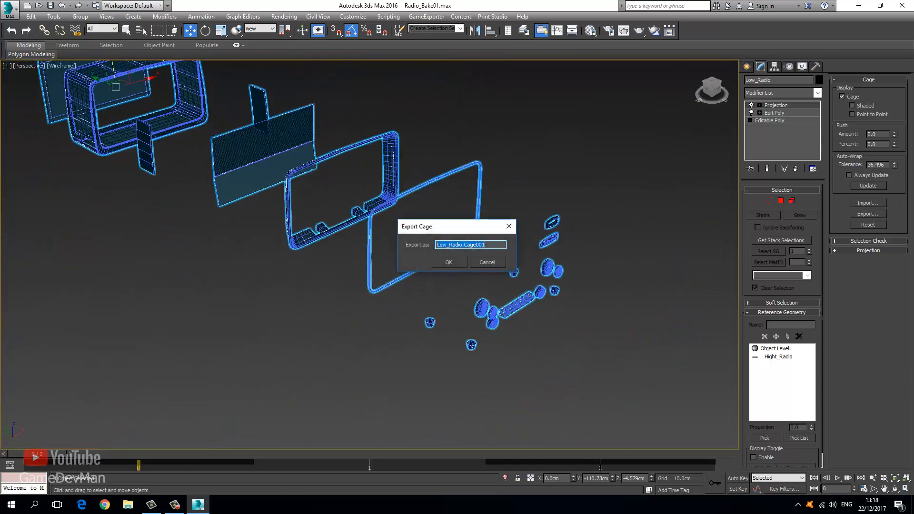
pyautogui.write('Cag')
pyautogui.press('Return')
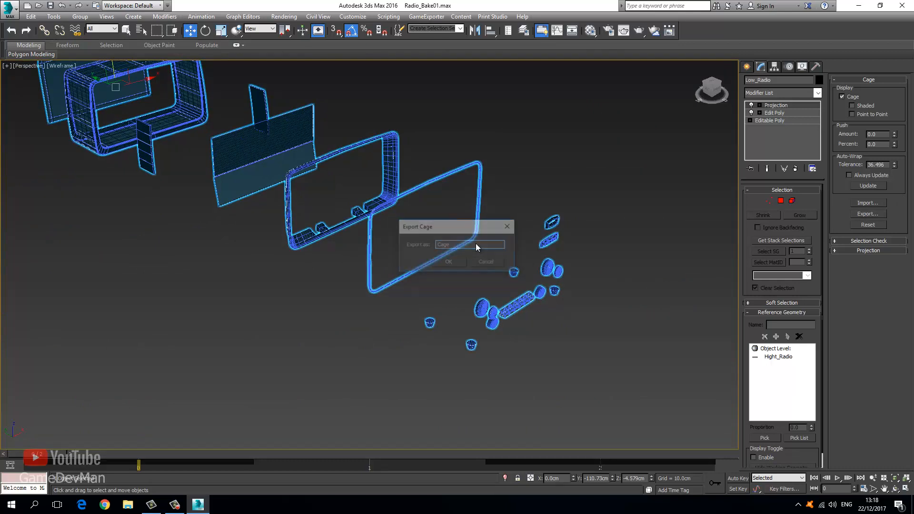
pyautogui.click(636, 163)
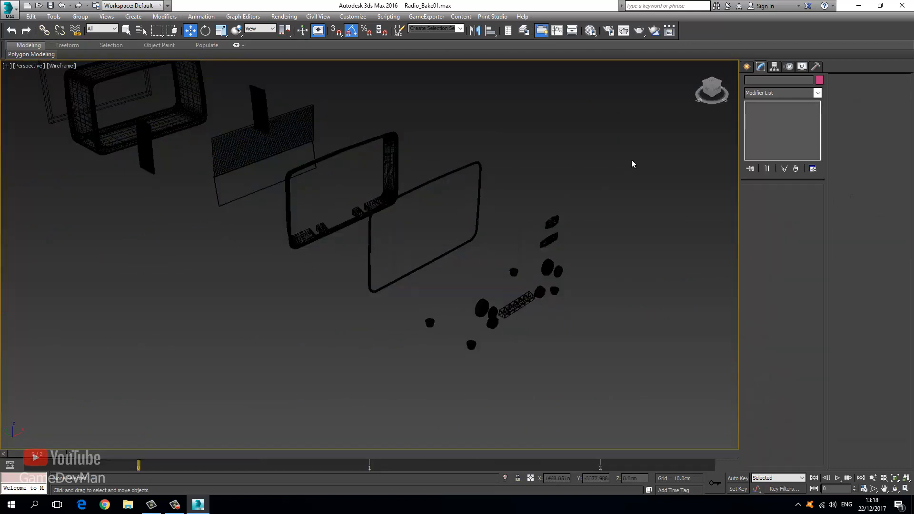
# Select the exported Cage by name, assign it the green 18 - Default material, and return to shaded display.
pyautogui.press('h')
pyautogui.click(41, 68)
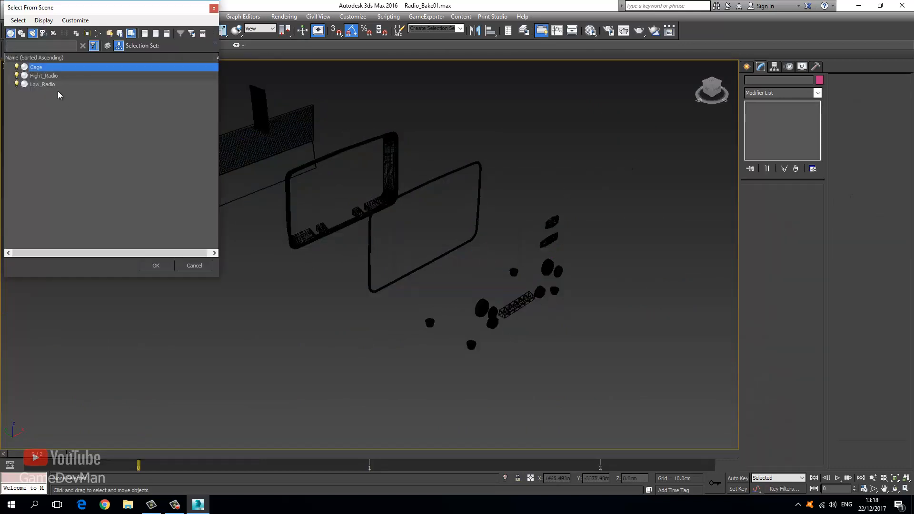
pyautogui.click(155, 268)
pyautogui.press('m')
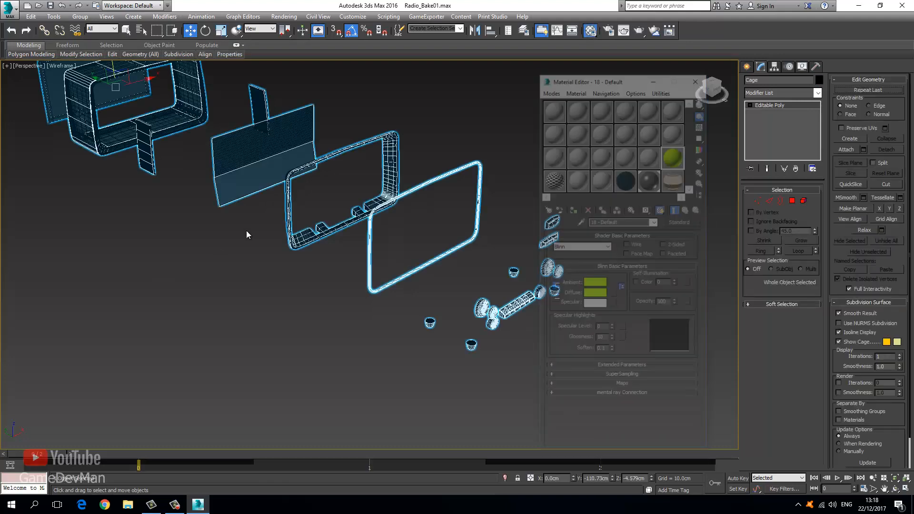
pyautogui.click(573, 210)
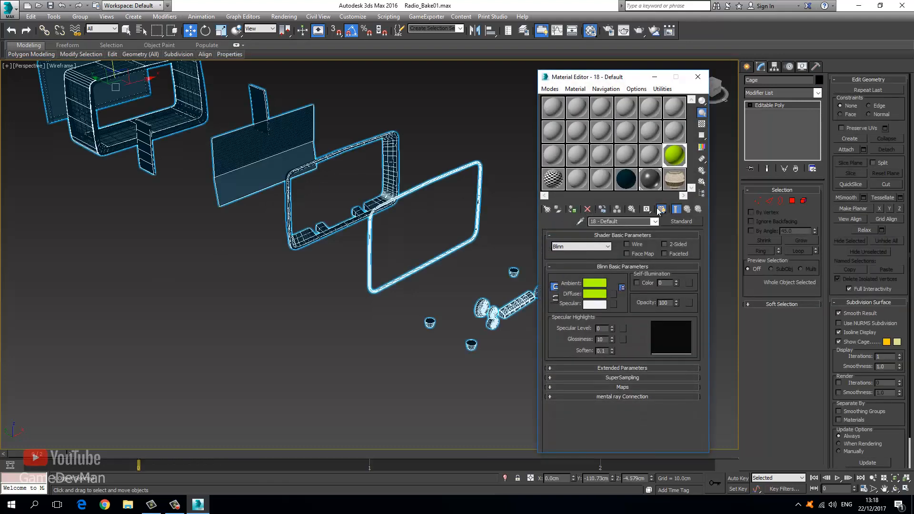
pyautogui.press('F3')
pyautogui.moveTo(475, 245); pyautogui.dragTo(409, 235, button='middle')
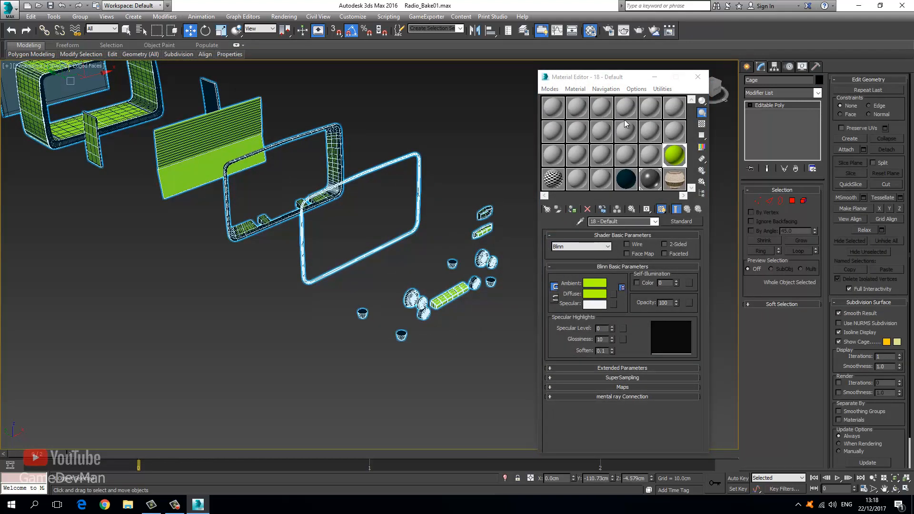
pyautogui.click(706, 79)
pyautogui.click(484, 161)
# Select the Cage and pick its round knob geometry at element level.
pyautogui.scroll(5, 362, 224)
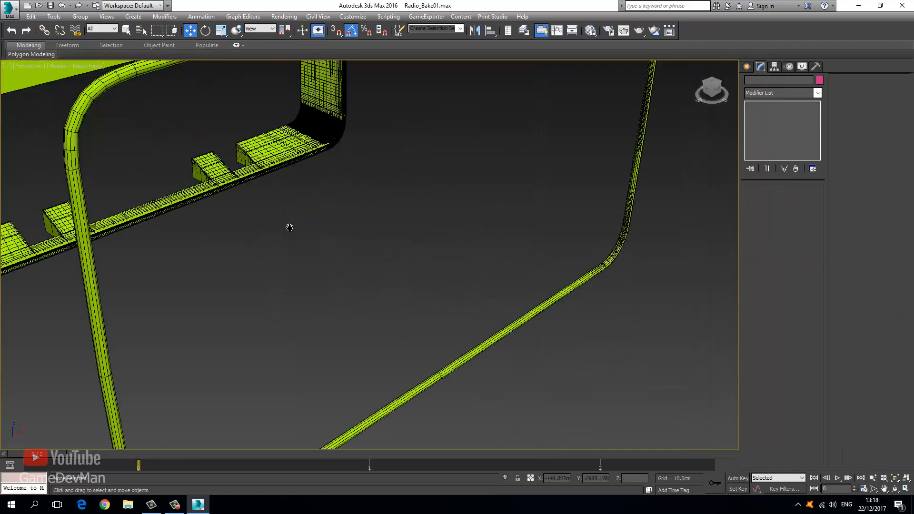
pyautogui.scroll(3, 574, 332)
pyautogui.moveTo(289, 227); pyautogui.dragTo(396, 311, button='middle')
pyautogui.scroll(3, 457, 343)
pyautogui.click(384, 303)
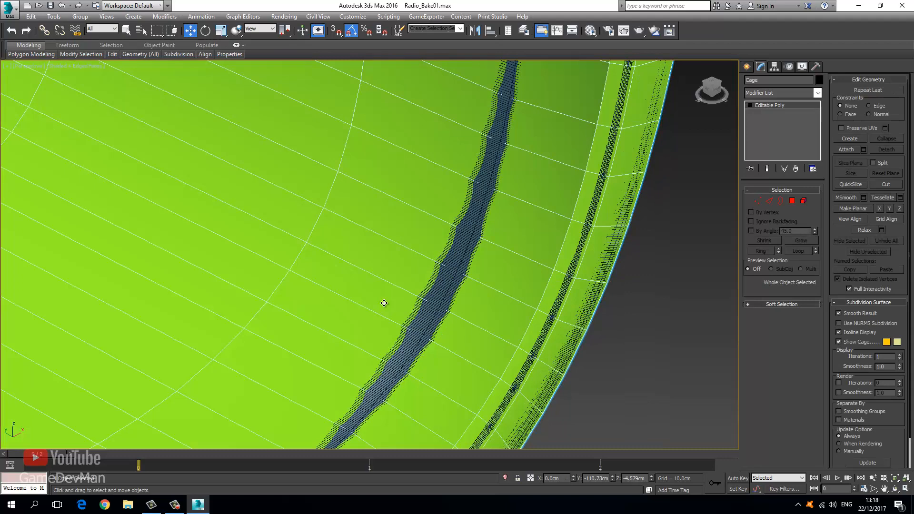
pyautogui.click(804, 201)
pyautogui.click(514, 240)
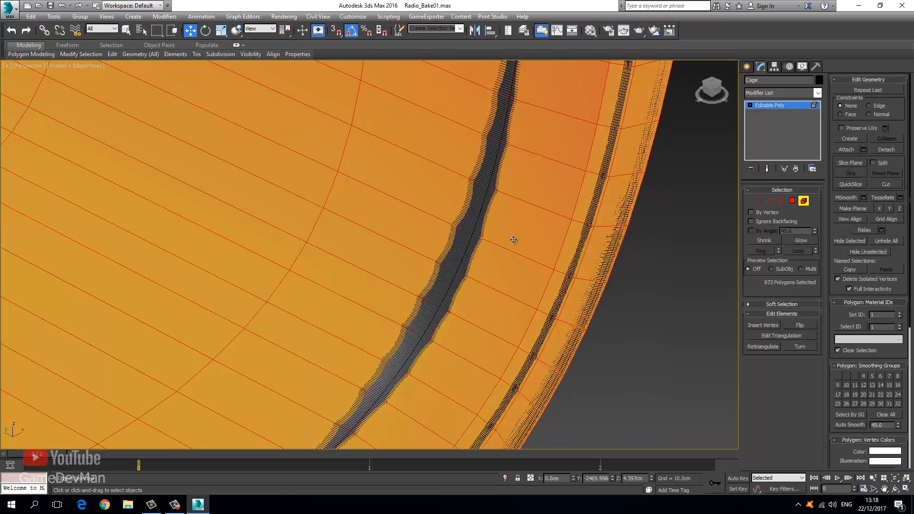
# Apply a Push modifier with a push value of 0.98 cm to the selected Cage elements, and deselect the Cage.
pyautogui.click(797, 90)
pyautogui.press('p')
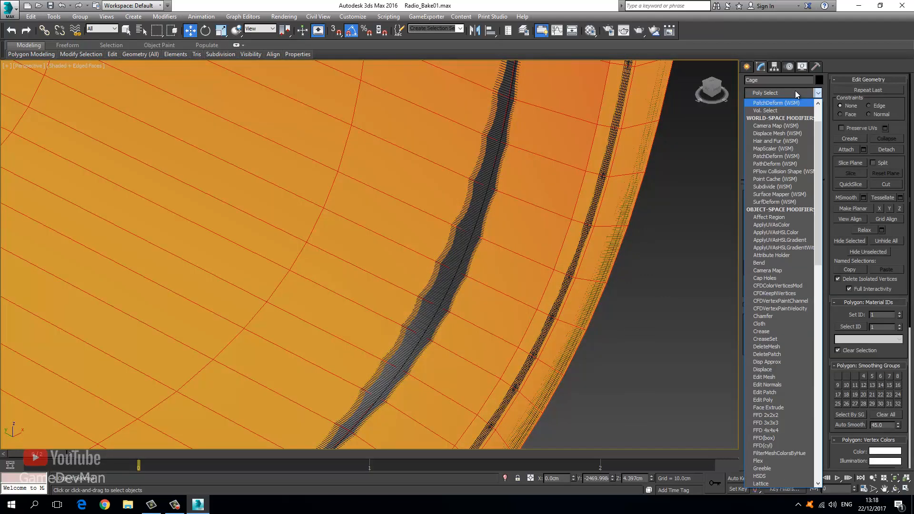
pyautogui.press('p')
pyautogui.press('p')
pyautogui.press('p')
pyautogui.press('p')
pyautogui.press('p')
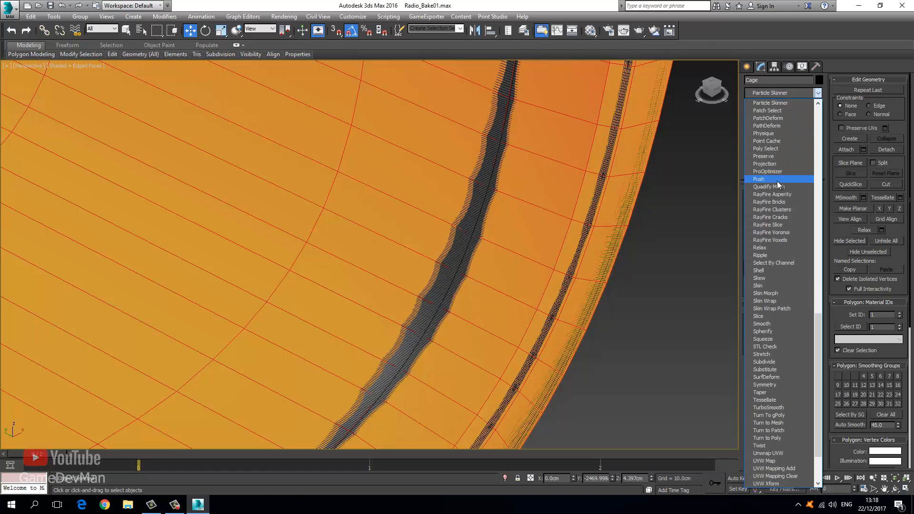
pyautogui.click(778, 180)
pyautogui.moveTo(816, 203); pyautogui.dragTo(779, 98)
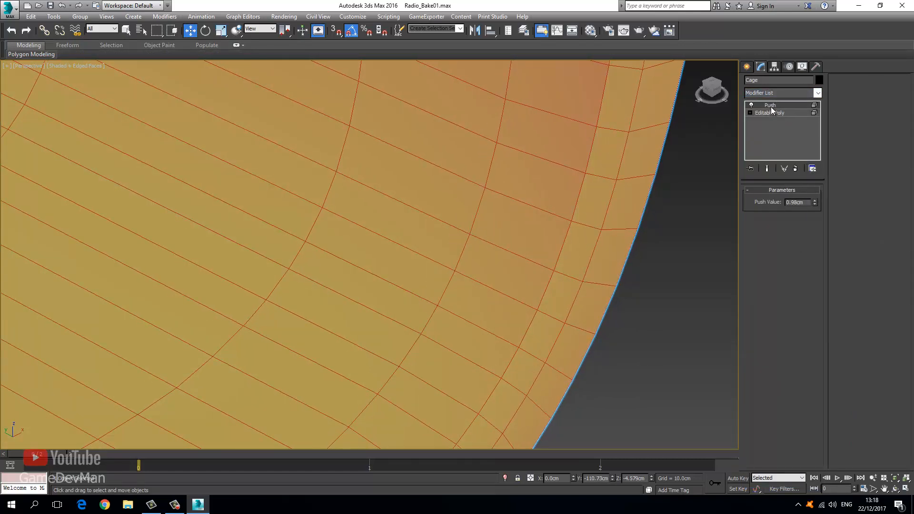
pyautogui.click(682, 208)
pyautogui.scroll(-5, 652, 212)
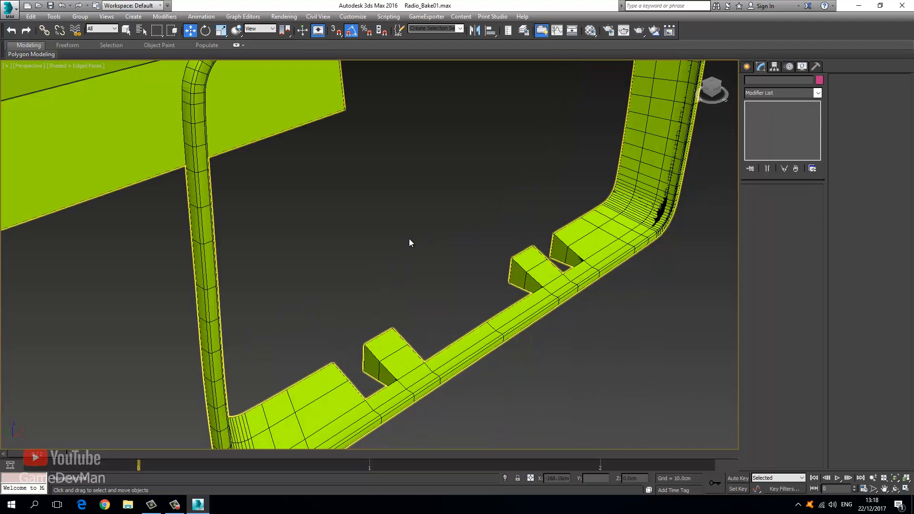
# Examine the radio housing and its side panel, and select the Cage.
pyautogui.moveTo(410, 243); pyautogui.dragTo(657, 363, button='middle')
pyautogui.moveTo(471, 274); pyautogui.dragTo(452, 321, button='middle')
pyautogui.moveTo(343, 318); pyautogui.dragTo(422, 302, button='middle')
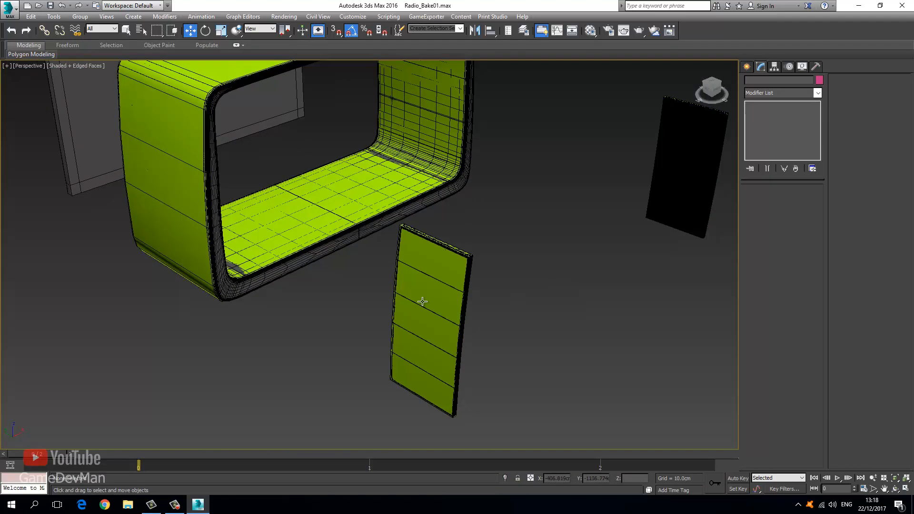
pyautogui.scroll(4, 423, 301)
pyautogui.click(423, 296)
pyautogui.scroll(-5, 566, 233)
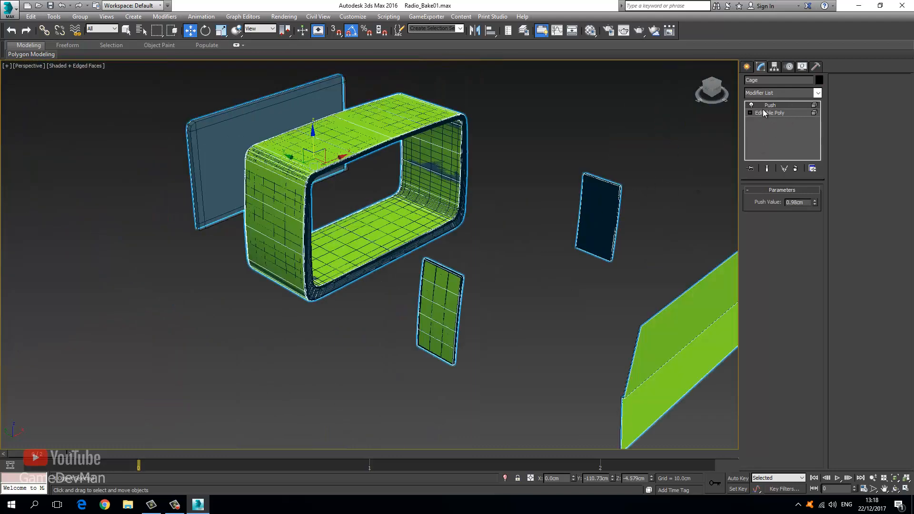
# Try to select the Cage's two separate side panels beneath the Push modifier at polygon and element level.
pyautogui.click(751, 113)
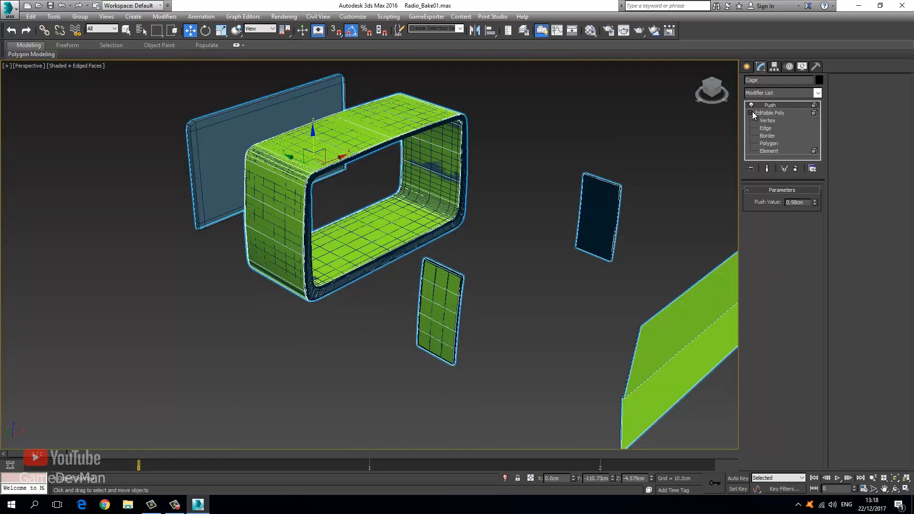
pyautogui.click(778, 142)
pyautogui.moveTo(559, 161); pyautogui.dragTo(642, 274)
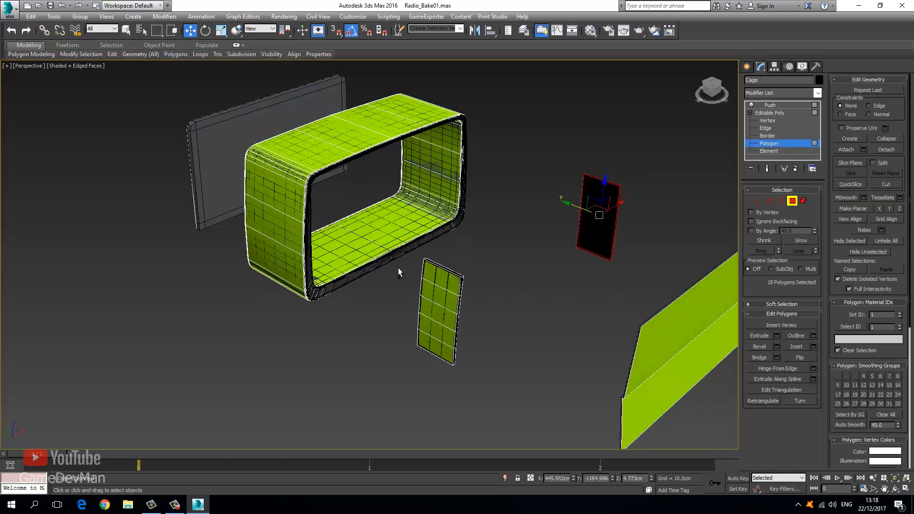
pyautogui.keyDown('ctrl'); pyautogui.moveTo(403, 253); pyautogui.dragTo(457, 328); pyautogui.keyUp('ctrl')
pyautogui.rightClick(457, 328)
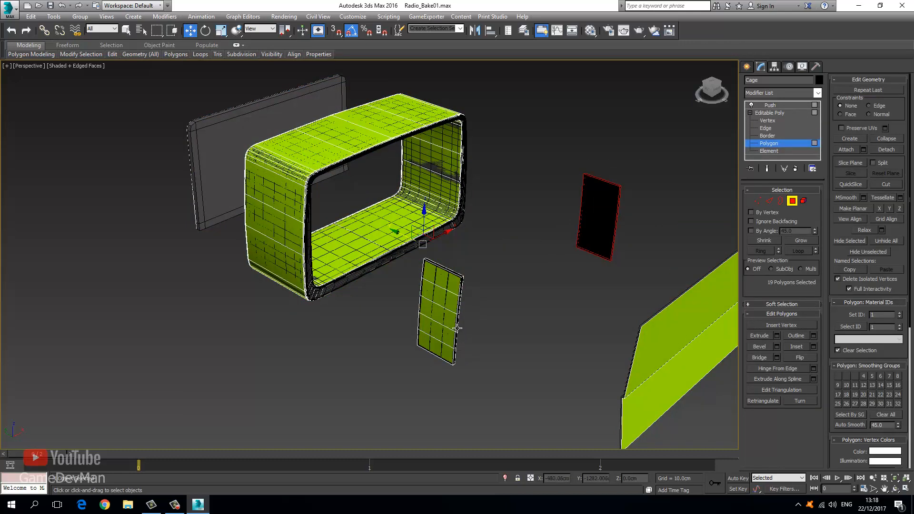
pyautogui.keyDown('ctrl'); pyautogui.click(450, 323); pyautogui.keyUp('ctrl')
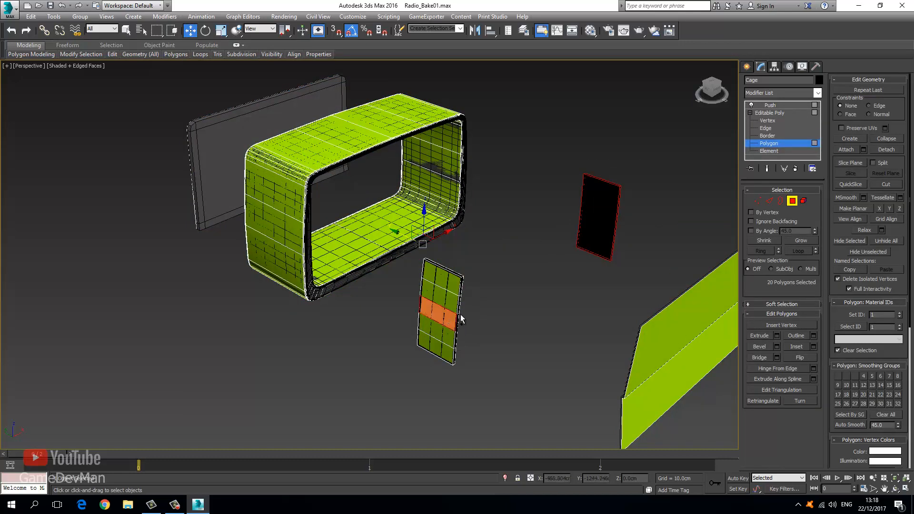
pyautogui.click(805, 201)
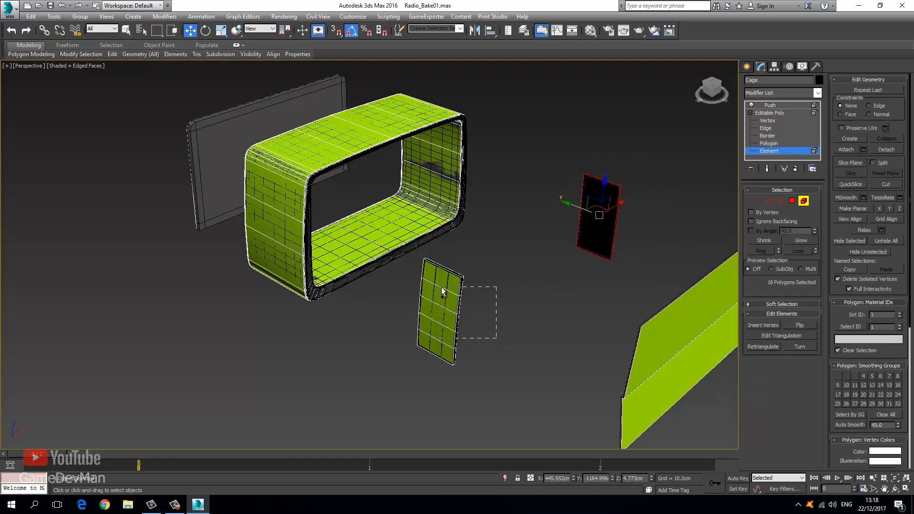
pyautogui.keyDown('ctrl'); pyautogui.moveTo(442, 291); pyautogui.dragTo(443, 291); pyautogui.keyUp('ctrl')
# Clear the sub-object level so the Push affects the whole Cage, and convert the Cage to Editable Poly.
pyautogui.click(772, 113)
pyautogui.click(770, 105)
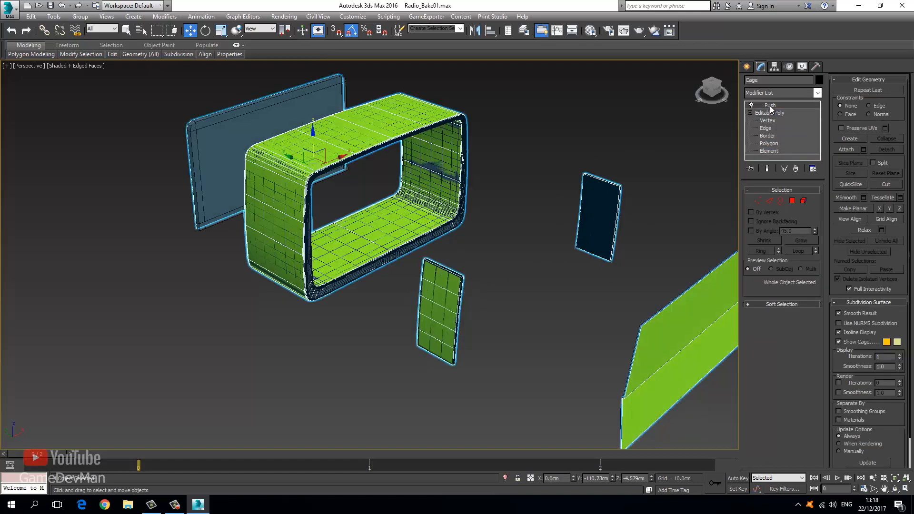
pyautogui.moveTo(816, 201); pyautogui.dragTo(809, 174)
pyautogui.rightClick(810, 173)
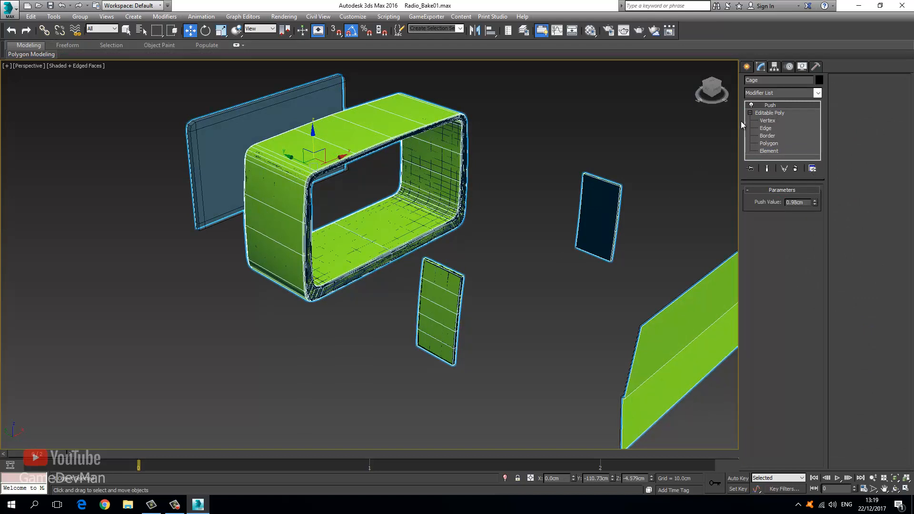
pyautogui.rightClick(536, 281)
pyautogui.moveTo(524, 400)
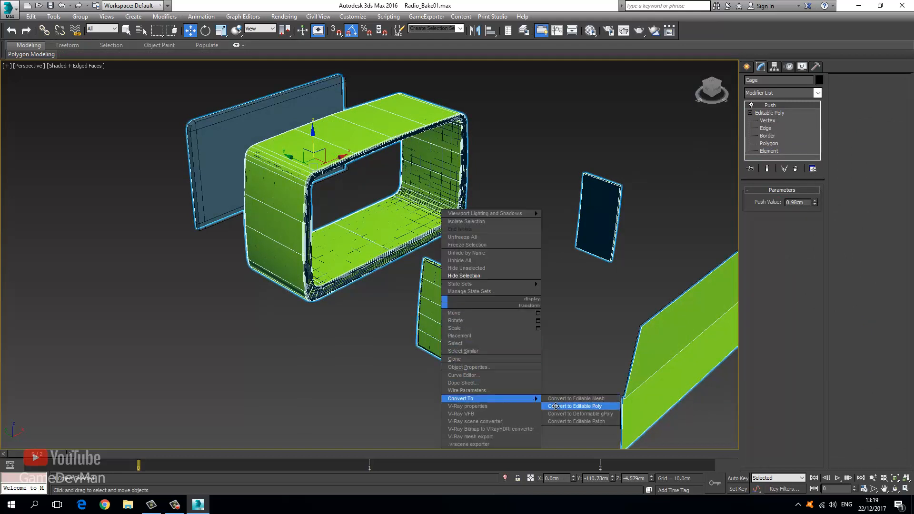
pyautogui.click(581, 406)
# Select the five outer-face polygons of the Cage's near side panel and move them slightly outward along X.
pyautogui.click(803, 201)
pyautogui.click(444, 284)
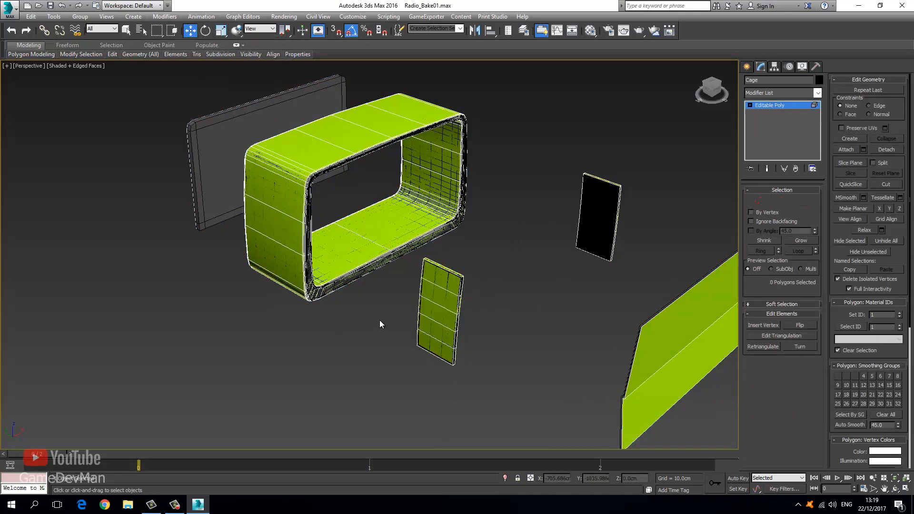
pyautogui.scroll(5, 381, 316)
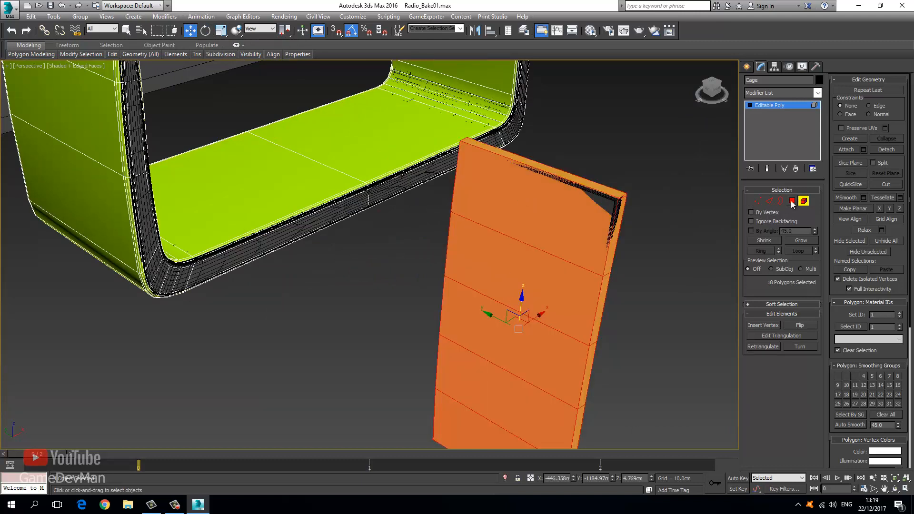
pyautogui.click(792, 201)
pyautogui.click(574, 217)
pyautogui.keyDown('ctrl'); pyautogui.click(527, 305); pyautogui.keyUp('ctrl')
pyautogui.keyDown('ctrl'); pyautogui.click(519, 351); pyautogui.keyUp('ctrl')
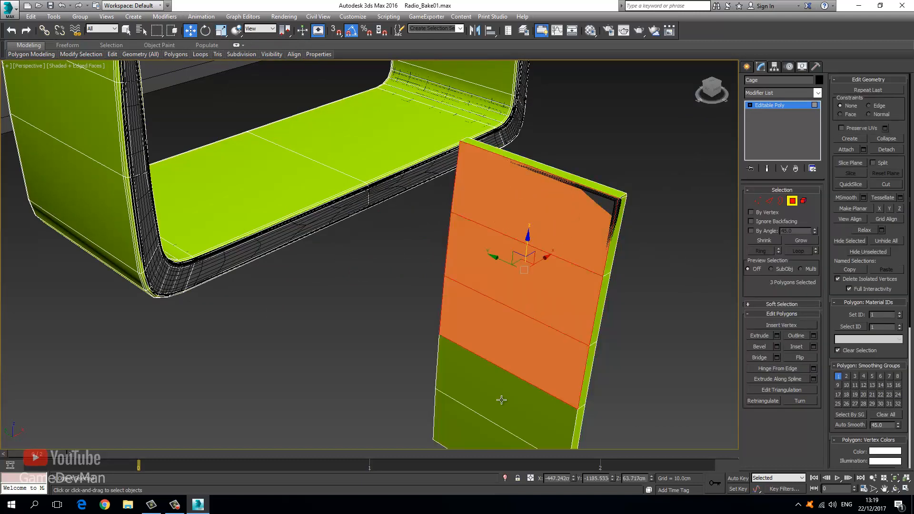
pyautogui.keyDown('ctrl'); pyautogui.click(502, 400); pyautogui.keyUp('ctrl')
pyautogui.keyDown('ctrl'); pyautogui.click(469, 422); pyautogui.keyUp('ctrl')
pyautogui.moveTo(534, 323); pyautogui.dragTo(527, 324)
# Select the five outer-face polygons of the opposite side panel and move them slightly outward along X.
pyautogui.scroll(-5, 549, 309)
pyautogui.moveTo(549, 310); pyautogui.dragTo(445, 318, button='middle')
pyautogui.keyDown('alt'); pyautogui.moveTo(403, 233); pyautogui.dragTo(339, 242, button='middle'); pyautogui.keyUp('alt')
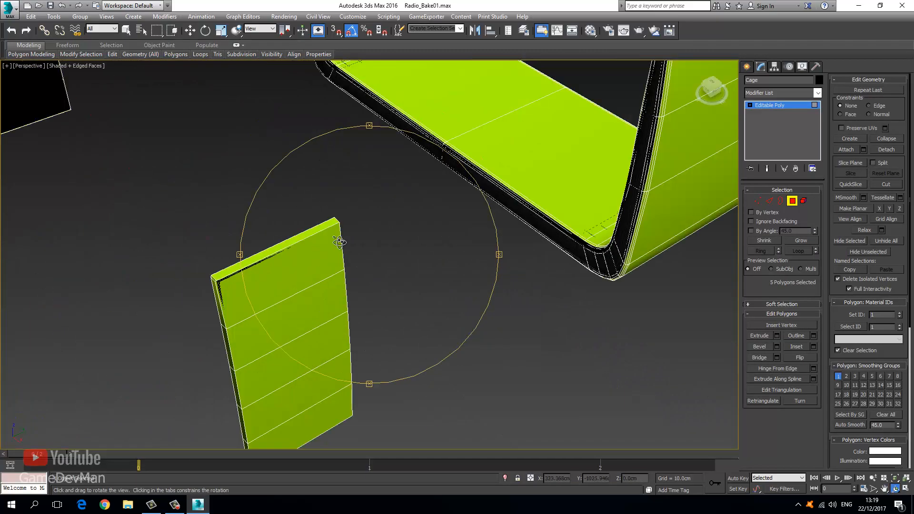
pyautogui.click(190, 31)
pyautogui.click(266, 268)
pyautogui.keyDown('ctrl'); pyautogui.click(275, 322); pyautogui.keyUp('ctrl')
pyautogui.keyDown('ctrl'); pyautogui.click(281, 367); pyautogui.keyUp('ctrl')
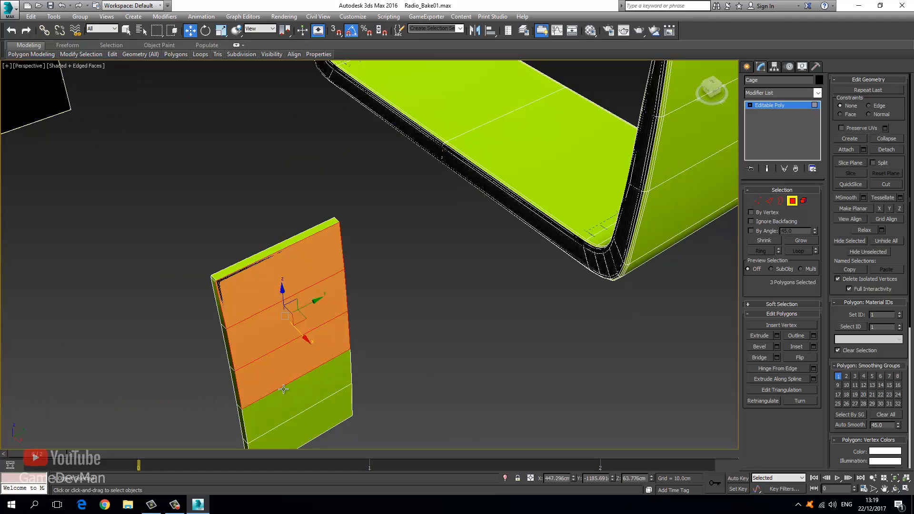
pyautogui.keyDown('ctrl'); pyautogui.click(283, 390); pyautogui.keyUp('ctrl')
pyautogui.keyDown('ctrl'); pyautogui.click(296, 419); pyautogui.keyUp('ctrl')
pyautogui.press('z')
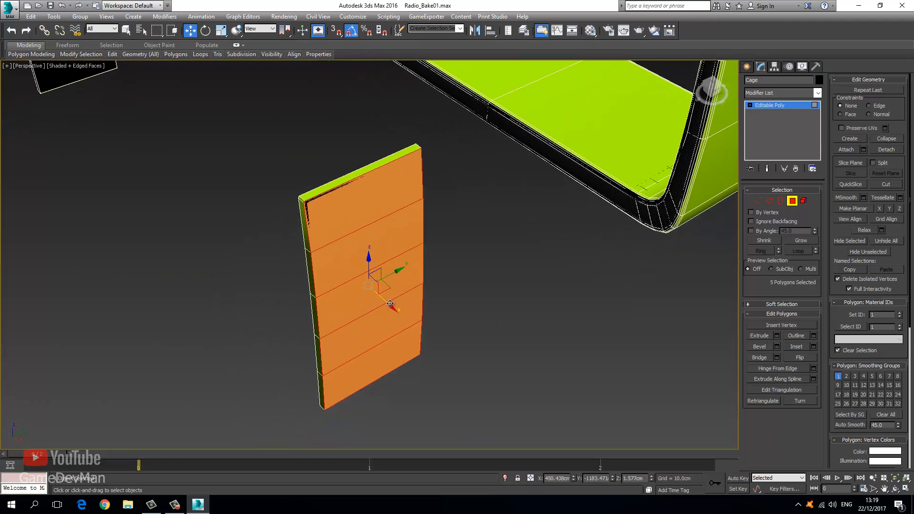
pyautogui.moveTo(390, 303); pyautogui.dragTo(395, 307)
# In the Top view, select the vertices along the housing's front edge, move them slightly outward along Y, and leave vertex level.
pyautogui.moveTo(382, 264); pyautogui.dragTo(254, 366, button='middle')
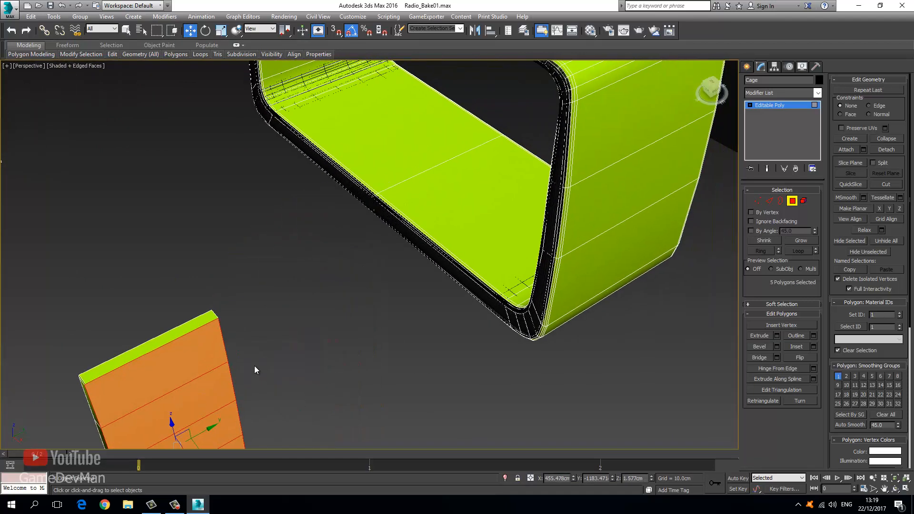
pyautogui.scroll(-5, 267, 353)
pyautogui.hotkey('ctrl', 'r')
pyautogui.moveTo(364, 211); pyautogui.dragTo(375, 238)
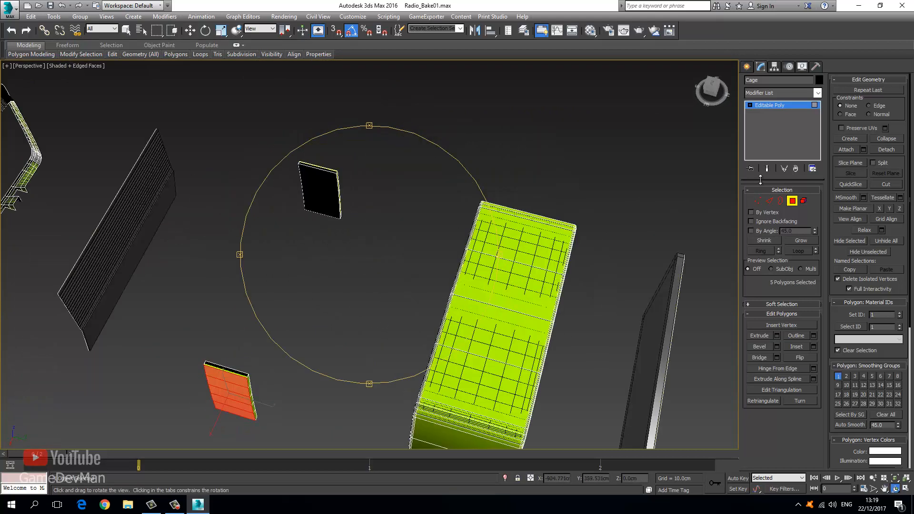
pyautogui.click(758, 201)
pyautogui.press('w')
pyautogui.press('t')
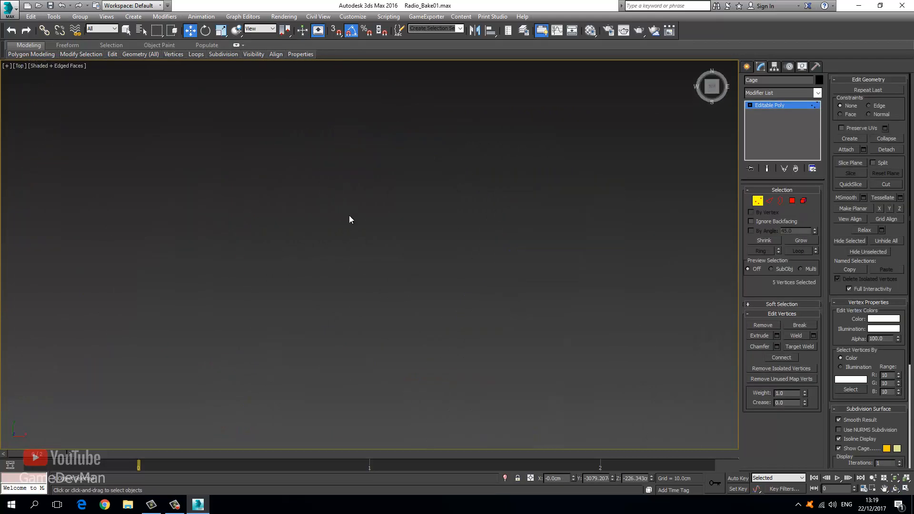
pyautogui.scroll(-10, 272, 219)
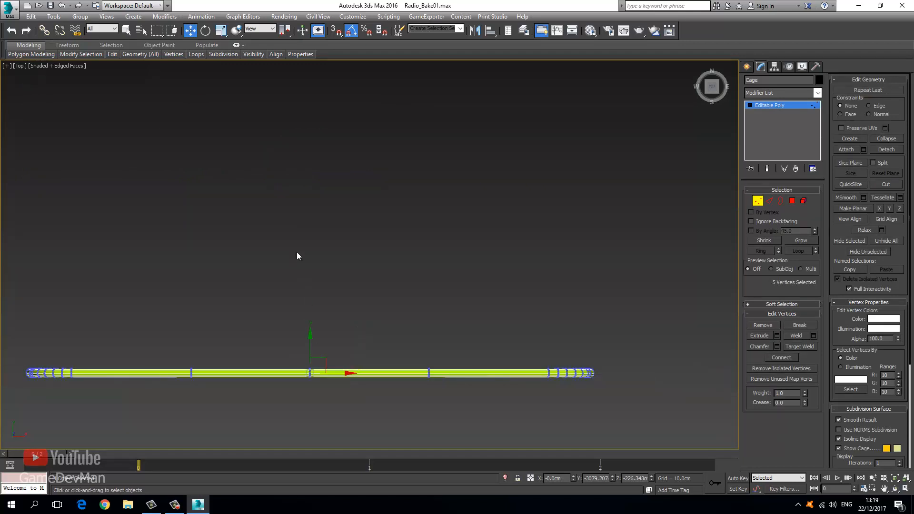
pyautogui.moveTo(298, 255); pyautogui.dragTo(305, 366, button='middle')
pyautogui.scroll(8, 266, 163)
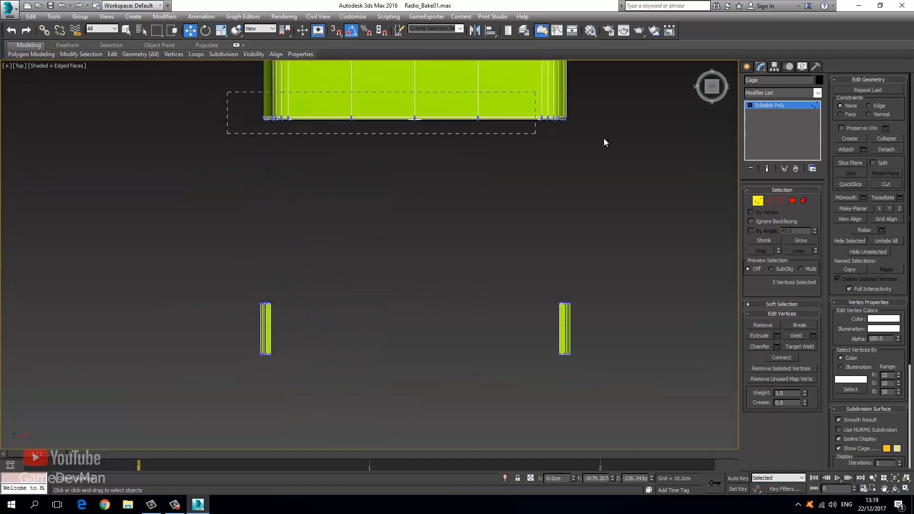
pyautogui.moveTo(604, 142); pyautogui.dragTo(608, 143)
pyautogui.moveTo(406, 148); pyautogui.dragTo(422, 265, button='middle')
pyautogui.scroll(8, 424, 238)
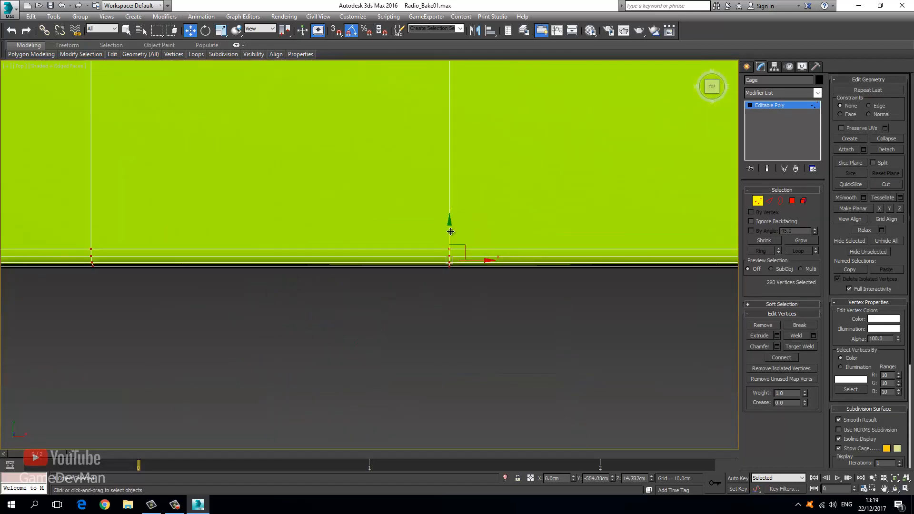
pyautogui.moveTo(451, 232); pyautogui.dragTo(451, 242)
pyautogui.click(785, 105)
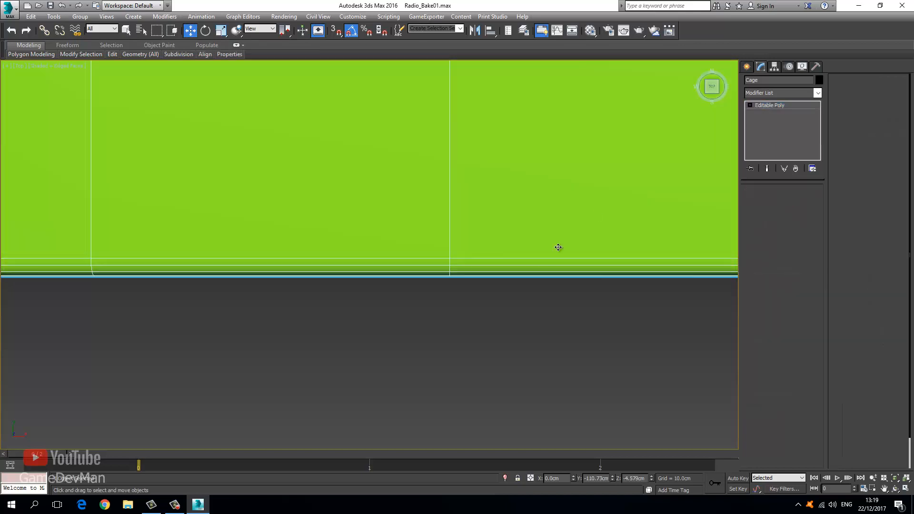
# Return to the Perspective view and examine the Cage's housing, frames and small parts for high-poly surface showing through.
pyautogui.scroll(-10, 559, 247)
pyautogui.press('p')
pyautogui.hotkey('ctrl', 'r')
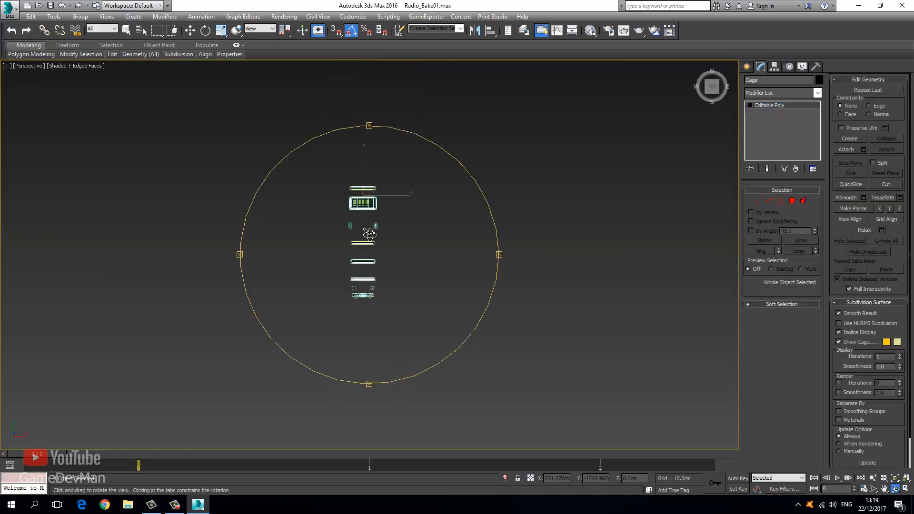
pyautogui.moveTo(370, 233)
pyautogui.mouseDown()
pyautogui.moveTo(392, 204)
pyautogui.moveTo(405, 224)
pyautogui.moveTo(384, 238)
pyautogui.moveTo(343, 147)
pyautogui.moveTo(318, 194)
pyautogui.moveTo(356, 228)
pyautogui.mouseUp()
pyautogui.scroll(6, 332, 238)
pyautogui.scroll(5, 357, 228)
pyautogui.moveTo(272, 208); pyautogui.dragTo(312, 226)
pyautogui.scroll(-8, 324, 195)
pyautogui.moveTo(421, 233); pyautogui.dragTo(425, 258)
pyautogui.scroll(6, 388, 233)
pyautogui.scroll(-6, 388, 232)
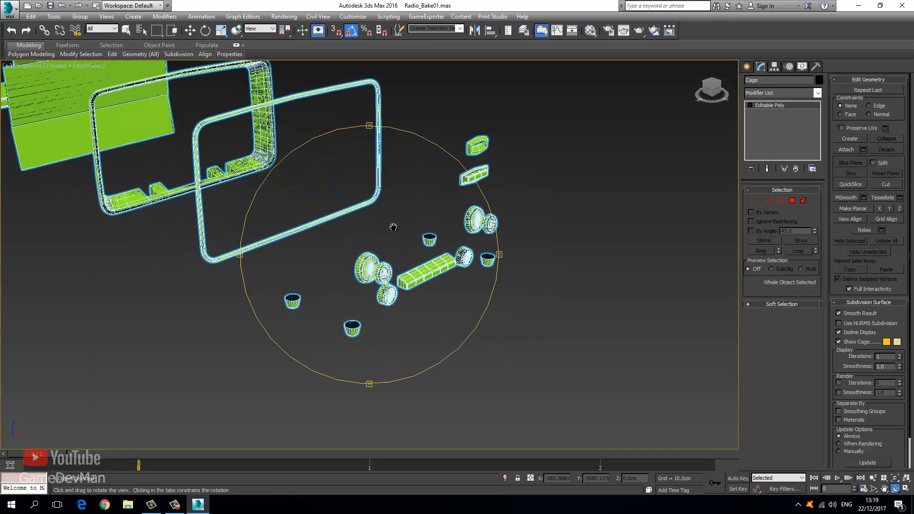
pyautogui.scroll(8, 357, 275)
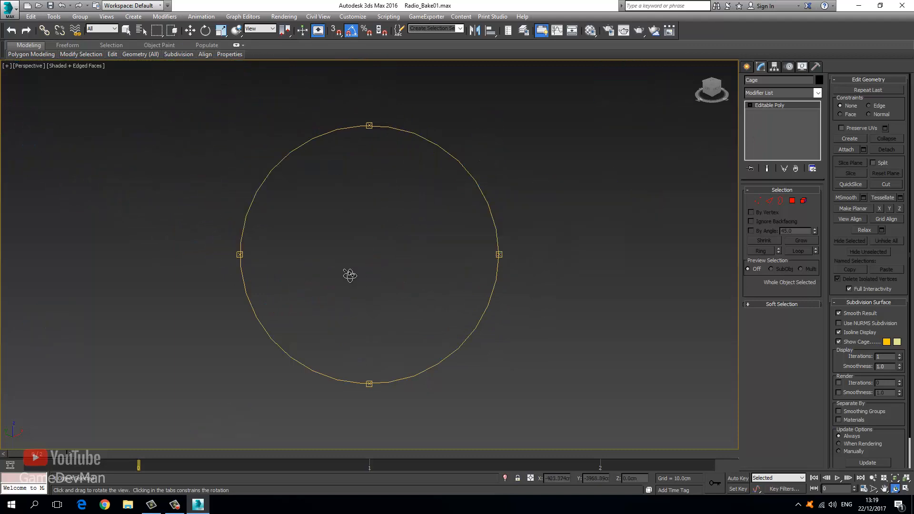
pyautogui.scroll(-3, 364, 276)
pyautogui.moveTo(365, 275); pyautogui.dragTo(524, 310, button='middle')
# Reselect the Cage and check its knobs, feet and button bar up close for full coverage.
pyautogui.click(191, 31)
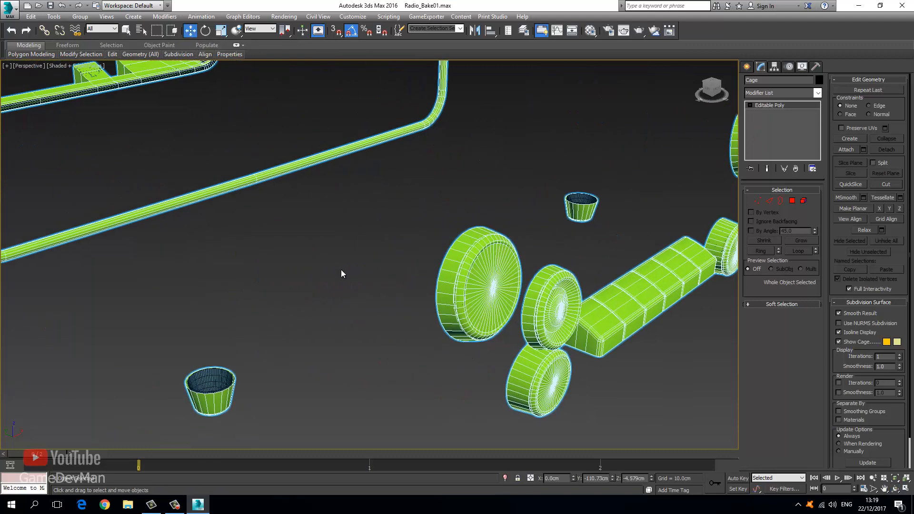
pyautogui.click(341, 273)
pyautogui.click(476, 267)
pyautogui.press('z')
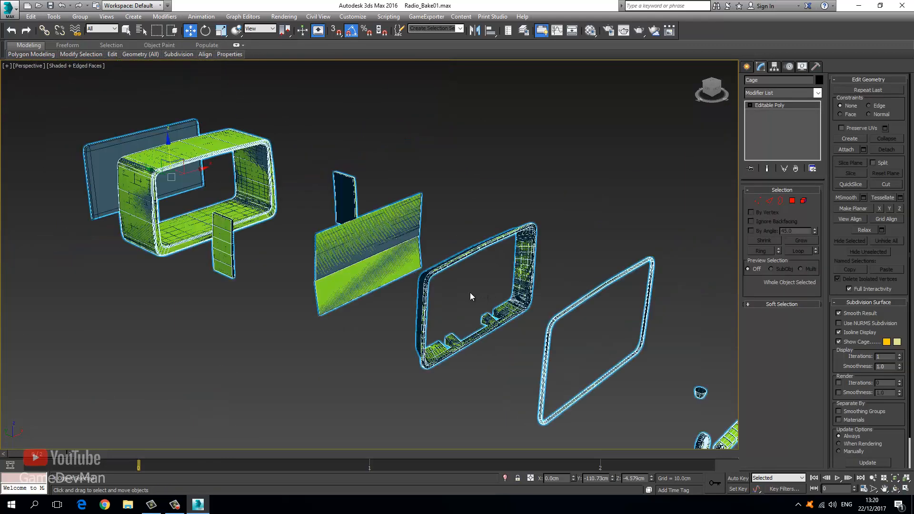
pyautogui.scroll(2, 438, 292)
pyautogui.scroll(5, 407, 295)
pyautogui.moveTo(409, 302); pyautogui.dragTo(305, 294, button='middle')
pyautogui.scroll(8, 381, 295)
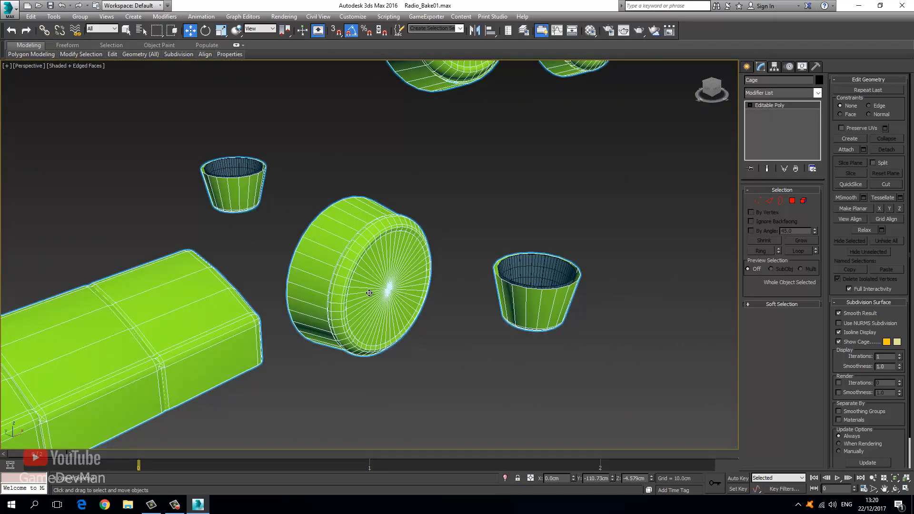
pyautogui.moveTo(507, 288); pyautogui.dragTo(479, 363, button='middle')
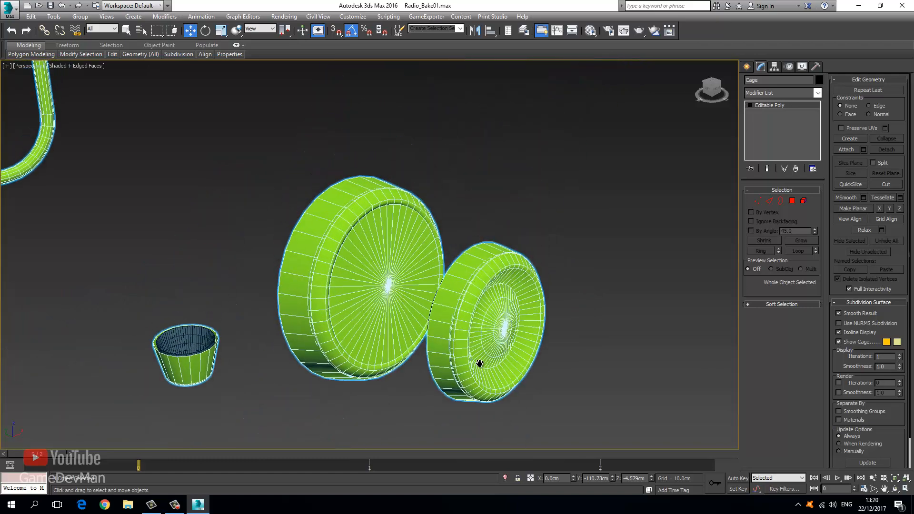
pyautogui.scroll(-10, 362, 306)
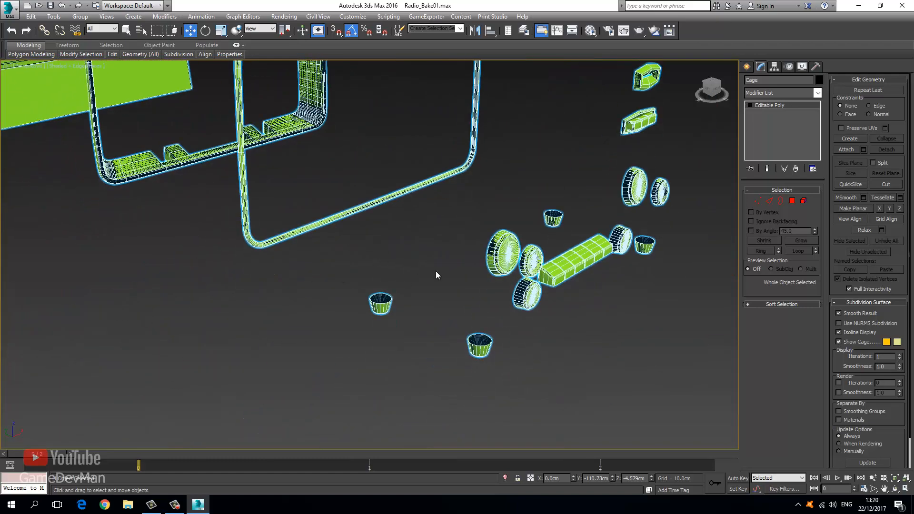
# Deselect the Cage and select Low_Radio by name.
pyautogui.click(434, 269)
pyautogui.moveTo(434, 269); pyautogui.dragTo(352, 311, button='middle')
pyautogui.click(306, 286)
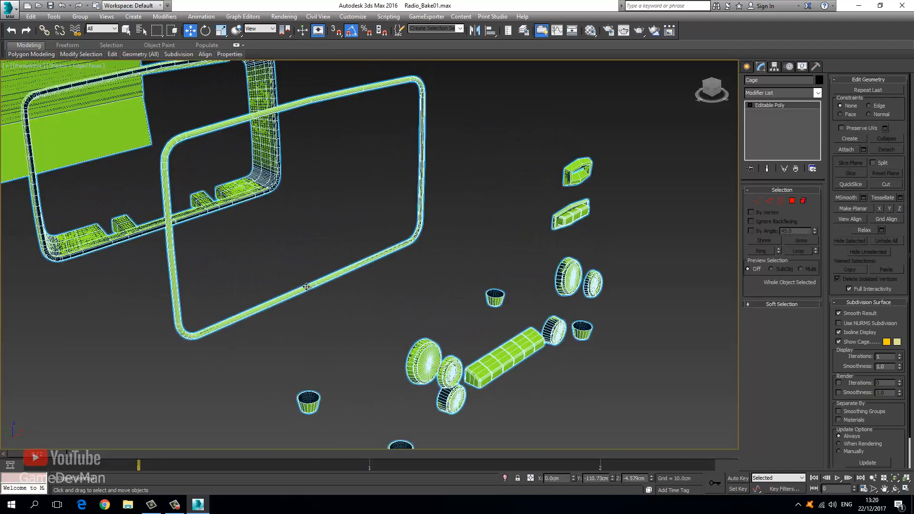
pyautogui.click(306, 287)
pyautogui.click(353, 298)
pyautogui.press('h')
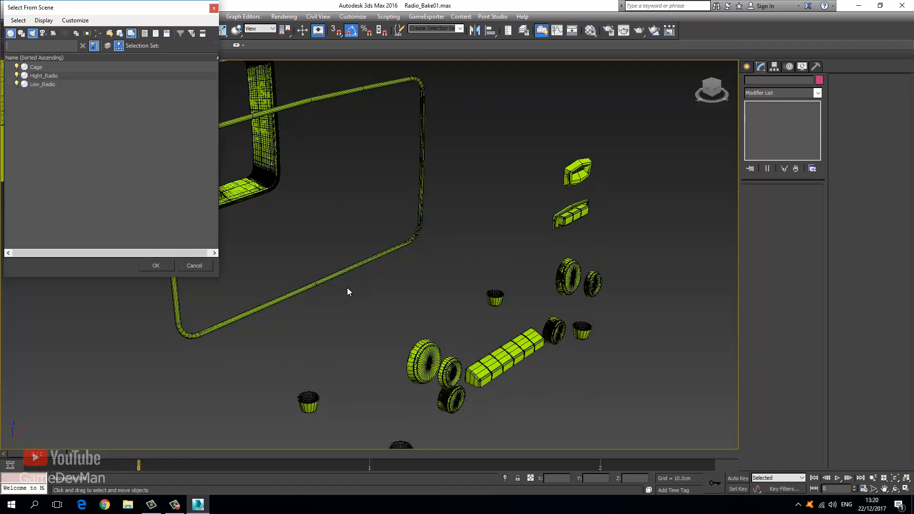
pyautogui.click(49, 84)
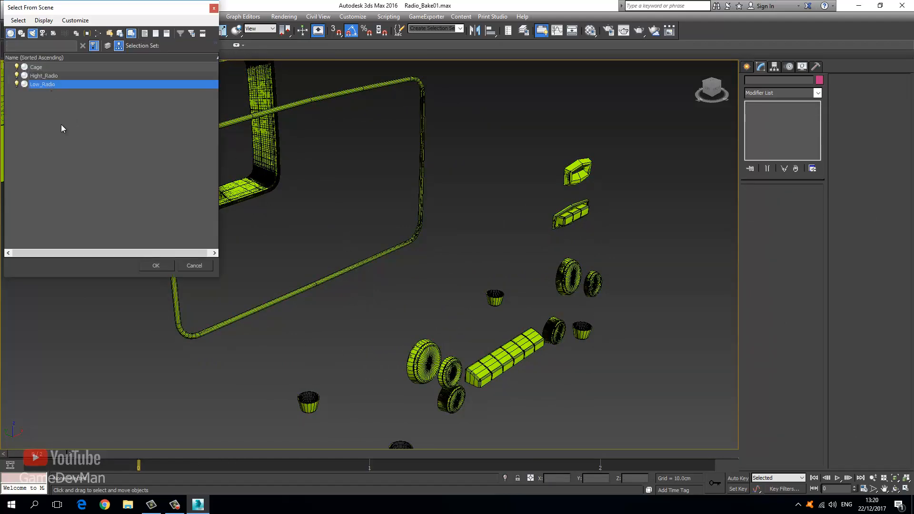
pyautogui.click(156, 267)
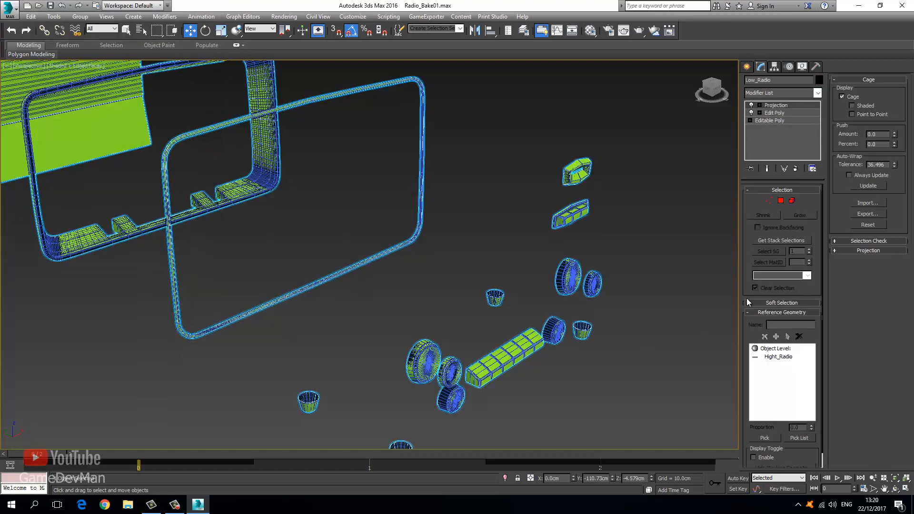
# Import the Cage object as the cage of Low_Radio's Projection modifier, and deselect Low_Radio.
pyautogui.click(868, 203)
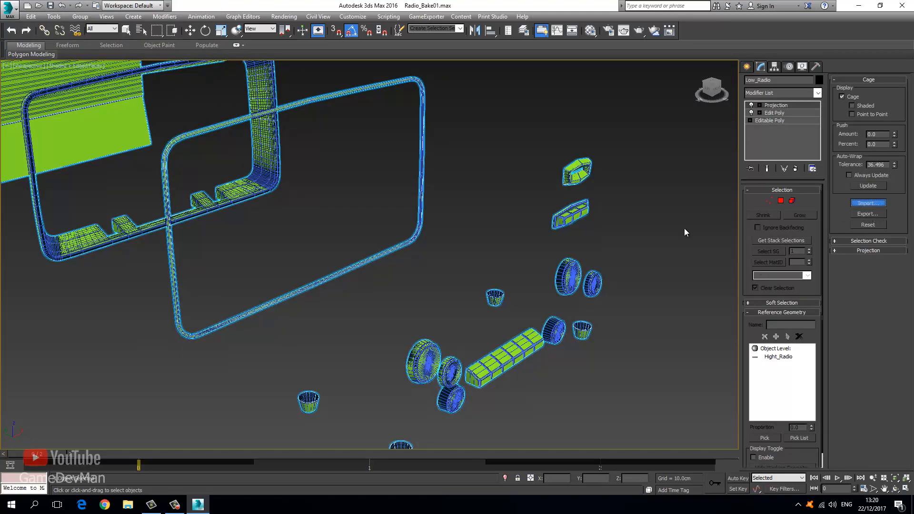
pyautogui.press('h')
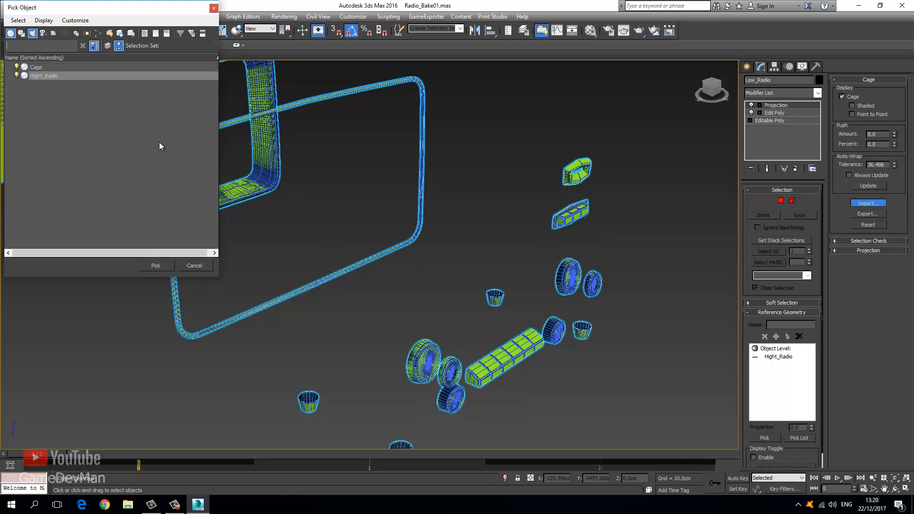
pyautogui.click(62, 68)
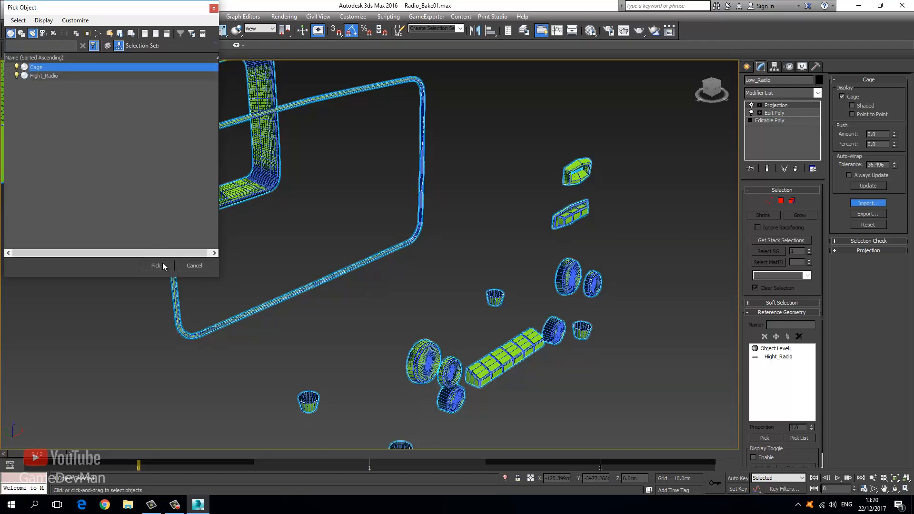
pyautogui.click(161, 263)
pyautogui.click(279, 348)
# Select the separate Cage object by name and delete it from the scene.
pyautogui.press('h')
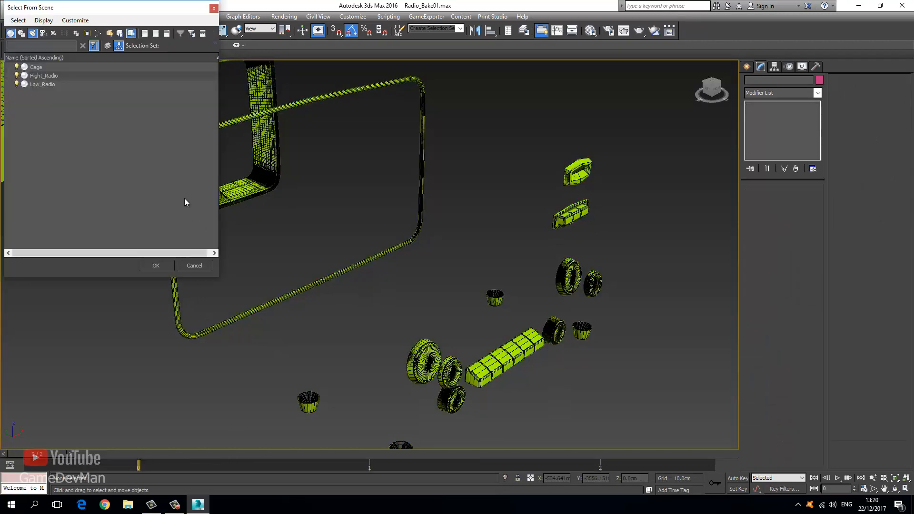
pyautogui.click(38, 68)
pyautogui.click(158, 266)
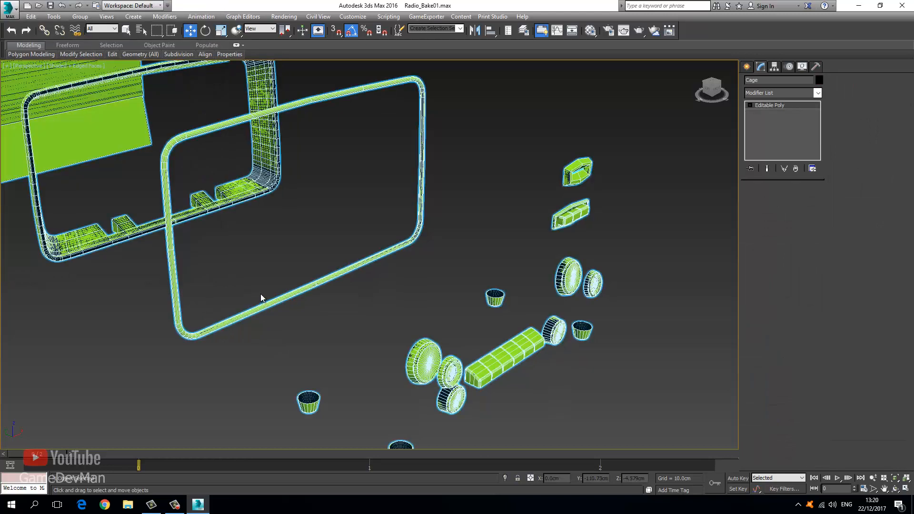
pyautogui.press('Delete')
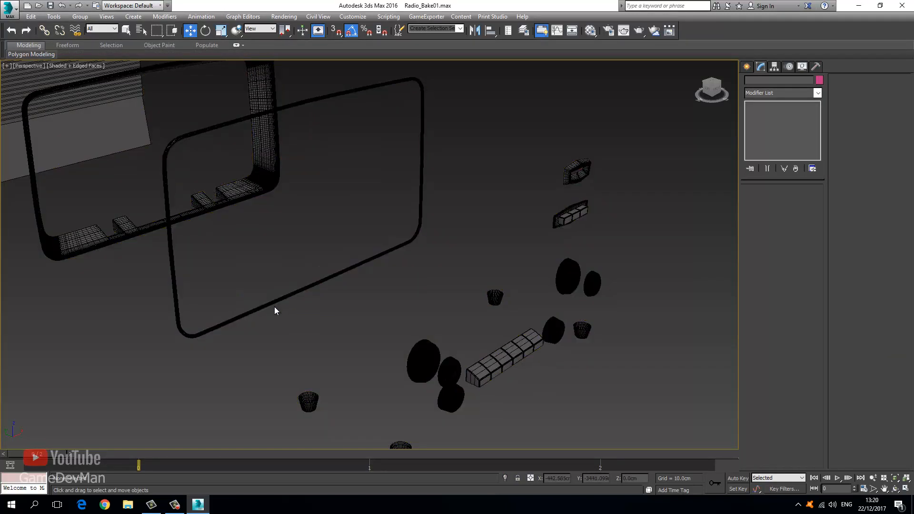
# Select Low_Radio by name and turn off the edged-faces display in the Perspective view.
pyautogui.press('h')
pyautogui.click(50, 75)
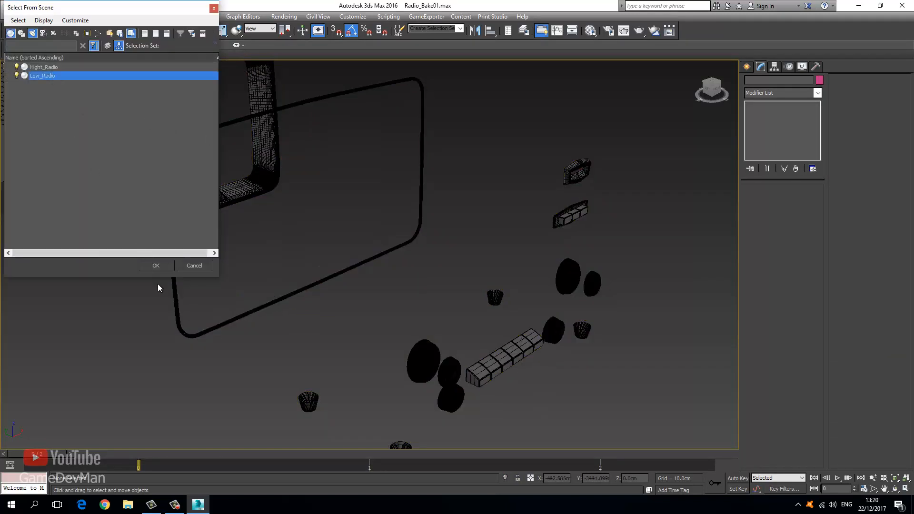
pyautogui.click(157, 267)
pyautogui.moveTo(286, 355); pyautogui.dragTo(336, 341, button='middle')
pyautogui.moveTo(424, 344); pyautogui.dragTo(333, 308, button='middle')
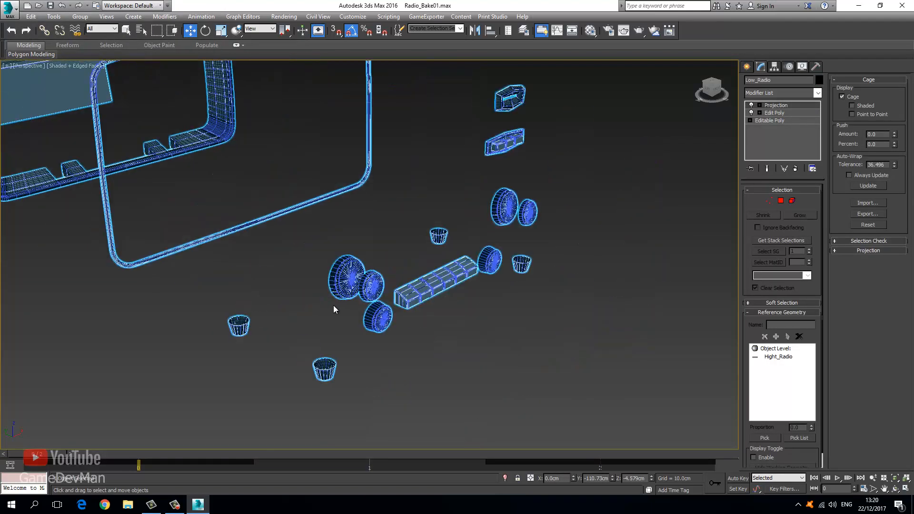
pyautogui.scroll(4, 334, 307)
pyautogui.scroll(-5, 350, 298)
pyautogui.press('F4')
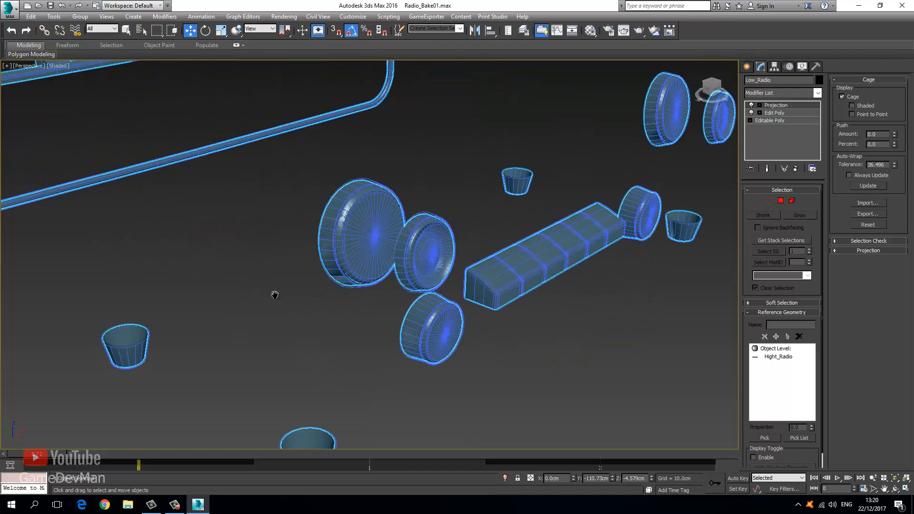
pyautogui.moveTo(273, 294); pyautogui.dragTo(292, 310, button='middle')
pyautogui.scroll(-5, 322, 235)
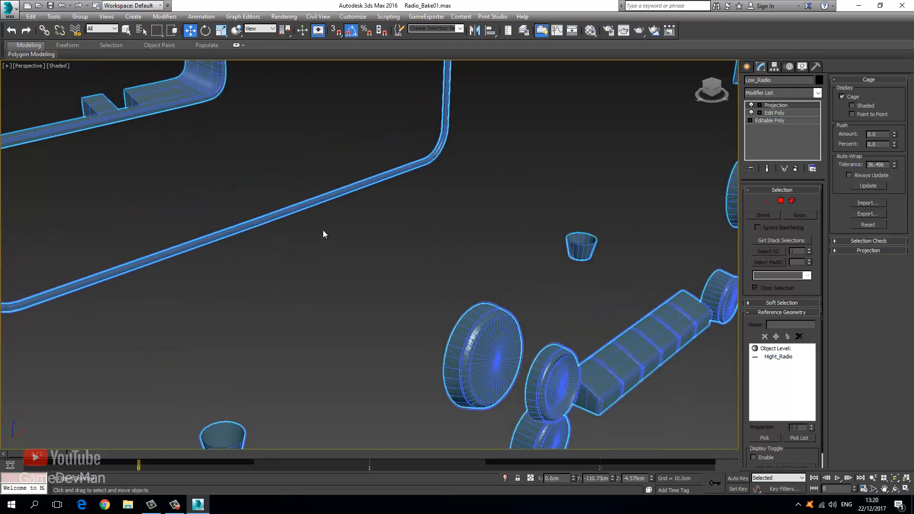
pyautogui.moveTo(313, 81); pyautogui.dragTo(360, 182, button='middle')
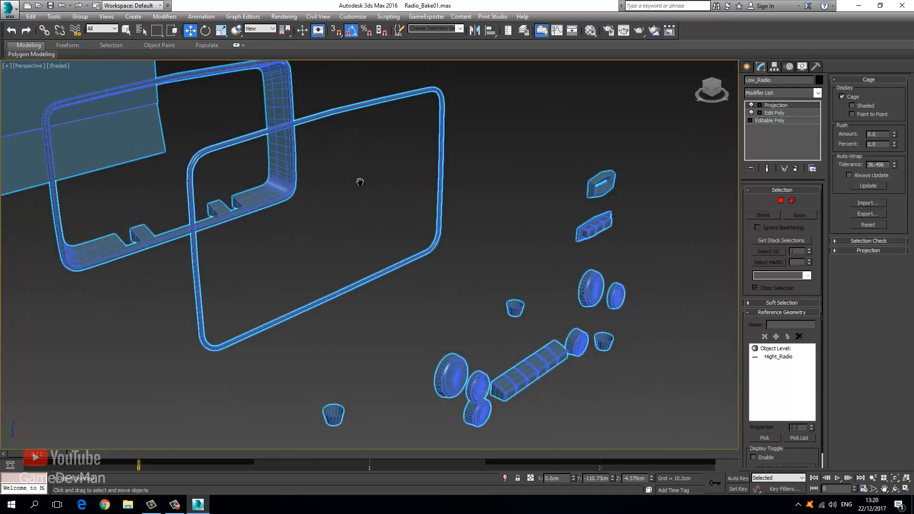
# Render the 512x512 NormalsMap for Low_Radio with Render To Texture, continuing without a target map slot.
pyautogui.click(285, 17)
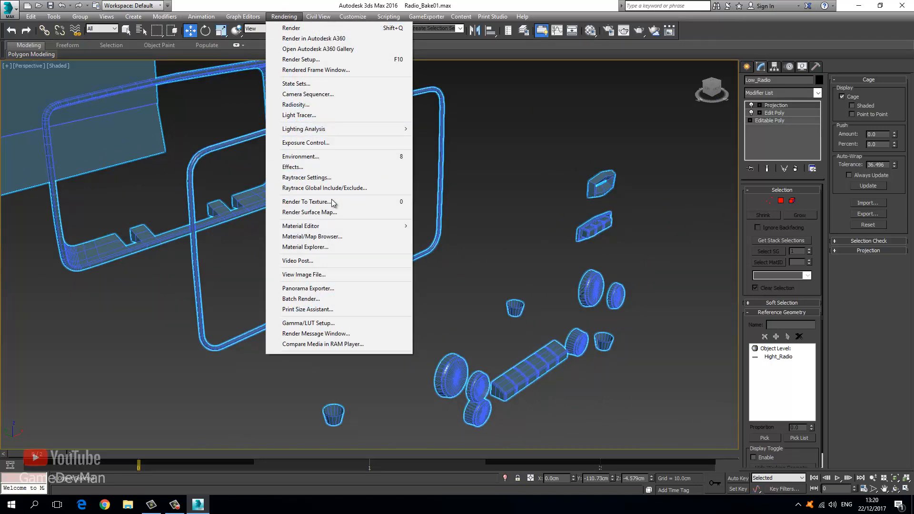
pyautogui.click(333, 201)
pyautogui.moveTo(233, 110); pyautogui.dragTo(429, 103)
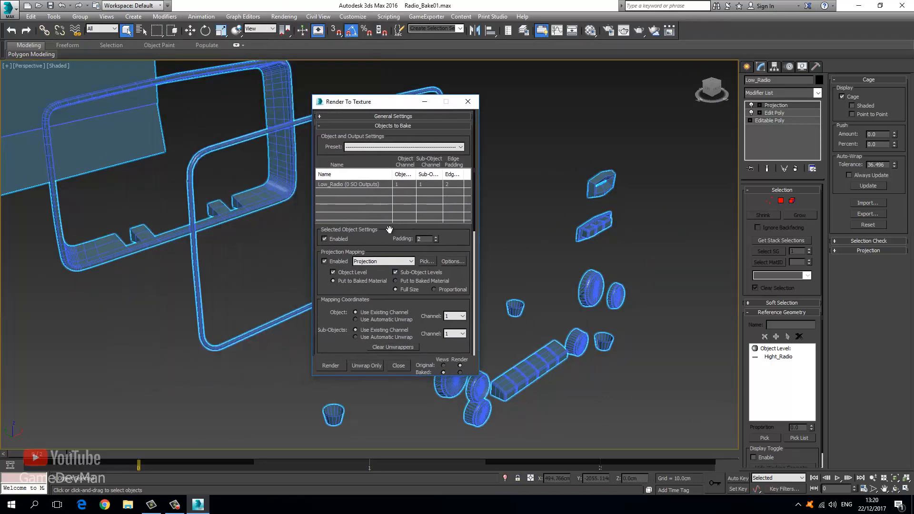
pyautogui.scroll(-5, 390, 293)
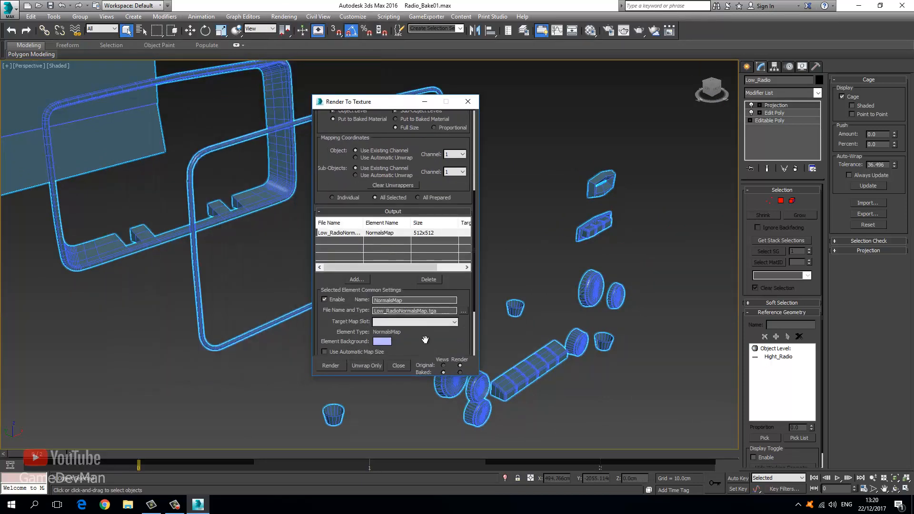
pyautogui.scroll(-2, 425, 340)
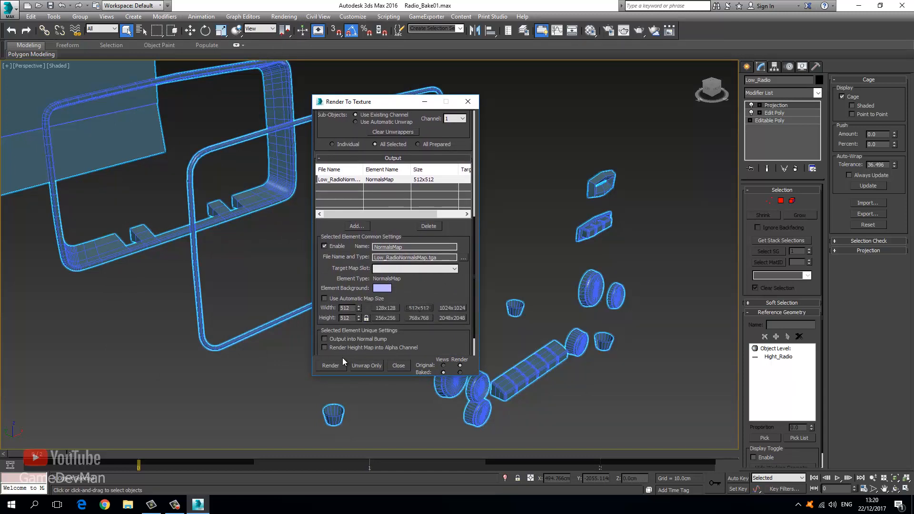
pyautogui.click(333, 366)
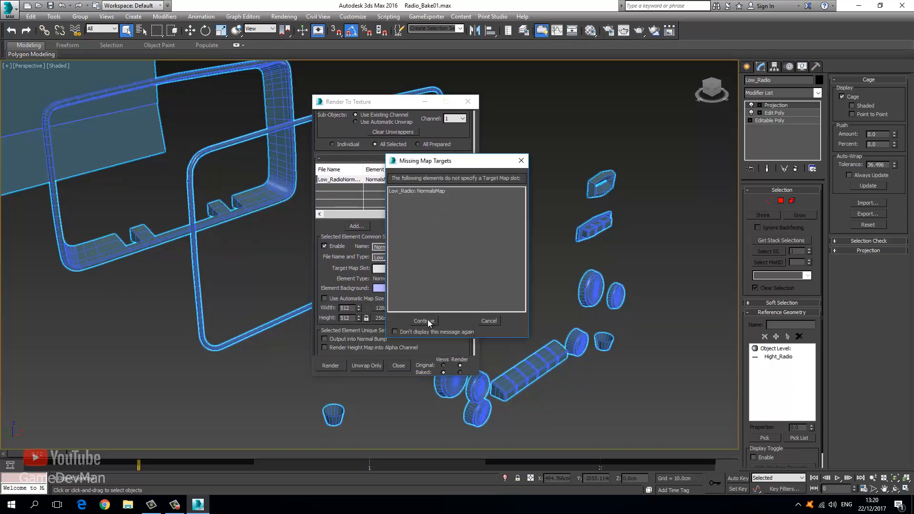
pyautogui.click(425, 321)
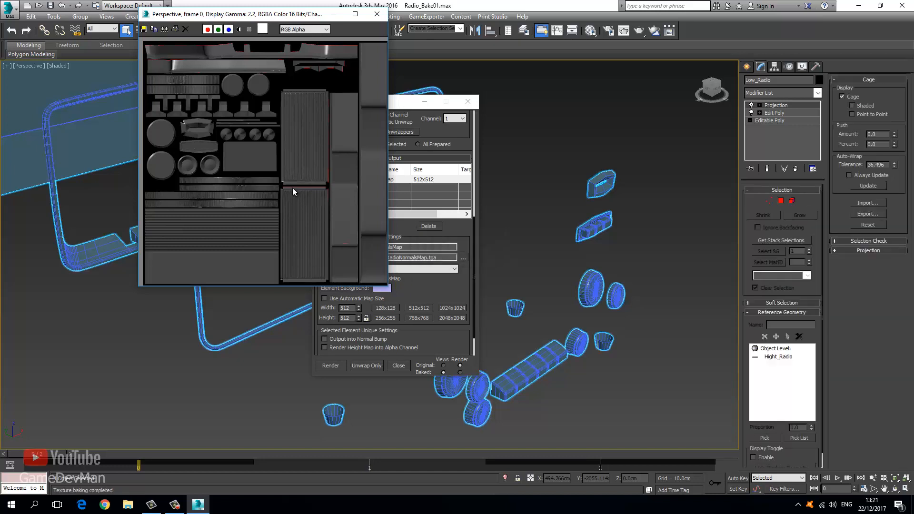
# Check the ribbed speaker panels in the baked preview, and close the preview and the Render To Texture dialog.
pyautogui.scroll(3, 300, 150)
pyautogui.scroll(-1, 284, 170)
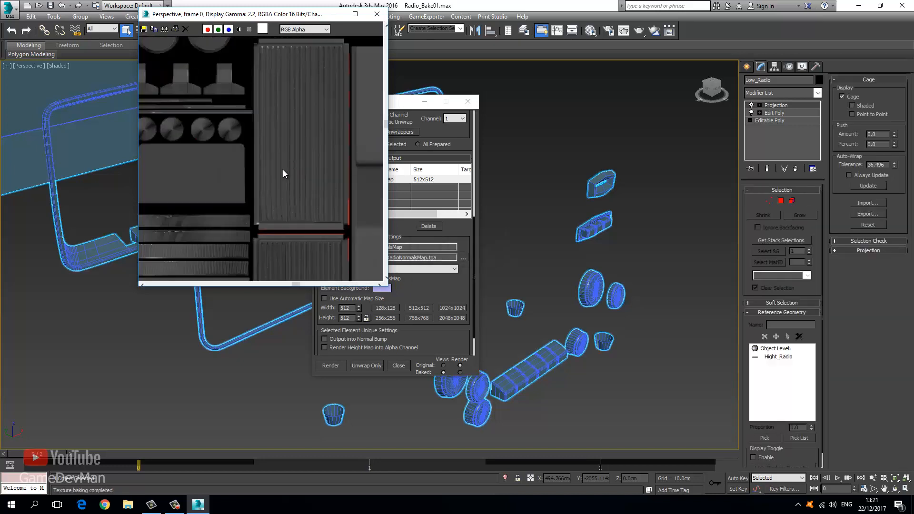
pyautogui.scroll(-2, 283, 169)
pyautogui.click(378, 14)
pyautogui.scroll(5, 227, 162)
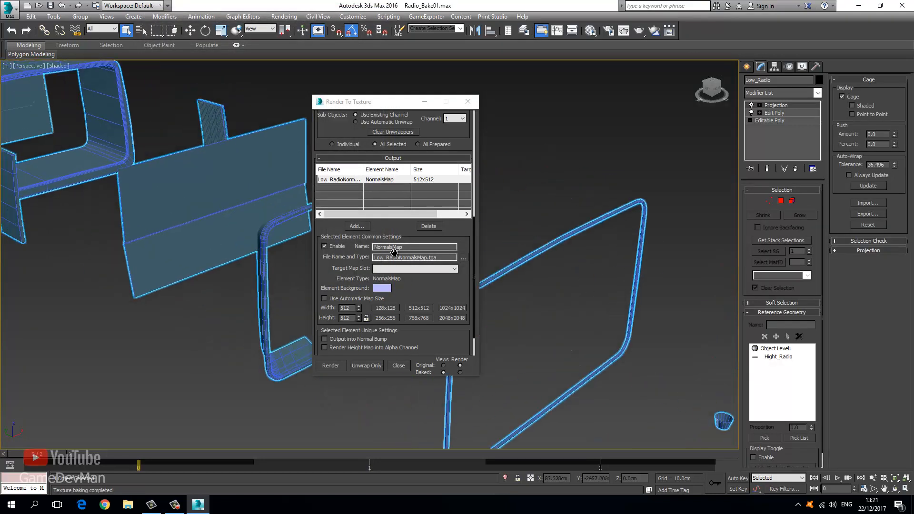
pyautogui.click(468, 102)
# At the Projection modifier's element level, select the two narrow rectangular speaker panels and push their cage outward.
pyautogui.scroll(-3, 449, 261)
pyautogui.scroll(4, 340, 308)
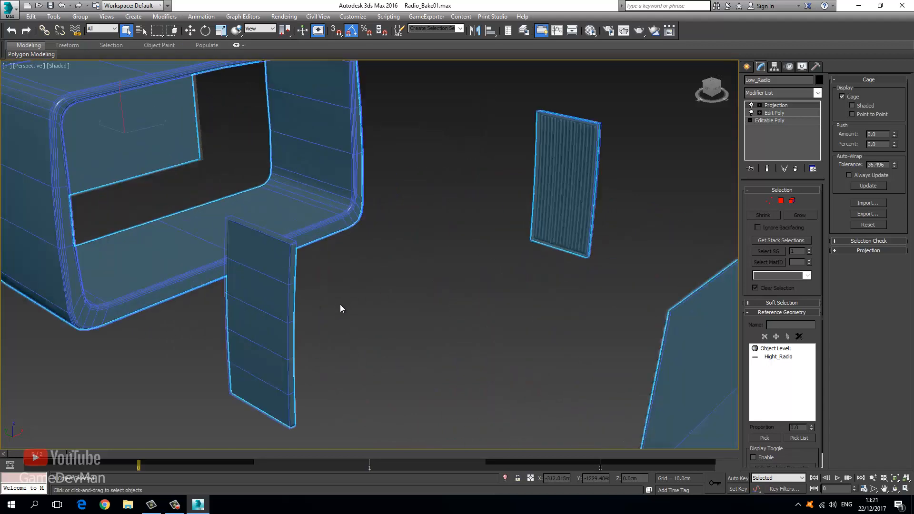
pyautogui.scroll(3, 341, 308)
pyautogui.click(793, 202)
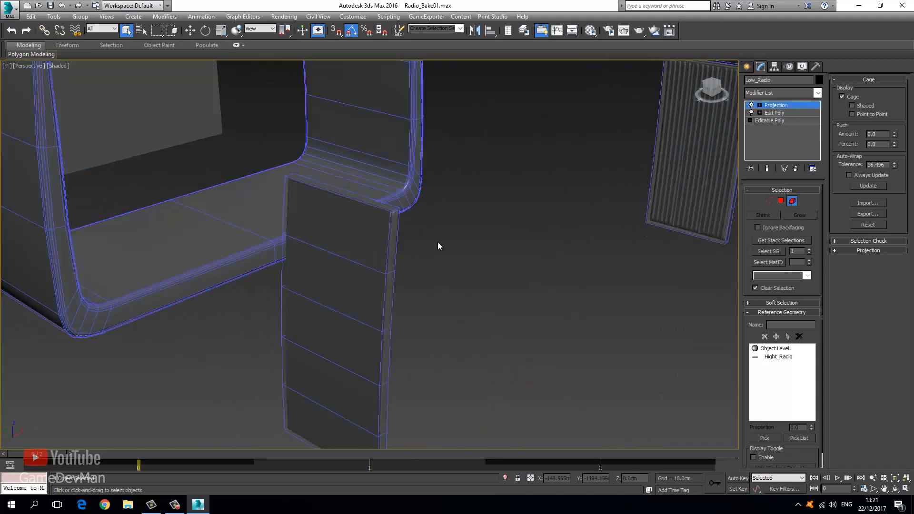
pyautogui.click(360, 231)
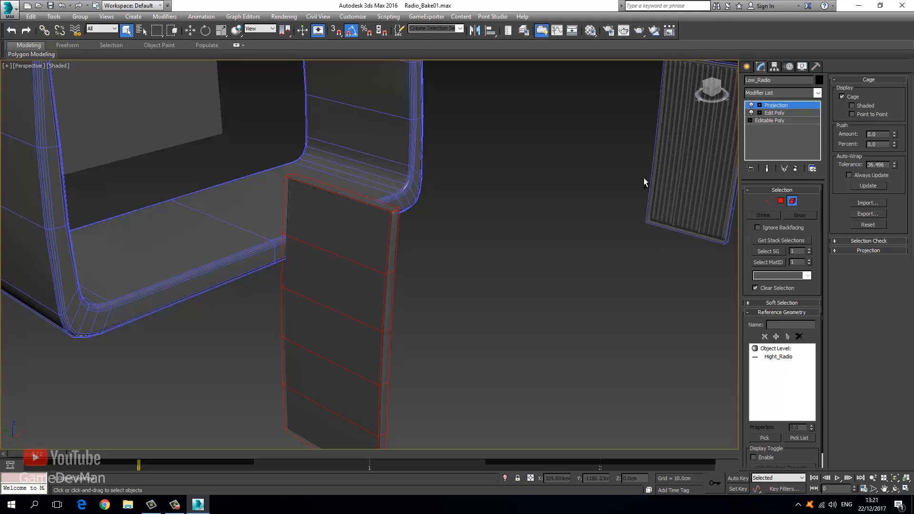
pyautogui.moveTo(690, 253); pyautogui.dragTo(690, 253)
pyautogui.moveTo(893, 135)
pyautogui.mouseDown()
pyautogui.moveTo(894, 107)
pyautogui.moveTo(889, 119)
pyautogui.moveTo(874, 94)
pyautogui.moveTo(884, 120)
pyautogui.mouseUp()
pyautogui.moveTo(896, 134); pyautogui.dragTo(862, 21)
pyautogui.scroll(-5, 482, 239)
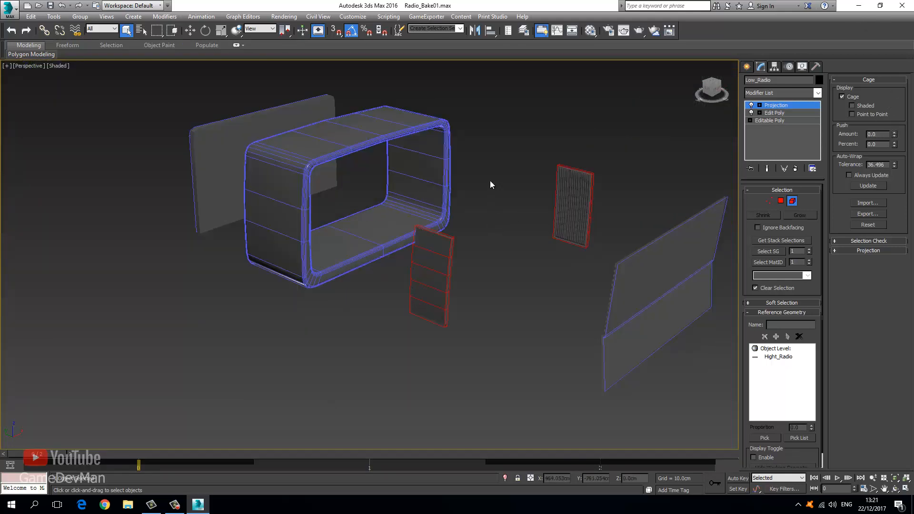
# Bake Low_Radio's normals map again with Render To Texture, overwriting the existing file.
pyautogui.click(353, 16)
pyautogui.moveTo(284, 16)
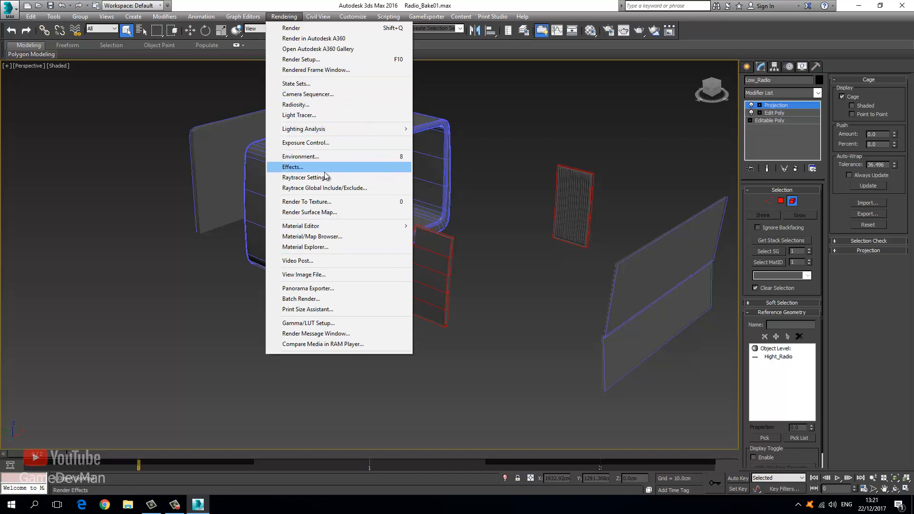
pyautogui.click(330, 202)
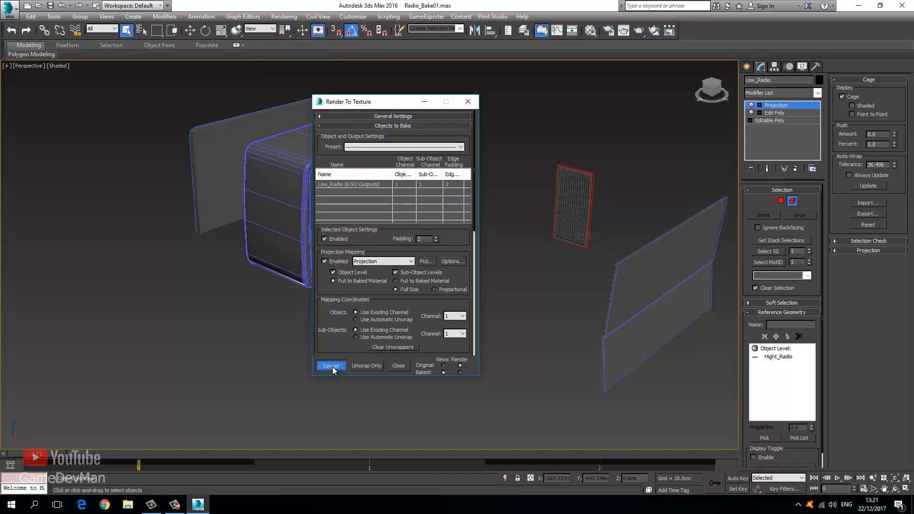
pyautogui.click(332, 367)
pyautogui.click(421, 322)
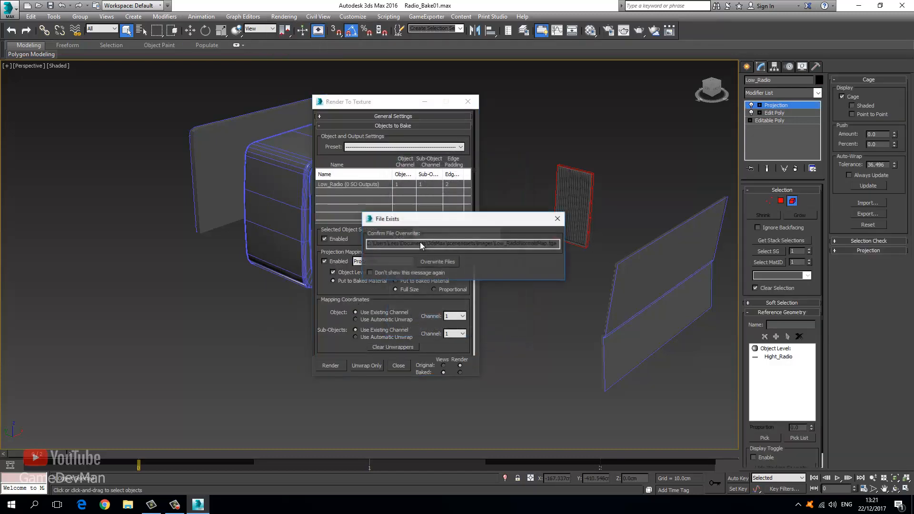
pyautogui.click(438, 262)
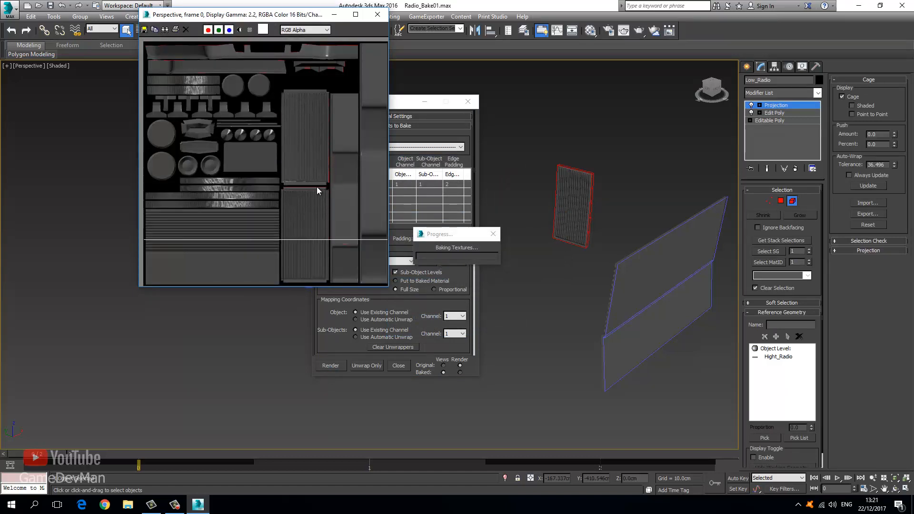
# Check the ribbed speaker panels and small parts in the new bake preview, and move the preview window over the Render To Texture dialog.
pyautogui.scroll(2, 305, 185)
pyautogui.scroll(2, 239, 189)
pyautogui.scroll(-4, 230, 150)
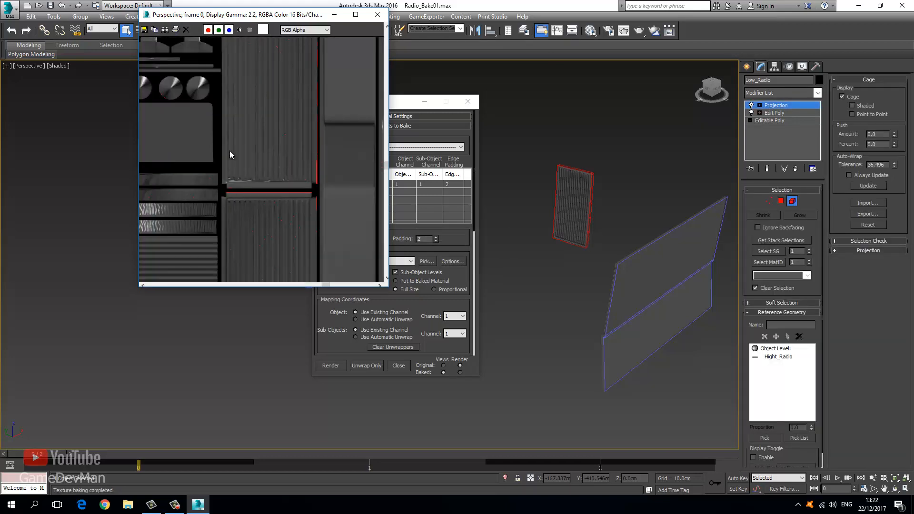
pyautogui.scroll(2, 229, 91)
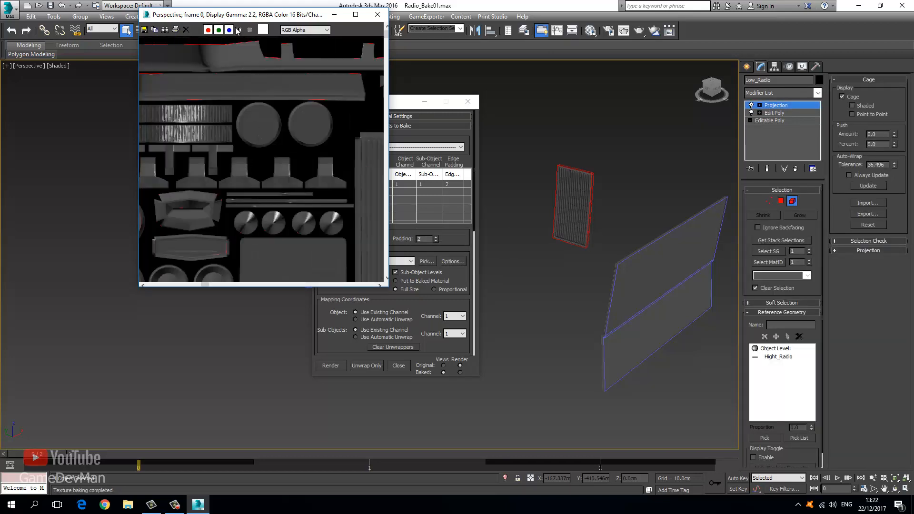
pyautogui.moveTo(221, 14); pyautogui.dragTo(420, 45)
# Examine the ribbed strips and the curved body strips in the bake preview for missed projection pixels.
pyautogui.scroll(2, 408, 122)
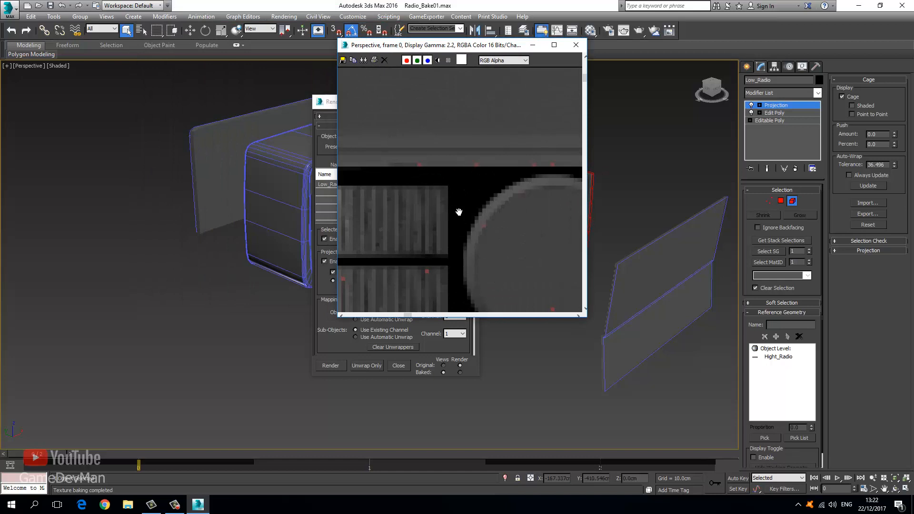
pyautogui.scroll(2, 459, 211)
pyautogui.scroll(2, 454, 186)
pyautogui.scroll(-1, 455, 184)
pyautogui.moveTo(377, 159); pyautogui.dragTo(478, 175, button='middle')
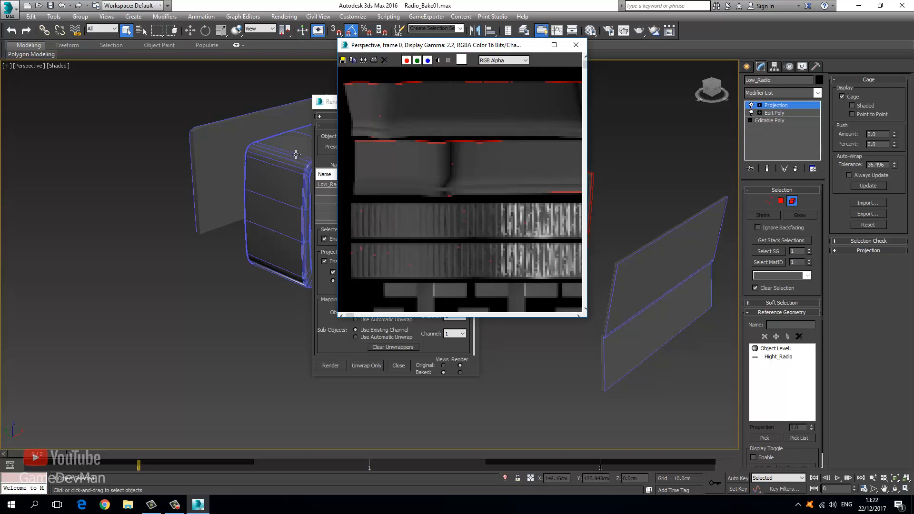
pyautogui.moveTo(416, 154); pyautogui.dragTo(451, 201, button='middle')
# Examine the small angular parts, the knob faces and the lower ribbed strips in the bake preview, and close the preview.
pyautogui.scroll(-3, 430, 185)
pyautogui.scroll(4, 413, 150)
pyautogui.moveTo(413, 149); pyautogui.dragTo(444, 187, button='middle')
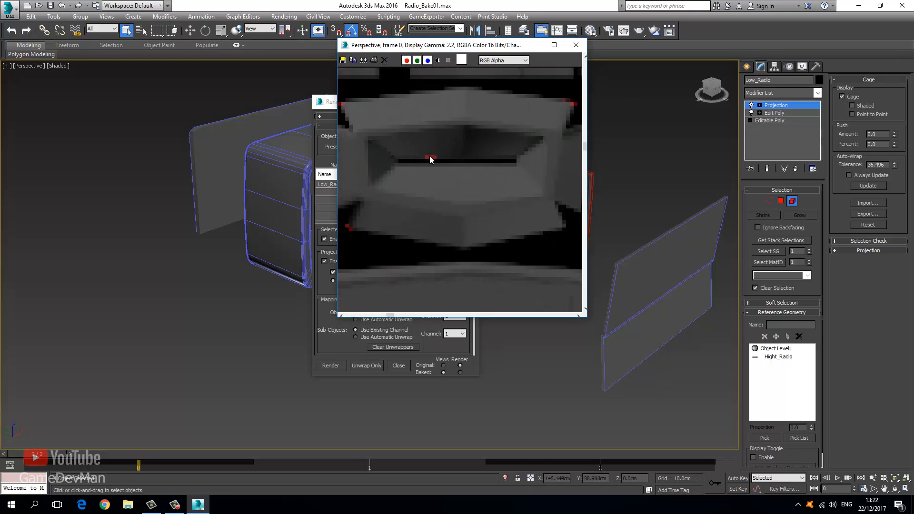
pyautogui.scroll(-4, 439, 145)
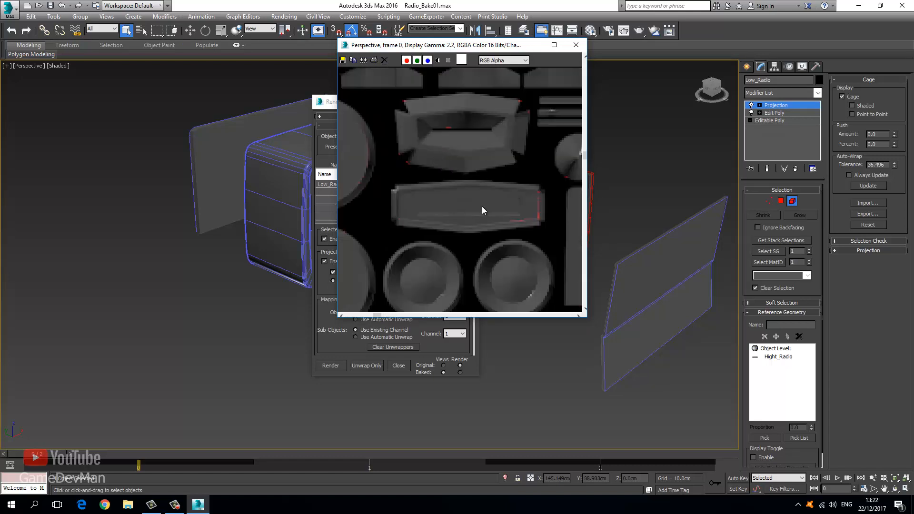
pyautogui.scroll(1, 428, 179)
pyautogui.scroll(-1, 428, 181)
pyautogui.scroll(-1, 482, 215)
pyautogui.scroll(3, 469, 232)
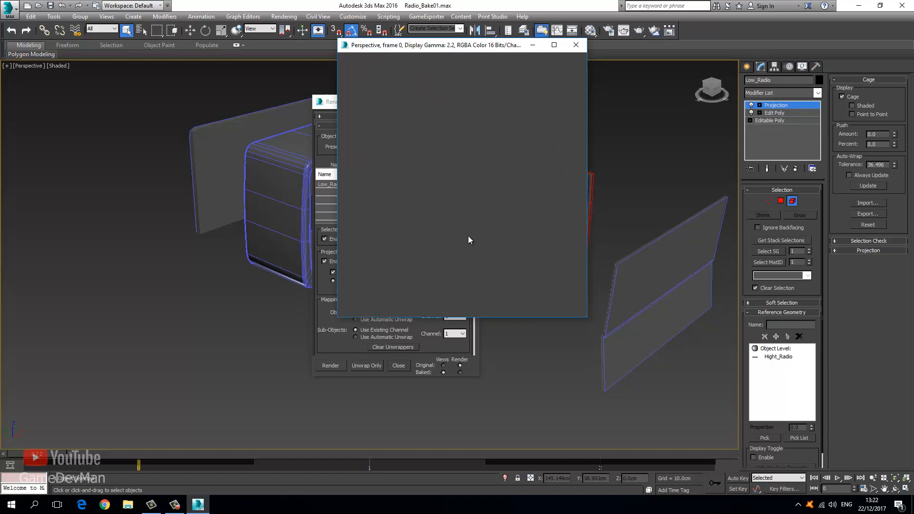
pyautogui.scroll(-2, 431, 202)
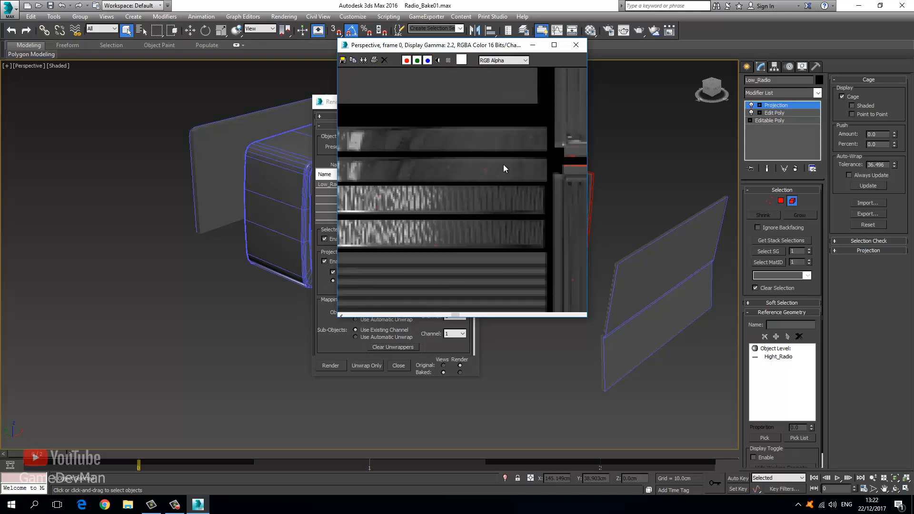
pyautogui.click(577, 44)
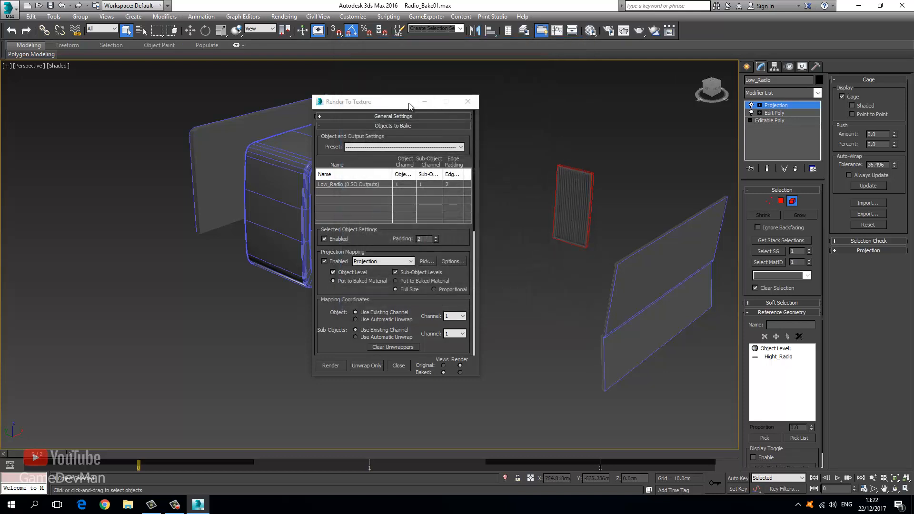
# Move the Render To Texture dialog clear of the exploded radio parts and leave the Projection modifier's element level.
pyautogui.moveTo(409, 104); pyautogui.dragTo(744, 103)
pyautogui.moveTo(483, 213); pyautogui.dragTo(418, 224, button='middle')
pyautogui.scroll(-4, 430, 213)
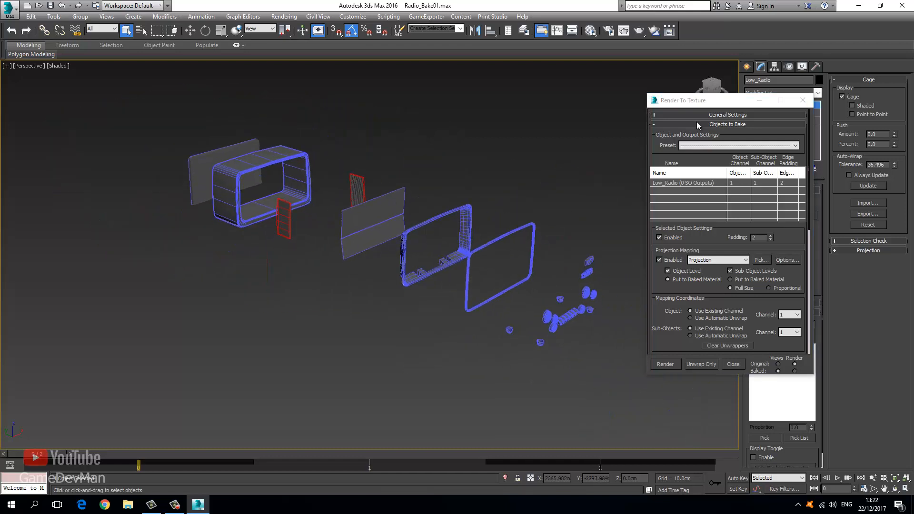
pyautogui.moveTo(719, 105); pyautogui.dragTo(580, 101)
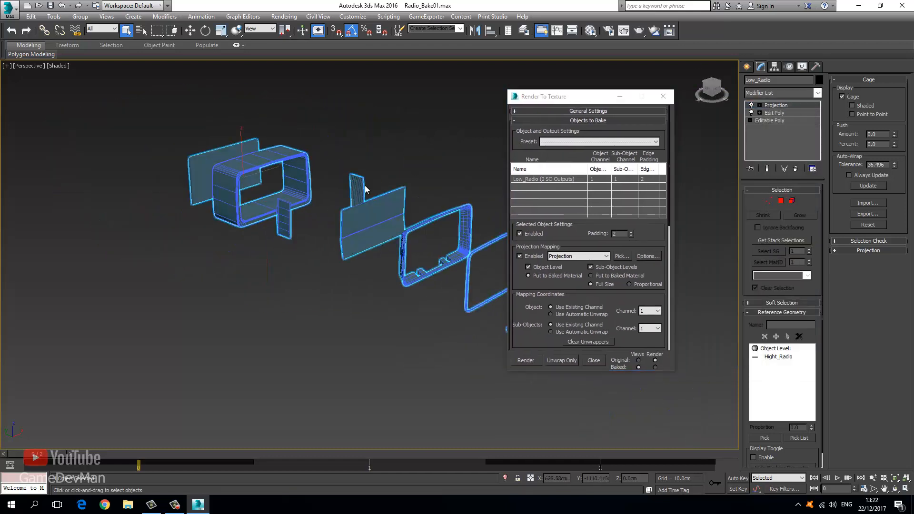
pyautogui.moveTo(441, 182); pyautogui.dragTo(389, 178, button='middle')
# Set the NormalsMap output width and height to 4096 in Render To Texture.
pyautogui.scroll(-5, 528, 283)
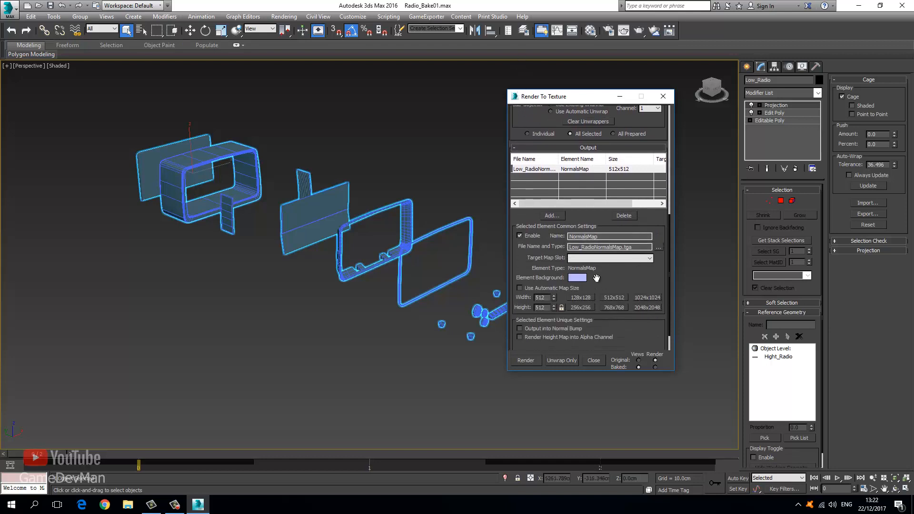
pyautogui.doubleClick(542, 297)
pyautogui.press('Return')
pyautogui.press('Return')
pyautogui.scroll(-2, 619, 286)
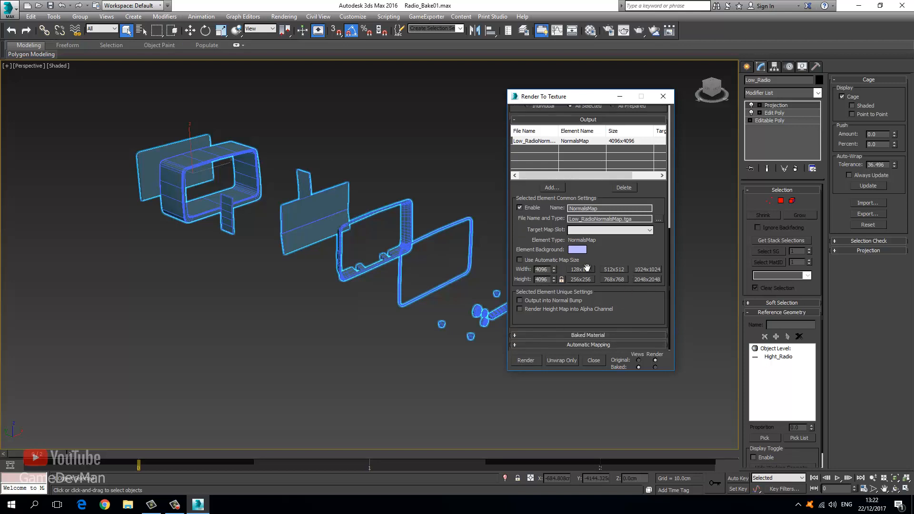
# Set the NormalsMap output file to Radio_NM as a 24-bit compressed Targa in Old Radio's Textures folder.
pyautogui.click(661, 220)
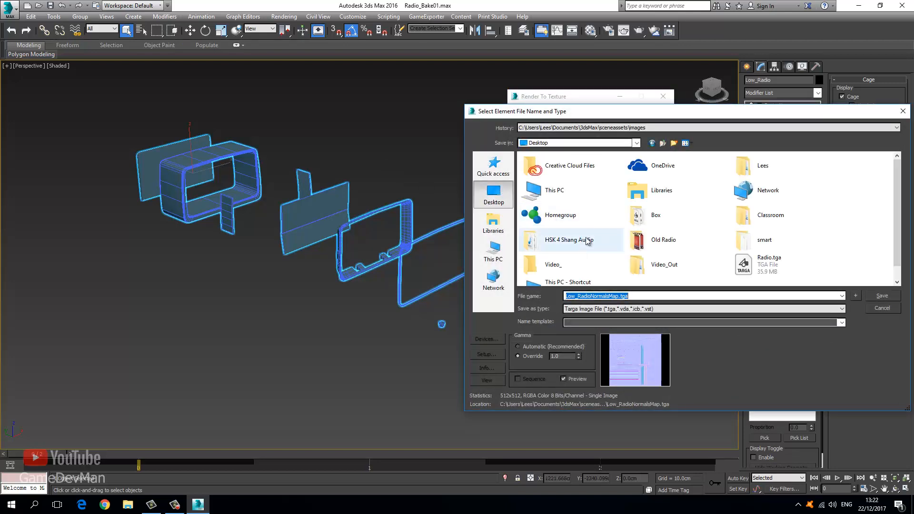
pyautogui.click(552, 264)
pyautogui.doubleClick(647, 241)
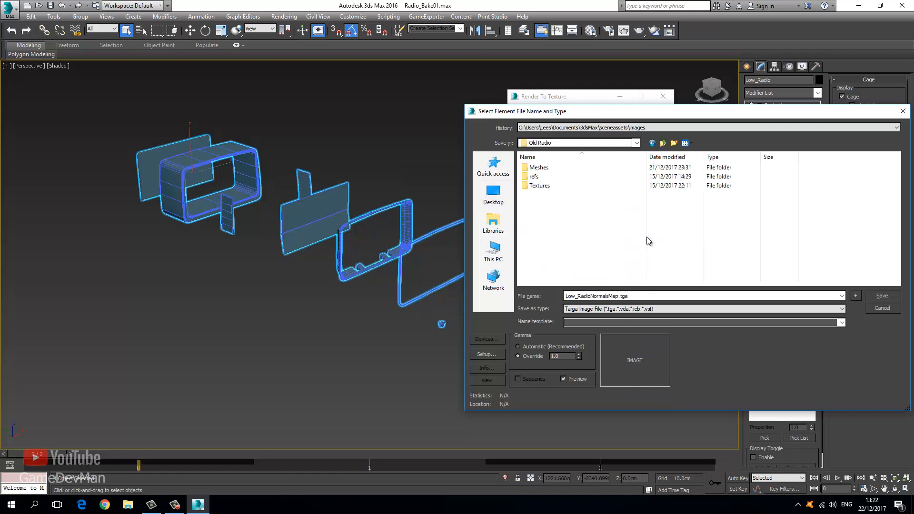
pyautogui.doubleClick(540, 186)
pyautogui.doubleClick(599, 296)
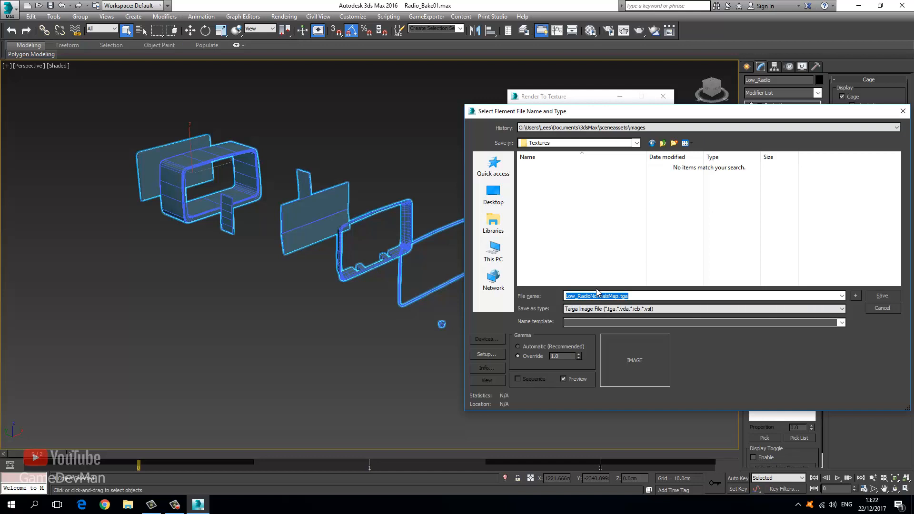
pyautogui.write('Radio_NM')
pyautogui.click(885, 296)
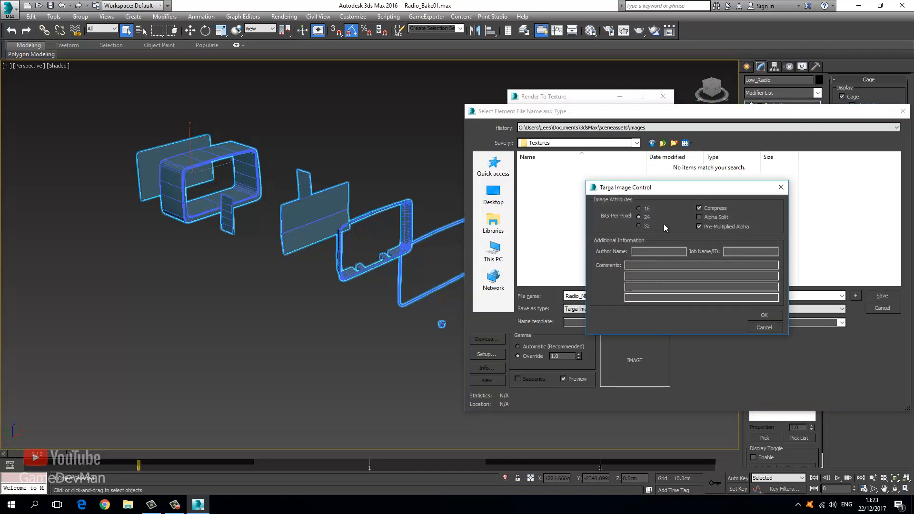
pyautogui.click(764, 315)
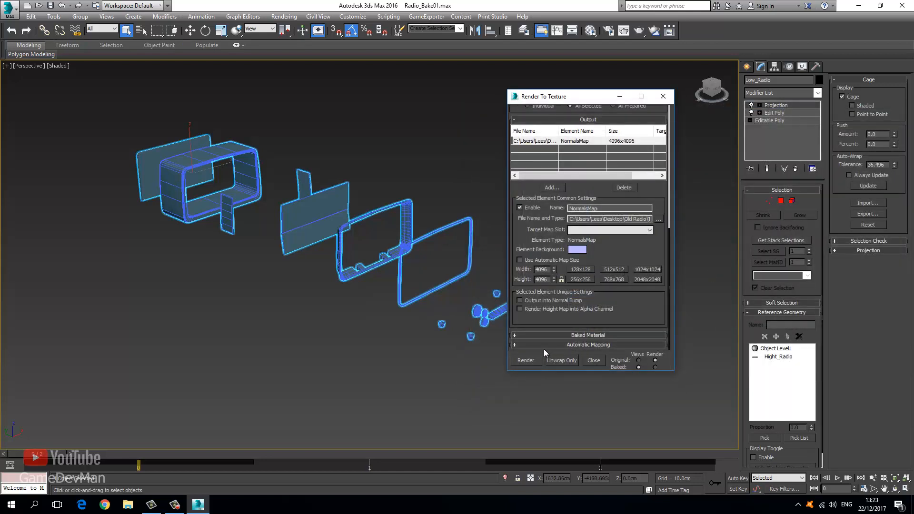
# Bake the normals map despite the missing target map slot, and reposition the preview window so the map can be viewed.
pyautogui.click(523, 361)
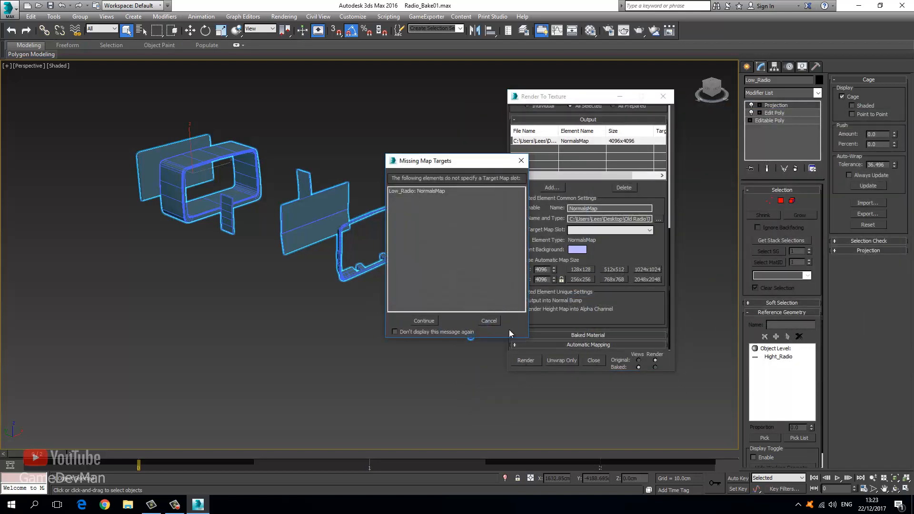
pyautogui.click(419, 317)
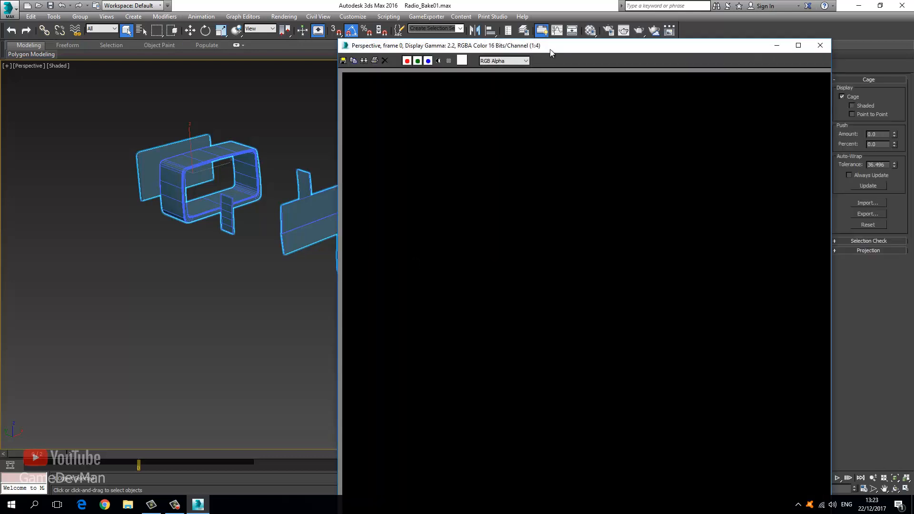
pyautogui.moveTo(551, 52); pyautogui.dragTo(359, 30)
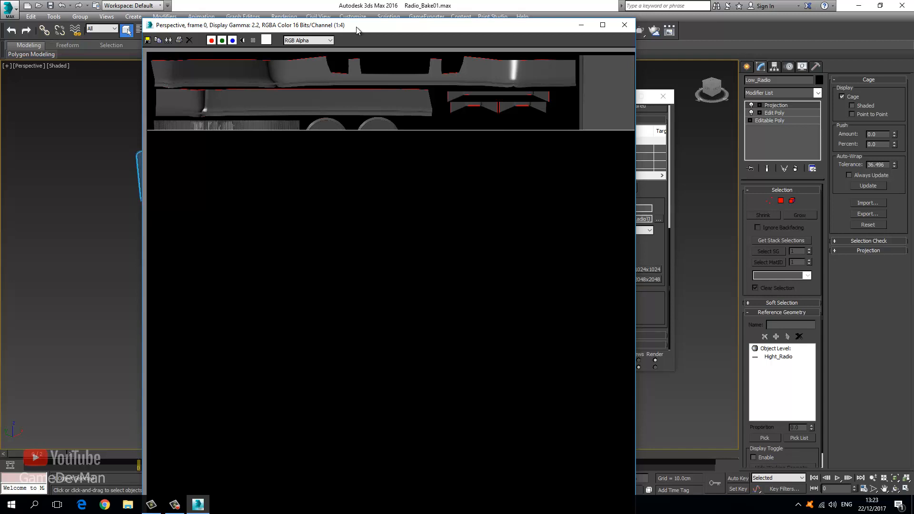
pyautogui.moveTo(533, 30); pyautogui.dragTo(534, 9)
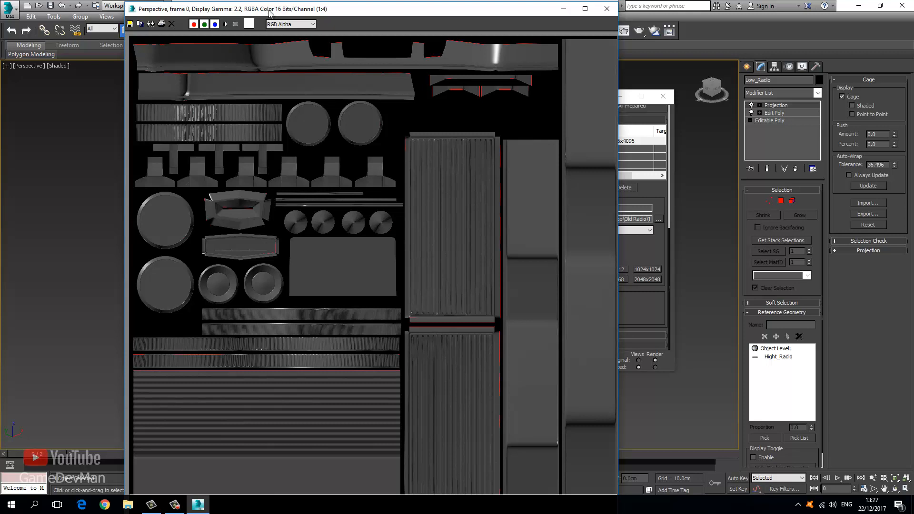
pyautogui.moveTo(148, 10); pyautogui.dragTo(267, 88)
pyautogui.moveTo(324, 100); pyautogui.dragTo(230, 42)
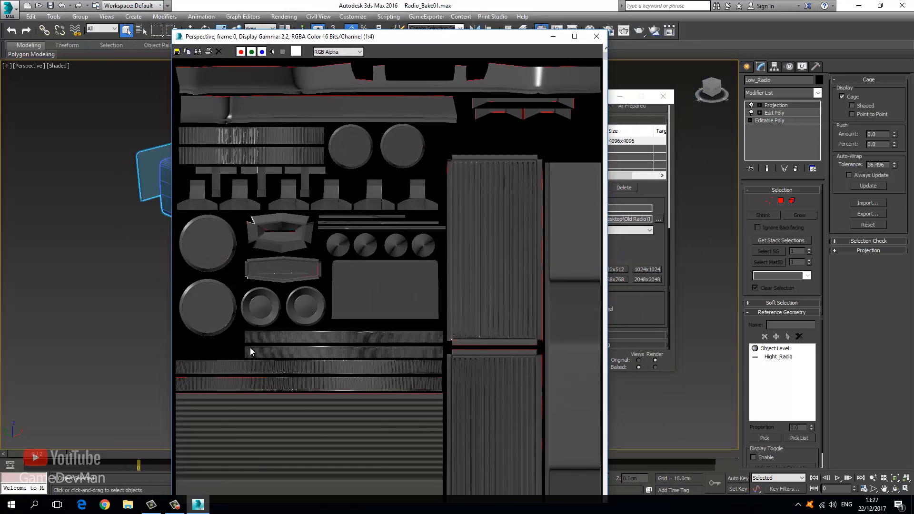
pyautogui.moveTo(351, 41); pyautogui.dragTo(326, 12)
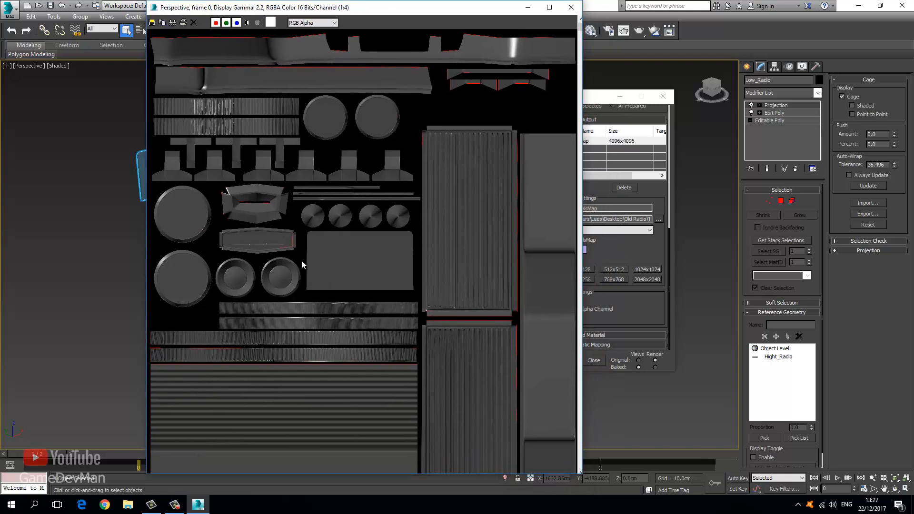
# Examine the lower ribbed strips, the angular small parts and the bracket shapes in the new bake preview.
pyautogui.scroll(1, 218, 410)
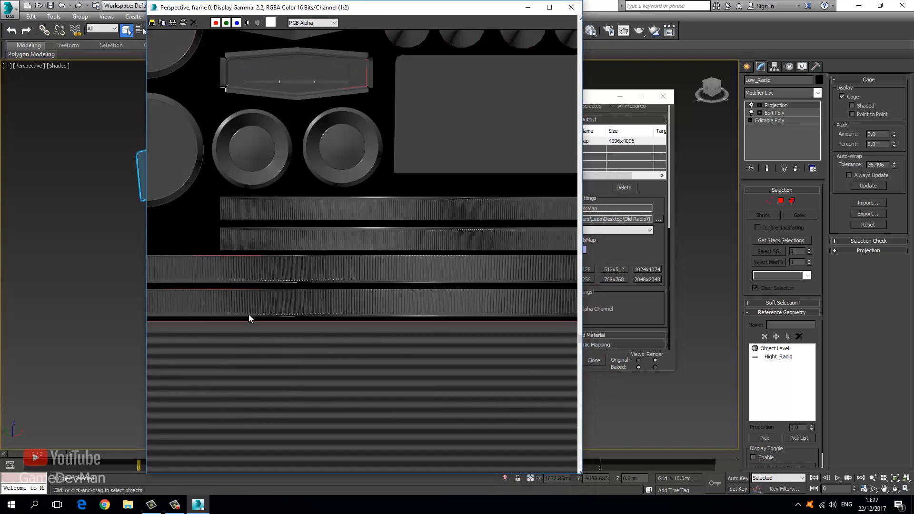
pyautogui.scroll(1, 280, 290)
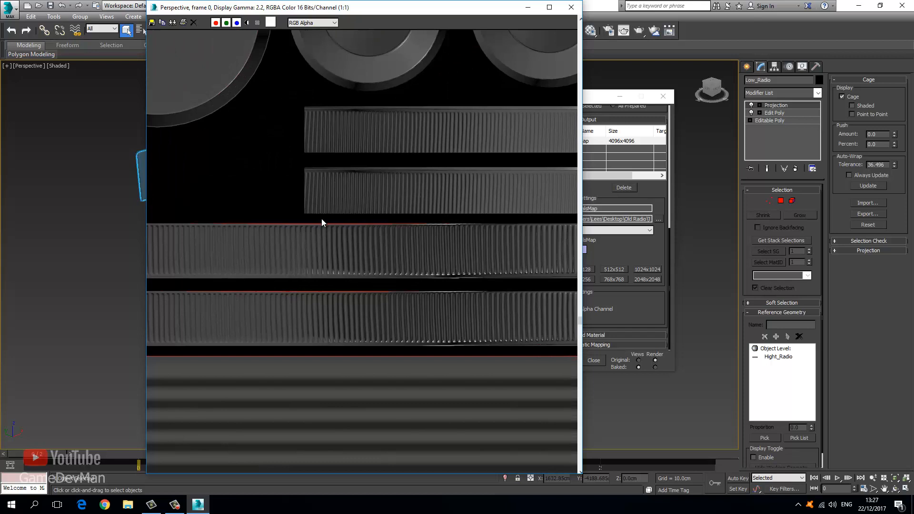
pyautogui.moveTo(286, 267); pyautogui.dragTo(196, 169, button='middle')
pyautogui.moveTo(304, 235); pyautogui.dragTo(276, 241, button='middle')
pyautogui.moveTo(288, 110); pyautogui.dragTo(290, 233, button='middle')
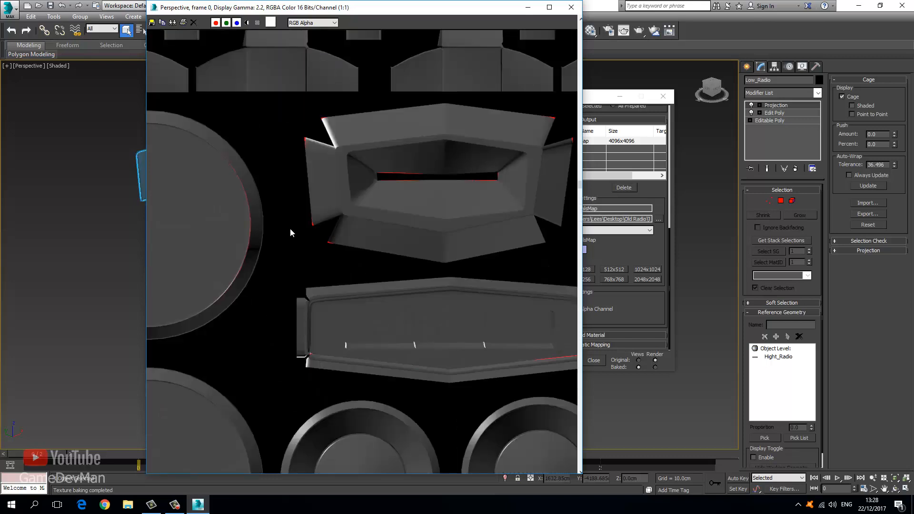
pyautogui.moveTo(252, 172); pyautogui.dragTo(254, 351, button='middle')
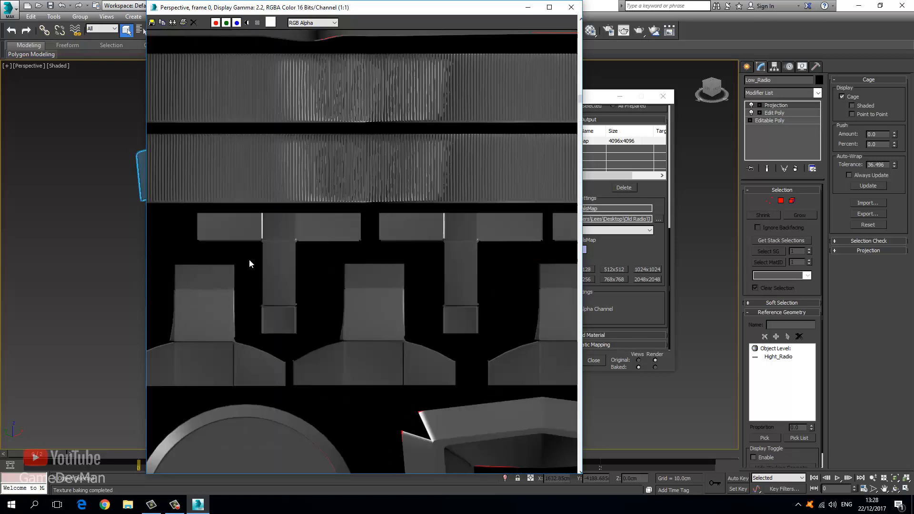
# Examine the two upper ribbed knob strips in the bake preview up close for missed pixels, and close the preview.
pyautogui.moveTo(291, 170); pyautogui.dragTo(335, 252, button='middle')
pyautogui.moveTo(380, 222); pyautogui.dragTo(202, 235, button='middle')
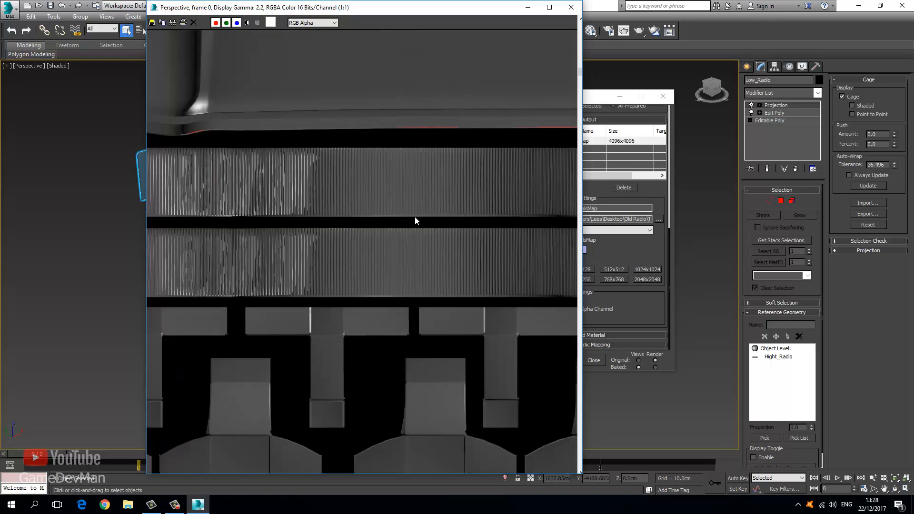
pyautogui.scroll(1, 457, 220)
pyautogui.moveTo(457, 220); pyautogui.dragTo(229, 232, button='middle')
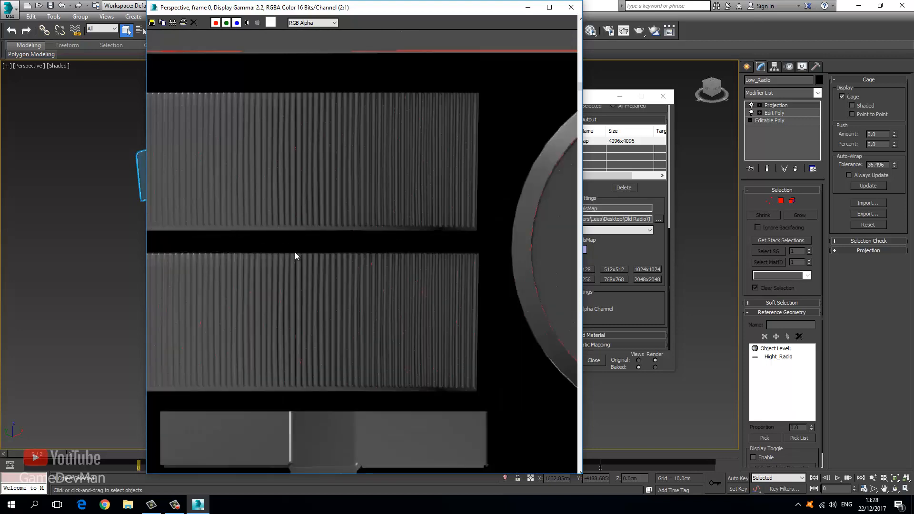
pyautogui.moveTo(295, 252); pyautogui.dragTo(361, 278, button='middle')
pyautogui.scroll(1, 376, 206)
pyautogui.scroll(1, 362, 187)
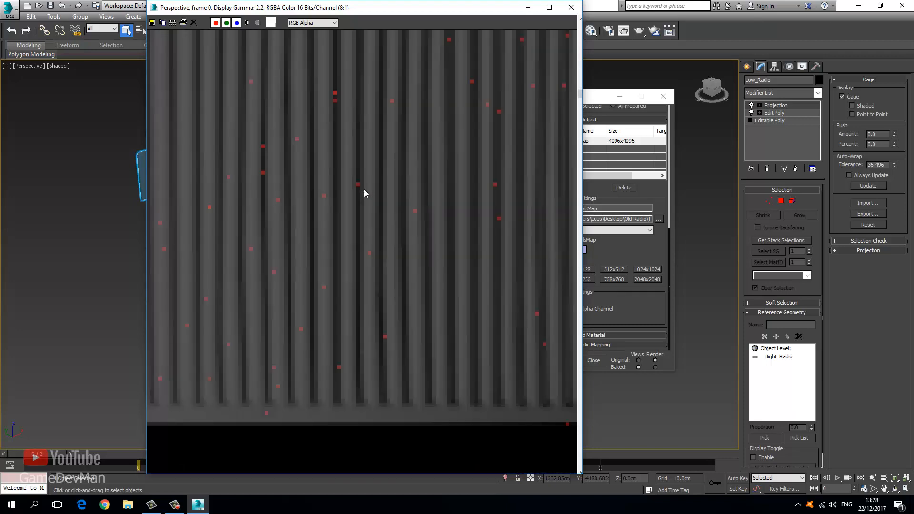
pyautogui.scroll(-4, 357, 187)
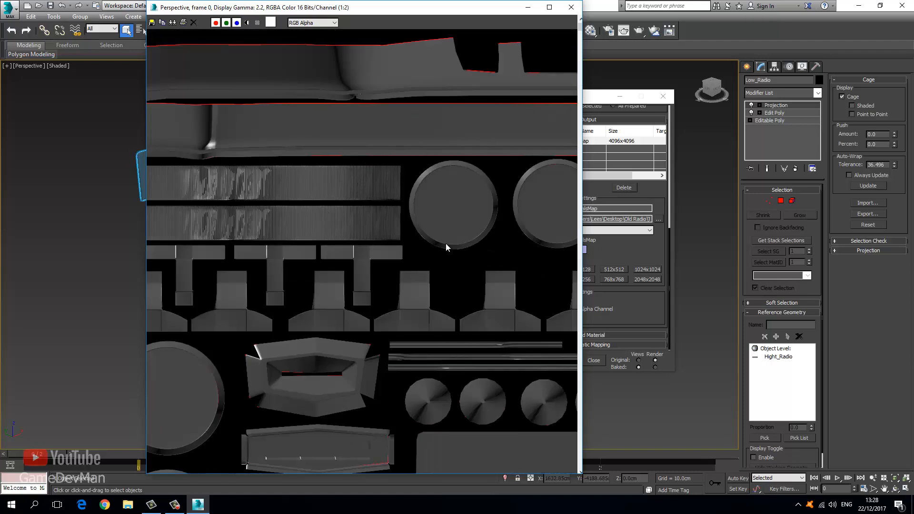
pyautogui.moveTo(293, 154); pyautogui.dragTo(292, 100, button='middle')
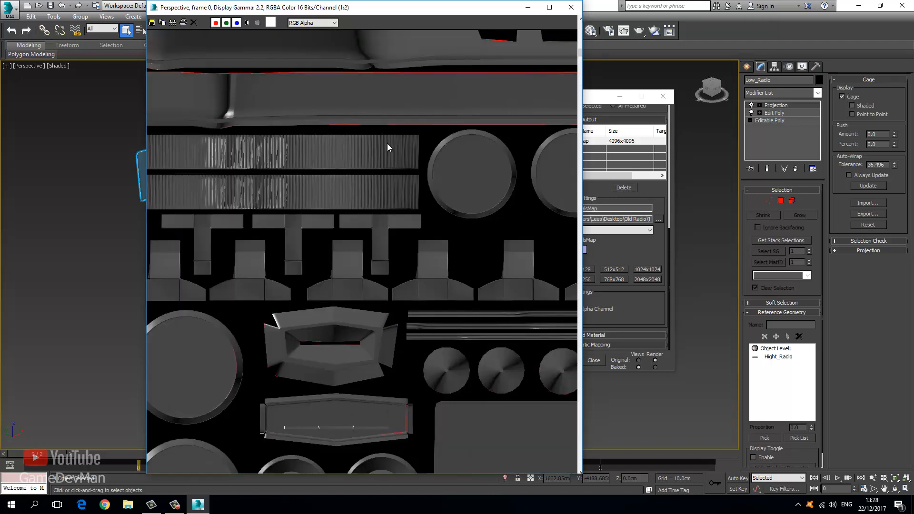
pyautogui.click(572, 8)
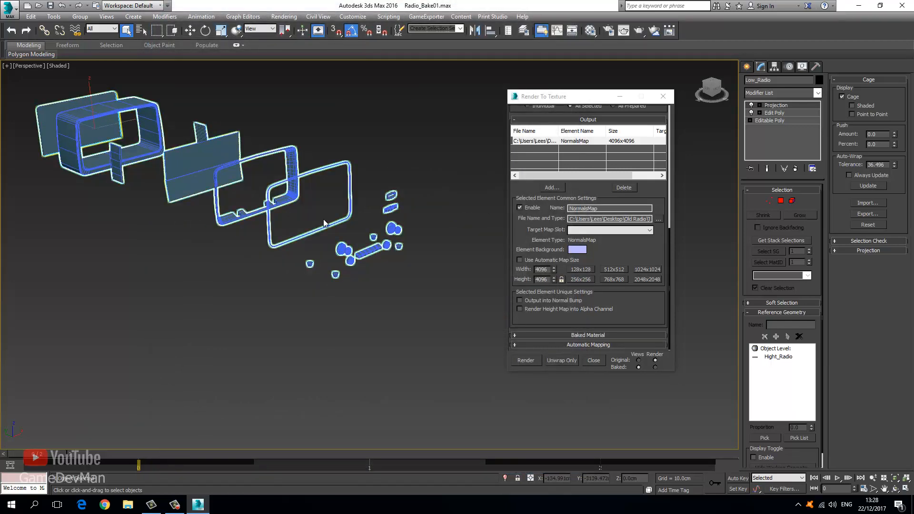
# Examine the Projection cage around the round knobs up close in wireframe display, and close the Render To Texture window.
pyautogui.scroll(10, 352, 257)
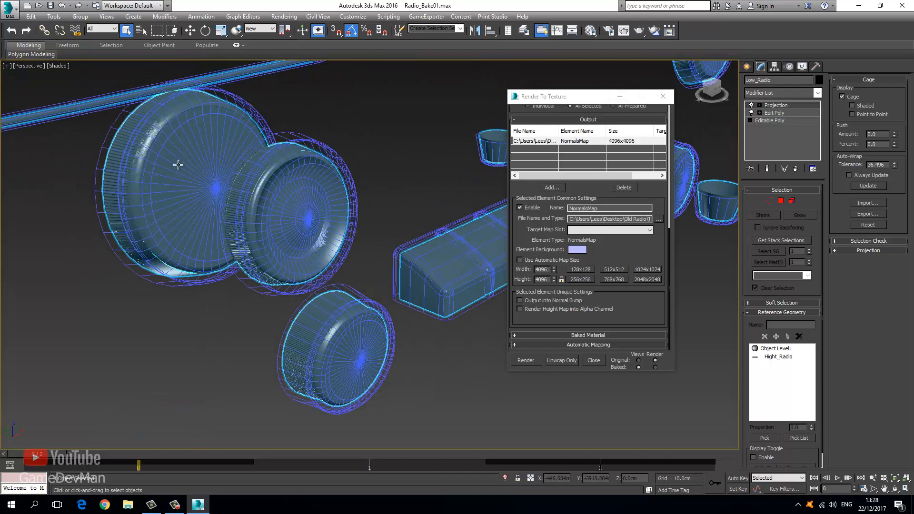
pyautogui.keyDown('alt'); pyautogui.moveTo(179, 164); pyautogui.dragTo(292, 186, button='middle'); pyautogui.keyUp('alt')
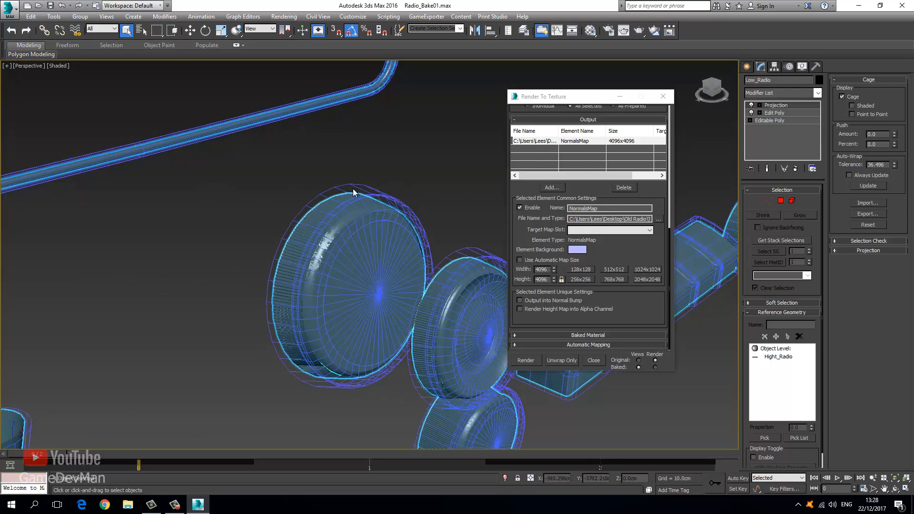
pyautogui.moveTo(325, 240)
pyautogui.keyDown('alt'); pyautogui.mouseDown(button='middle')
pyautogui.moveTo(302, 234)
pyautogui.moveTo(310, 229)
pyautogui.moveTo(333, 227)
pyautogui.moveTo(213, 293)
pyautogui.moveTo(276, 255)
pyautogui.moveTo(266, 252)
pyautogui.moveTo(251, 291)
pyautogui.moveTo(255, 274)
pyautogui.moveTo(312, 259)
pyautogui.moveTo(330, 267)
pyautogui.moveTo(197, 250)
pyautogui.mouseUp(button='middle'); pyautogui.keyUp('alt')
pyautogui.press('F3')
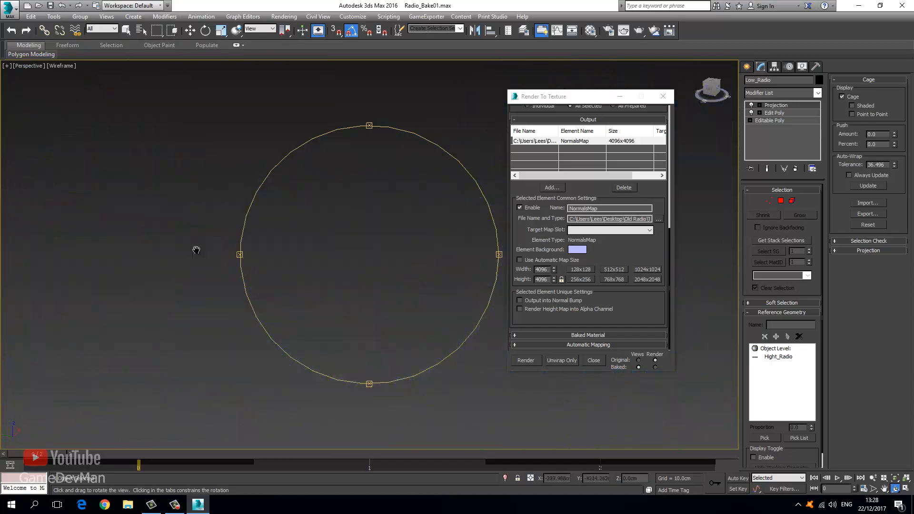
pyautogui.moveTo(197, 250); pyautogui.dragTo(284, 264)
pyautogui.scroll(6, 316, 275)
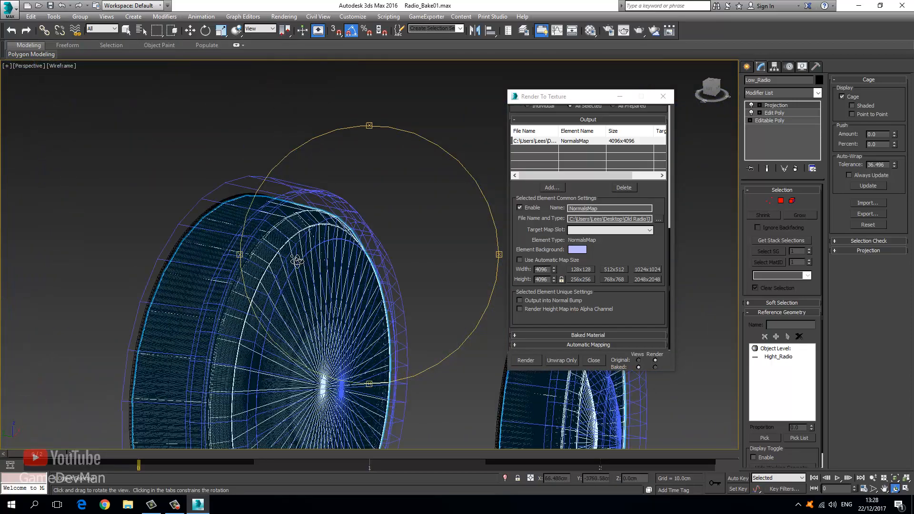
pyautogui.moveTo(296, 262)
pyautogui.mouseDown(button='middle')
pyautogui.moveTo(305, 264)
pyautogui.moveTo(281, 254)
pyautogui.moveTo(298, 252)
pyautogui.mouseUp(button='middle')
pyautogui.moveTo(299, 251); pyautogui.dragTo(311, 273)
pyautogui.scroll(-5, 317, 206)
pyautogui.moveTo(342, 234); pyautogui.dragTo(379, 239)
pyautogui.moveTo(301, 242); pyautogui.dragTo(311, 260)
pyautogui.click(664, 96)
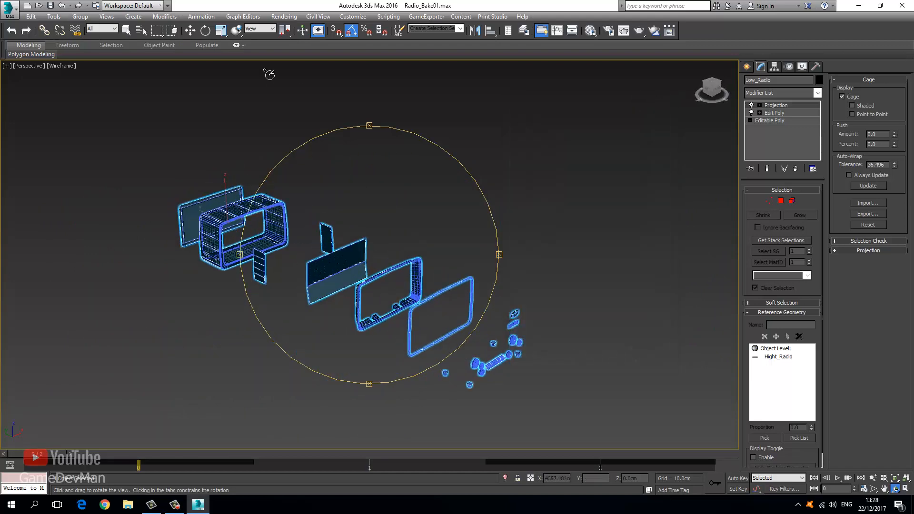
# Clear the selection and save the Radio_Bake01 scene.
pyautogui.click(191, 31)
pyautogui.click(447, 225)
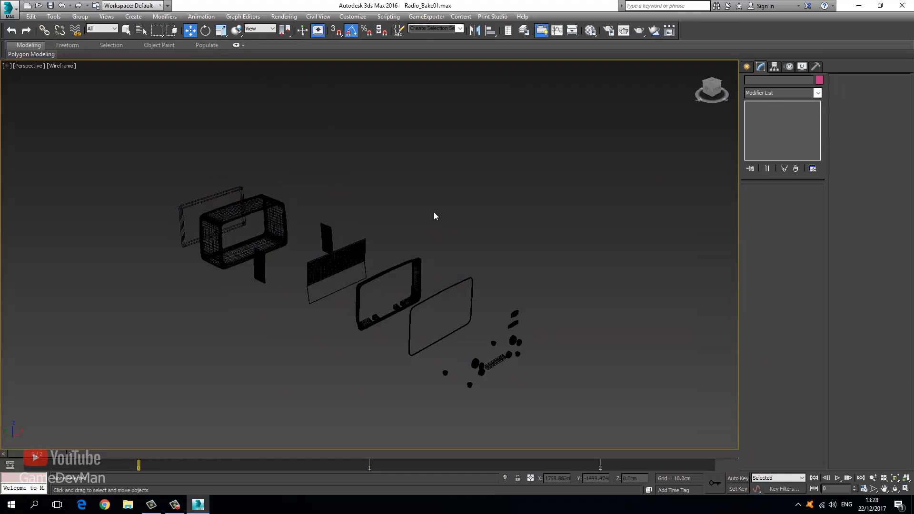
pyautogui.hotkey('ctrl', 's')
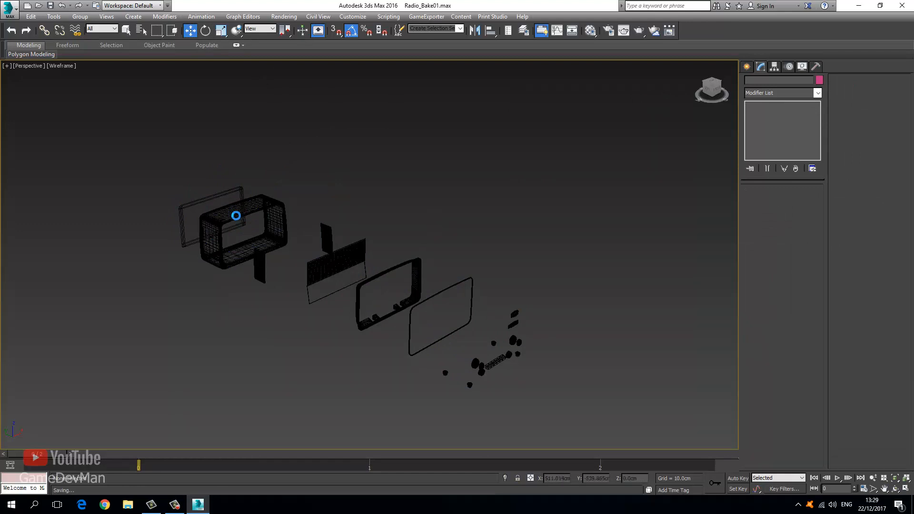
# Disable the Edit Poly modifier on both Hight_Radio and Low_Radio to bring their exploded parts back together, and clear the selection.
pyautogui.click(240, 208)
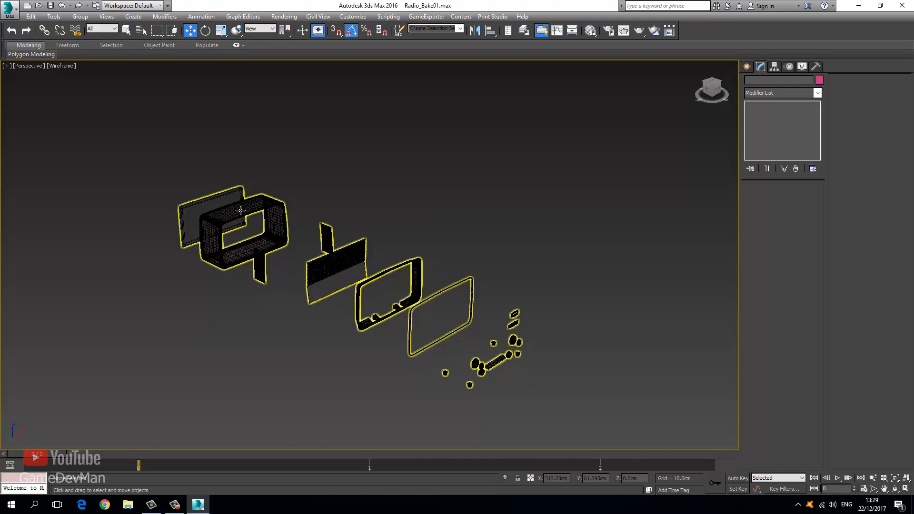
pyautogui.click(751, 106)
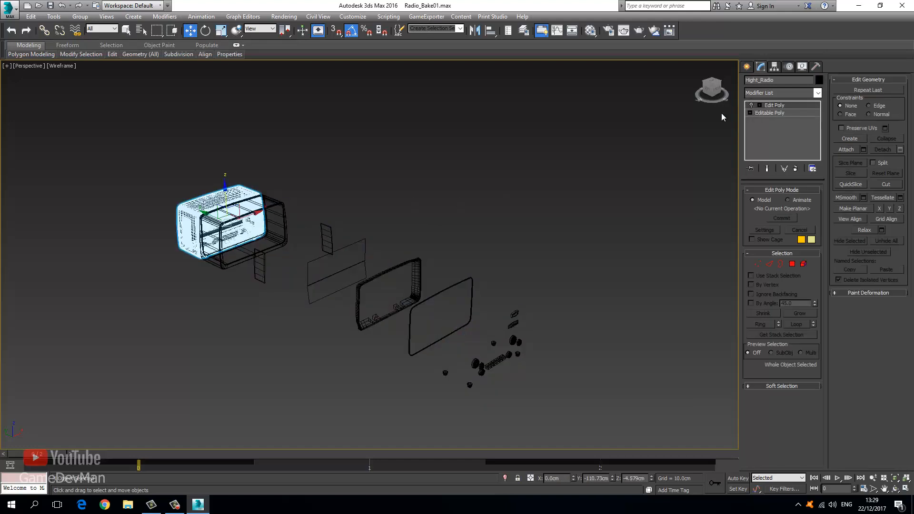
pyautogui.click(266, 209)
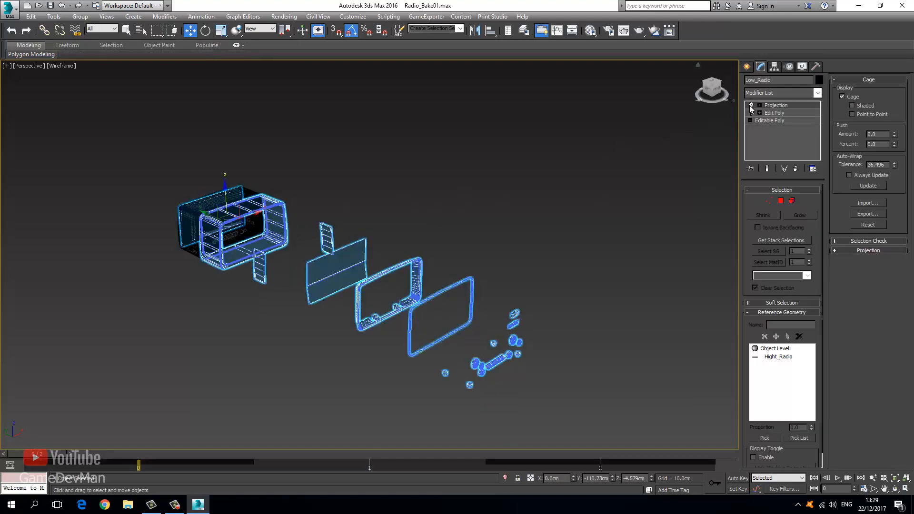
pyautogui.click(524, 172)
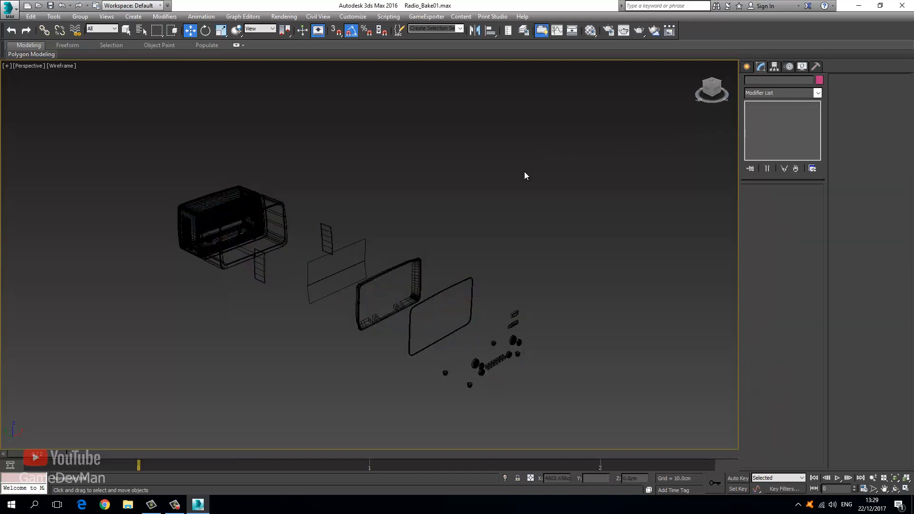
pyautogui.click(287, 208)
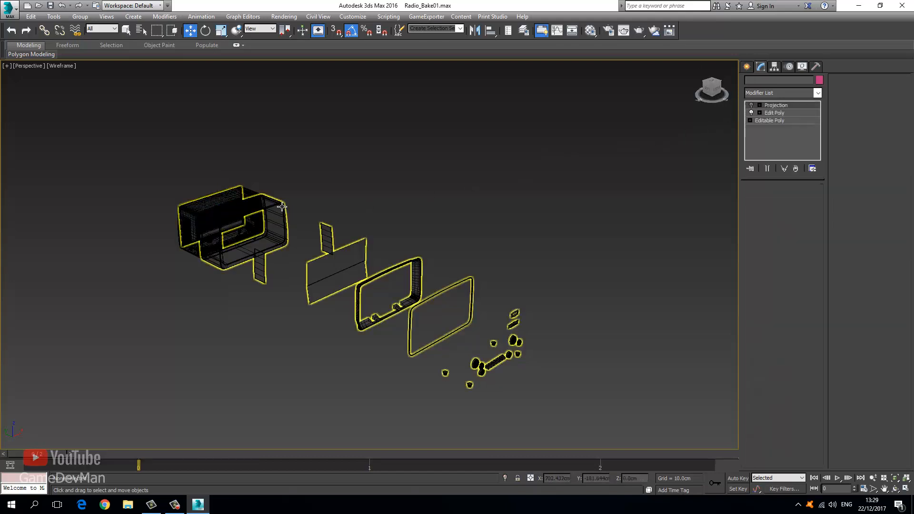
pyautogui.click(751, 113)
pyautogui.click(279, 239)
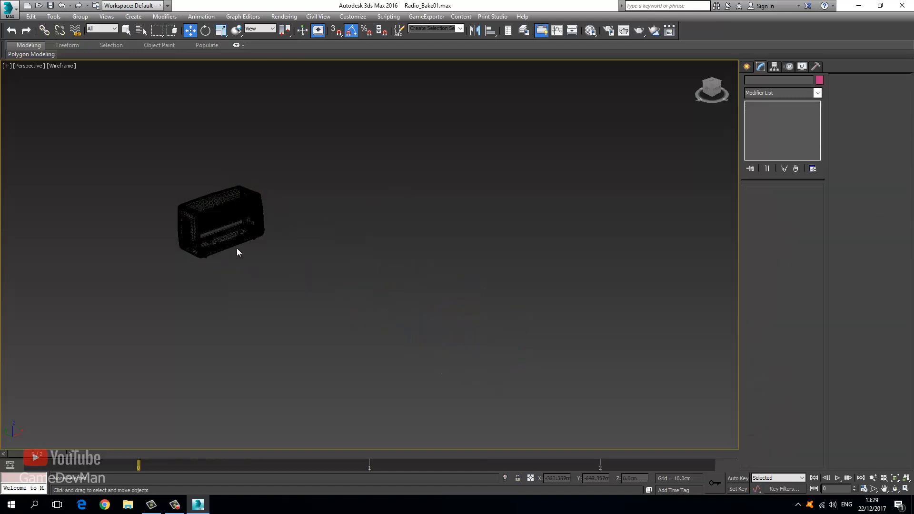
# Save the scene as a new incremented version named Radio_Bake02.max.
pyautogui.moveTo(237, 248); pyautogui.dragTo(336, 282, button='middle')
pyautogui.scroll(2, 164, 184)
pyautogui.click(9, 9)
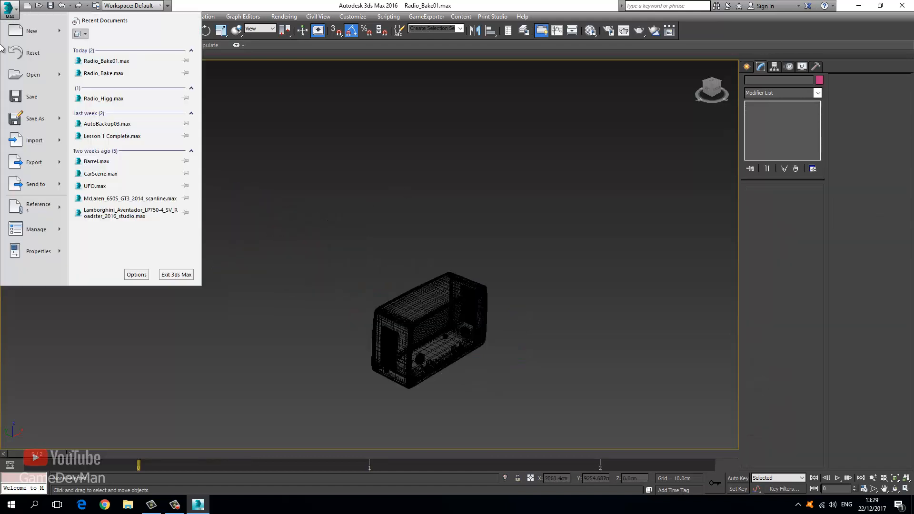
pyautogui.click(33, 122)
pyautogui.click(419, 285)
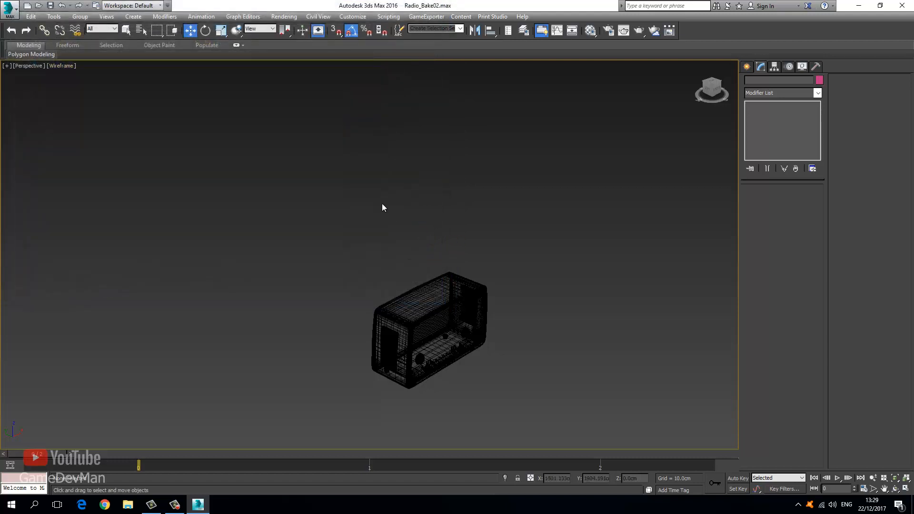
# Delete Hight_Radio and display the remaining low-poly radio shaded with edged faces.
pyautogui.moveTo(409, 224); pyautogui.dragTo(360, 197, button='middle')
pyautogui.click(355, 271)
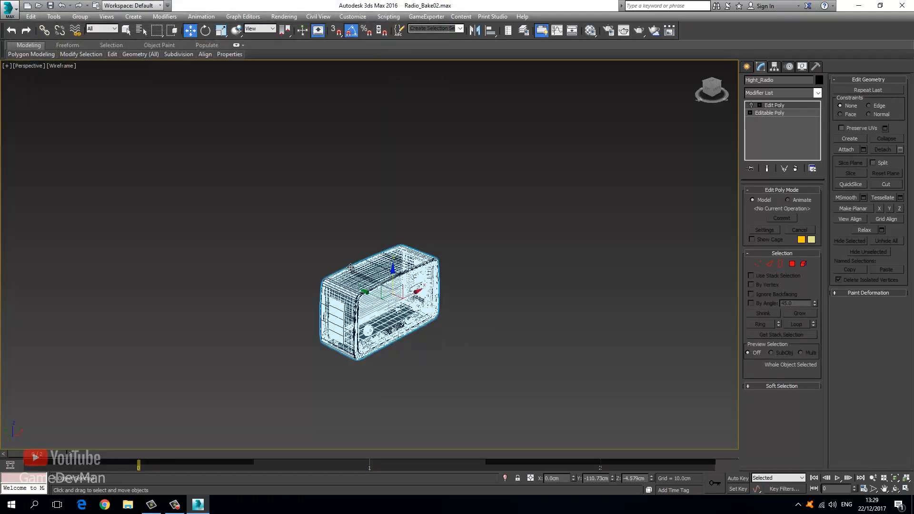
pyautogui.press('Delete')
pyautogui.moveTo(391, 324)
pyautogui.keyDown('alt'); pyautogui.mouseDown(button='middle')
pyautogui.moveTo(374, 253)
pyautogui.moveTo(362, 253)
pyautogui.moveTo(376, 253)
pyautogui.mouseUp(button='middle'); pyautogui.keyUp('alt')
pyautogui.press('F3')
pyautogui.click(190, 30)
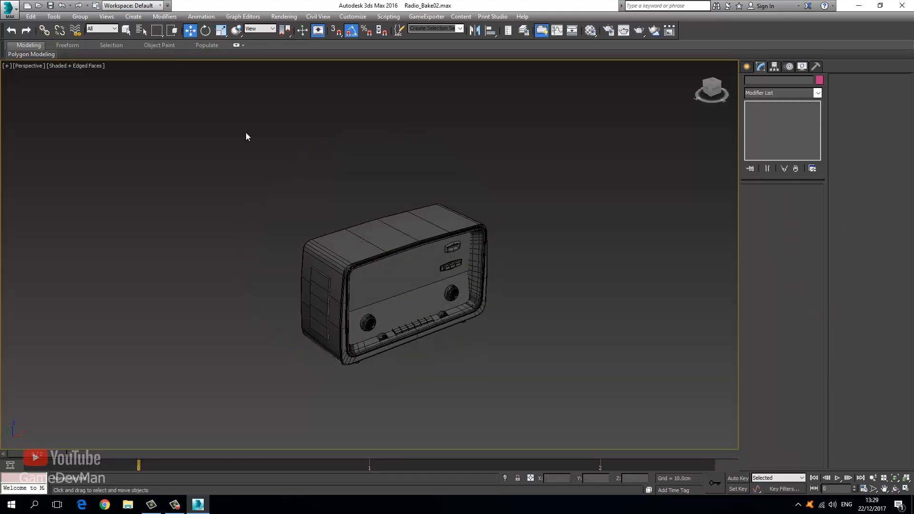
# Convert Low_Radio to an Editable Poly to collapse its modifier stack, and deselect it.
pyautogui.scroll(4, 418, 259)
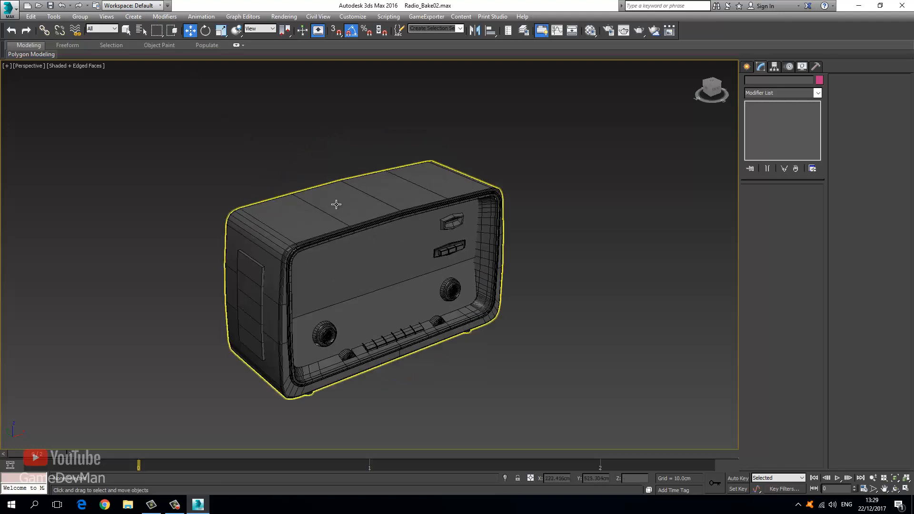
pyautogui.click(336, 222)
pyautogui.rightClick(336, 222)
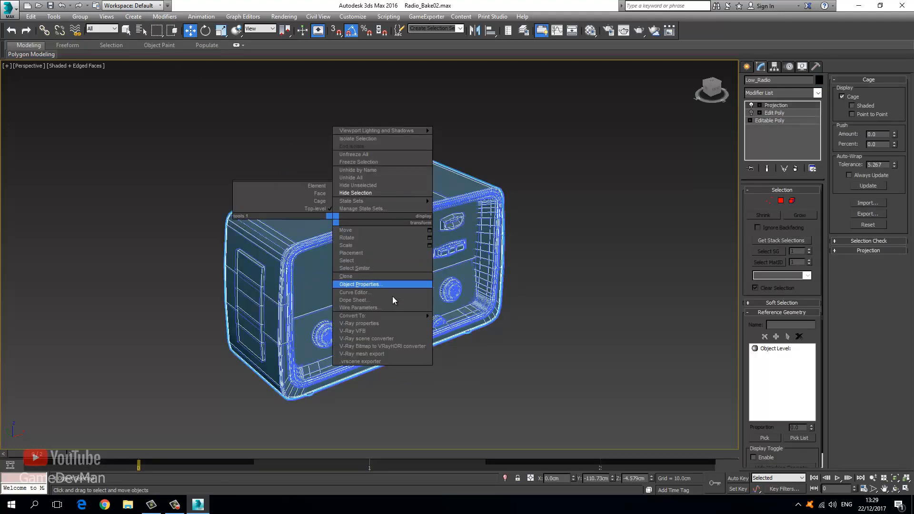
pyautogui.moveTo(381, 313)
pyautogui.click(467, 319)
pyautogui.click(581, 284)
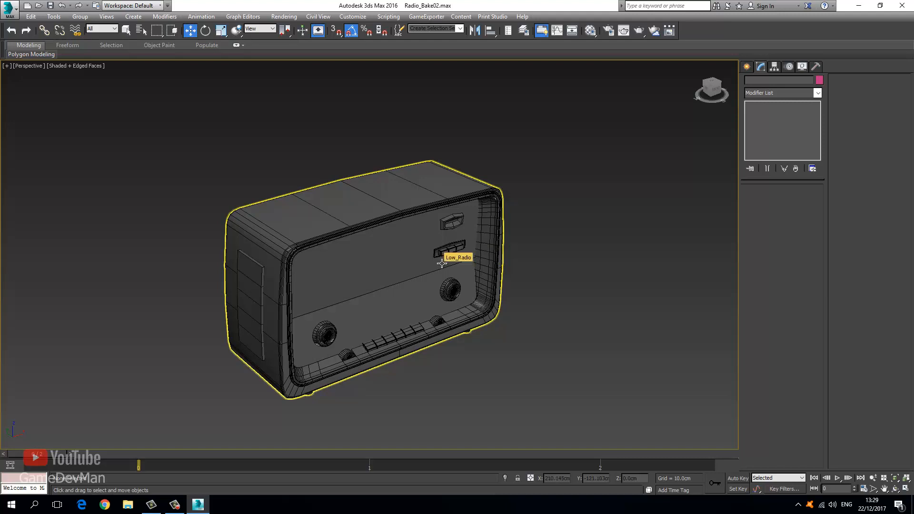
# Choose the unused 21 - Default material in the Material Editor and set its Bump amount to 100.
pyautogui.moveTo(370, 276); pyautogui.dragTo(382, 276, button='middle')
pyautogui.press('m')
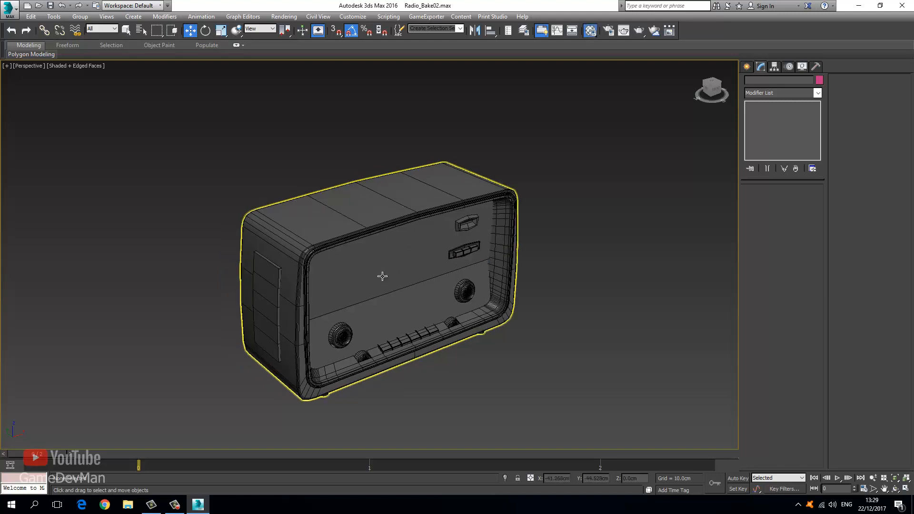
pyautogui.click(602, 180)
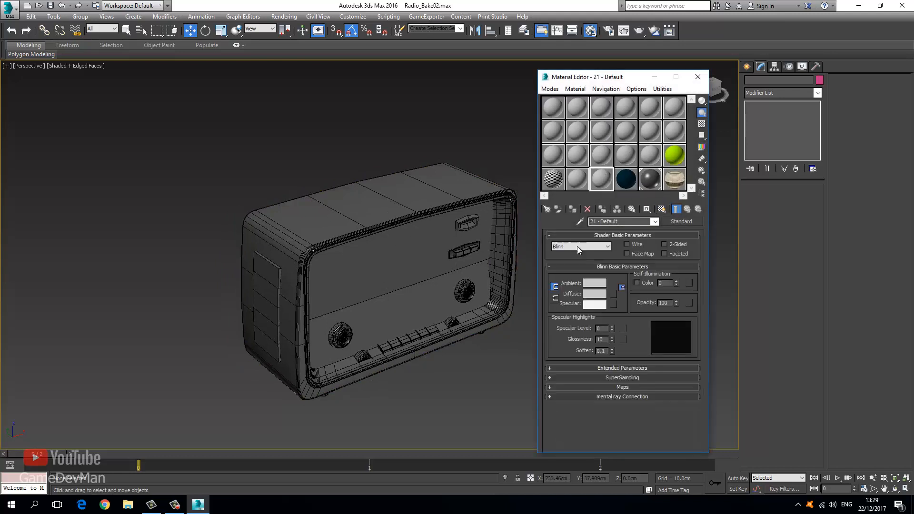
pyautogui.click(621, 387)
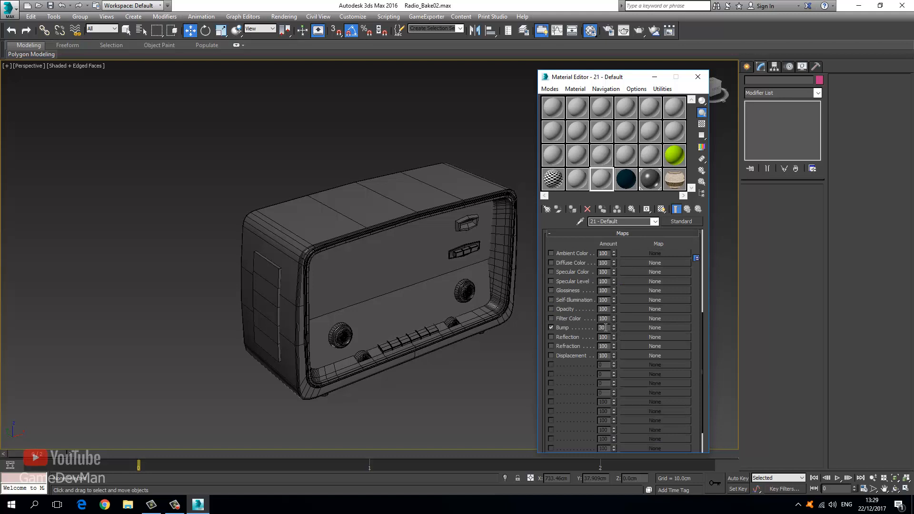
pyautogui.write('100')
pyautogui.press('Return')
# Assign a Normal Bump map to the material's Bump channel.
pyautogui.click(637, 327)
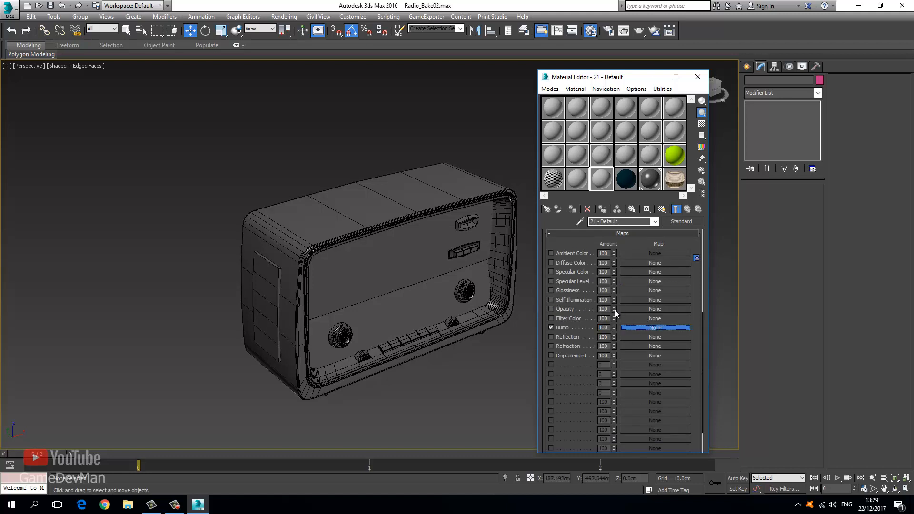
pyautogui.scroll(-2, 296, 238)
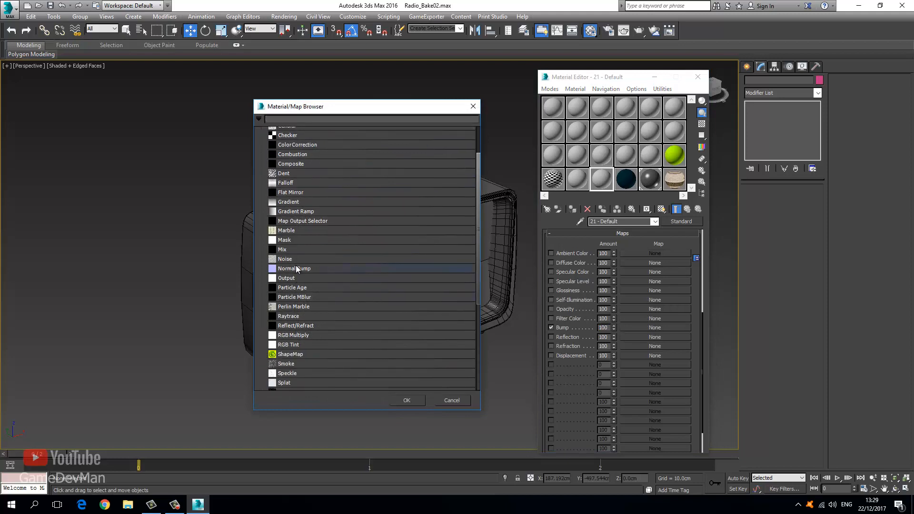
pyautogui.doubleClick(296, 269)
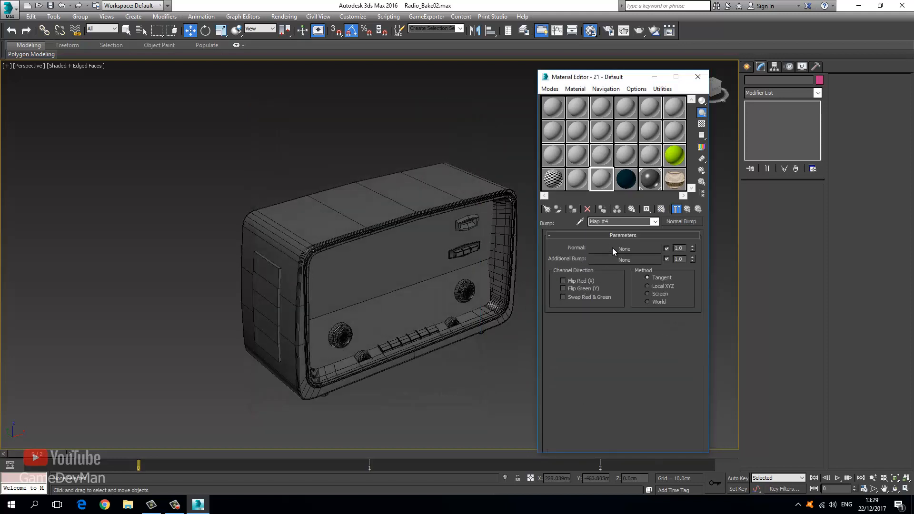
# Load Radio_NM.tga from Old Radio's Textures folder as the bitmap for the Normal input of the Normal Bump map.
pyautogui.click(613, 248)
pyautogui.scroll(3, 304, 167)
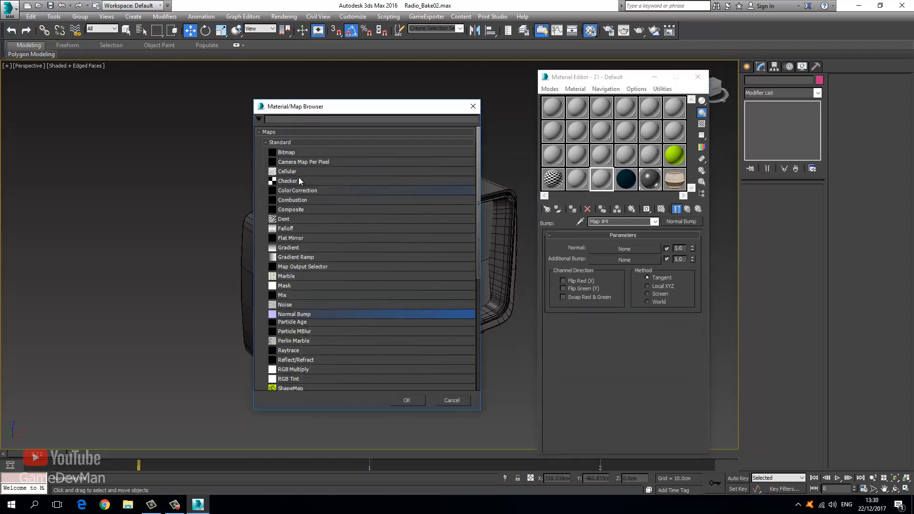
pyautogui.doubleClick(293, 154)
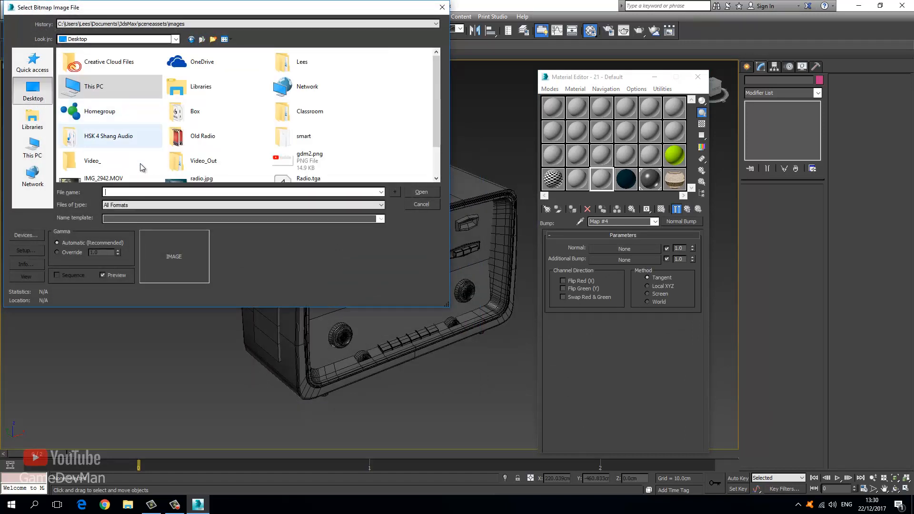
pyautogui.doubleClick(209, 136)
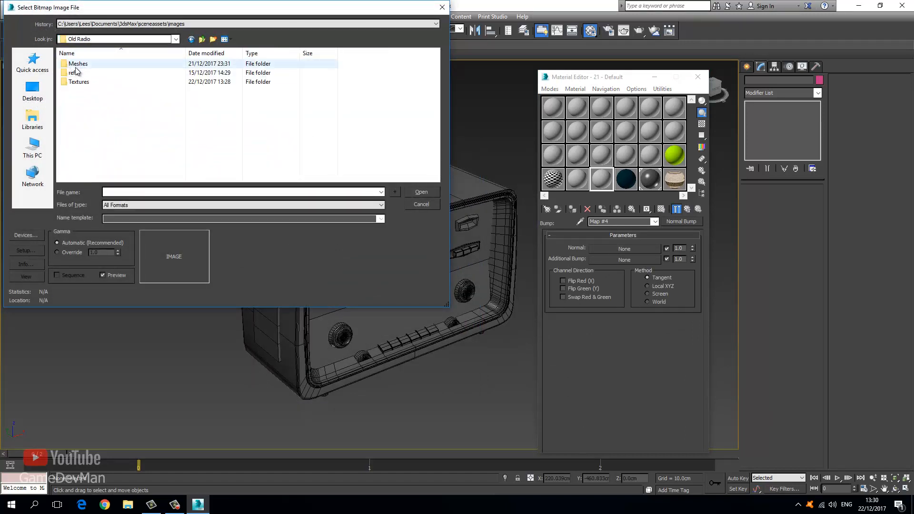
pyautogui.doubleClick(86, 82)
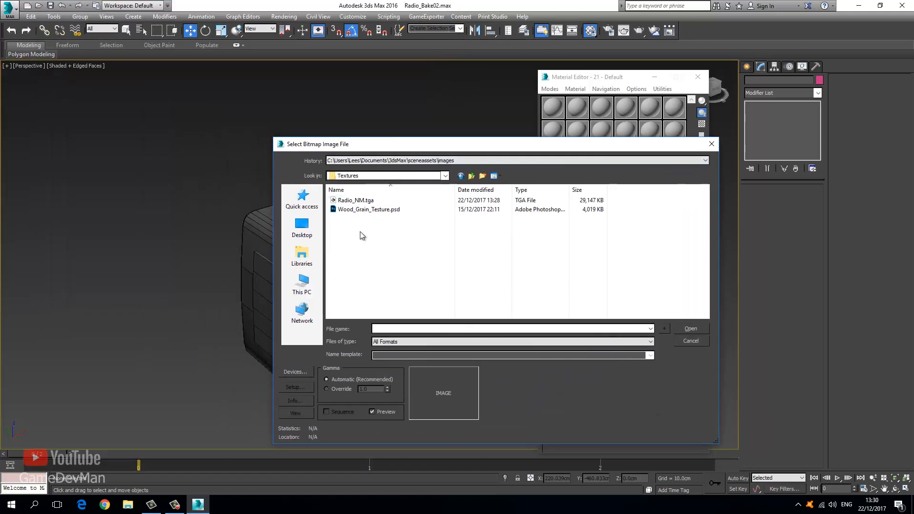
pyautogui.click(373, 199)
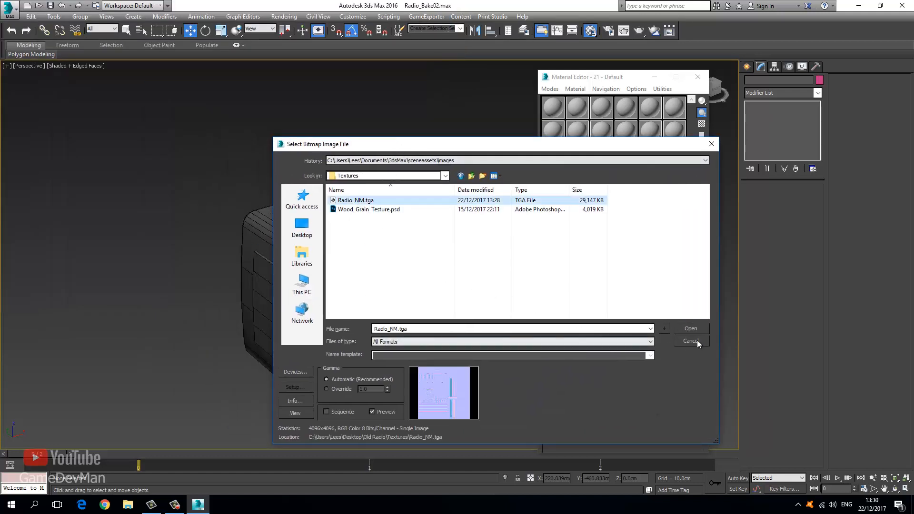
pyautogui.click(690, 330)
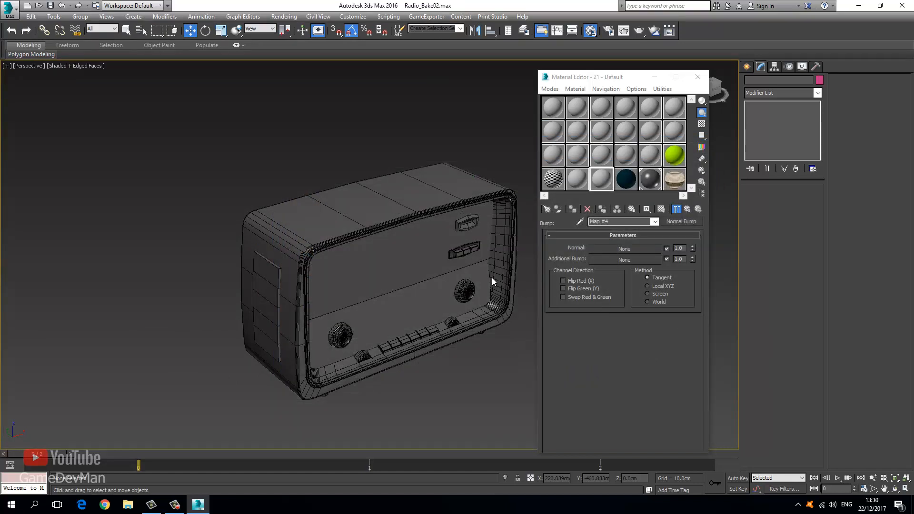
# Assign the normal bump material to Low_Radio, enable its realistic display in the viewport, and deselect the radio.
pyautogui.click(468, 201)
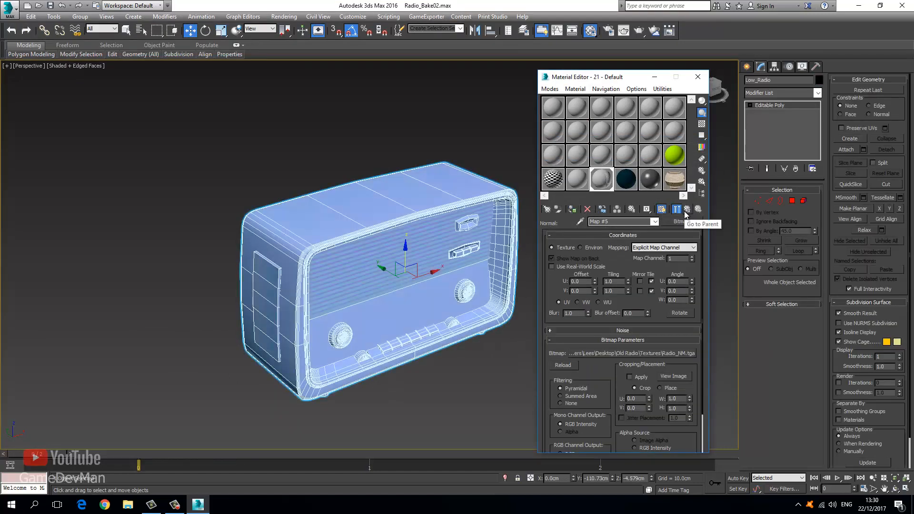
pyautogui.click(686, 210)
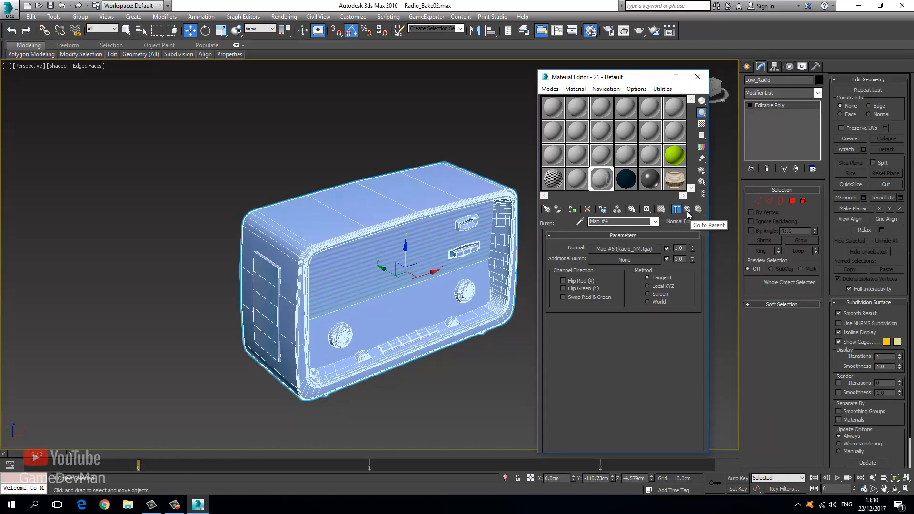
pyautogui.click(662, 210)
pyautogui.click(664, 210)
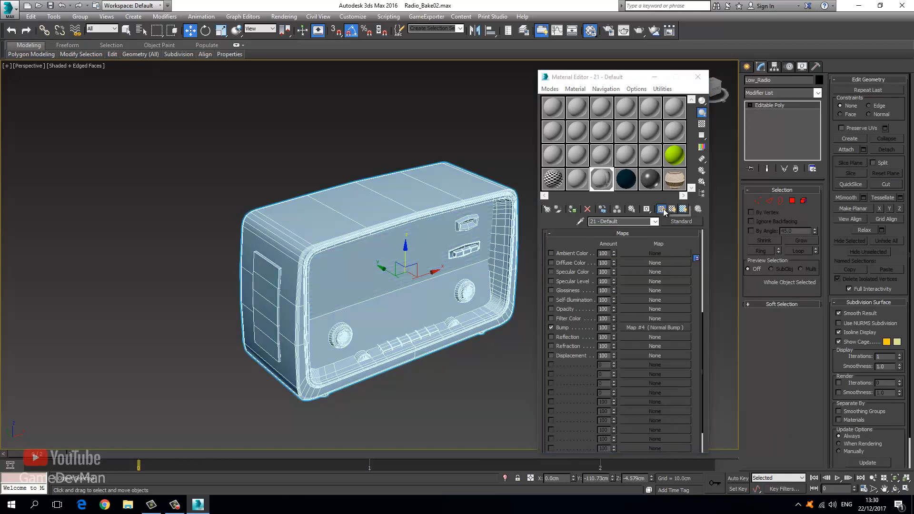
pyautogui.click(684, 210)
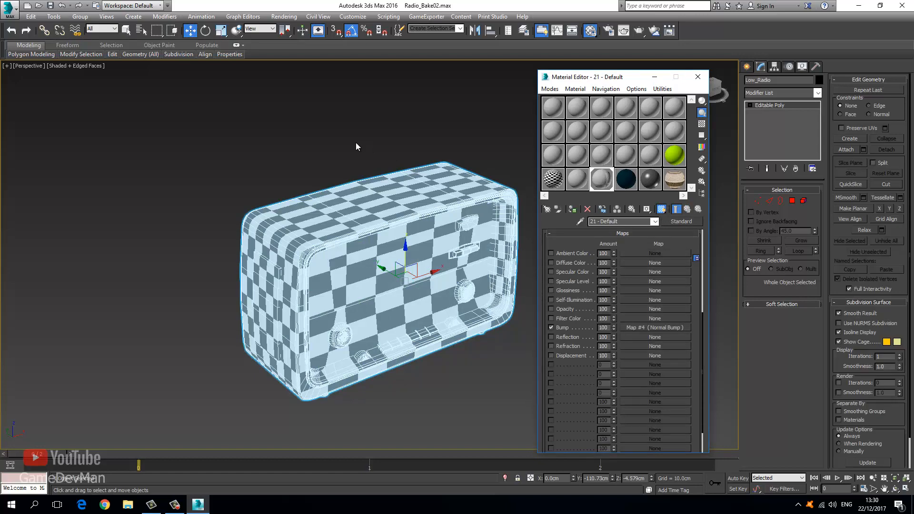
pyautogui.click(356, 142)
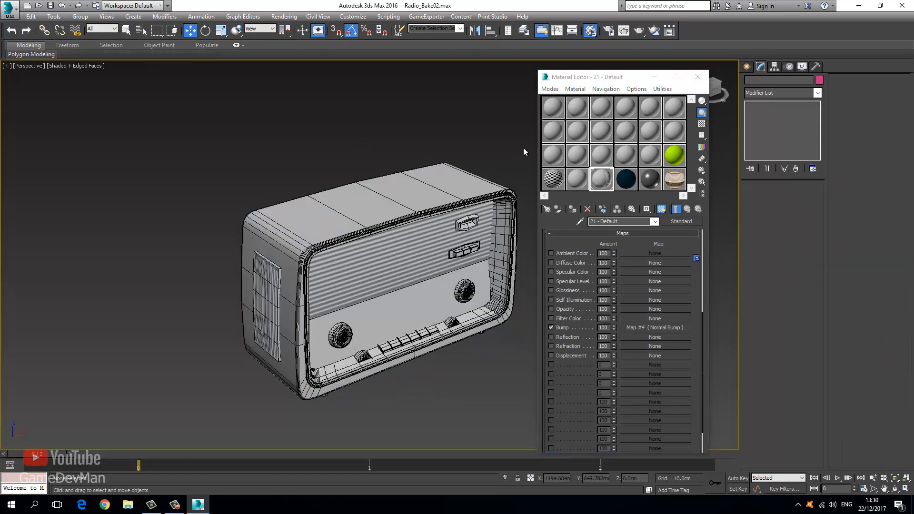
# Close the Material Editor and turn off the edged faces display in the perspective view.
pyautogui.click(698, 77)
pyautogui.click(469, 307)
pyautogui.press('F4')
# Inspect the baked normal details up close on the large knob, the half-round dial, the push buttons and the speaker grille.
pyautogui.scroll(2, 315, 341)
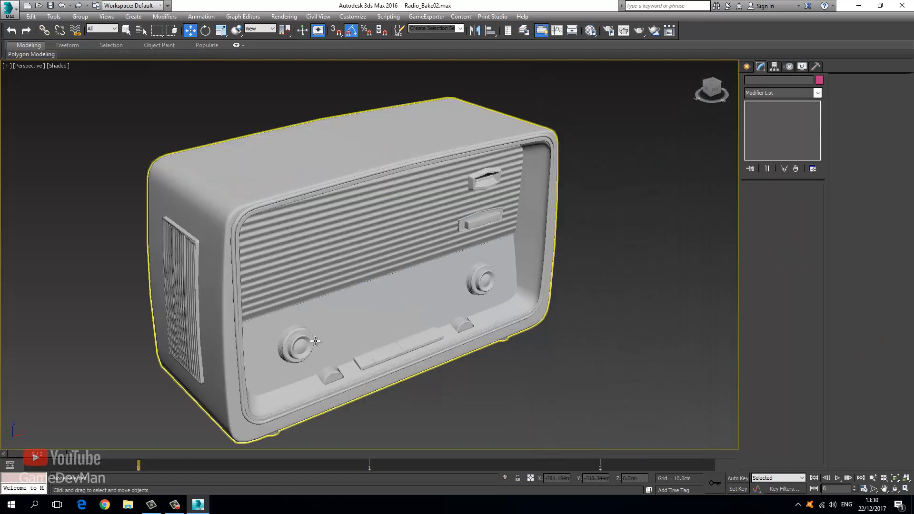
pyautogui.scroll(6, 315, 341)
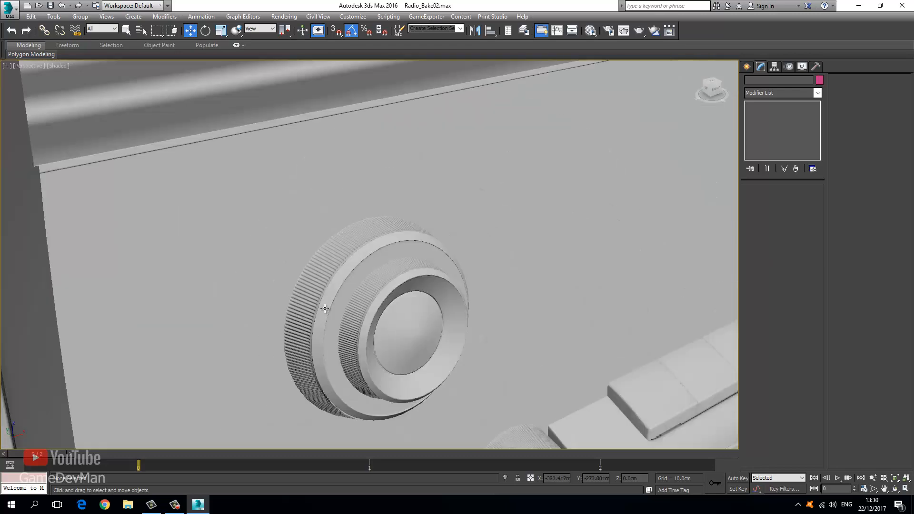
pyautogui.scroll(-8, 325, 309)
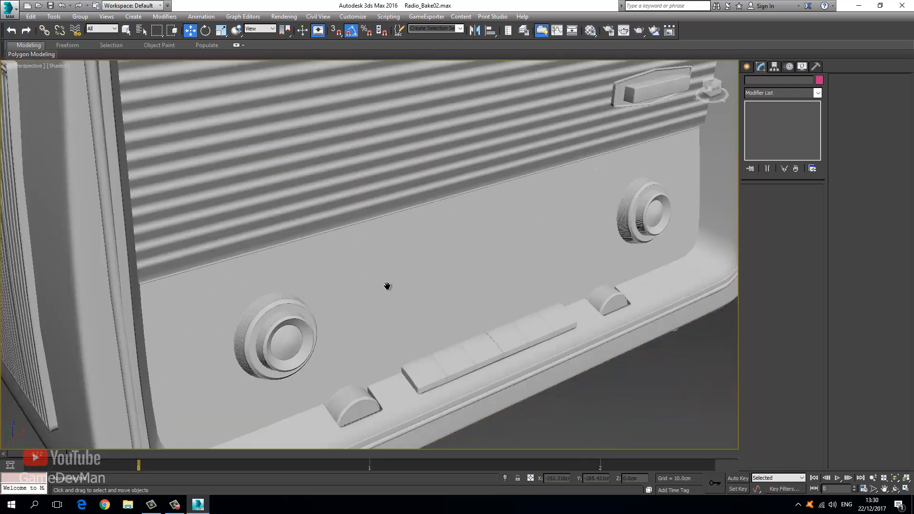
pyautogui.moveTo(388, 286); pyautogui.dragTo(353, 336, button='middle')
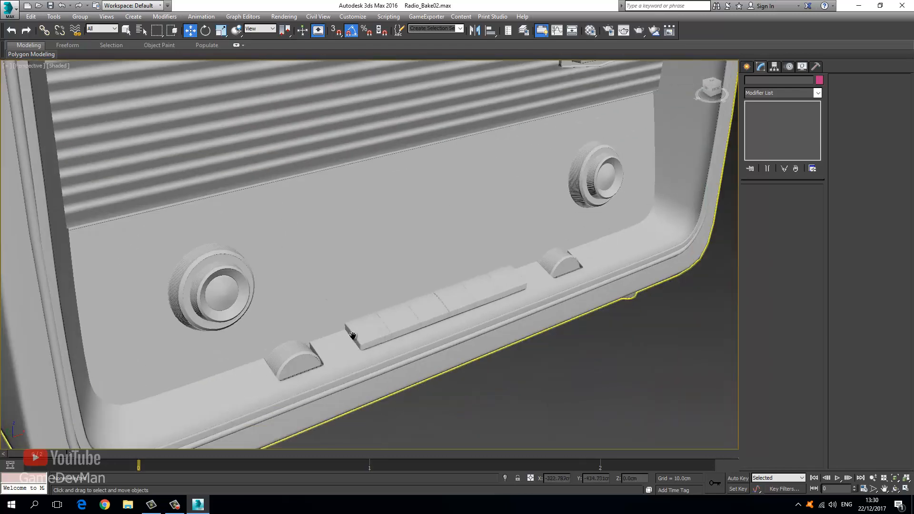
pyautogui.scroll(8, 324, 287)
pyautogui.scroll(-10, 290, 268)
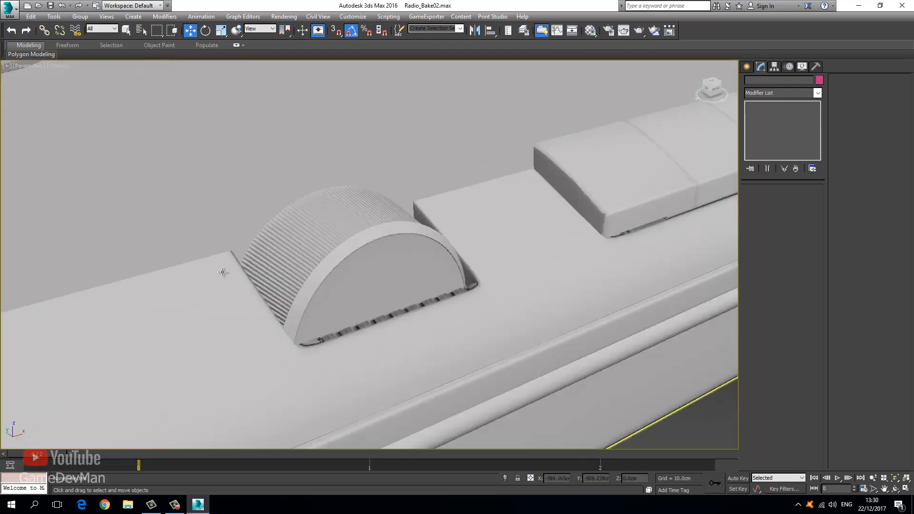
pyautogui.scroll(4, 376, 281)
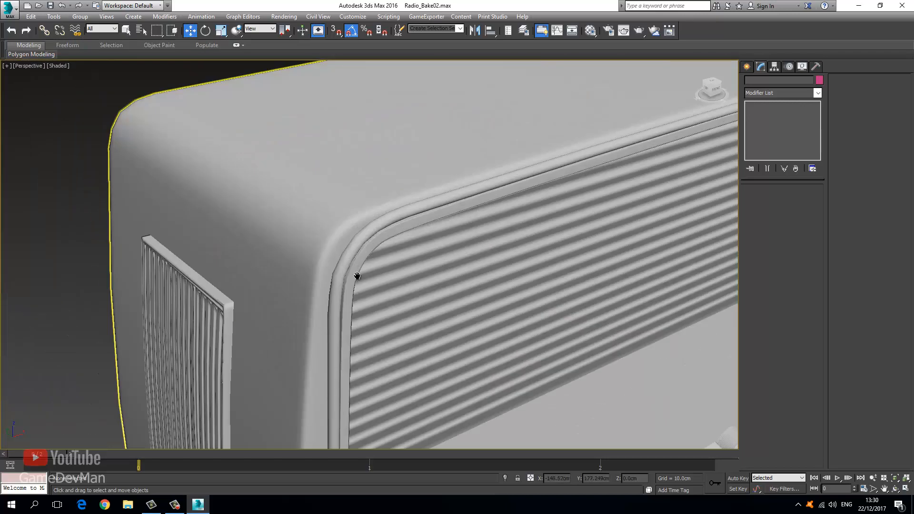
pyautogui.scroll(-6, 314, 250)
# Examine the baked rounded corners of the upper angular frame on the speaker grille, comparing them with and without edged faces.
pyautogui.keyDown('alt'); pyautogui.moveTo(308, 247); pyautogui.dragTo(339, 245, button='middle'); pyautogui.keyUp('alt')
pyautogui.scroll(5, 420, 264)
pyautogui.scroll(5, 343, 267)
pyautogui.scroll(3, 269, 276)
pyautogui.keyDown('alt'); pyautogui.moveTo(269, 276); pyautogui.dragTo(351, 246, button='middle'); pyautogui.keyUp('alt')
pyautogui.scroll(4, 310, 261)
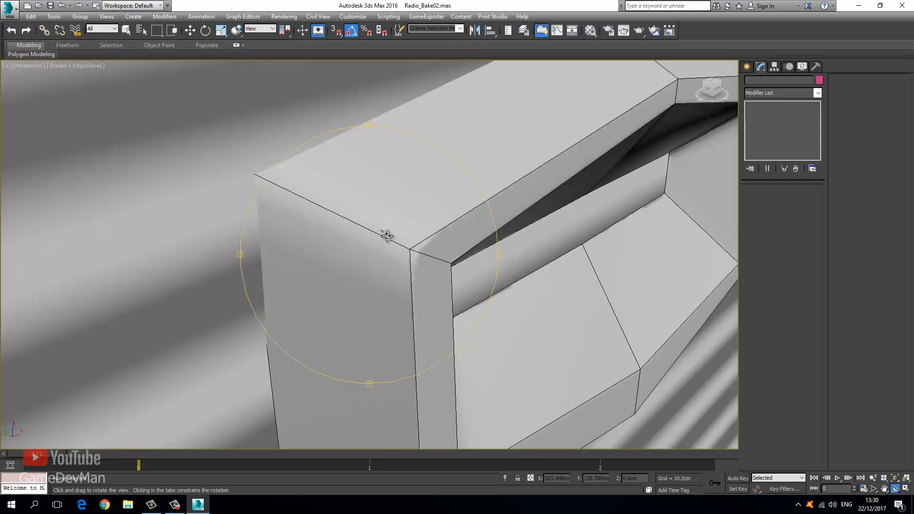
pyautogui.scroll(-3, 444, 243)
pyautogui.moveTo(444, 243); pyautogui.dragTo(351, 257, button='middle')
pyautogui.press('F4')
pyautogui.scroll(-3, 361, 248)
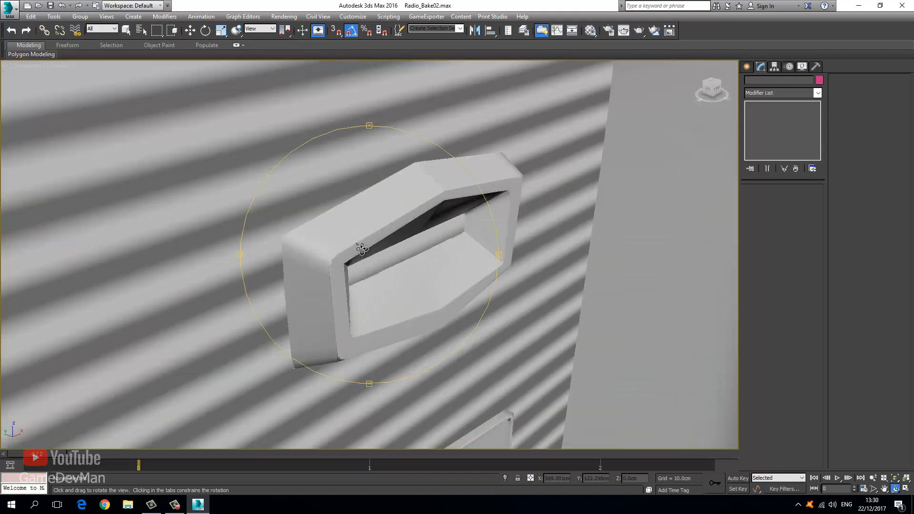
pyautogui.scroll(4, 358, 249)
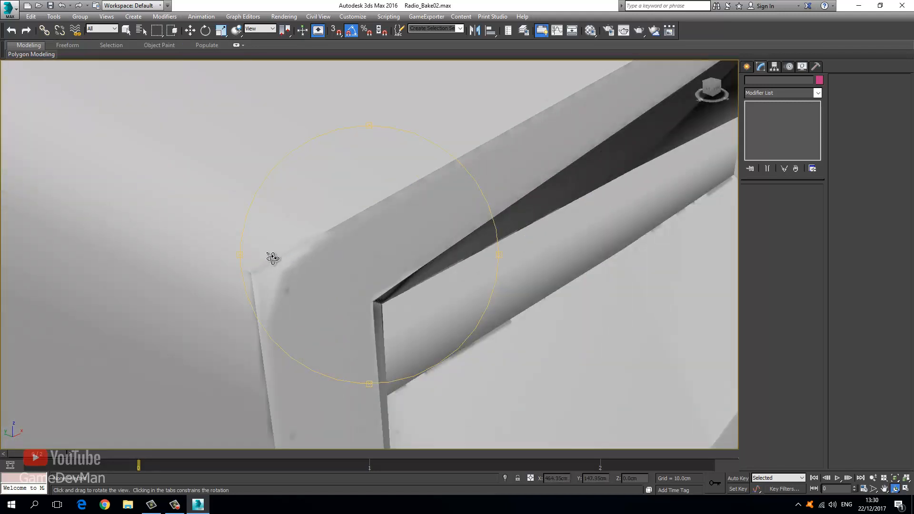
pyautogui.keyDown('alt'); pyautogui.moveTo(272, 259); pyautogui.dragTo(365, 261, button='middle'); pyautogui.keyUp('alt')
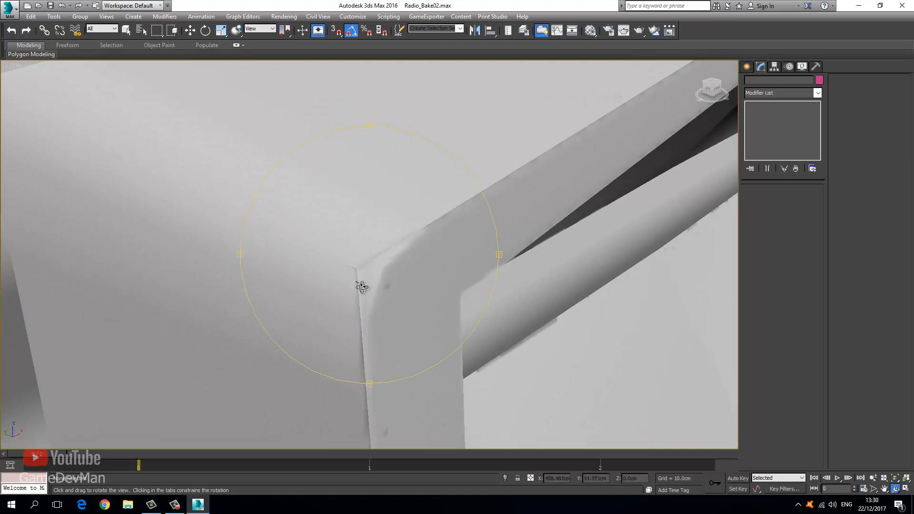
pyautogui.moveTo(362, 288); pyautogui.dragTo(400, 265)
# Review the normal-mapped radio as a whole and its row of push buttons from several angles.
pyautogui.scroll(-4, 335, 270)
pyautogui.scroll(-4, 351, 267)
pyautogui.scroll(-4, 298, 272)
pyautogui.scroll(4, 406, 262)
pyautogui.moveTo(410, 262); pyautogui.dragTo(461, 291, button='middle')
pyautogui.moveTo(461, 292); pyautogui.dragTo(417, 266)
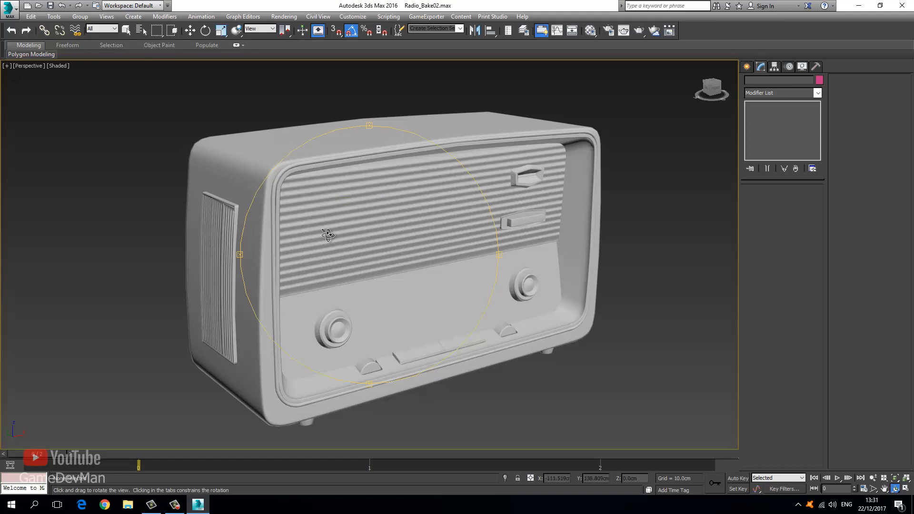
pyautogui.moveTo(400, 258); pyautogui.dragTo(384, 214, button='middle')
pyautogui.moveTo(384, 214); pyautogui.dragTo(387, 267)
pyautogui.scroll(5, 388, 268)
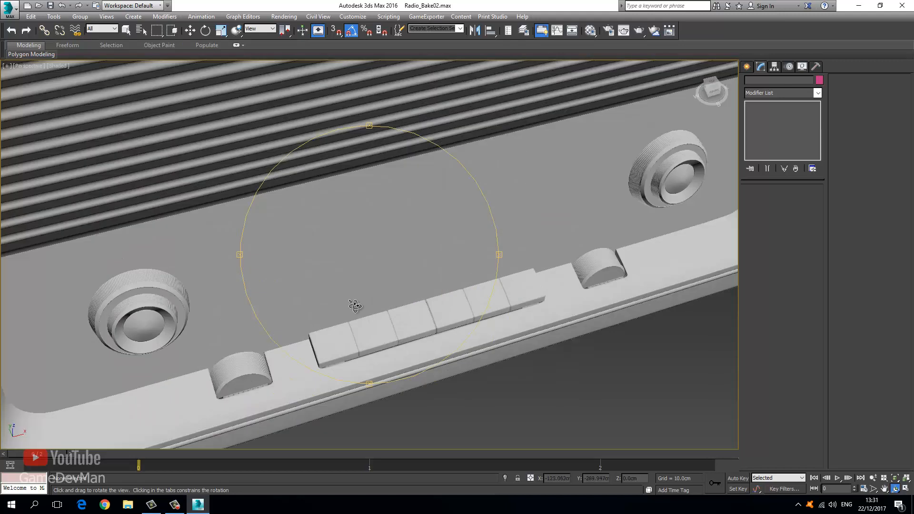
pyautogui.moveTo(356, 307); pyautogui.dragTo(327, 261, button='middle')
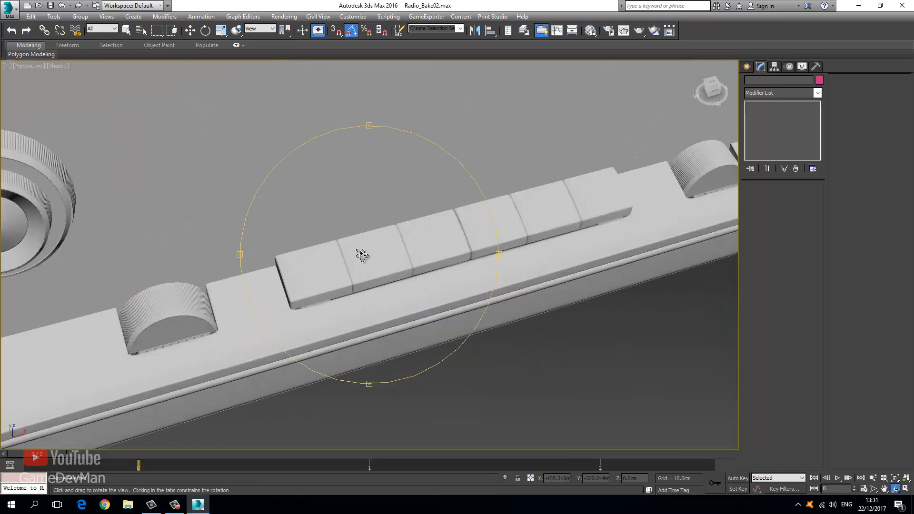
pyautogui.moveTo(449, 234); pyautogui.dragTo(387, 241, button='middle')
pyautogui.scroll(-4, 387, 241)
pyautogui.moveTo(386, 241); pyautogui.dragTo(397, 221)
pyautogui.moveTo(288, 255); pyautogui.dragTo(387, 249, button='middle')
pyautogui.scroll(-4, 381, 224)
pyautogui.moveTo(388, 249); pyautogui.dragTo(351, 262)
pyautogui.scroll(5, 357, 266)
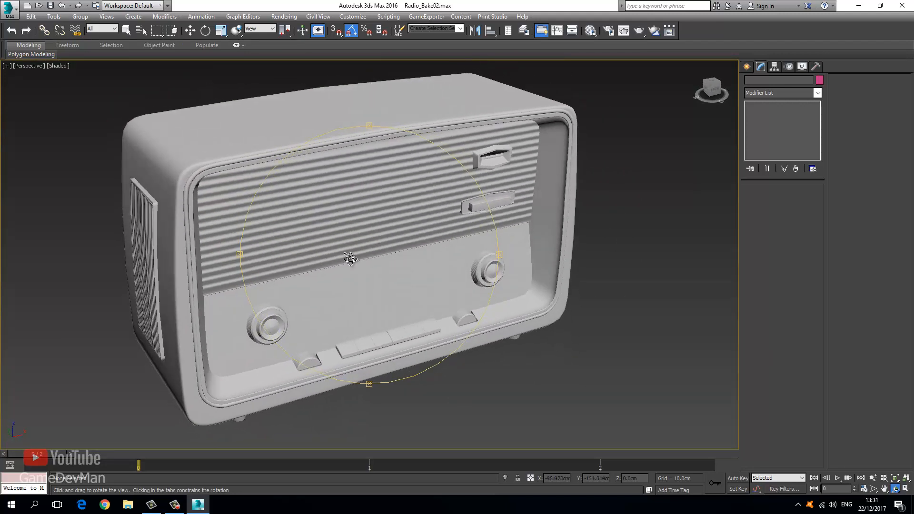